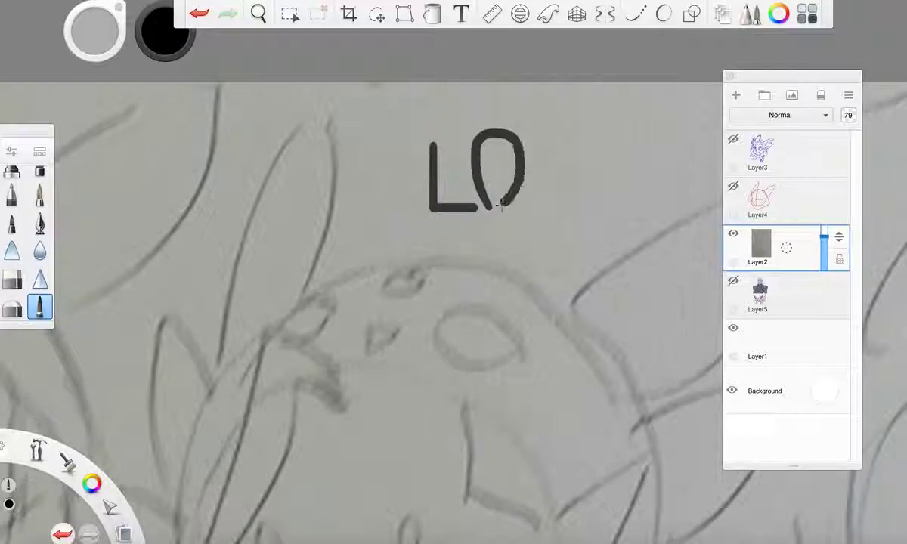
# Handwrite the letters TOR in thick dark strokes after LO to complete the word LOTOR on Layer2
pyautogui.moveTo(532, 135)
pyautogui.mouseDown()
pyautogui.moveTo(578, 135)
pyautogui.moveTo(567, 183)
pyautogui.mouseUp()
pyautogui.moveTo(615, 136)
pyautogui.mouseDown()
pyautogui.moveTo(595, 181)
pyautogui.moveTo(631, 206)
pyautogui.mouseUp()
pyautogui.moveTo(650, 137); pyautogui.dragTo(650, 209)
pyautogui.moveTo(652, 141)
pyautogui.mouseDown()
pyautogui.moveTo(651, 181)
pyautogui.moveTo(699, 222)
pyautogui.mouseUp()
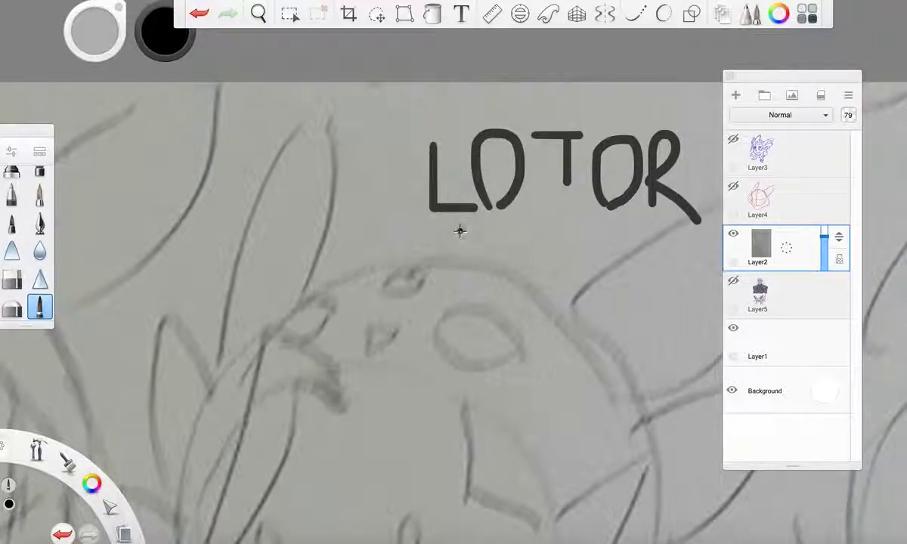
# Handwrite AS ESPEON in thick dark letters underneath the word LOTOR on Layer2
pyautogui.moveTo(434, 279)
pyautogui.mouseDown()
pyautogui.moveTo(461, 246)
pyautogui.moveTo(466, 283)
pyautogui.moveTo(469, 260)
pyautogui.moveTo(480, 284)
pyautogui.mouseUp()
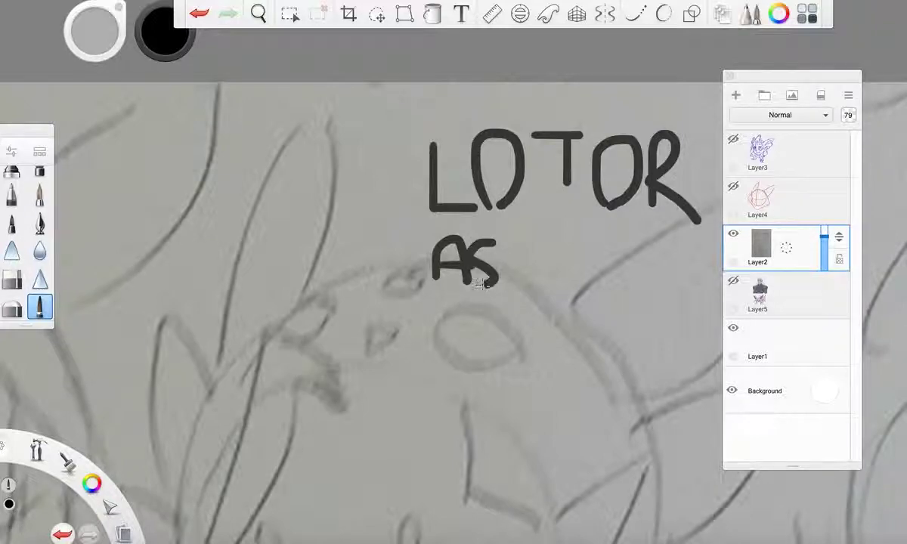
pyautogui.moveTo(559, 250)
pyautogui.mouseDown()
pyautogui.moveTo(516, 297)
pyautogui.moveTo(560, 305)
pyautogui.mouseUp()
pyautogui.moveTo(568, 271)
pyautogui.mouseDown()
pyautogui.moveTo(595, 281)
pyautogui.moveTo(566, 304)
pyautogui.mouseUp()
pyautogui.moveTo(618, 255)
pyautogui.mouseDown()
pyautogui.moveTo(621, 302)
pyautogui.moveTo(615, 281)
pyautogui.mouseUp()
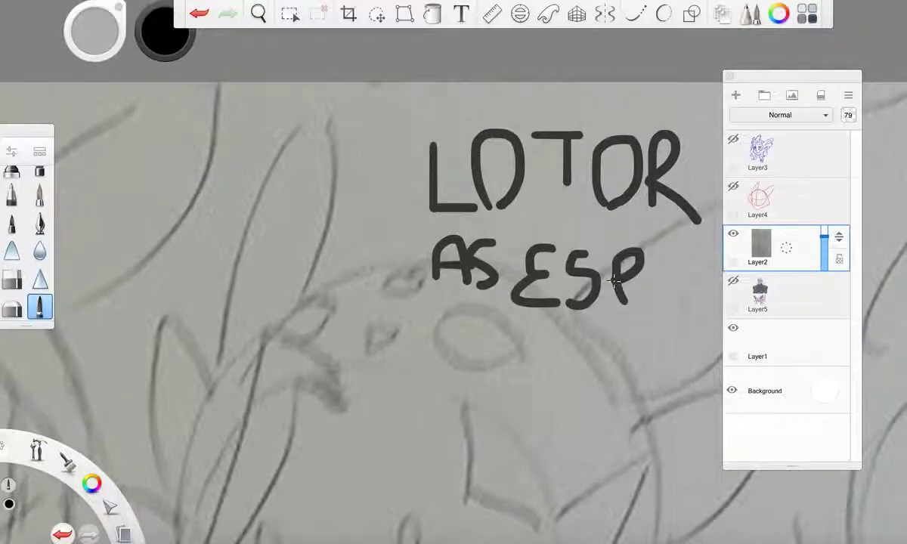
pyautogui.moveTo(671, 260)
pyautogui.mouseDown()
pyautogui.moveTo(665, 279)
pyautogui.moveTo(678, 301)
pyautogui.mouseUp()
pyautogui.hscroll(2, 675, 301)
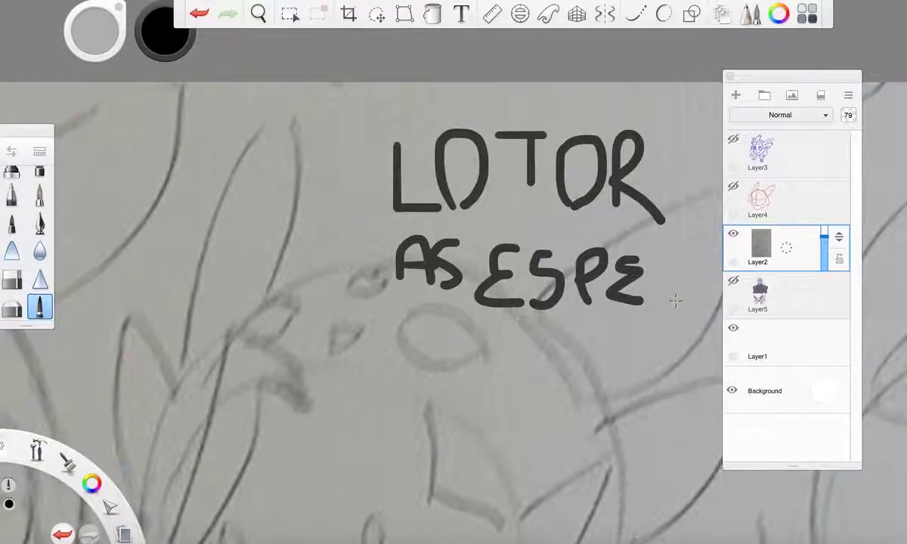
pyautogui.moveTo(694, 263)
pyautogui.mouseDown()
pyautogui.moveTo(698, 300)
pyautogui.moveTo(694, 260)
pyautogui.mouseUp()
pyautogui.hscroll(5, 672, 295)
pyautogui.moveTo(637, 297)
pyautogui.mouseDown()
pyautogui.moveTo(637, 256)
pyautogui.moveTo(672, 287)
pyautogui.moveTo(671, 256)
pyautogui.mouseUp()
# Delete Layer2, which holds the grey pencil sketch photo and the handwritten title
pyautogui.scroll(-5, 618, 191)
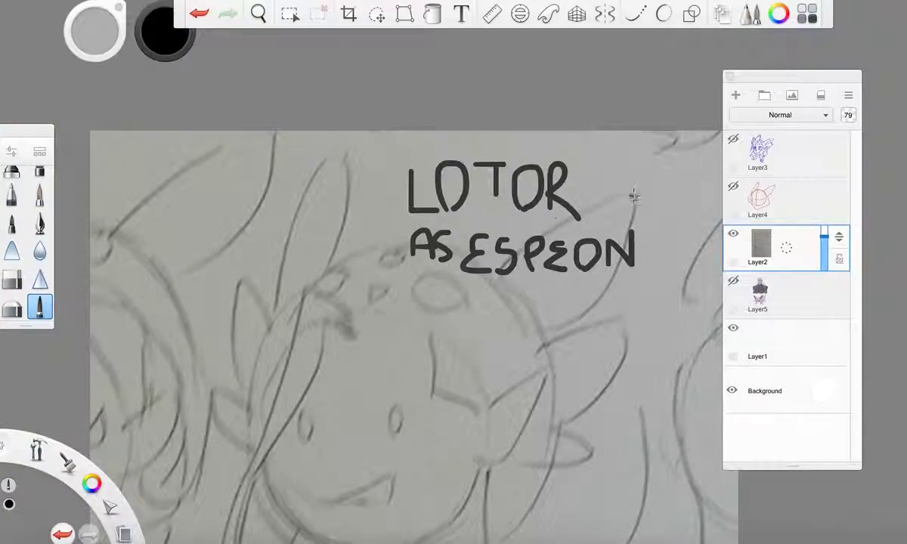
pyautogui.scroll(3, 618, 191)
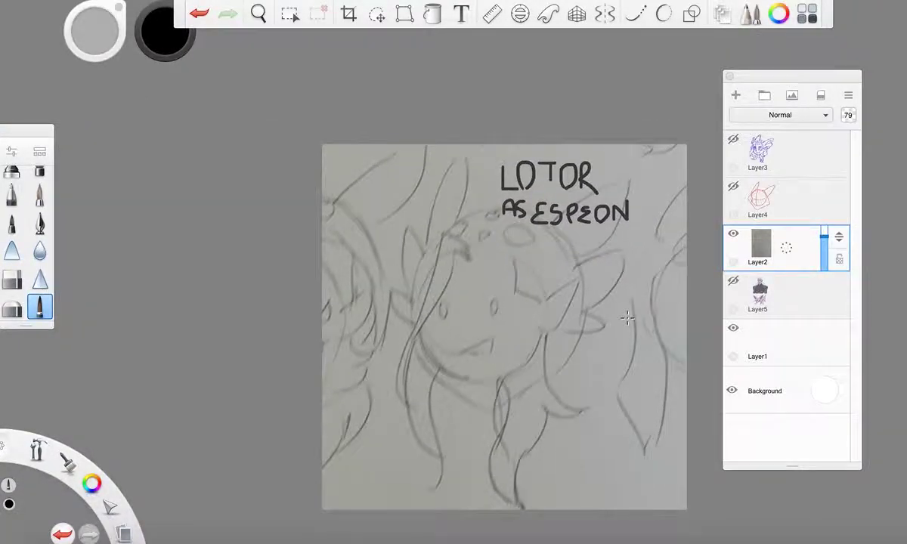
pyautogui.moveTo(750, 240); pyautogui.dragTo(739, 189)
# Show the red construction sketch on Layer4 and the blue sketch on Layer3, and delete Layer4
pyautogui.click(733, 187)
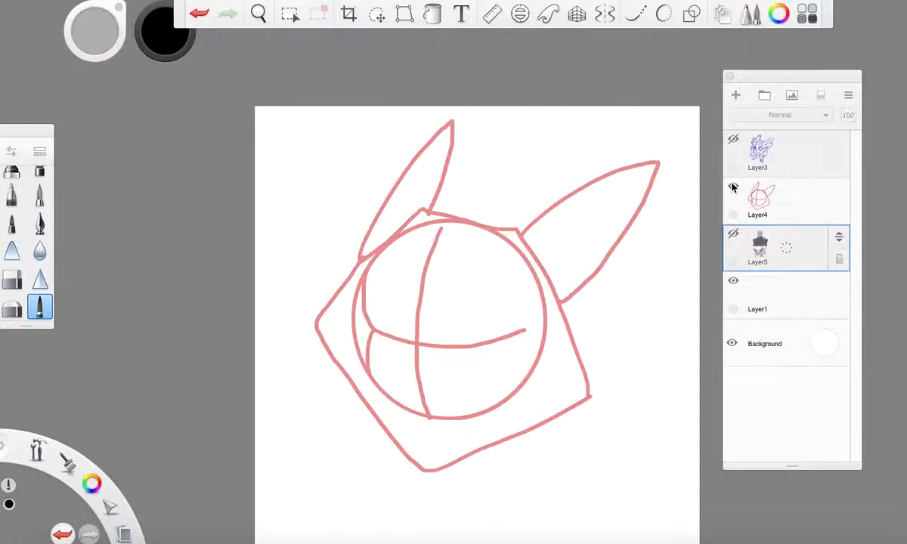
pyautogui.click(733, 141)
pyautogui.scroll(-3, 591, 229)
pyautogui.scroll(2, 579, 339)
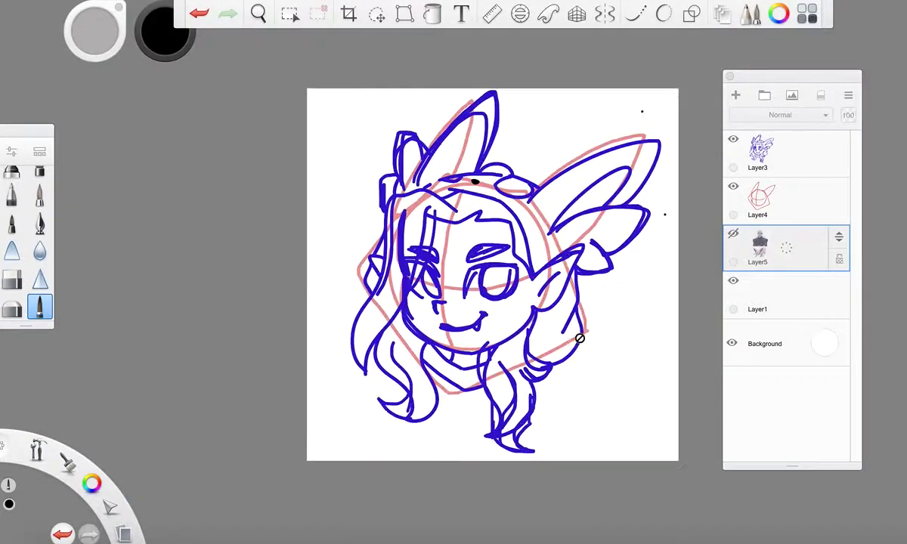
pyautogui.moveTo(769, 211); pyautogui.dragTo(802, 179)
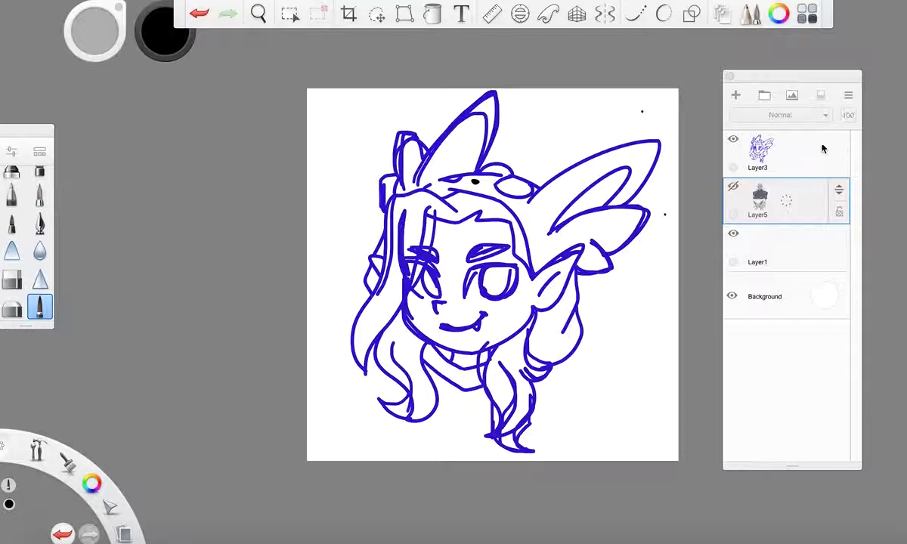
# Fade the blue sketch on Layer3 to a pale lavender and add an empty layer above it
pyautogui.click(773, 153)
pyautogui.moveTo(822, 148)
pyautogui.mouseDown()
pyautogui.moveTo(823, 170)
pyautogui.moveTo(811, 170)
pyautogui.moveTo(801, 120)
pyautogui.mouseUp()
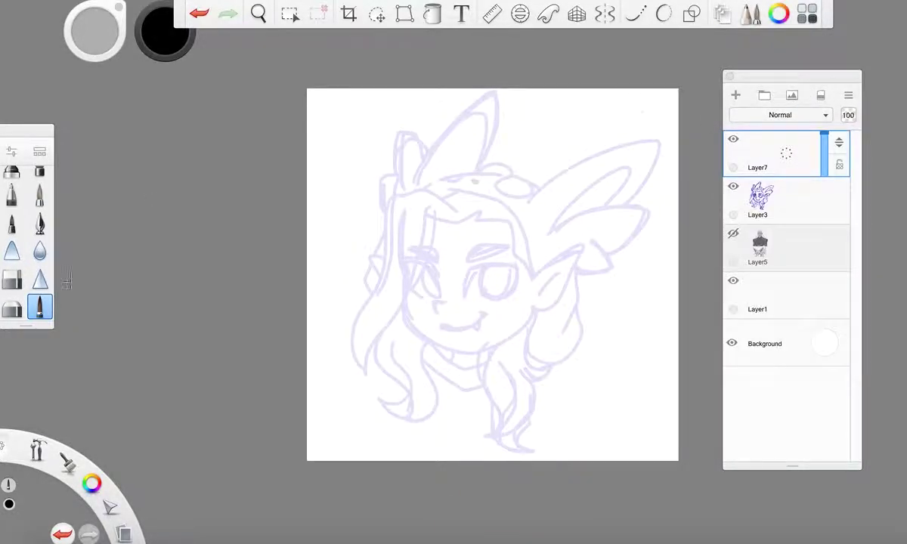
# With Predictive Stroke at level 3, ink the left eye's outline and iris and the small nose in black
pyautogui.click(663, 15)
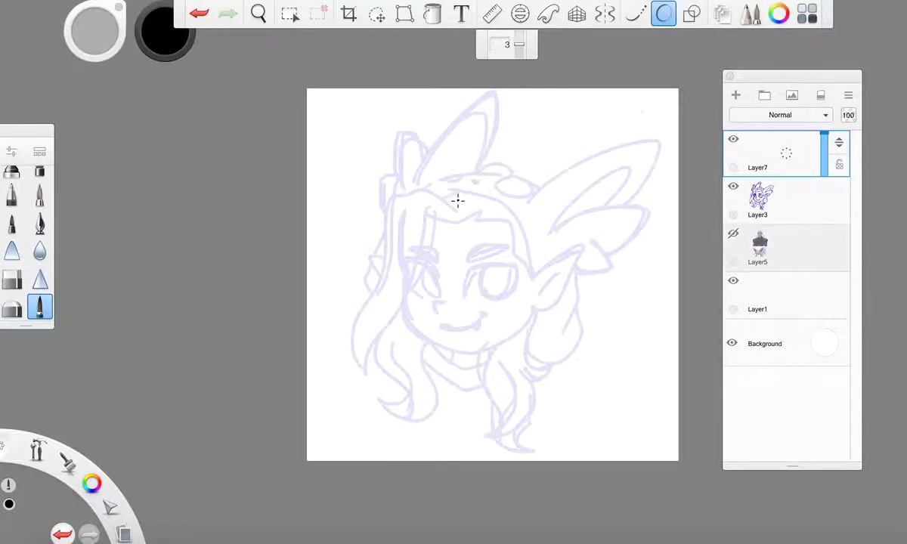
pyautogui.scroll(5, 458, 201)
pyautogui.scroll(-1, 440, 309)
pyautogui.scroll(5, 409, 378)
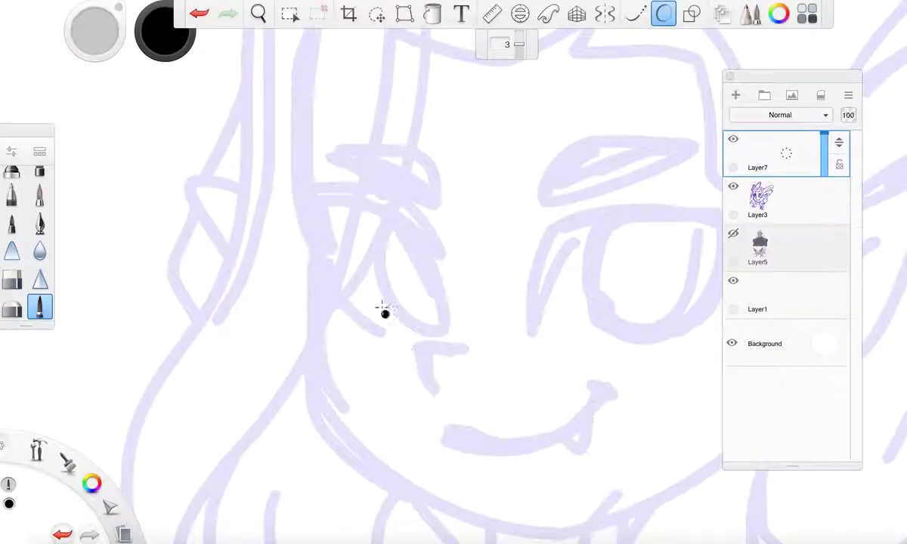
pyautogui.scroll(3, 382, 302)
pyautogui.moveTo(380, 364)
pyautogui.mouseDown()
pyautogui.moveTo(331, 324)
pyautogui.moveTo(291, 247)
pyautogui.moveTo(288, 130)
pyautogui.moveTo(388, 146)
pyautogui.moveTo(427, 172)
pyautogui.moveTo(460, 212)
pyautogui.moveTo(477, 258)
pyautogui.moveTo(492, 374)
pyautogui.mouseUp()
pyautogui.moveTo(403, 157)
pyautogui.mouseDown()
pyautogui.moveTo(375, 213)
pyautogui.moveTo(379, 291)
pyautogui.moveTo(425, 353)
pyautogui.moveTo(523, 395)
pyautogui.moveTo(446, 388)
pyautogui.moveTo(452, 436)
pyautogui.moveTo(466, 454)
pyautogui.moveTo(450, 437)
pyautogui.moveTo(442, 395)
pyautogui.moveTo(518, 390)
pyautogui.mouseUp()
pyautogui.hotkey('ctrl', 'z')
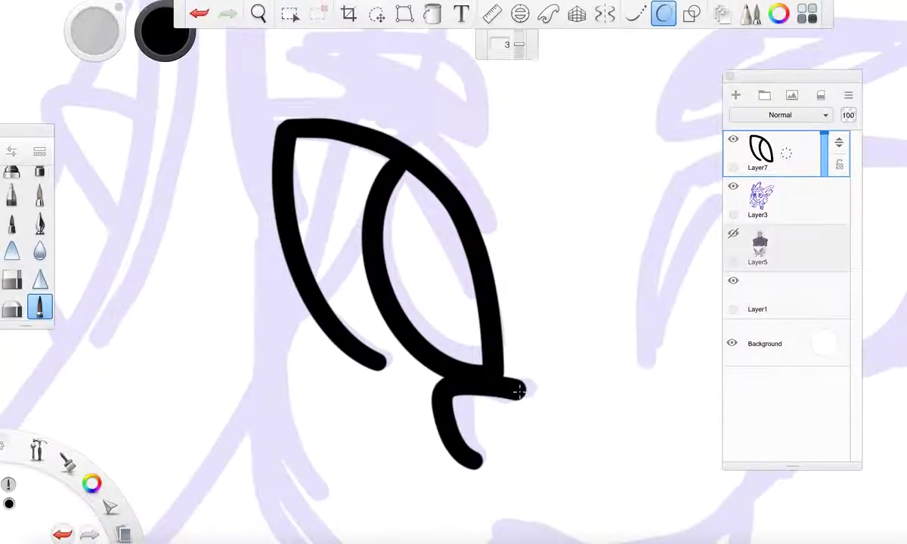
# Ink the right eye's upper lid, sides and rounded iris in black over the sketch
pyautogui.scroll(-5, 518, 390)
pyautogui.scroll(5, 675, 354)
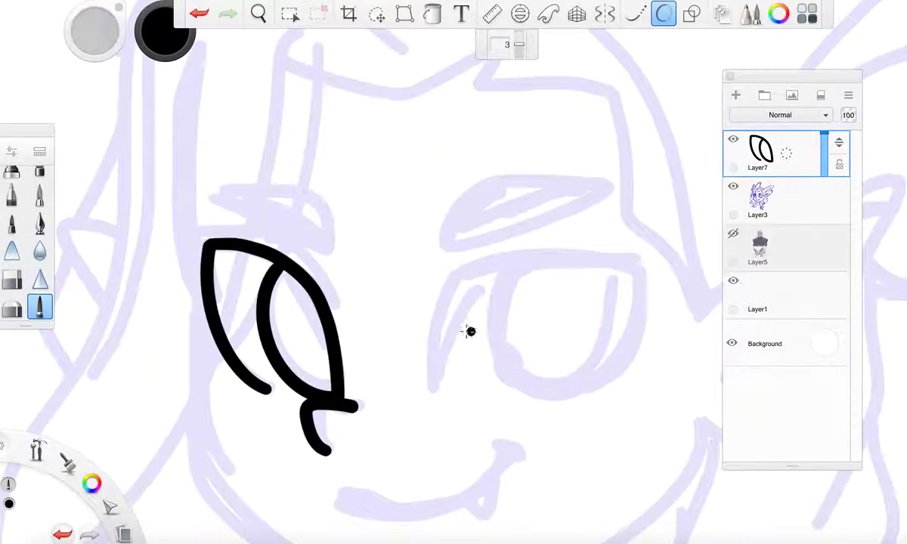
pyautogui.moveTo(433, 388)
pyautogui.mouseDown()
pyautogui.moveTo(466, 285)
pyautogui.moveTo(546, 265)
pyautogui.moveTo(636, 266)
pyautogui.moveTo(632, 322)
pyautogui.moveTo(605, 366)
pyautogui.moveTo(578, 387)
pyautogui.moveTo(529, 382)
pyautogui.moveTo(508, 342)
pyautogui.moveTo(525, 269)
pyautogui.mouseUp()
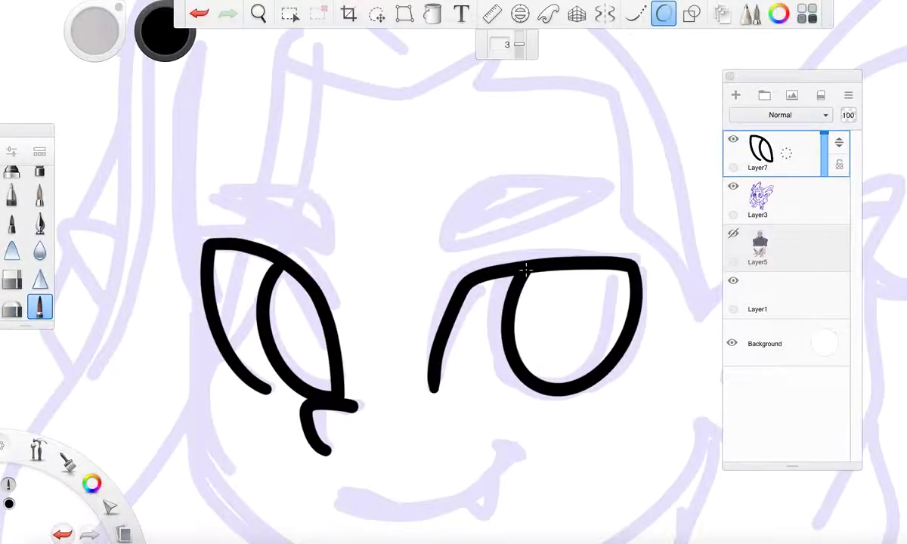
# Ink the smirking mouth with its short corner stroke and the small pointed fang below it
pyautogui.scroll(-5, 524, 265)
pyautogui.scroll(5, 488, 373)
pyautogui.scroll(3, 577, 290)
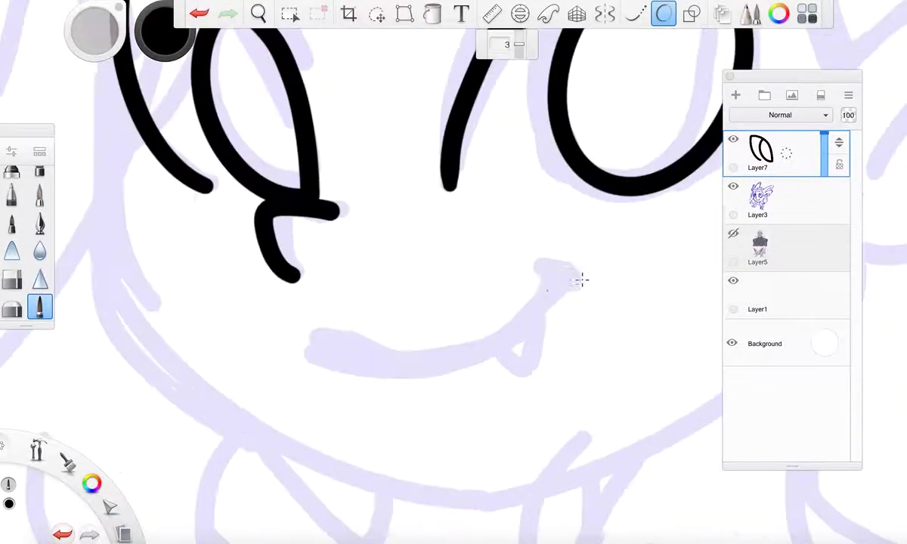
pyautogui.moveTo(305, 349)
pyautogui.mouseDown()
pyautogui.moveTo(430, 366)
pyautogui.moveTo(532, 318)
pyautogui.moveTo(561, 278)
pyautogui.moveTo(555, 266)
pyautogui.moveTo(568, 281)
pyautogui.mouseUp()
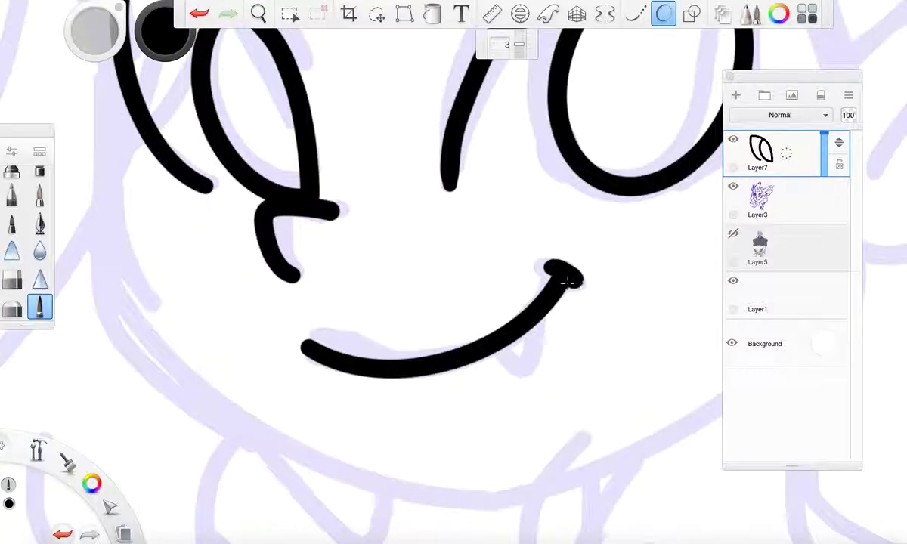
pyautogui.moveTo(496, 359)
pyautogui.mouseDown()
pyautogui.moveTo(531, 355)
pyautogui.moveTo(544, 302)
pyautogui.mouseUp()
# Ink closed outlines for both tapered eyebrows above the eyes, following the sketch
pyautogui.scroll(-5, 544, 302)
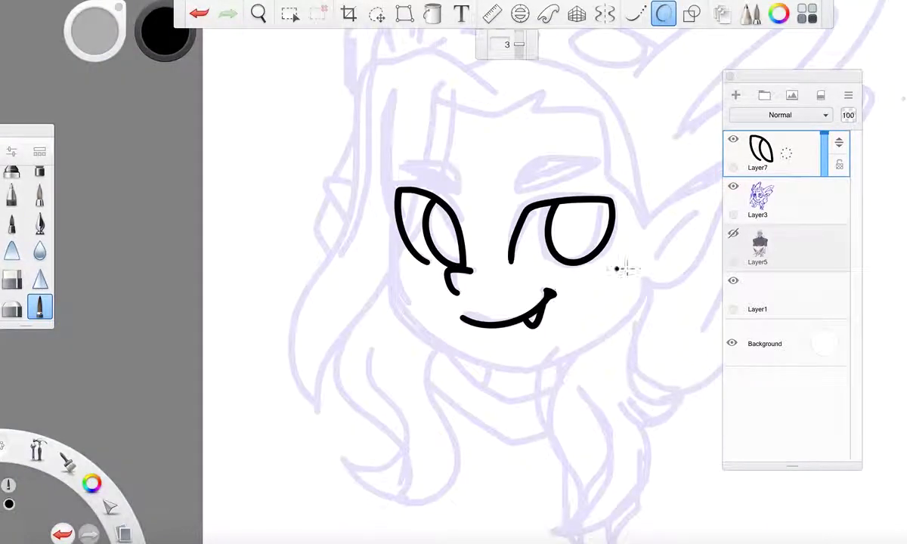
pyautogui.scroll(-2, 627, 270)
pyautogui.scroll(4, 636, 269)
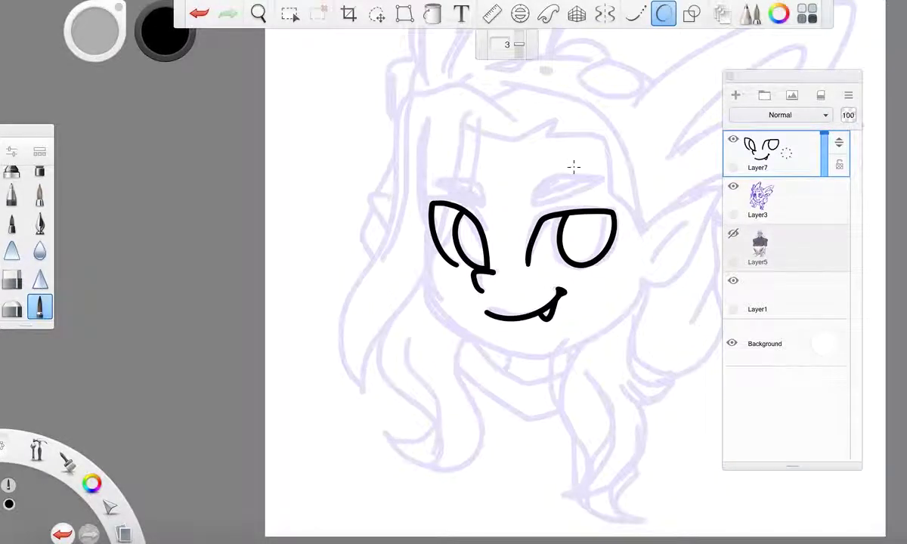
pyautogui.scroll(5, 574, 167)
pyautogui.moveTo(469, 261)
pyautogui.mouseDown()
pyautogui.moveTo(497, 203)
pyautogui.moveTo(518, 187)
pyautogui.moveTo(646, 198)
pyautogui.moveTo(467, 259)
pyautogui.mouseUp()
pyautogui.hscroll(-2, 332, 237)
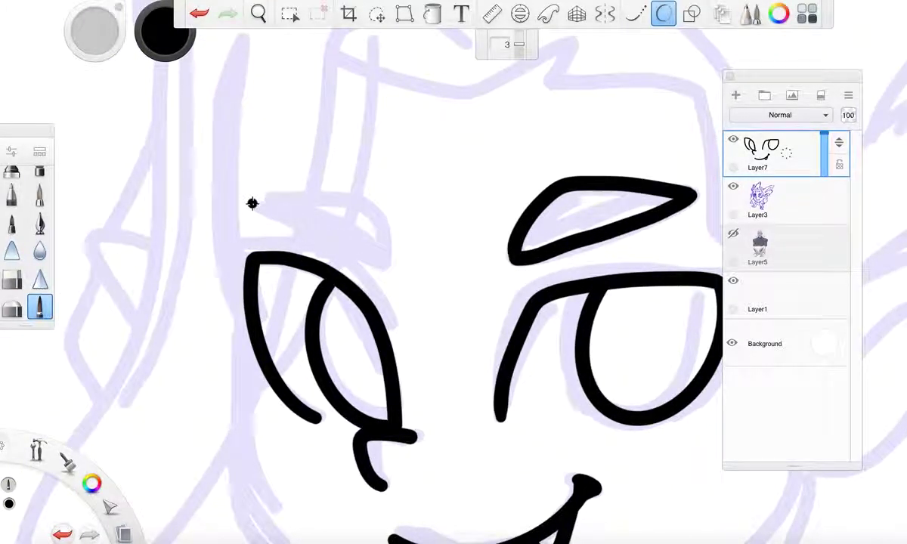
pyautogui.moveTo(253, 203)
pyautogui.mouseDown()
pyautogui.moveTo(386, 255)
pyautogui.moveTo(380, 220)
pyautogui.moveTo(364, 206)
pyautogui.moveTo(246, 198)
pyautogui.mouseUp()
pyautogui.scroll(-3, 417, 192)
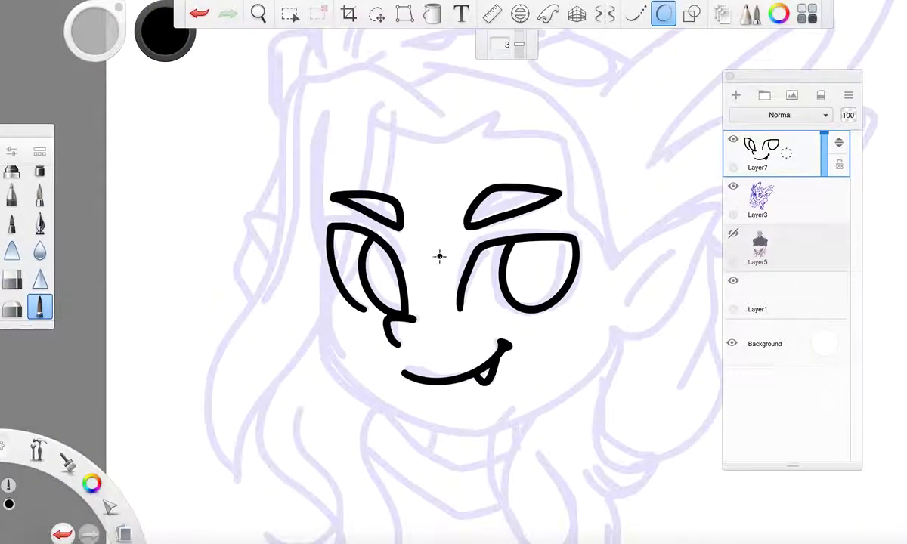
# Try to ink the jawline from the left cheek around the chin to the right ear
pyautogui.scroll(-5, 439, 256)
pyautogui.scroll(3, 439, 256)
pyautogui.scroll(2, 444, 355)
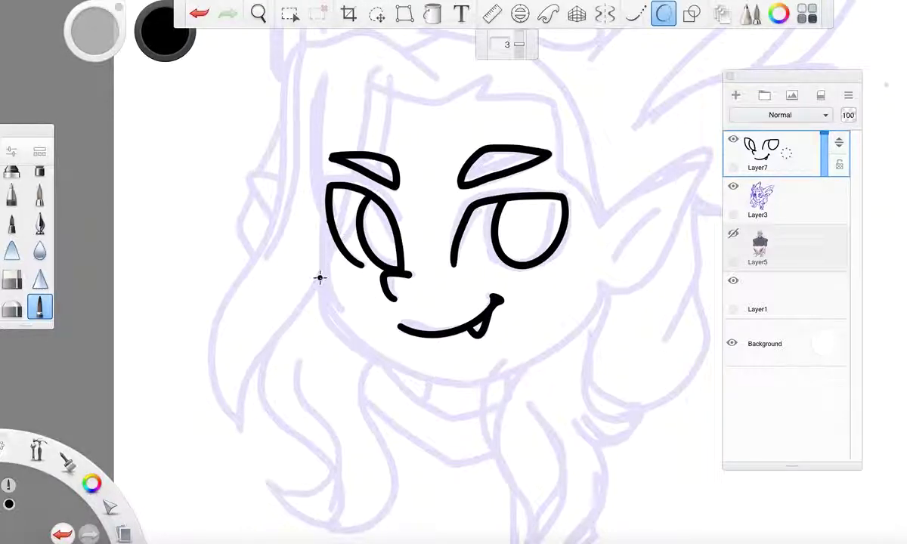
pyautogui.moveTo(319, 278)
pyautogui.mouseDown()
pyautogui.moveTo(317, 301)
pyautogui.moveTo(363, 349)
pyautogui.moveTo(468, 385)
pyautogui.moveTo(538, 357)
pyautogui.moveTo(593, 316)
pyautogui.moveTo(603, 292)
pyautogui.mouseUp()
pyautogui.scroll(-1, 603, 291)
pyautogui.scroll(-3, 603, 292)
pyautogui.hotkey('ctrl', 'z')
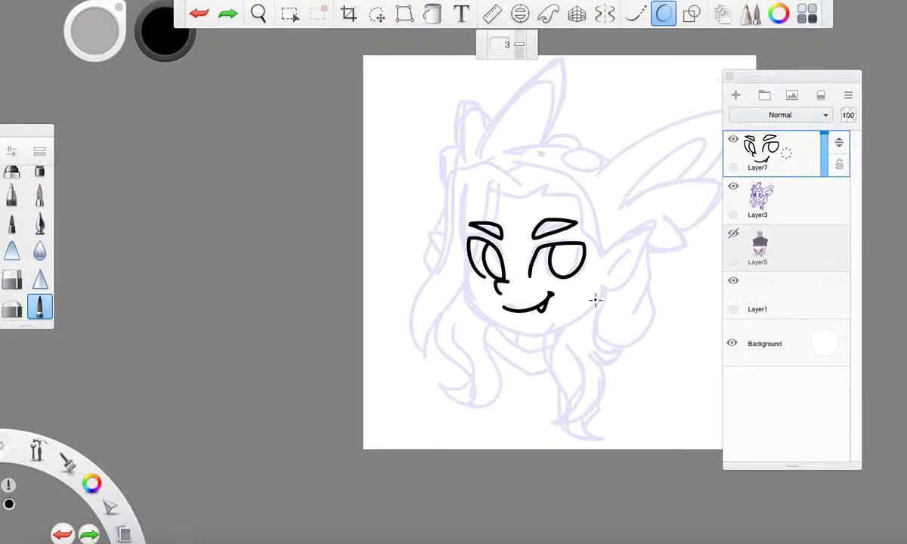
# Try to ink the hairline segment on the forehead above the left eyebrow
pyautogui.scroll(5, 596, 300)
pyautogui.scroll(-2, 293, 296)
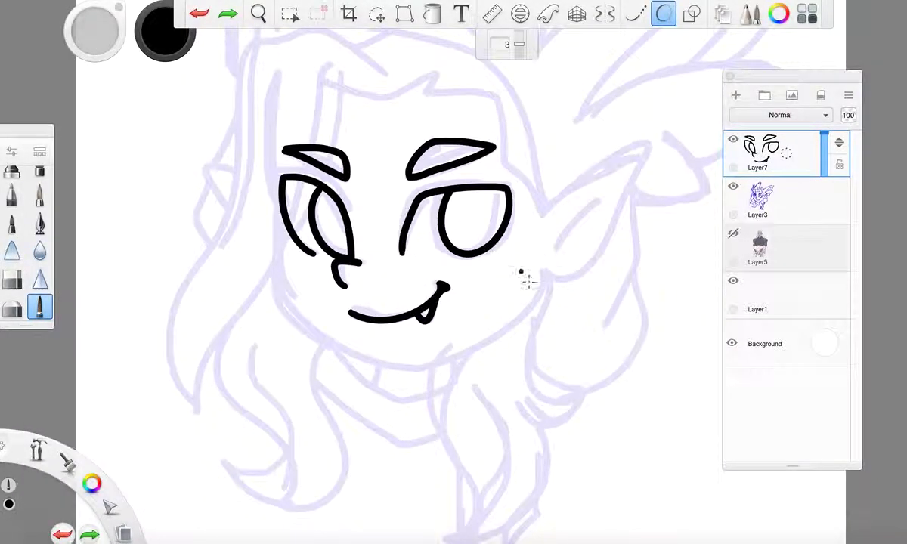
pyautogui.scroll(-3, 522, 272)
pyautogui.scroll(5, 404, 151)
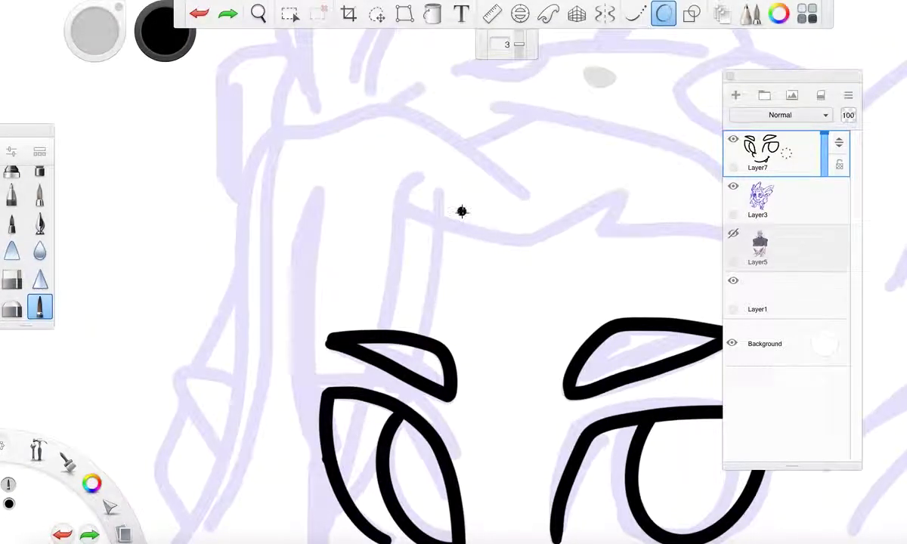
pyautogui.moveTo(516, 239); pyautogui.dragTo(411, 185)
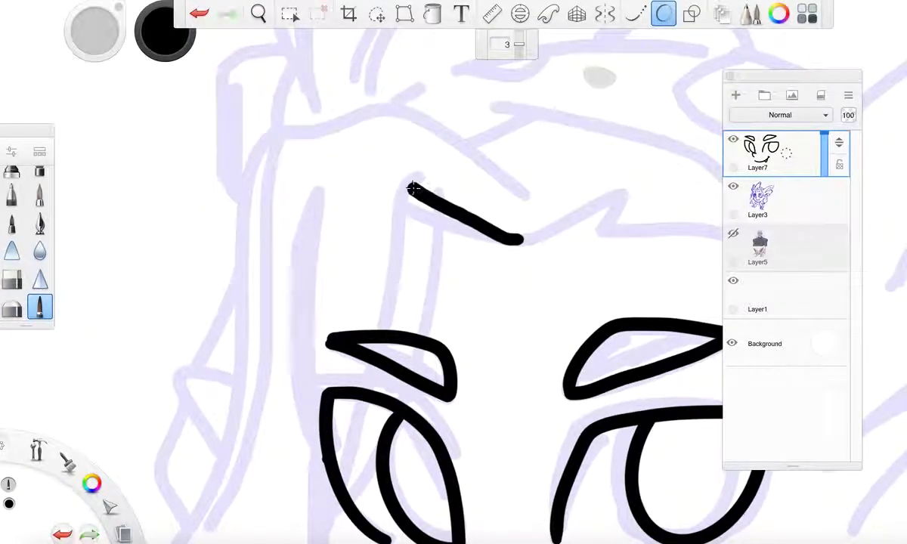
pyautogui.scroll(-3, 439, 166)
pyautogui.hotkey('ctrl', 'z')
pyautogui.scroll(3, 457, 198)
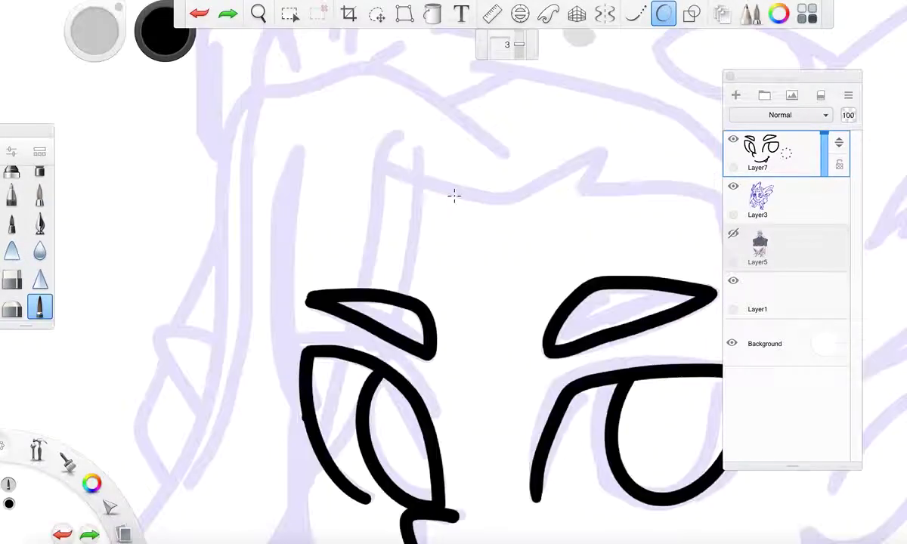
# Ink the inner edge of the left front hair lock from the forehead across the eye to its lower tip
pyautogui.scroll(-3, 417, 164)
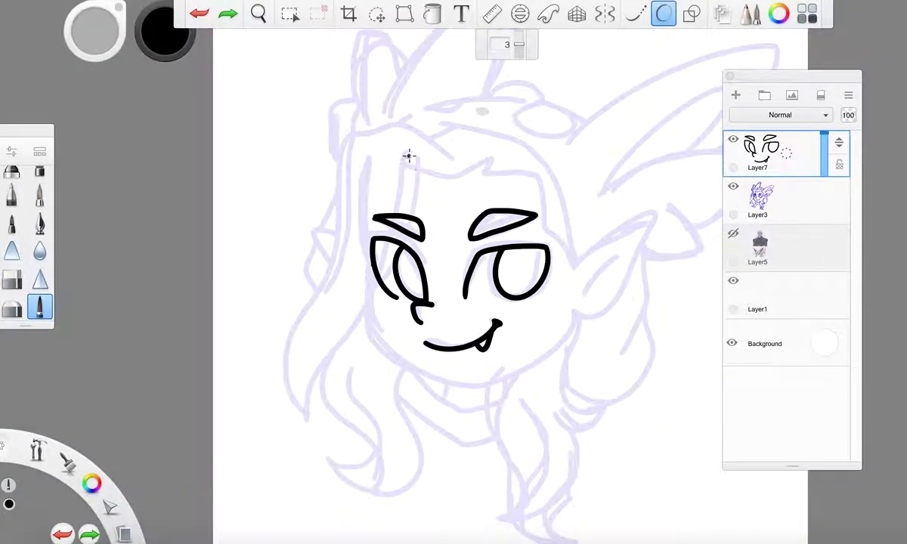
pyautogui.moveTo(417, 221)
pyautogui.mouseDown()
pyautogui.moveTo(369, 313)
pyautogui.moveTo(326, 359)
pyautogui.moveTo(305, 414)
pyautogui.mouseUp()
pyautogui.hotkey('ctrl', 'z')
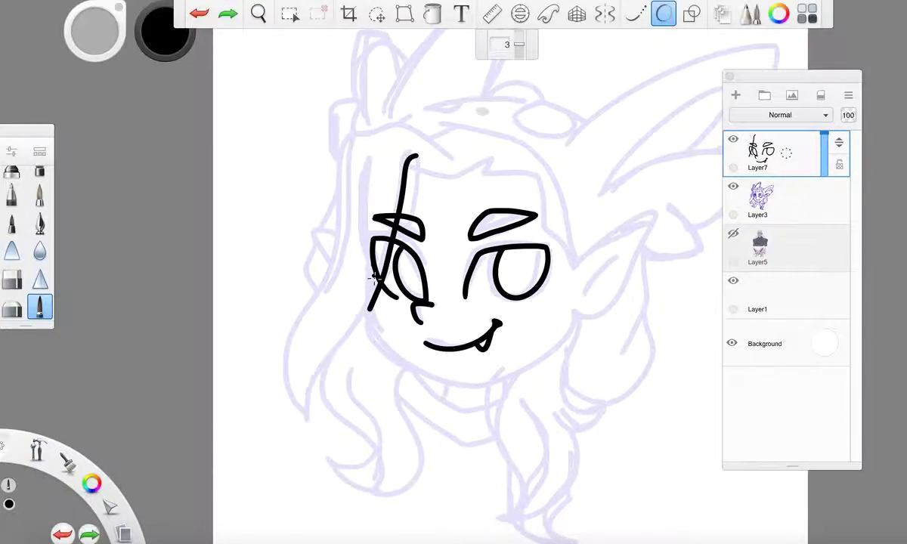
pyautogui.moveTo(361, 325)
pyautogui.mouseDown()
pyautogui.moveTo(327, 354)
pyautogui.moveTo(309, 411)
pyautogui.mouseUp()
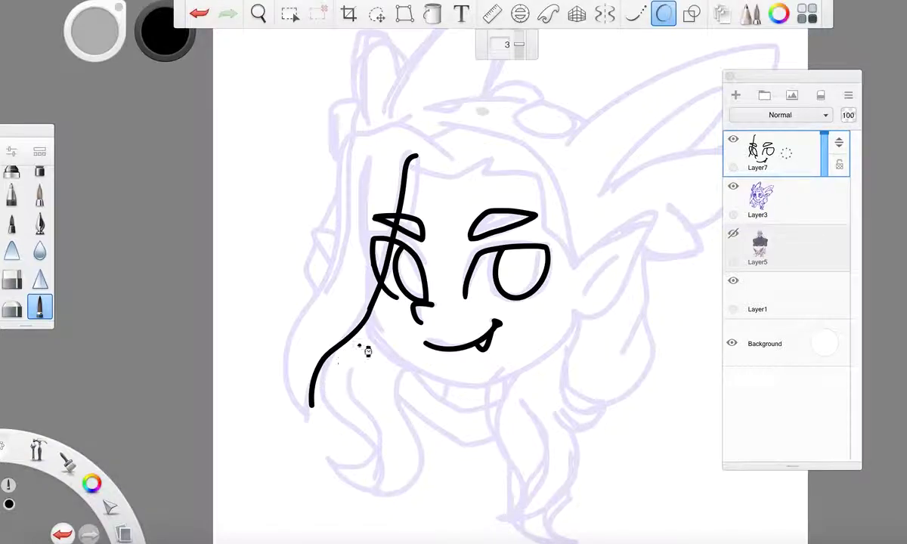
pyautogui.hotkey('ctrl', 'z')
pyautogui.hotkey('ctrl', 'z')
pyautogui.moveTo(401, 189)
pyautogui.mouseDown()
pyautogui.moveTo(387, 249)
pyautogui.moveTo(361, 311)
pyautogui.moveTo(323, 360)
pyautogui.moveTo(311, 411)
pyautogui.mouseUp()
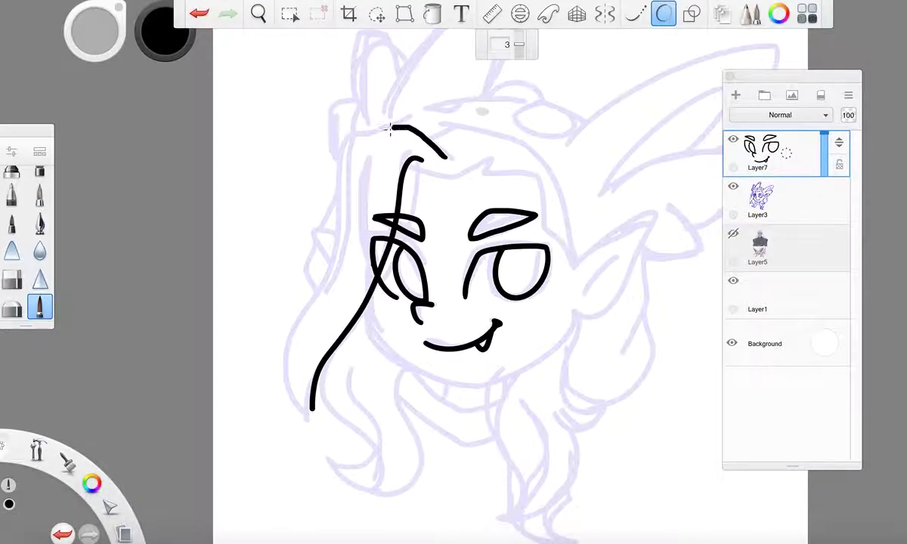
# Ink the curved top and the outer edge of the left front hair lock down to its pointed tip
pyautogui.moveTo(352, 137)
pyautogui.mouseDown()
pyautogui.moveTo(415, 130)
pyautogui.moveTo(443, 162)
pyautogui.mouseUp()
pyautogui.hotkey('ctrl', 'z')
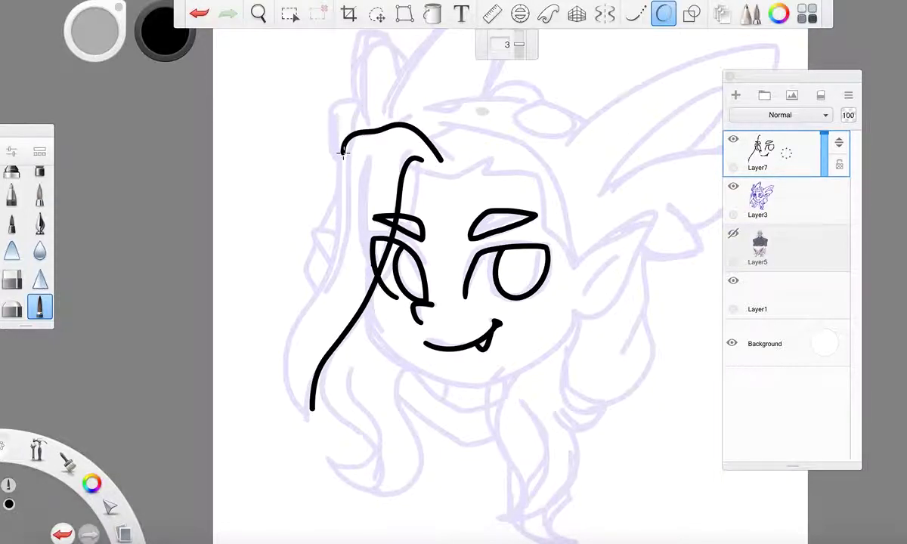
pyautogui.moveTo(343, 151)
pyautogui.mouseDown()
pyautogui.moveTo(337, 258)
pyautogui.moveTo(306, 304)
pyautogui.moveTo(289, 362)
pyautogui.moveTo(298, 414)
pyautogui.mouseUp()
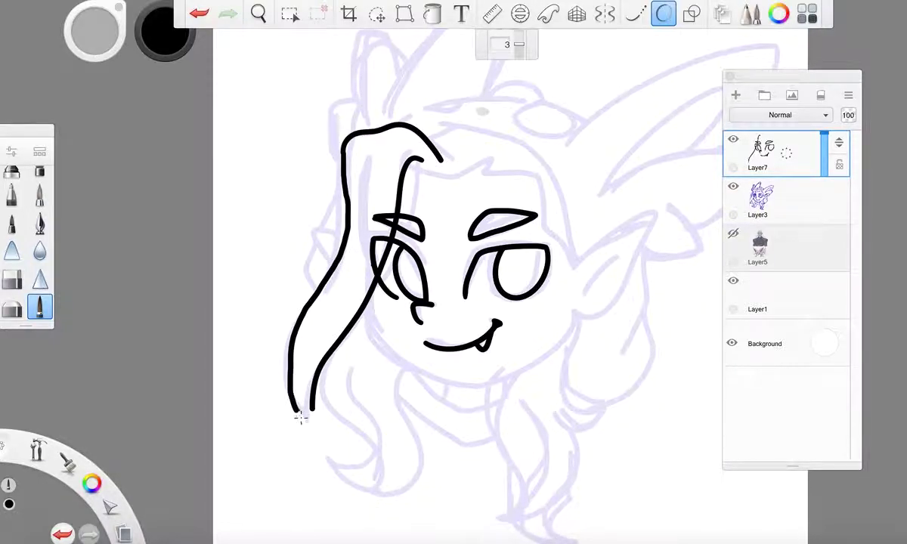
pyautogui.hotkey('ctrl', 'z')
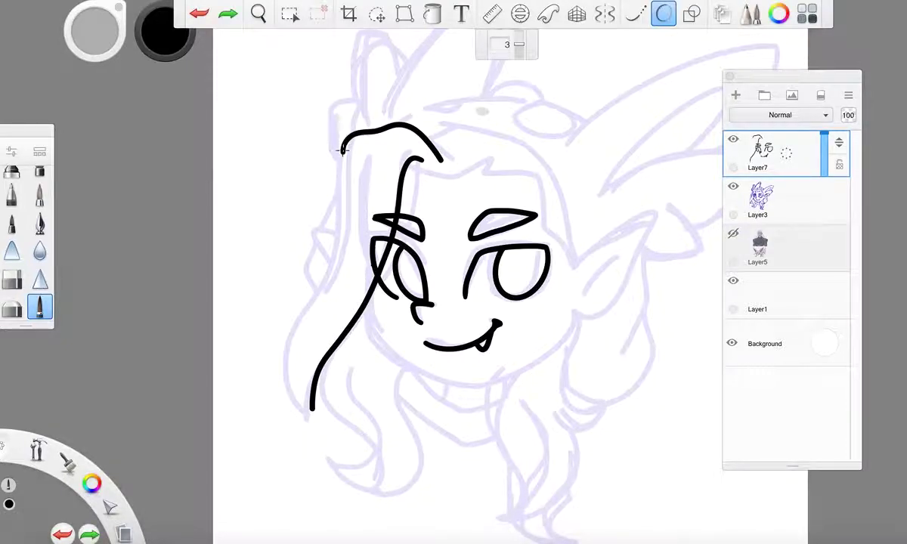
pyautogui.moveTo(342, 163)
pyautogui.mouseDown()
pyautogui.moveTo(325, 273)
pyautogui.moveTo(295, 319)
pyautogui.moveTo(286, 370)
pyautogui.moveTo(312, 412)
pyautogui.mouseUp()
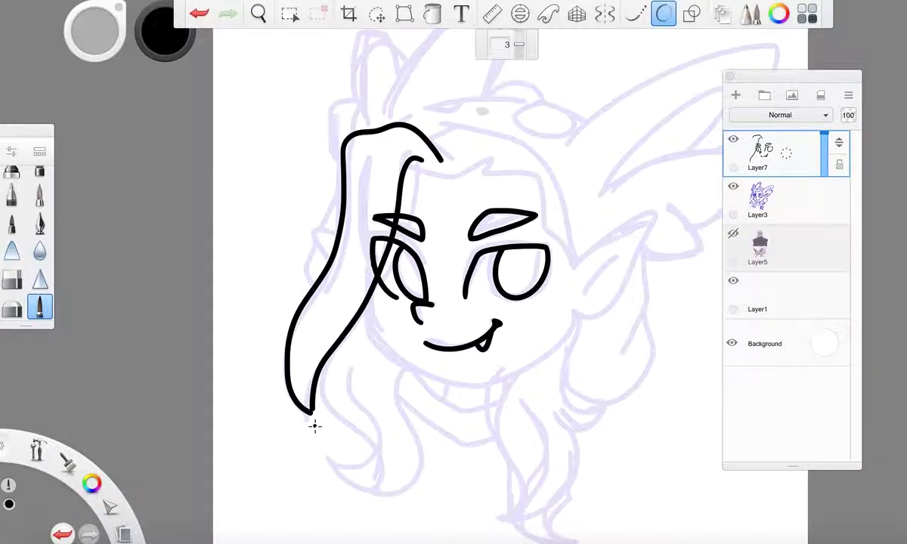
# Ink the jagged hairline from the left front lock across the forehead and down to the top of the right ear
pyautogui.scroll(5, 313, 420)
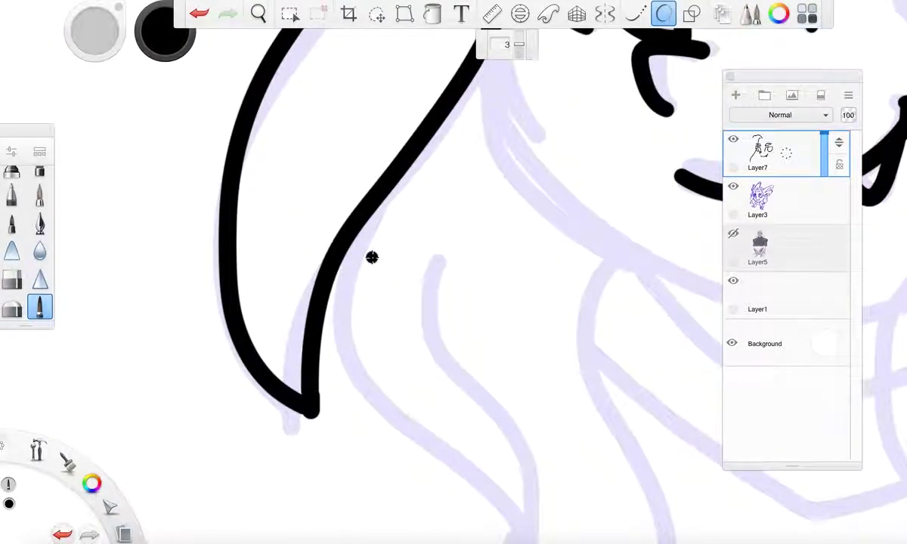
pyautogui.scroll(-5, 457, 260)
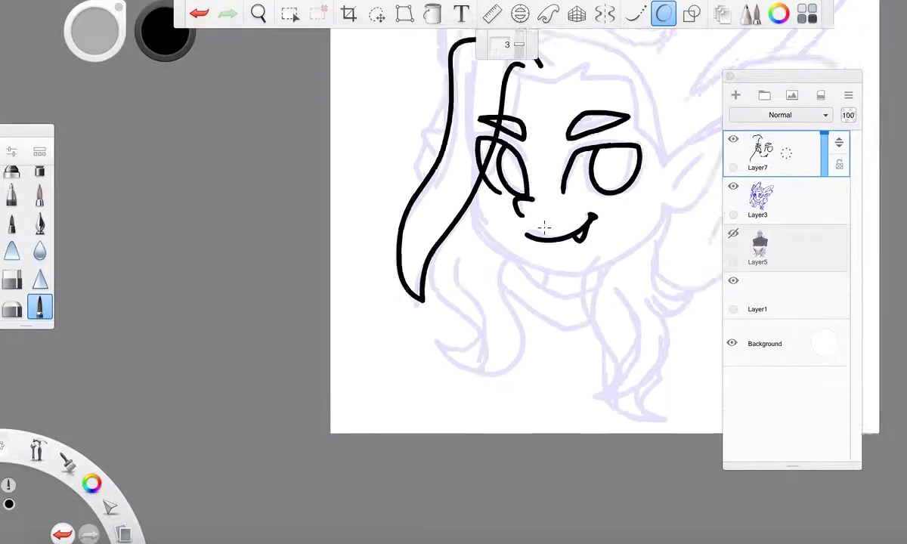
pyautogui.scroll(-3, 543, 227)
pyautogui.scroll(5, 563, 136)
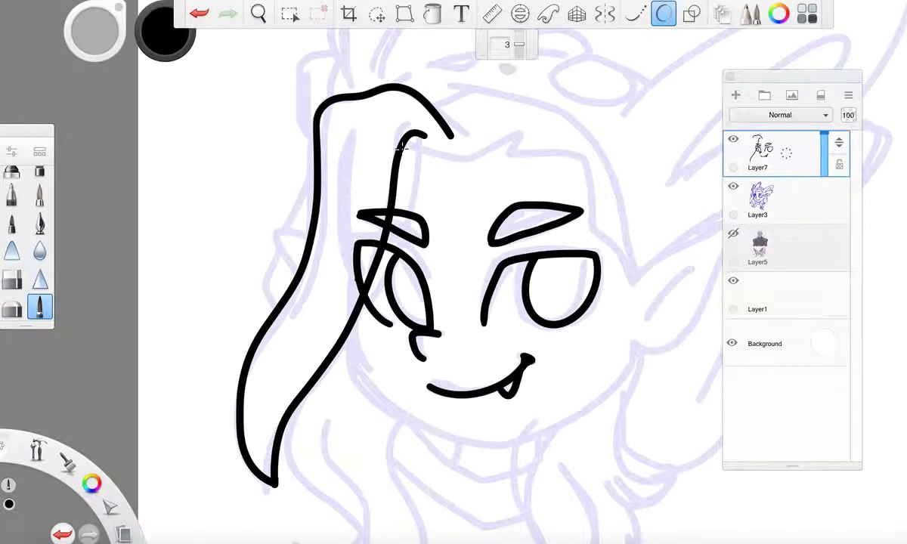
pyautogui.moveTo(421, 148)
pyautogui.mouseDown()
pyautogui.moveTo(467, 171)
pyautogui.moveTo(513, 144)
pyautogui.moveTo(507, 162)
pyautogui.moveTo(589, 160)
pyautogui.moveTo(596, 236)
pyautogui.moveTo(618, 247)
pyautogui.moveTo(635, 283)
pyautogui.mouseUp()
pyautogui.scroll(-5, 627, 272)
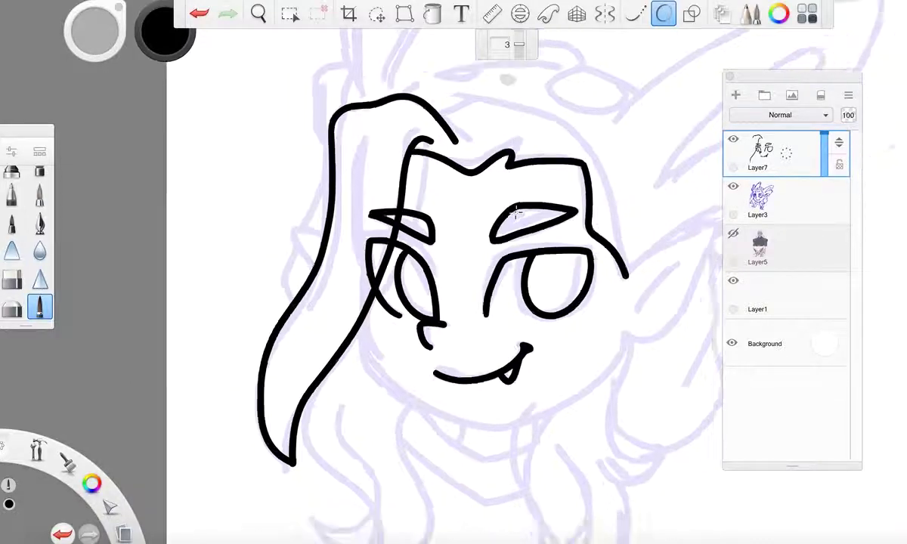
# Ink the outline of the large pointed right ear from the hairline out to its tip and back to the lobe
pyautogui.scroll(7, 607, 225)
pyautogui.moveTo(431, 264)
pyautogui.mouseDown()
pyautogui.moveTo(518, 198)
pyautogui.moveTo(586, 167)
pyautogui.moveTo(517, 323)
pyautogui.moveTo(479, 368)
pyautogui.moveTo(429, 370)
pyautogui.mouseUp()
pyautogui.scroll(-5, 464, 306)
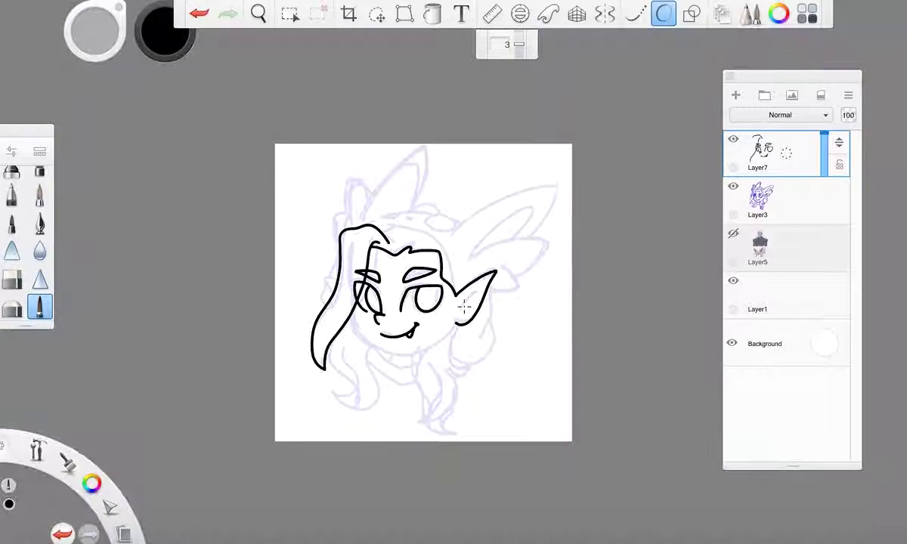
# Ink the small left ear tip behind the front lock and the jawline from the left cheek around the chin to the right ear
pyautogui.scroll(5, 405, 360)
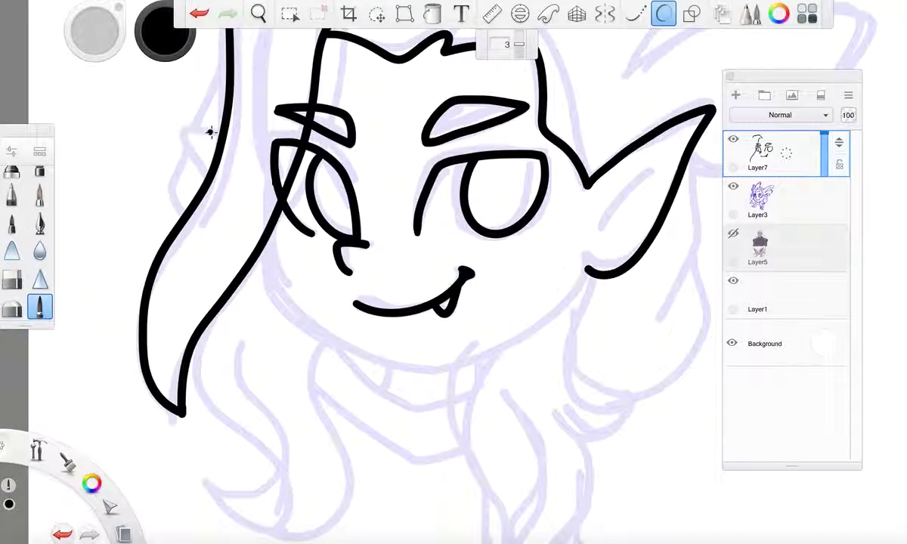
pyautogui.moveTo(223, 130)
pyautogui.mouseDown()
pyautogui.moveTo(178, 130)
pyautogui.moveTo(210, 181)
pyautogui.mouseUp()
pyautogui.moveTo(262, 245)
pyautogui.mouseDown()
pyautogui.moveTo(282, 302)
pyautogui.moveTo(364, 354)
pyautogui.moveTo(427, 371)
pyautogui.moveTo(517, 344)
pyautogui.moveTo(580, 294)
pyautogui.moveTo(583, 269)
pyautogui.mouseUp()
pyautogui.scroll(-5, 585, 266)
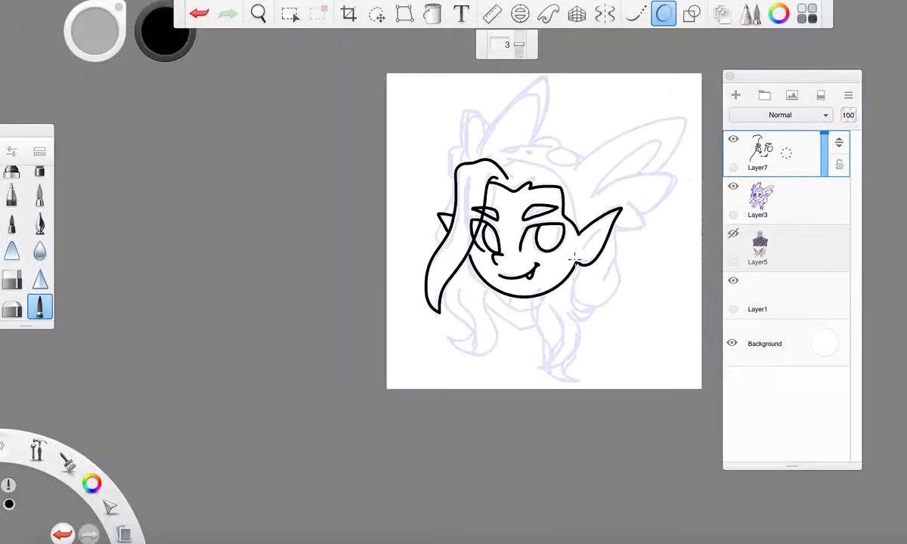
# Close the gaps at the jawline's ends, where it meets the left front lock and the right earlobe
pyautogui.scroll(5, 597, 257)
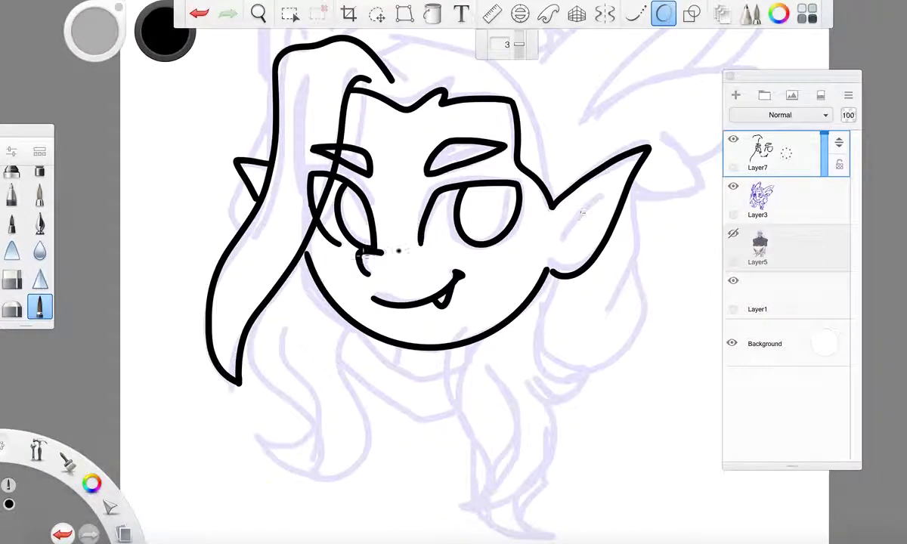
pyautogui.scroll(-5, 518, 293)
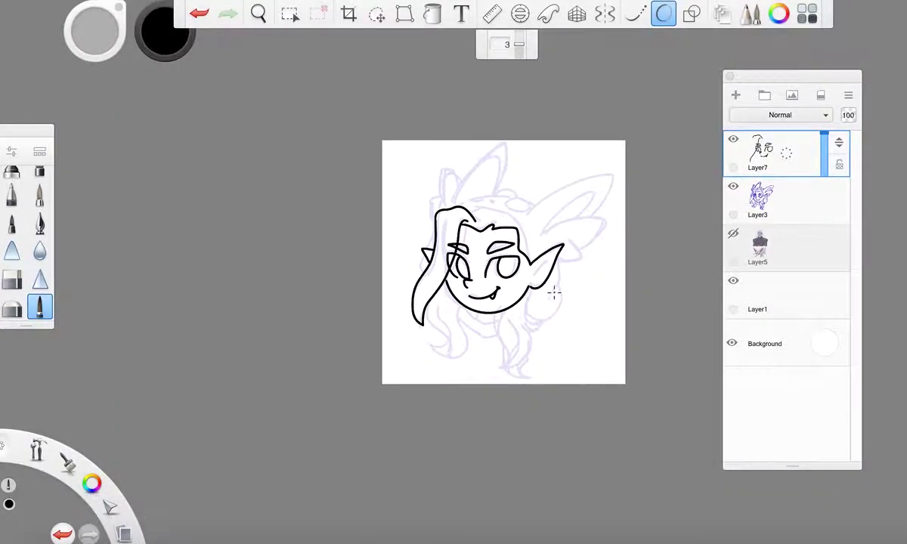
pyautogui.scroll(5, 534, 281)
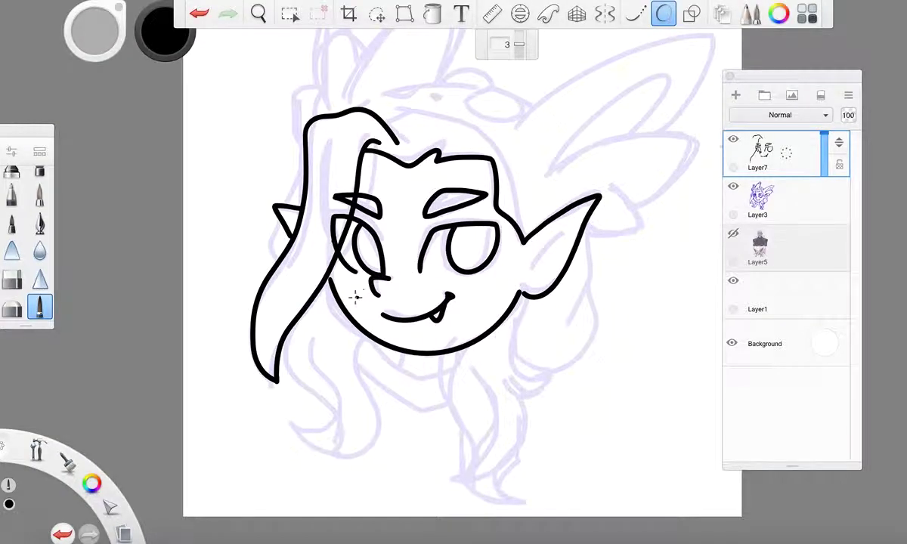
pyautogui.scroll(5, 358, 296)
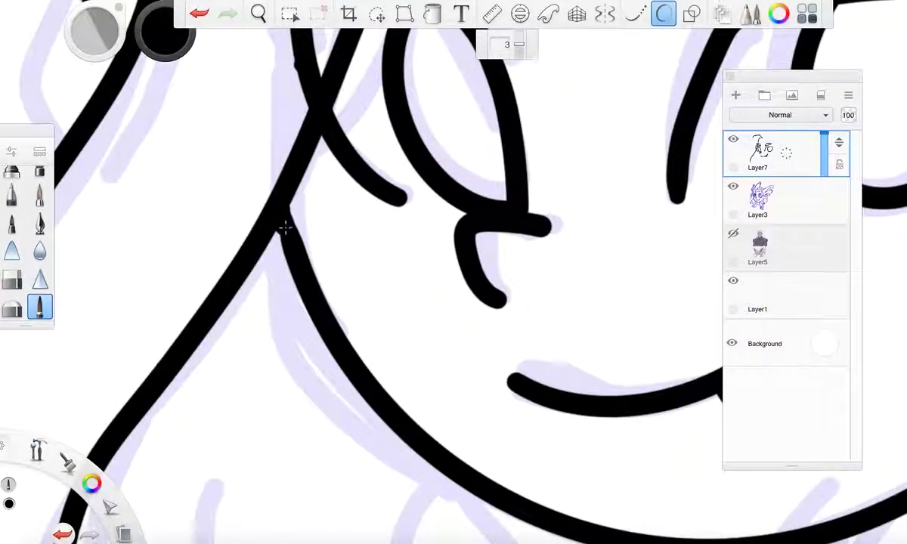
pyautogui.scroll(-5, 285, 228)
pyautogui.scroll(5, 555, 249)
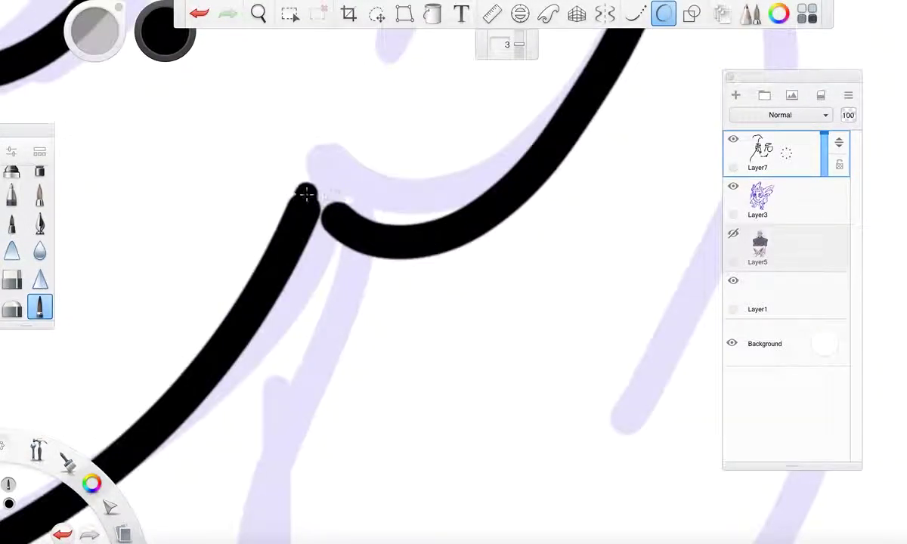
pyautogui.scroll(-5, 338, 218)
pyautogui.hscroll(-3, 337, 229)
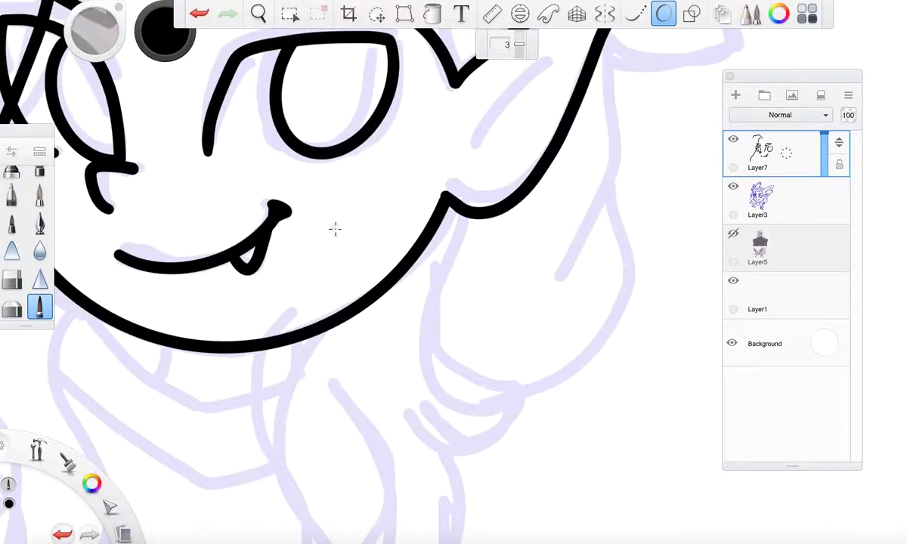
# Ink both edges of the wavy lower left hair lock from the front lock and chin down to its curled tip
pyautogui.scroll(-2, 337, 229)
pyautogui.hscroll(-3, 171, 335)
pyautogui.moveTo(171, 335); pyautogui.dragTo(177, 297)
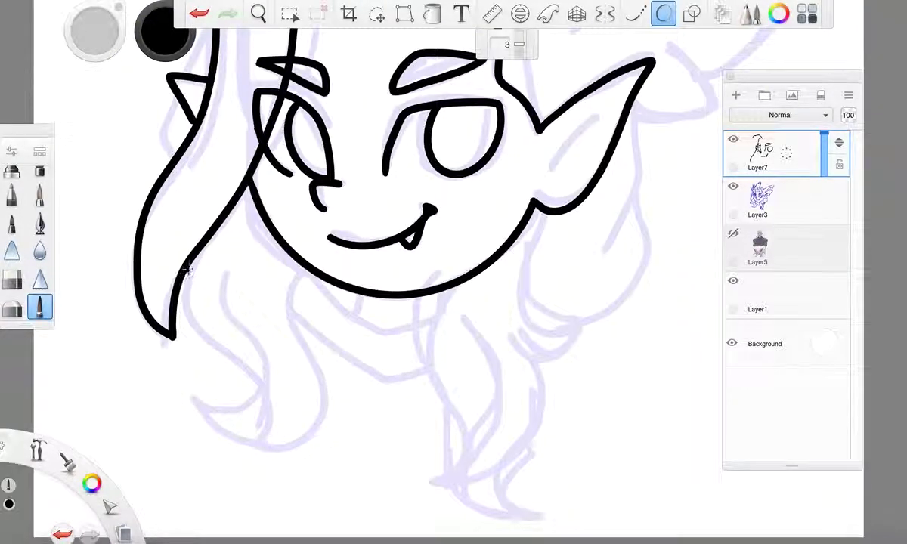
pyautogui.moveTo(191, 262)
pyautogui.mouseDown()
pyautogui.moveTo(186, 297)
pyautogui.moveTo(256, 370)
pyautogui.mouseUp()
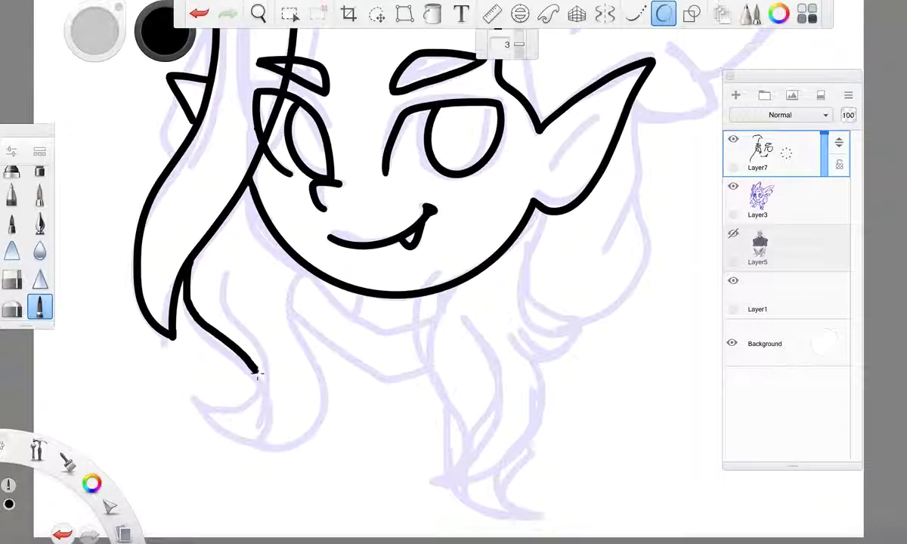
pyautogui.moveTo(260, 408); pyautogui.dragTo(245, 440)
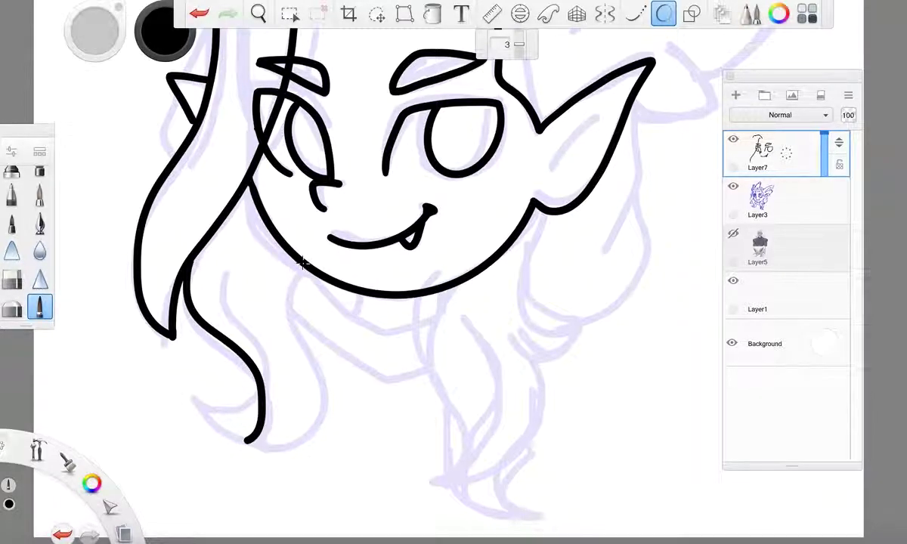
pyautogui.moveTo(304, 266)
pyautogui.mouseDown()
pyautogui.moveTo(309, 350)
pyautogui.moveTo(300, 441)
pyautogui.moveTo(246, 443)
pyautogui.mouseUp()
pyautogui.scroll(-5, 324, 378)
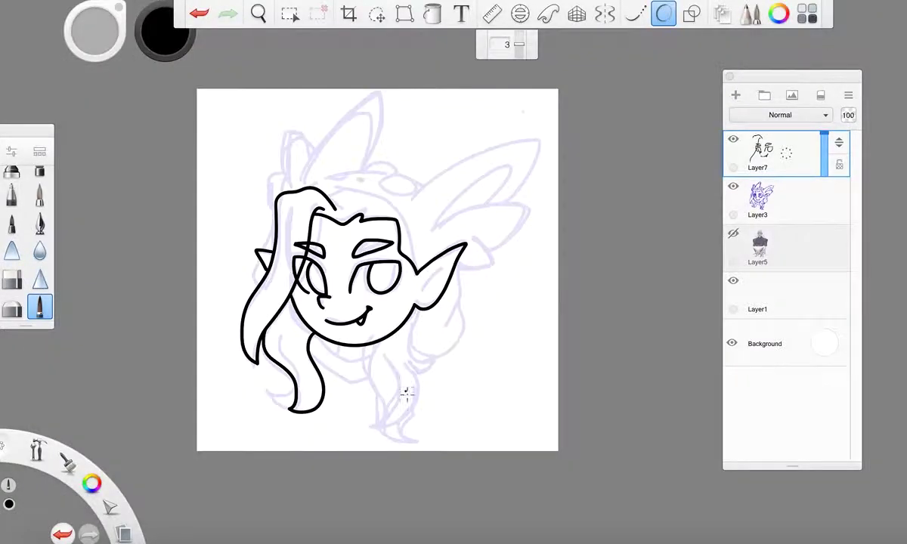
# Ink the curl below the right earlobe and the wavy lower right hair lock from the chin to its tip
pyautogui.scroll(5, 404, 389)
pyautogui.moveTo(420, 240)
pyautogui.mouseDown()
pyautogui.moveTo(411, 299)
pyautogui.moveTo(462, 308)
pyautogui.moveTo(445, 344)
pyautogui.mouseUp()
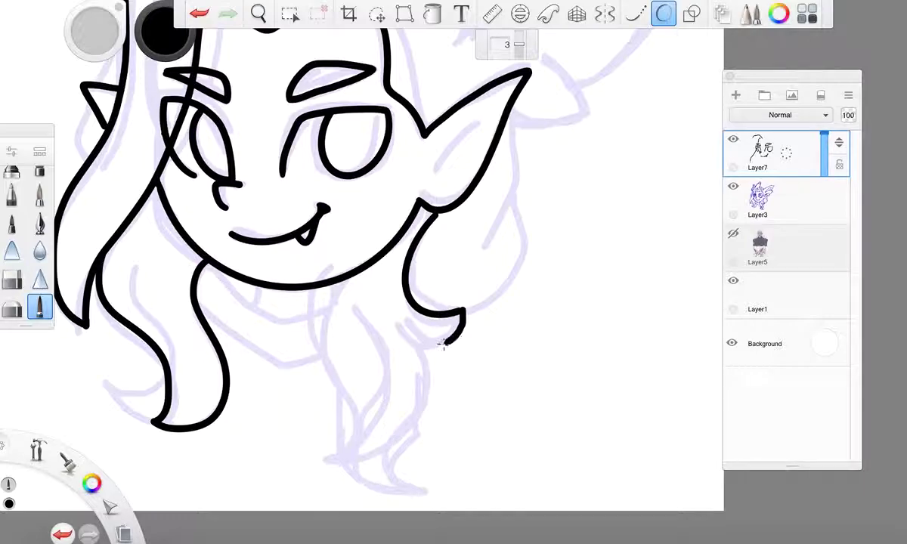
pyautogui.scroll(-5, 395, 363)
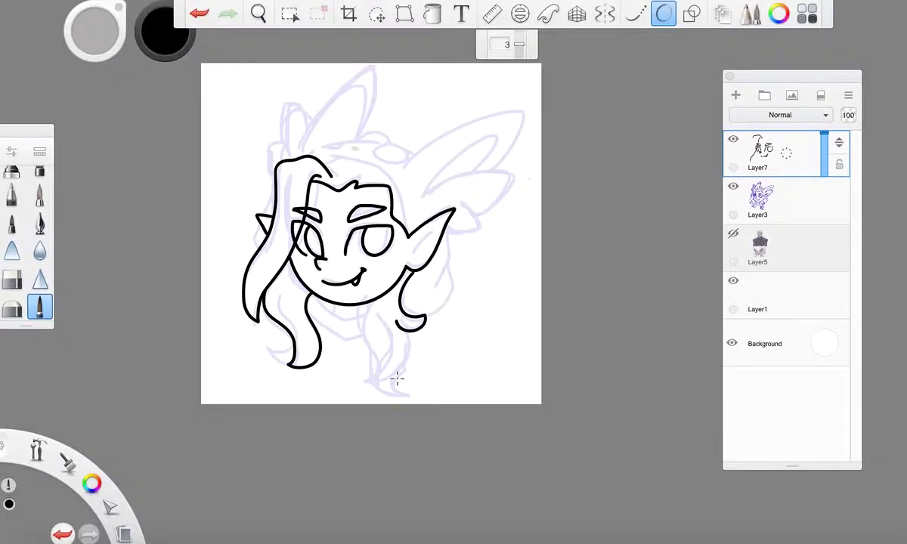
pyautogui.scroll(9, 374, 355)
pyautogui.moveTo(270, 123)
pyautogui.mouseDown()
pyautogui.moveTo(281, 238)
pyautogui.moveTo(324, 319)
pyautogui.moveTo(280, 389)
pyautogui.moveTo(372, 377)
pyautogui.moveTo(449, 265)
pyautogui.moveTo(437, 218)
pyautogui.mouseUp()
pyautogui.scroll(-8, 436, 218)
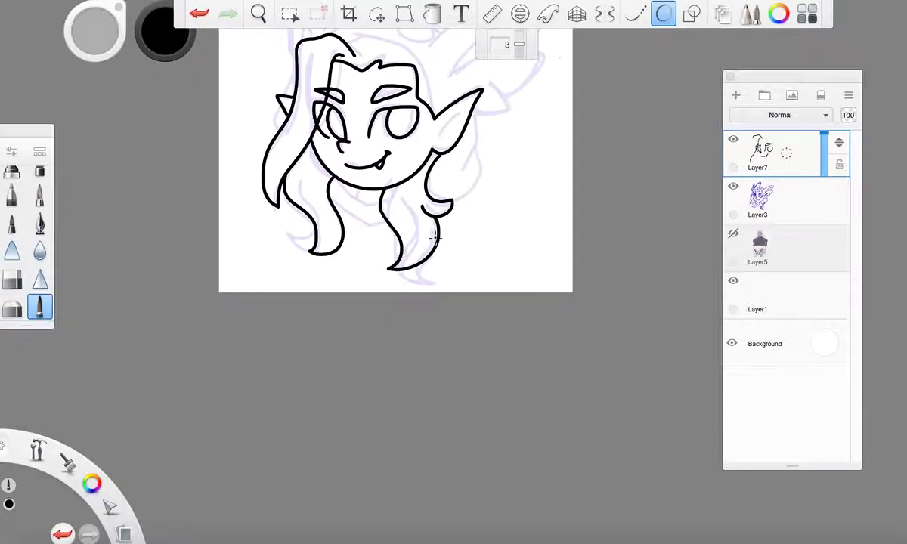
# Ink the short parting strand beside the front lock and the crown curve from the parting down to the right ear
pyautogui.scroll(10, 419, 138)
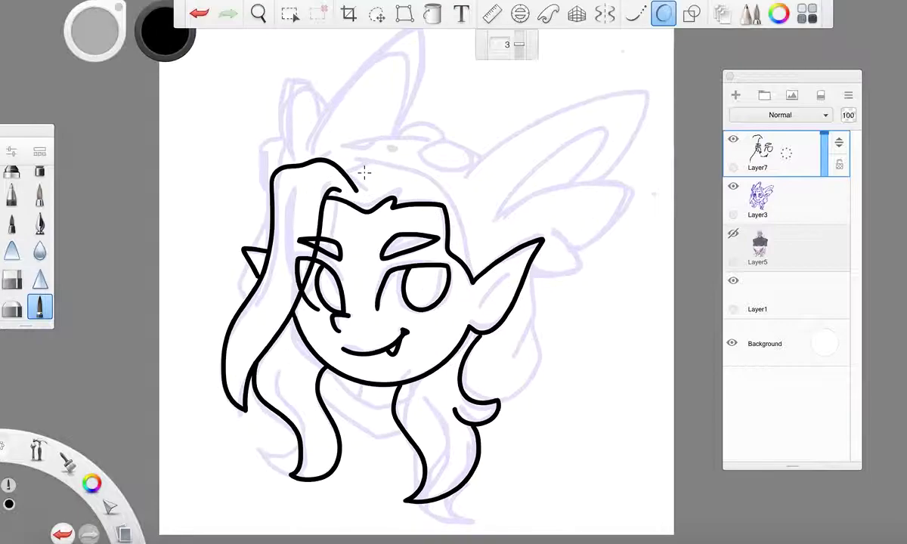
pyautogui.scroll(-3, 380, 134)
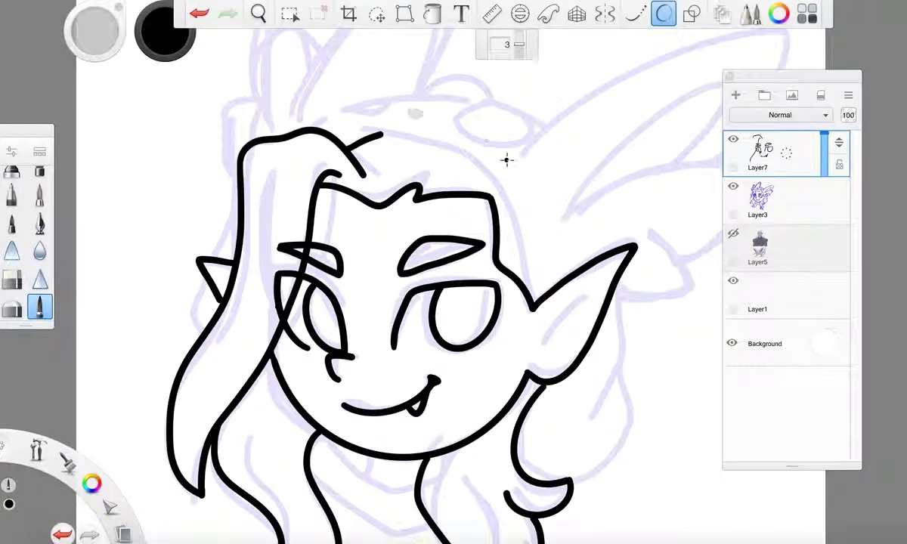
pyautogui.moveTo(362, 129)
pyautogui.mouseDown()
pyautogui.moveTo(439, 146)
pyautogui.moveTo(496, 175)
pyautogui.moveTo(516, 202)
pyautogui.moveTo(531, 288)
pyautogui.mouseUp()
pyautogui.scroll(-2, 343, 159)
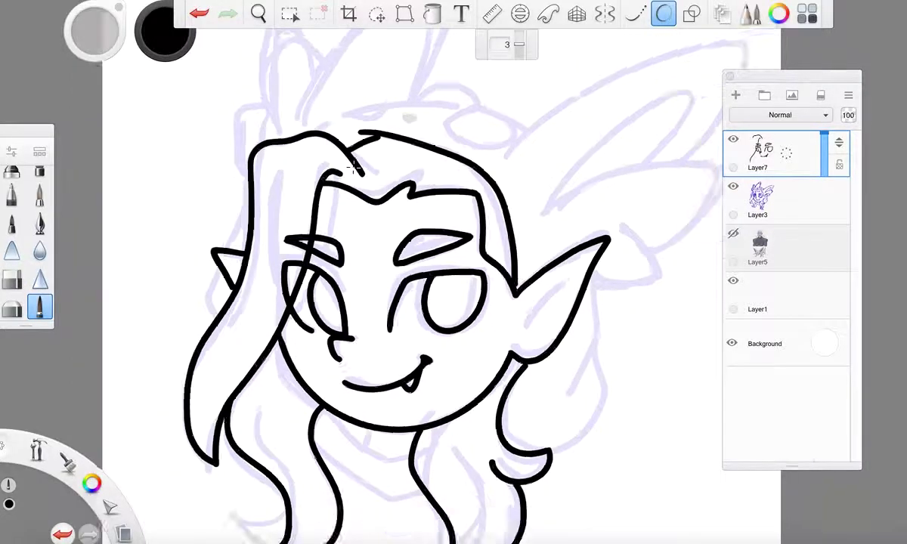
pyautogui.scroll(-2, 392, 364)
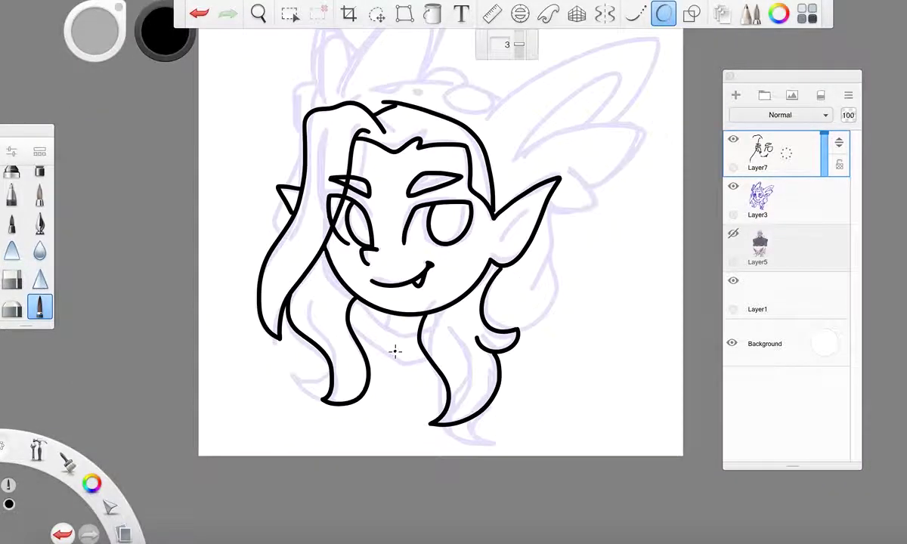
# Ink the collar's lower and upper edges and the short neck line beneath the chin, between the two lower locks
pyautogui.scroll(5, 395, 351)
pyautogui.moveTo(255, 283)
pyautogui.mouseDown()
pyautogui.moveTo(344, 338)
pyautogui.moveTo(461, 381)
pyautogui.moveTo(491, 378)
pyautogui.mouseUp()
pyautogui.moveTo(313, 210)
pyautogui.mouseDown()
pyautogui.moveTo(366, 272)
pyautogui.moveTo(418, 307)
pyautogui.moveTo(445, 281)
pyautogui.moveTo(479, 270)
pyautogui.mouseUp()
pyautogui.moveTo(372, 233); pyautogui.dragTo(365, 264)
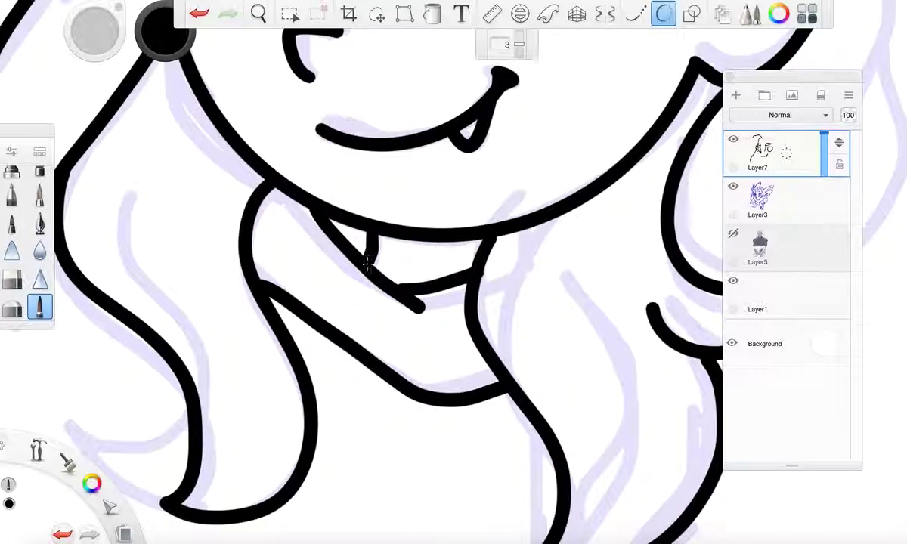
pyautogui.scroll(-5, 365, 263)
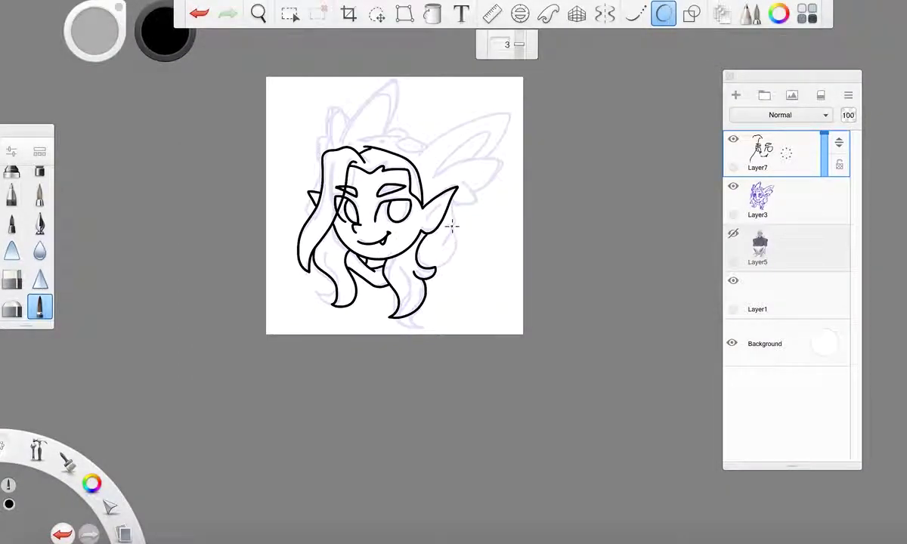
# Ink the outer contour of the hair behind the right ear and the short inner strand line within it
pyautogui.scroll(5, 452, 226)
pyautogui.moveTo(451, 134)
pyautogui.mouseDown()
pyautogui.moveTo(454, 203)
pyautogui.moveTo(391, 312)
pyautogui.mouseUp()
pyautogui.moveTo(445, 239)
pyautogui.mouseDown()
pyautogui.moveTo(454, 287)
pyautogui.moveTo(405, 370)
pyautogui.moveTo(378, 389)
pyautogui.mouseUp()
pyautogui.scroll(-5, 379, 389)
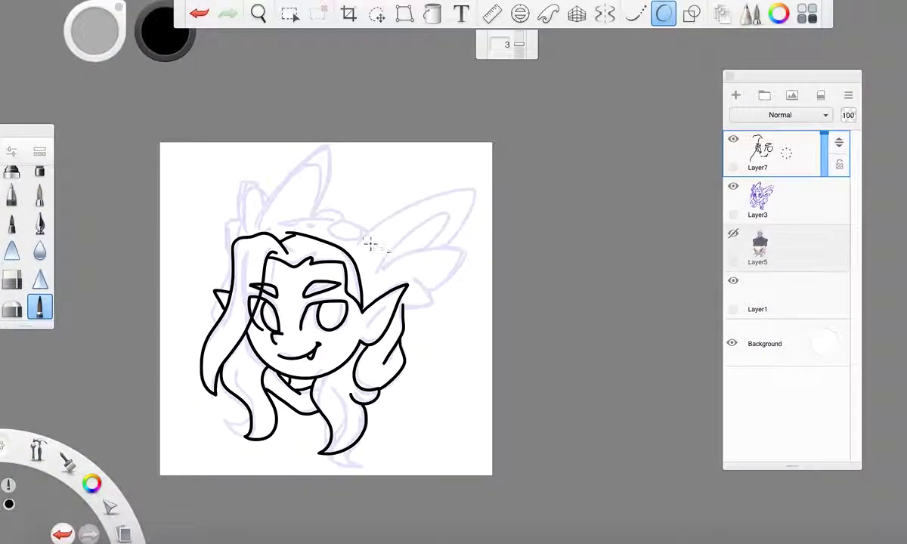
# Ink a short diagonal stroke rising from the top of the left front lock
pyautogui.hscroll(-2, 370, 244)
pyautogui.scroll(5, 278, 218)
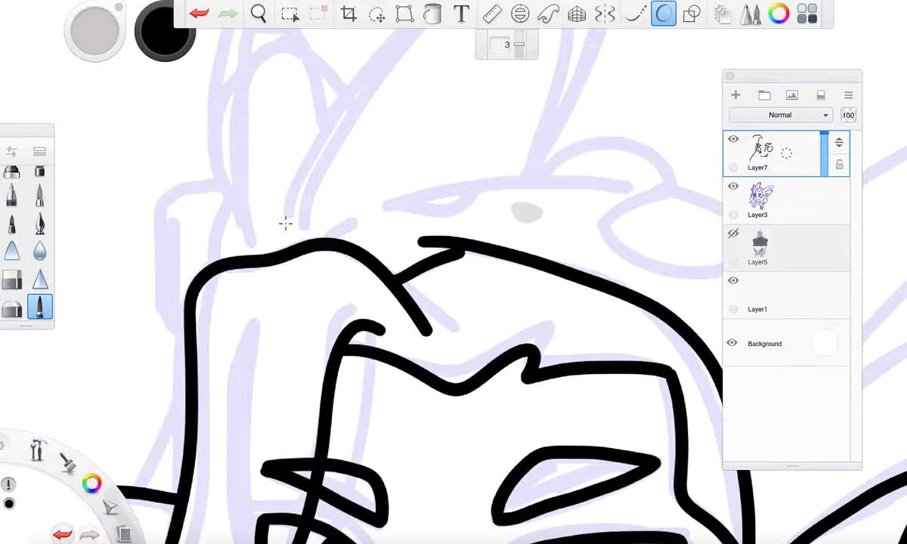
pyautogui.moveTo(302, 249); pyautogui.dragTo(344, 220)
pyautogui.scroll(-5, 492, 213)
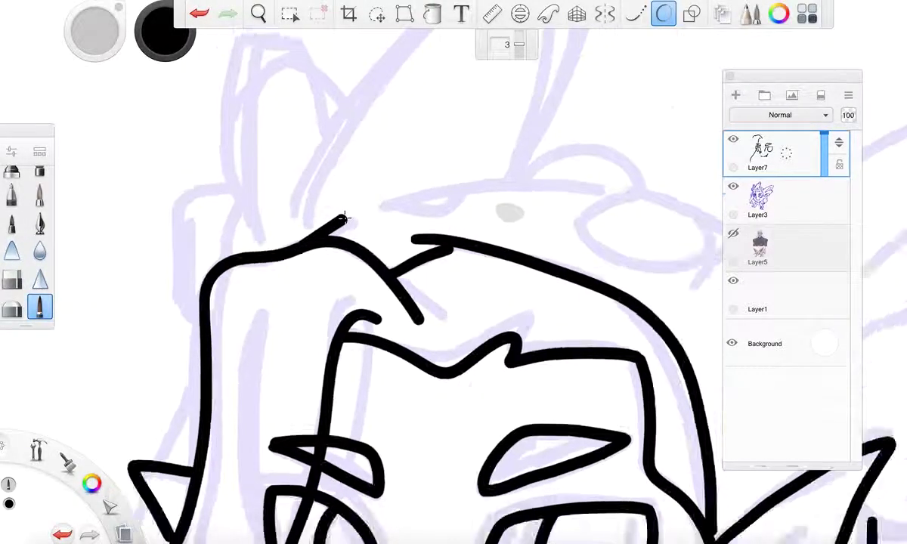
# Ink the curved upper edge of the Espeon headpiece above the crown and the half-round bump on top of it
pyautogui.scroll(5, 492, 213)
pyautogui.moveTo(199, 208)
pyautogui.mouseDown()
pyautogui.moveTo(270, 180)
pyautogui.moveTo(355, 180)
pyautogui.moveTo(420, 198)
pyautogui.mouseUp()
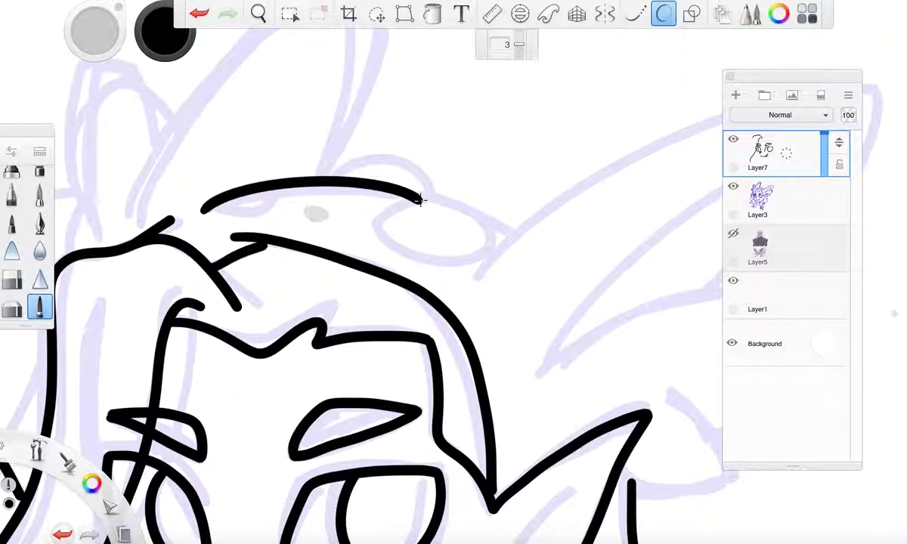
pyautogui.hotkey('ctrl', 'z')
pyautogui.moveTo(513, 233)
pyautogui.mouseDown()
pyautogui.moveTo(391, 190)
pyautogui.moveTo(203, 198)
pyautogui.mouseUp()
pyautogui.moveTo(340, 188)
pyautogui.mouseDown()
pyautogui.moveTo(379, 161)
pyautogui.moveTo(436, 199)
pyautogui.mouseUp()
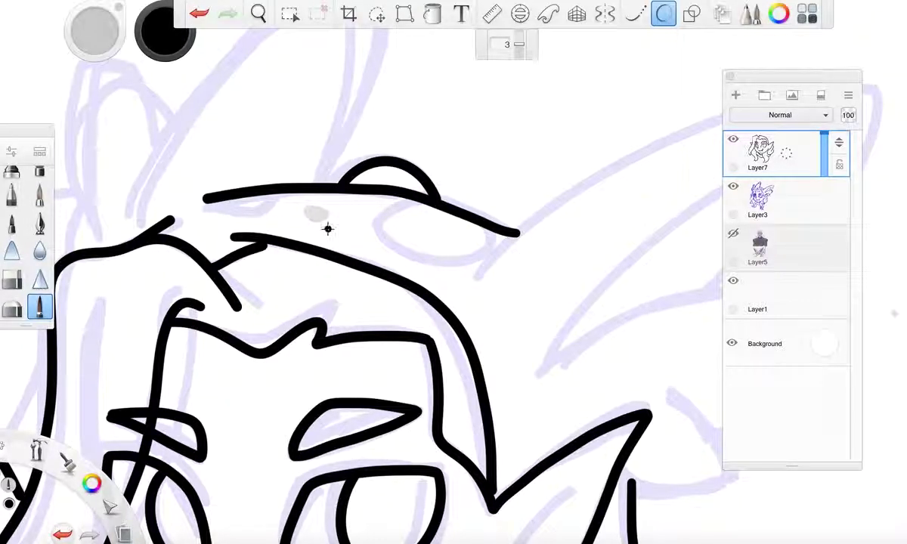
# Ink the Espeon headpiece's facial details: the small solid dot, the rounded right eye and the narrow left eye
pyautogui.scroll(5, 328, 229)
pyautogui.moveTo(263, 167)
pyautogui.mouseDown()
pyautogui.moveTo(284, 197)
pyautogui.moveTo(324, 188)
pyautogui.moveTo(300, 175)
pyautogui.mouseUp()
pyautogui.scroll(-4, 271, 170)
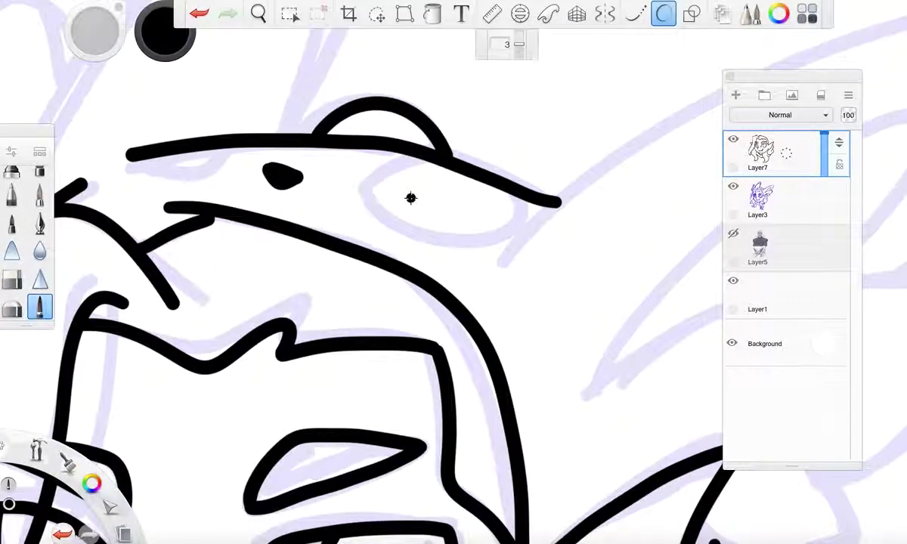
pyautogui.scroll(2, 410, 198)
pyautogui.moveTo(435, 138)
pyautogui.mouseDown()
pyautogui.moveTo(344, 195)
pyautogui.moveTo(387, 238)
pyautogui.moveTo(467, 263)
pyautogui.moveTo(531, 260)
pyautogui.moveTo(551, 243)
pyautogui.mouseUp()
pyautogui.scroll(-3, 548, 248)
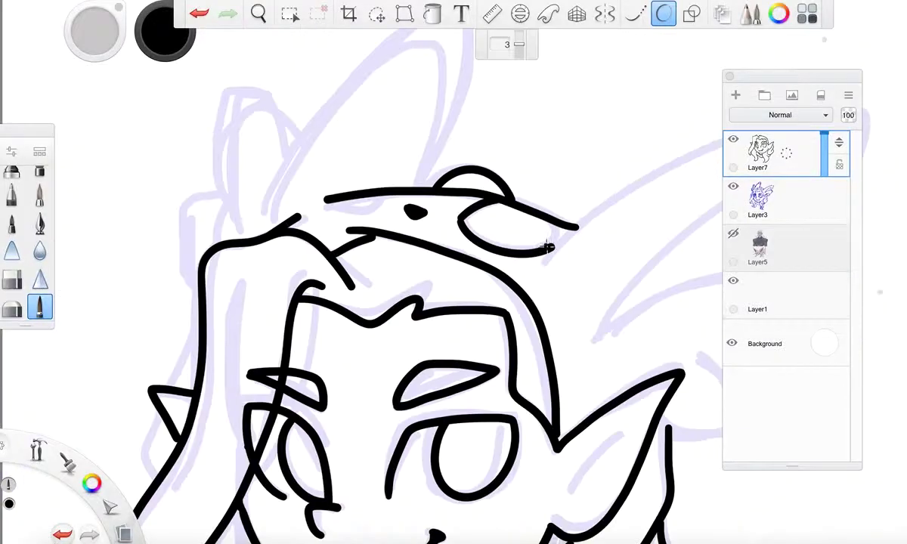
pyautogui.scroll(5, 332, 212)
pyautogui.moveTo(334, 154)
pyautogui.mouseDown()
pyautogui.moveTo(429, 207)
pyautogui.moveTo(521, 202)
pyautogui.moveTo(572, 132)
pyautogui.mouseUp()
pyautogui.scroll(-5, 525, 259)
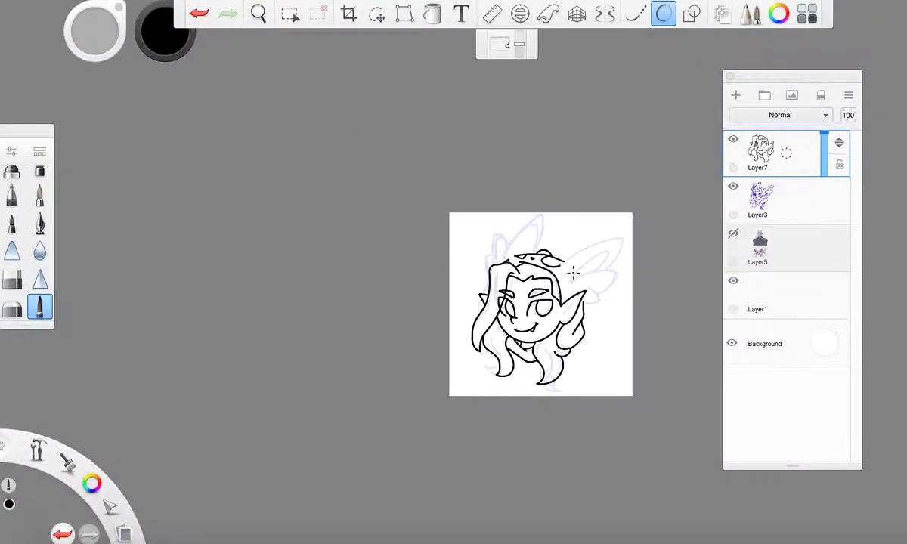
pyautogui.scroll(5, 609, 288)
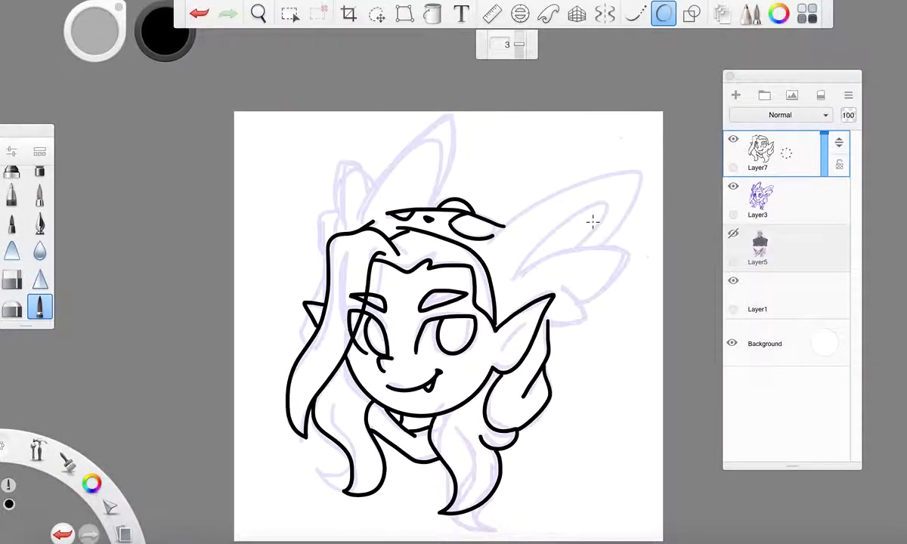
pyautogui.scroll(3, 590, 215)
pyautogui.moveTo(315, 261)
pyautogui.mouseDown()
pyautogui.moveTo(338, 232)
pyautogui.moveTo(467, 159)
pyautogui.moveTo(616, 130)
pyautogui.moveTo(589, 196)
pyautogui.moveTo(525, 276)
pyautogui.mouseUp()
pyautogui.hotkey('ctrl', 'z')
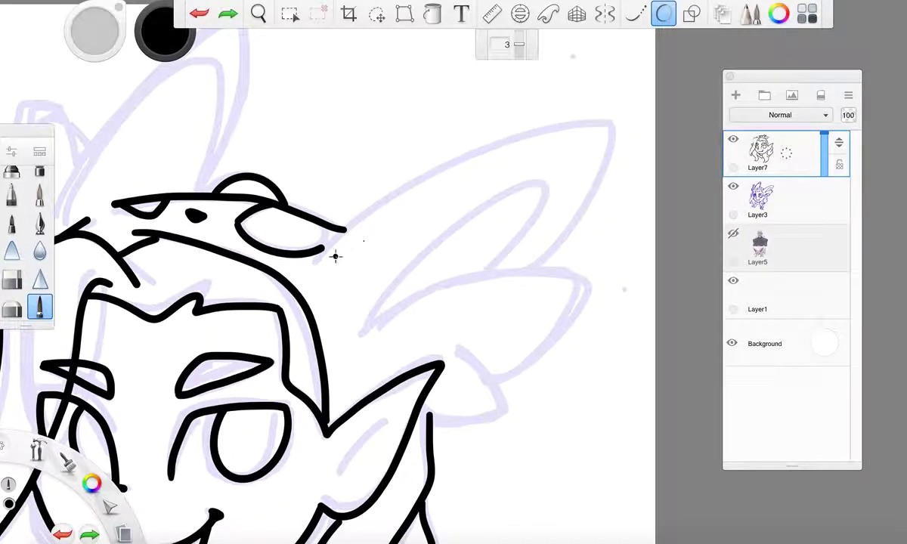
pyautogui.moveTo(312, 262)
pyautogui.mouseDown()
pyautogui.moveTo(421, 166)
pyautogui.moveTo(583, 125)
pyautogui.moveTo(616, 133)
pyautogui.moveTo(549, 245)
pyautogui.moveTo(491, 264)
pyautogui.mouseUp()
pyautogui.hotkey('ctrl', 'z')
pyautogui.scroll(-3, 364, 241)
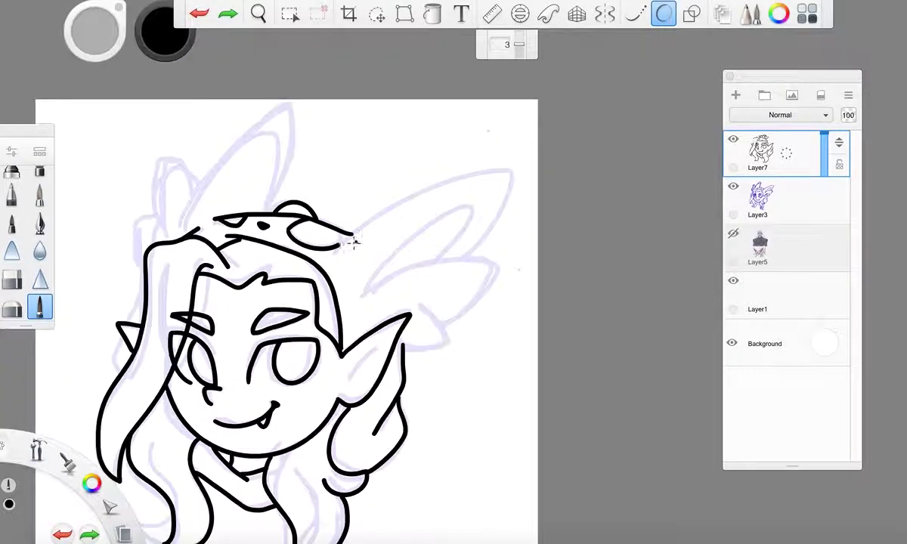
pyautogui.moveTo(333, 254)
pyautogui.mouseDown()
pyautogui.moveTo(441, 180)
pyautogui.moveTo(489, 168)
pyautogui.mouseUp()
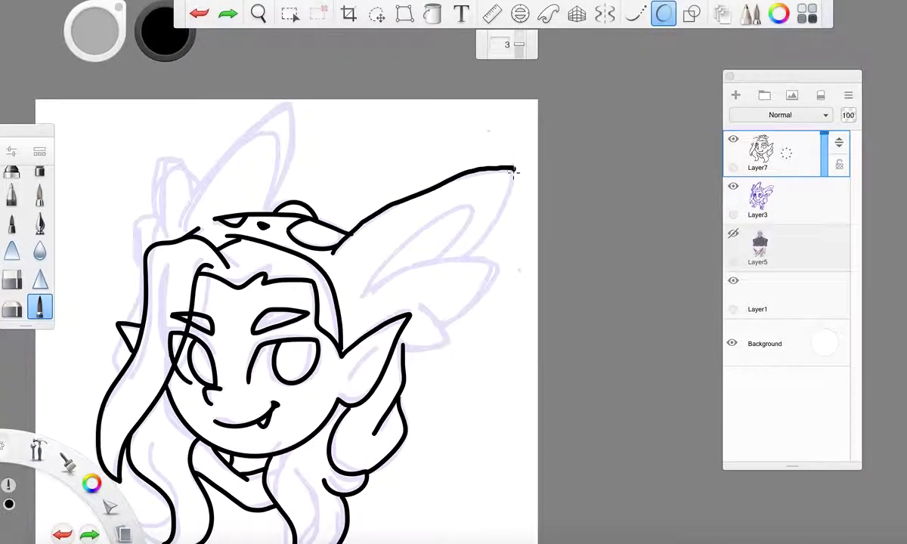
pyautogui.moveTo(478, 239)
pyautogui.mouseDown()
pyautogui.moveTo(463, 256)
pyautogui.moveTo(513, 177)
pyautogui.moveTo(401, 199)
pyautogui.mouseUp()
pyautogui.hotkey('ctrl', 'z')
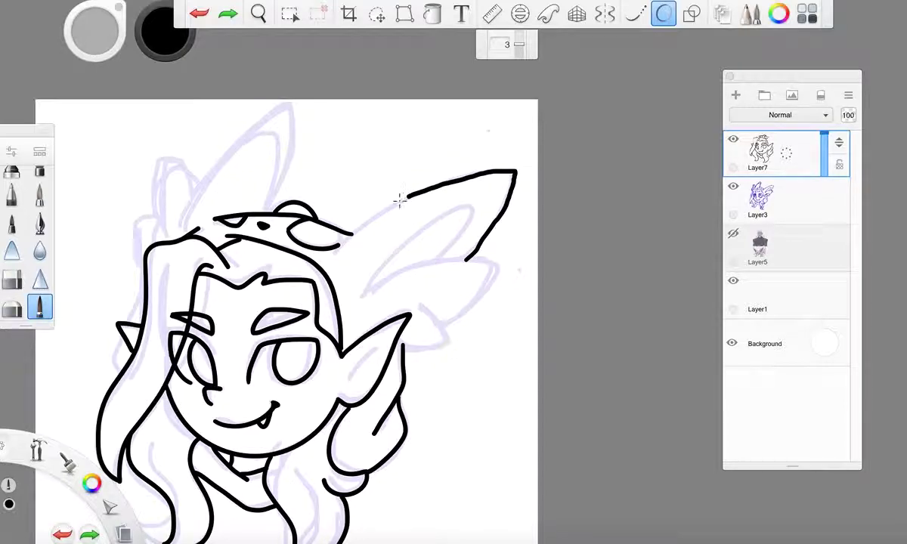
pyautogui.hotkey('ctrl', 'z')
# Ink the outline of the Espeon headpiece's long right ear and the narrow inner-ear curve inside it
pyautogui.moveTo(333, 251)
pyautogui.mouseDown()
pyautogui.moveTo(413, 200)
pyautogui.moveTo(506, 174)
pyautogui.mouseUp()
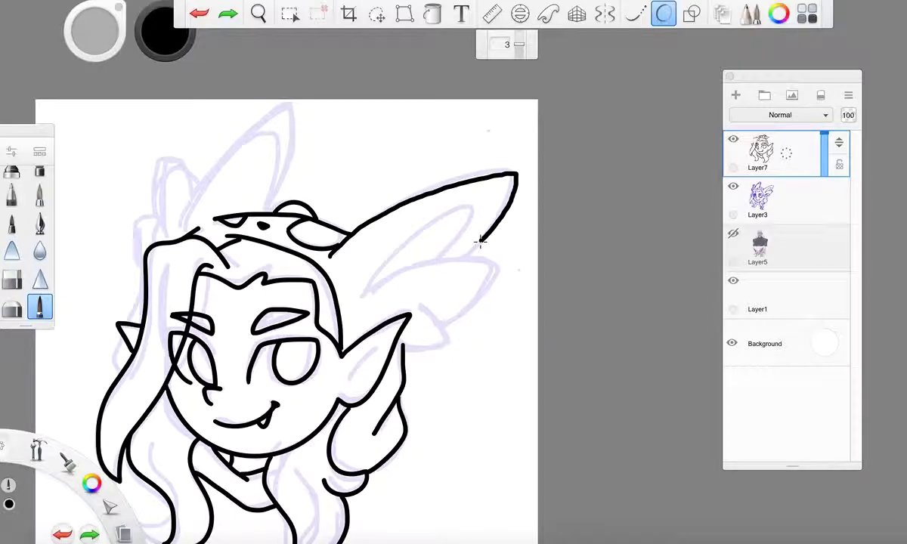
pyautogui.moveTo(479, 240); pyautogui.dragTo(460, 259)
pyautogui.scroll(3, 463, 232)
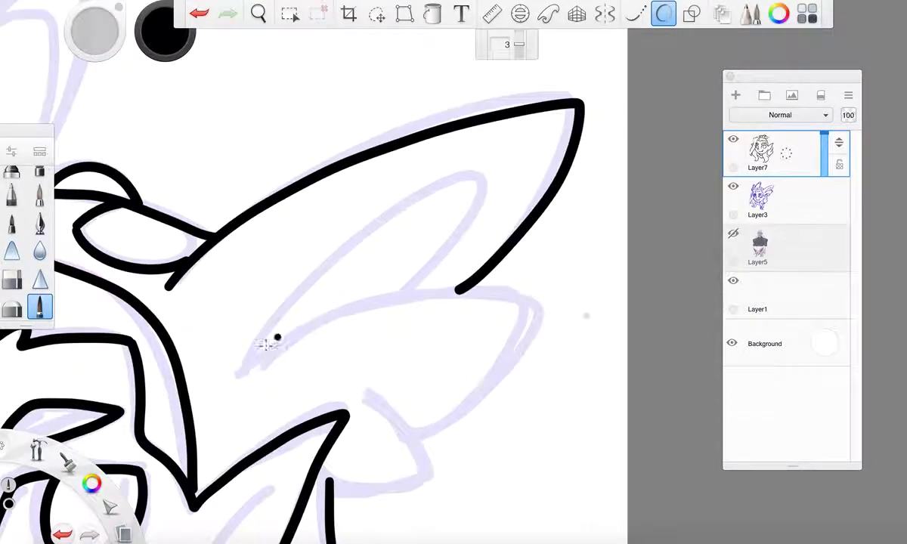
pyautogui.moveTo(238, 370)
pyautogui.mouseDown()
pyautogui.moveTo(300, 290)
pyautogui.moveTo(390, 223)
pyautogui.moveTo(478, 180)
pyautogui.moveTo(455, 236)
pyautogui.moveTo(404, 296)
pyautogui.mouseUp()
pyautogui.scroll(-3, 405, 296)
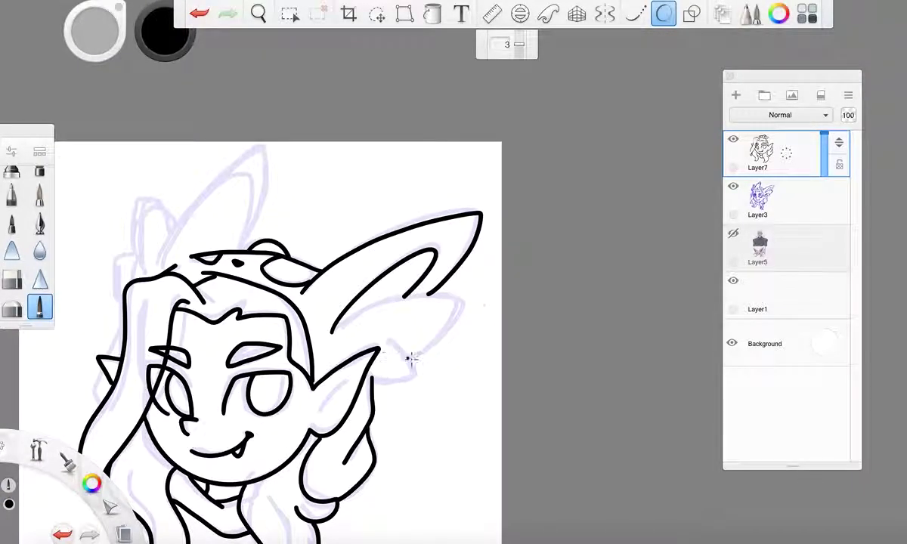
pyautogui.scroll(3, 409, 360)
pyautogui.moveTo(268, 308)
pyautogui.mouseDown()
pyautogui.moveTo(319, 272)
pyautogui.moveTo(424, 241)
pyautogui.moveTo(471, 241)
pyautogui.moveTo(502, 256)
pyautogui.moveTo(481, 300)
pyautogui.moveTo(402, 352)
pyautogui.mouseUp()
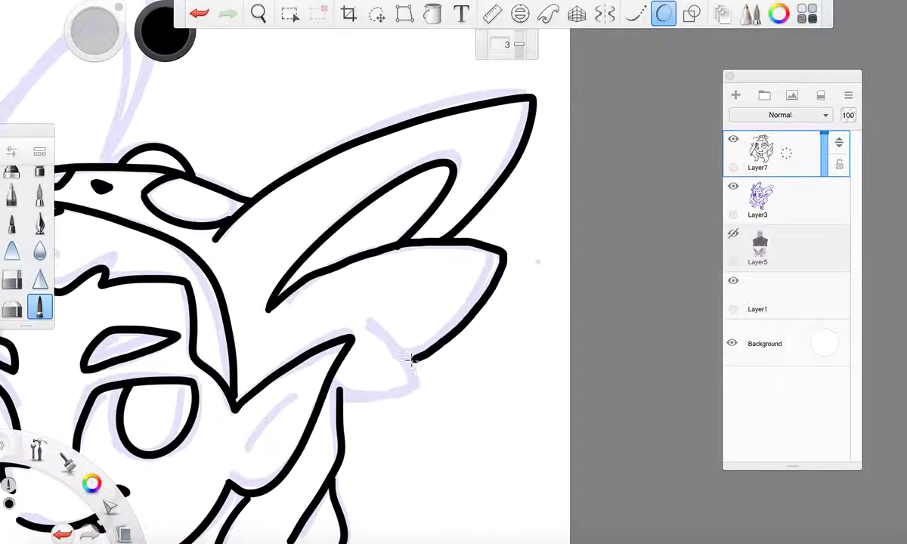
pyautogui.scroll(-3, 318, 289)
pyautogui.scroll(3, 318, 289)
pyautogui.hotkey('ctrl', 'z')
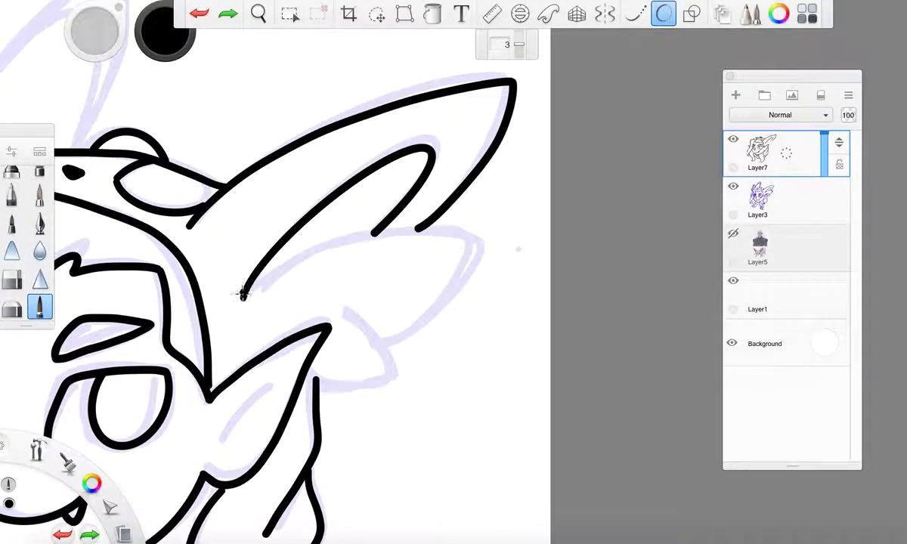
# Ink the pointed lower tuft beneath the headpiece's right ear and the small rounded tuft below it, behind Lotor's ear
pyautogui.moveTo(244, 295)
pyautogui.mouseDown()
pyautogui.moveTo(336, 243)
pyautogui.moveTo(474, 239)
pyautogui.moveTo(430, 259)
pyautogui.moveTo(401, 318)
pyautogui.moveTo(375, 335)
pyautogui.mouseUp()
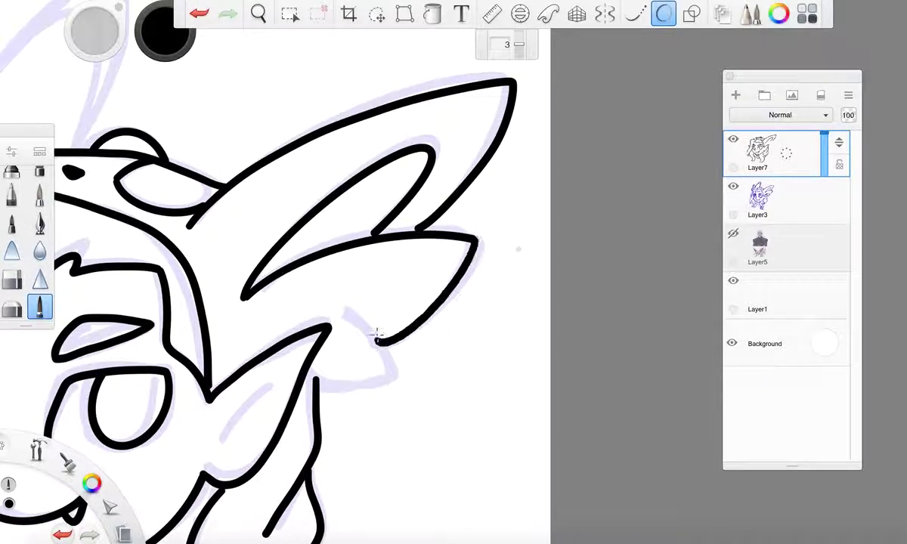
pyautogui.scroll(5, 387, 248)
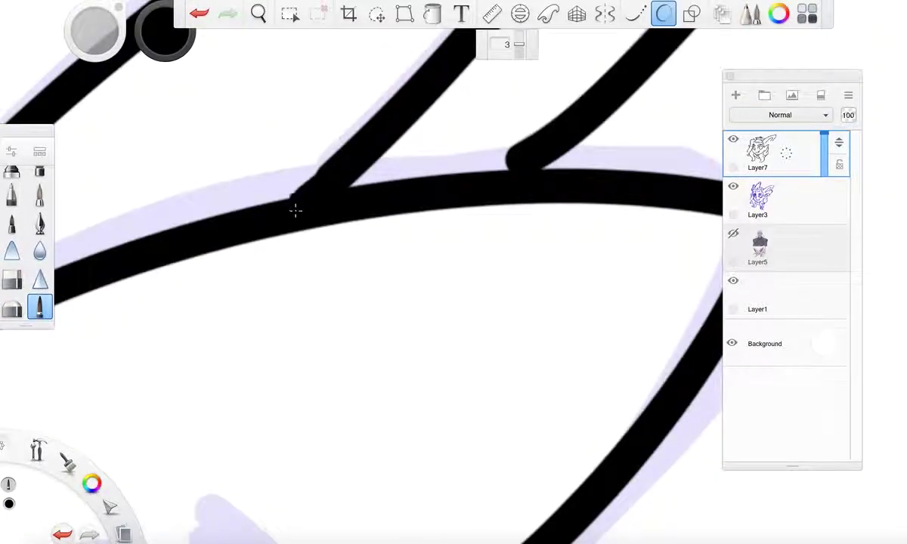
pyautogui.scroll(-5, 481, 181)
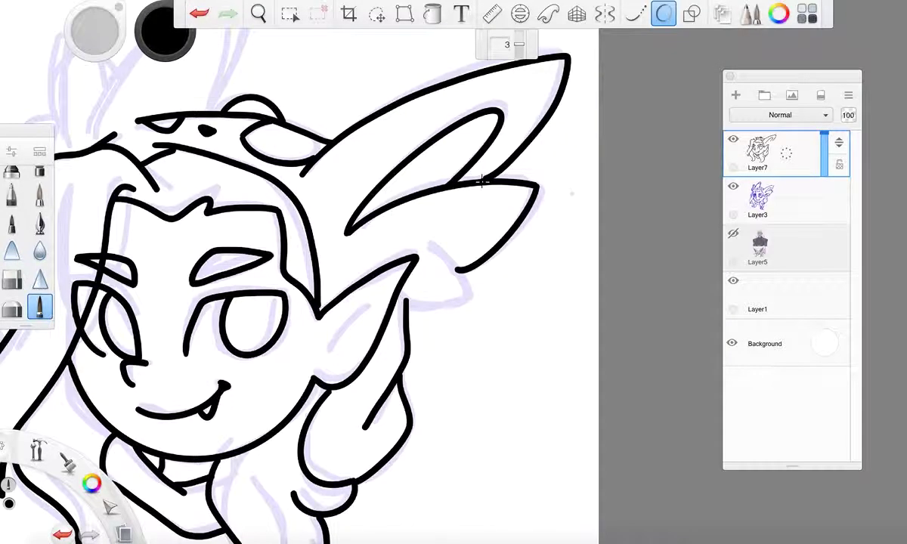
pyautogui.moveTo(454, 265)
pyautogui.mouseDown()
pyautogui.moveTo(468, 300)
pyautogui.moveTo(425, 309)
pyautogui.mouseUp()
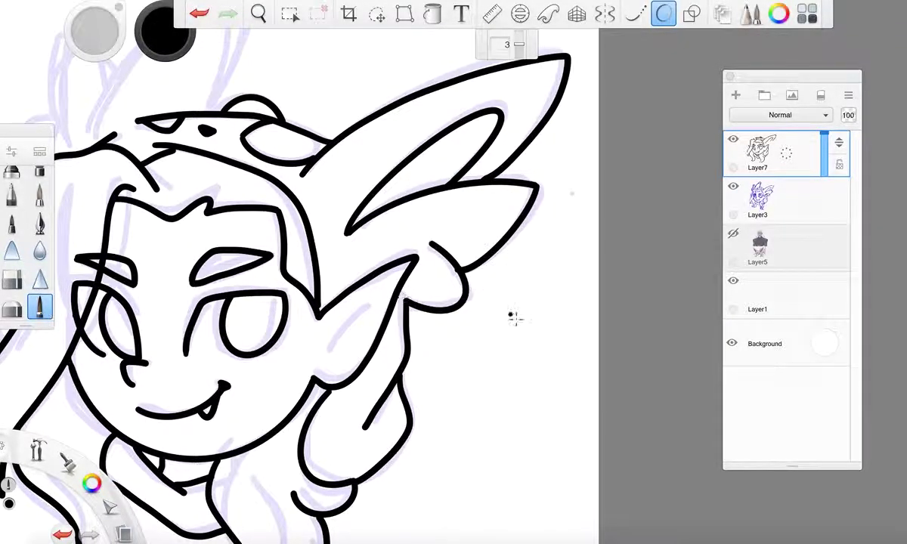
# Ink the outline of the headpiece's tall pointed left ear above the crown
pyautogui.scroll(-5, 516, 319)
pyautogui.scroll(5, 244, 332)
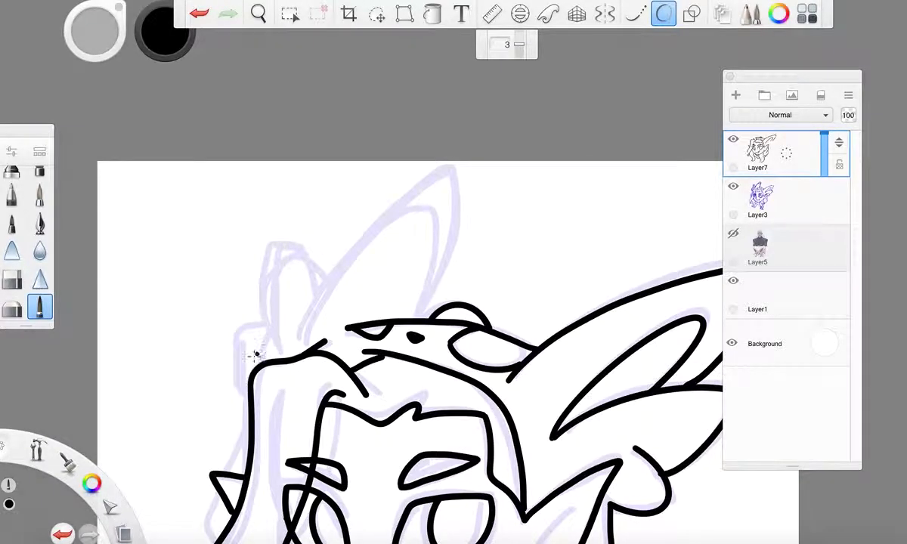
pyautogui.scroll(2, 239, 337)
pyautogui.scroll(-4, 407, 196)
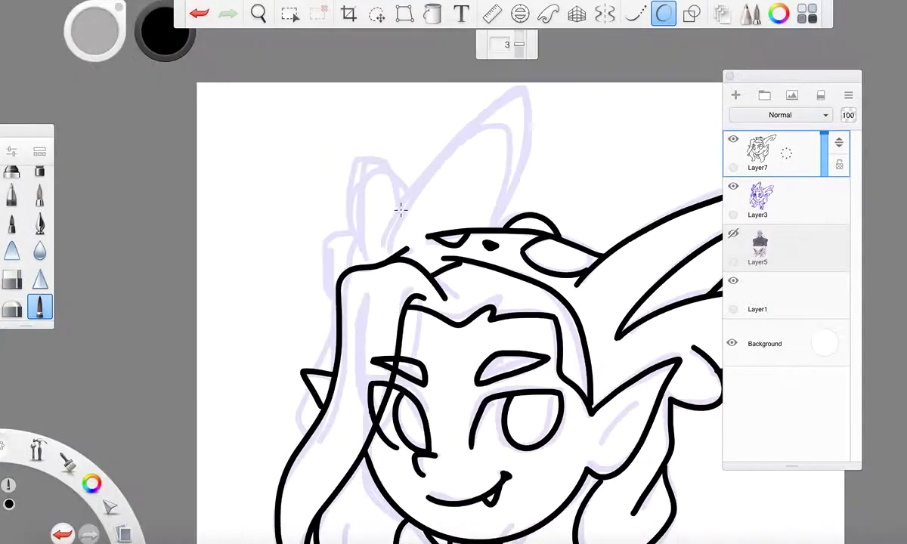
pyautogui.scroll(4, 391, 231)
pyautogui.moveTo(329, 330)
pyautogui.mouseDown()
pyautogui.moveTo(377, 218)
pyautogui.moveTo(478, 112)
pyautogui.moveTo(544, 58)
pyautogui.moveTo(590, 37)
pyautogui.moveTo(585, 151)
pyautogui.moveTo(556, 236)
pyautogui.moveTo(520, 289)
pyautogui.mouseUp()
pyautogui.scroll(-5, 513, 202)
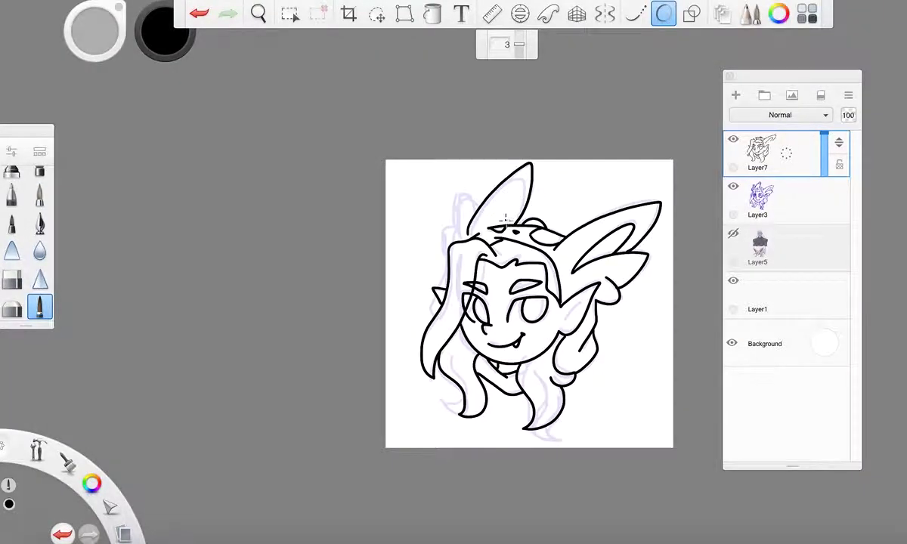
# Ink the upright tuft with a rounded tip beside the headpiece's left ear
pyautogui.scroll(5, 489, 221)
pyautogui.moveTo(454, 171)
pyautogui.mouseDown()
pyautogui.moveTo(430, 130)
pyautogui.moveTo(404, 115)
pyautogui.moveTo(371, 172)
pyautogui.moveTo(383, 277)
pyautogui.moveTo(383, 129)
pyautogui.moveTo(387, 121)
pyautogui.moveTo(428, 127)
pyautogui.moveTo(459, 161)
pyautogui.mouseUp()
pyautogui.hotkey('ctrl', 'z')
pyautogui.scroll(-5, 401, 176)
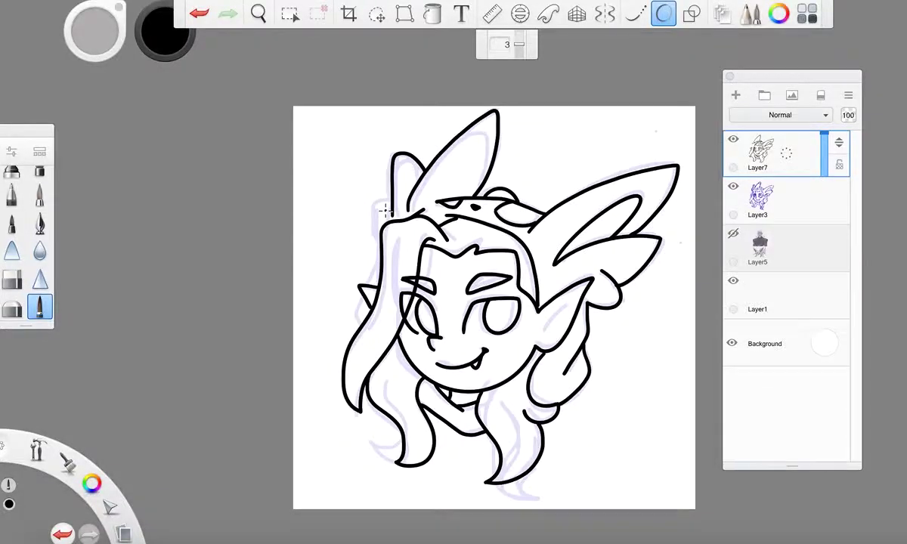
# Ink the smaller rounded tuft beside the left front lock and the contour running down behind Lotor's left pointed ear
pyautogui.scroll(5, 386, 210)
pyautogui.moveTo(401, 181)
pyautogui.mouseDown()
pyautogui.moveTo(371, 173)
pyautogui.moveTo(350, 222)
pyautogui.moveTo(350, 277)
pyautogui.moveTo(350, 306)
pyautogui.mouseUp()
pyautogui.scroll(-5, 352, 310)
pyautogui.scroll(5, 368, 325)
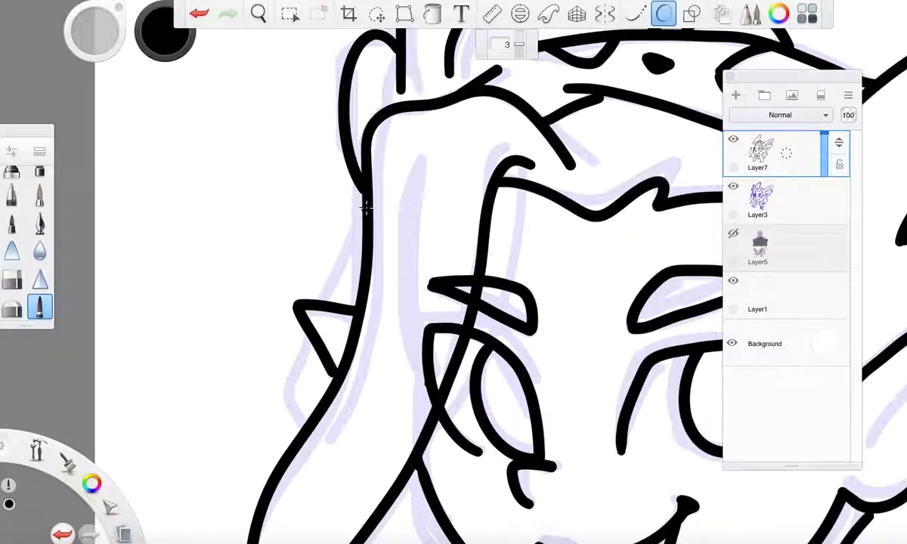
pyautogui.moveTo(361, 188)
pyautogui.mouseDown()
pyautogui.moveTo(340, 269)
pyautogui.moveTo(277, 382)
pyautogui.moveTo(301, 435)
pyautogui.mouseUp()
pyautogui.scroll(-1, 365, 243)
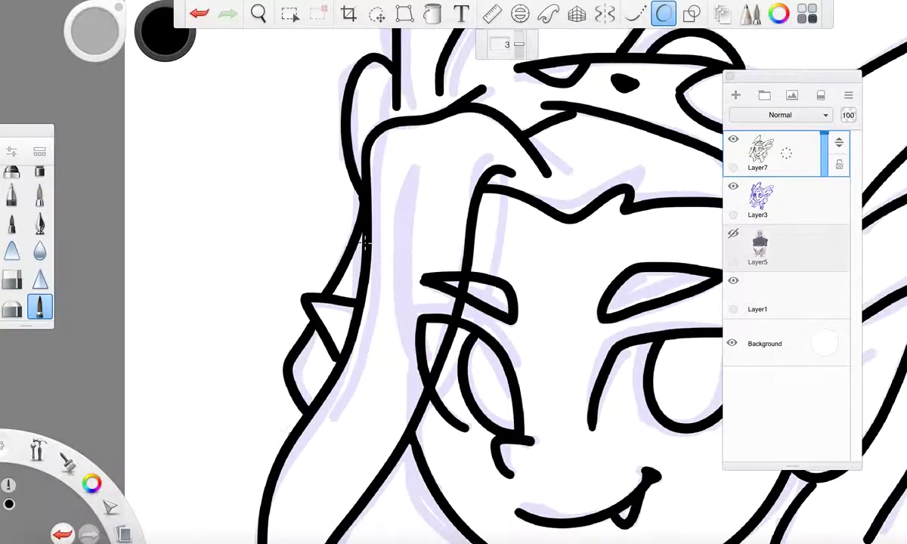
pyautogui.scroll(-5, 363, 242)
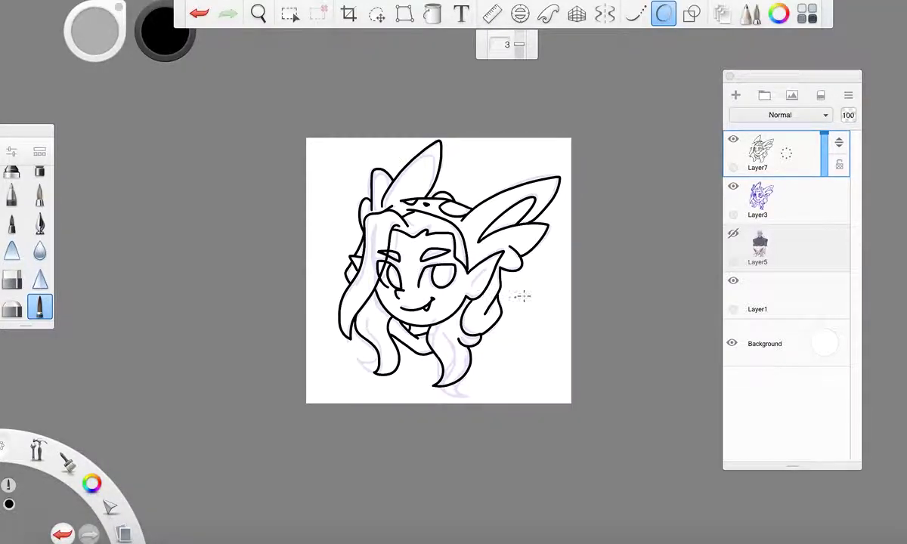
# Hide the sketch layer Layer3 and ink a short curved fold line inside Lotor's right ear
pyautogui.click(733, 187)
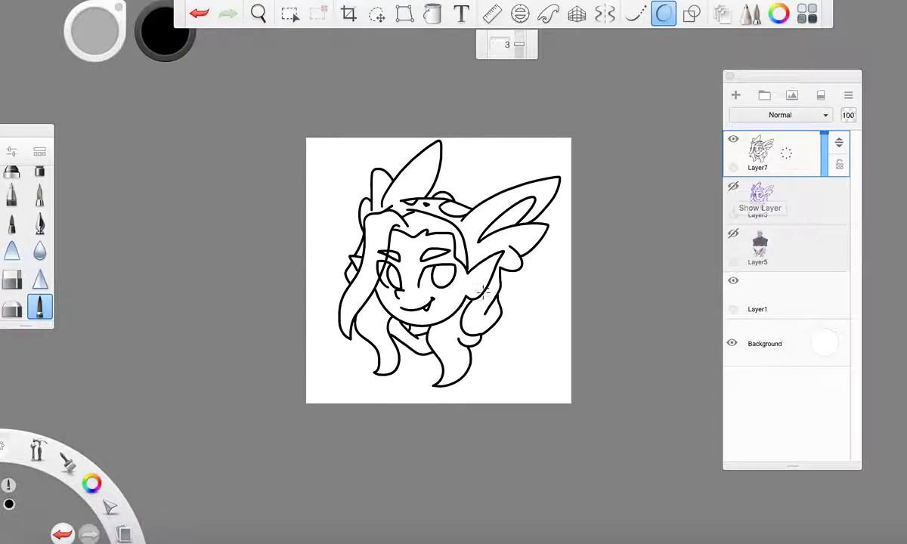
pyautogui.scroll(5, 483, 250)
pyautogui.scroll(3, 449, 247)
pyautogui.moveTo(359, 297); pyautogui.dragTo(476, 161)
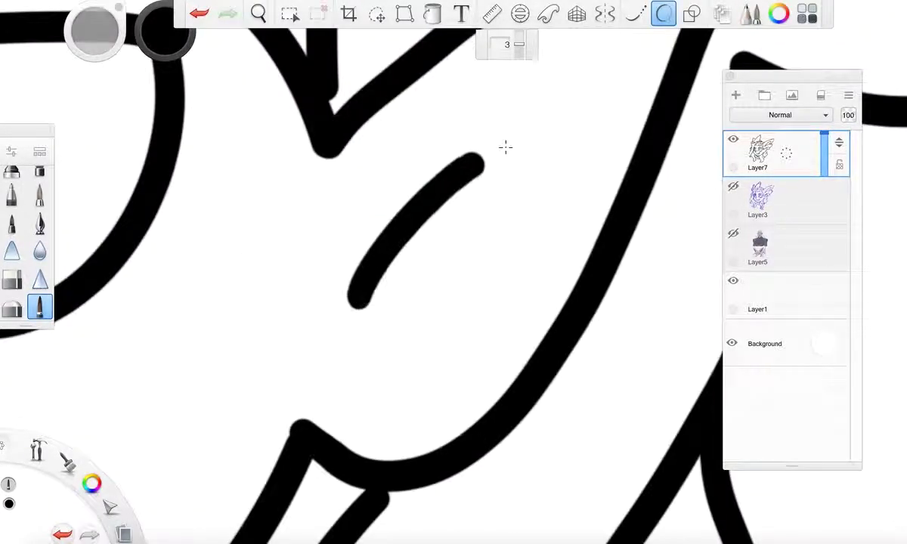
pyautogui.scroll(-8, 506, 147)
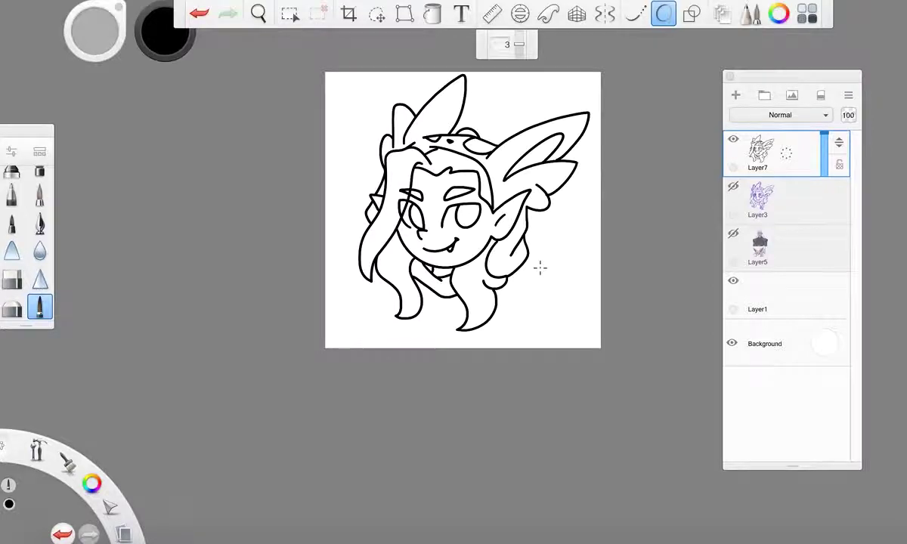
# Delete the sketch layer Layer3 and duplicate the line art layer Layer7
pyautogui.moveTo(786, 201); pyautogui.dragTo(821, 181)
pyautogui.moveTo(770, 152); pyautogui.dragTo(745, 121)
# Show the reference image layer Layer5 and sample the purple skin colour from Lotor's face
pyautogui.click(732, 234)
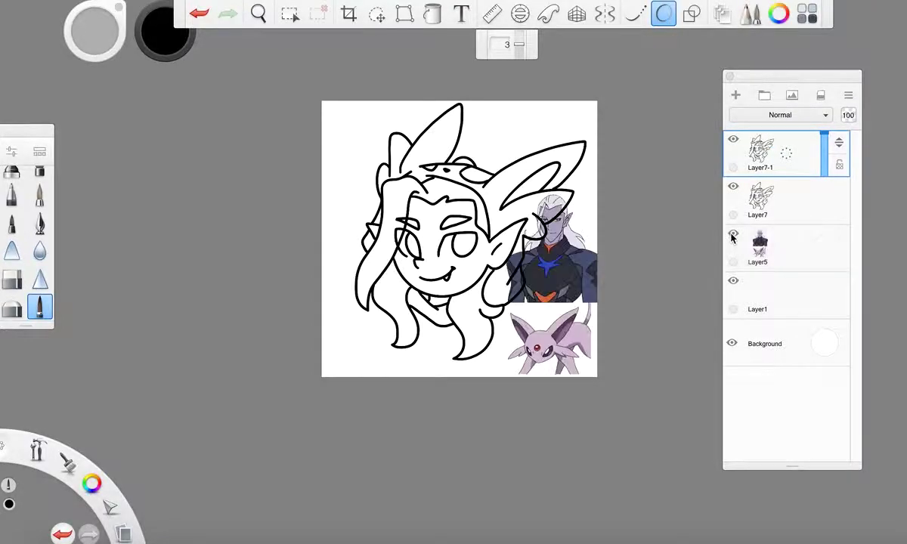
pyautogui.scroll(5, 581, 251)
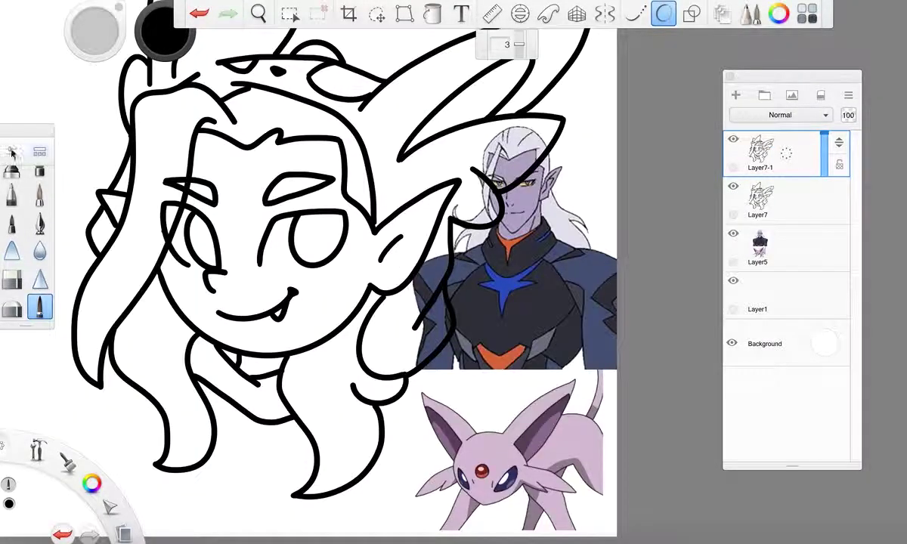
pyautogui.click(778, 14)
pyautogui.click(689, 96)
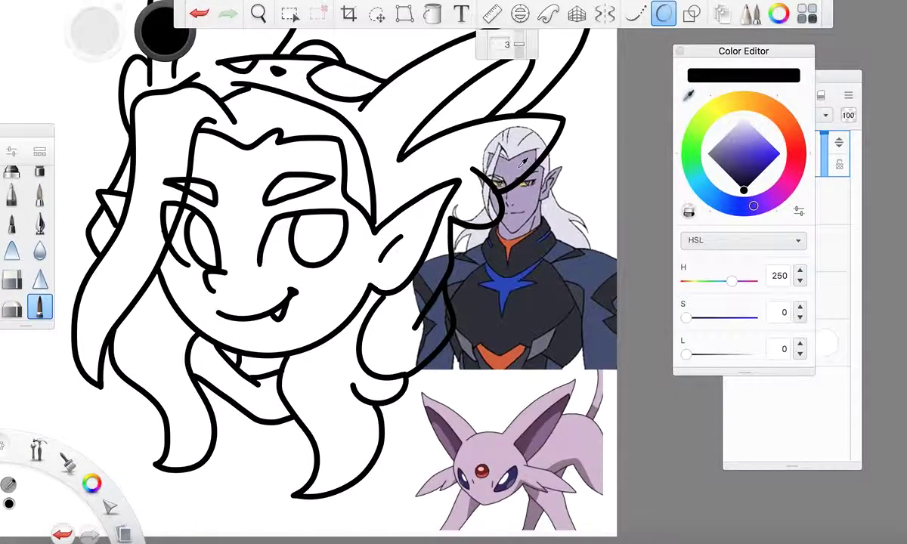
pyautogui.click(522, 161)
pyautogui.click(680, 51)
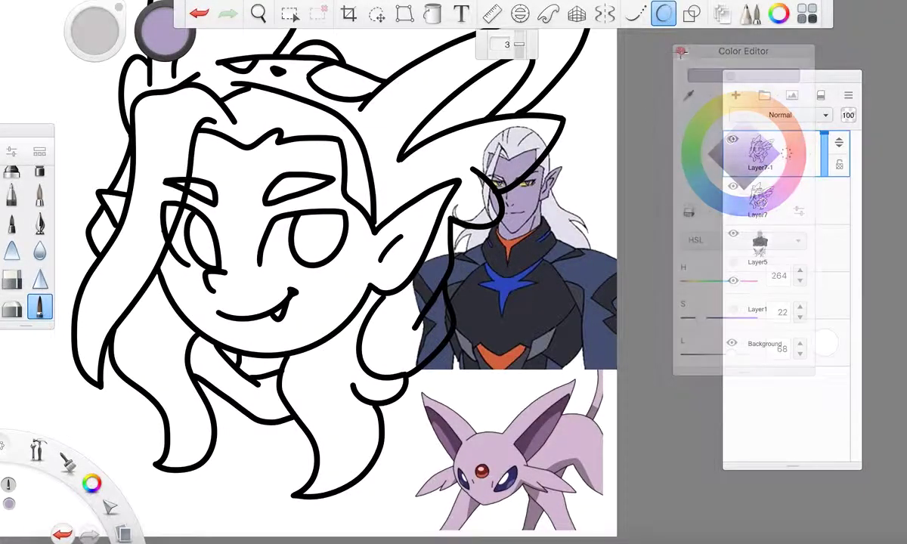
# On Layer7, close the open lower edges of both eyes with curved purple strokes in the skin colour
pyautogui.scroll(5, 257, 260)
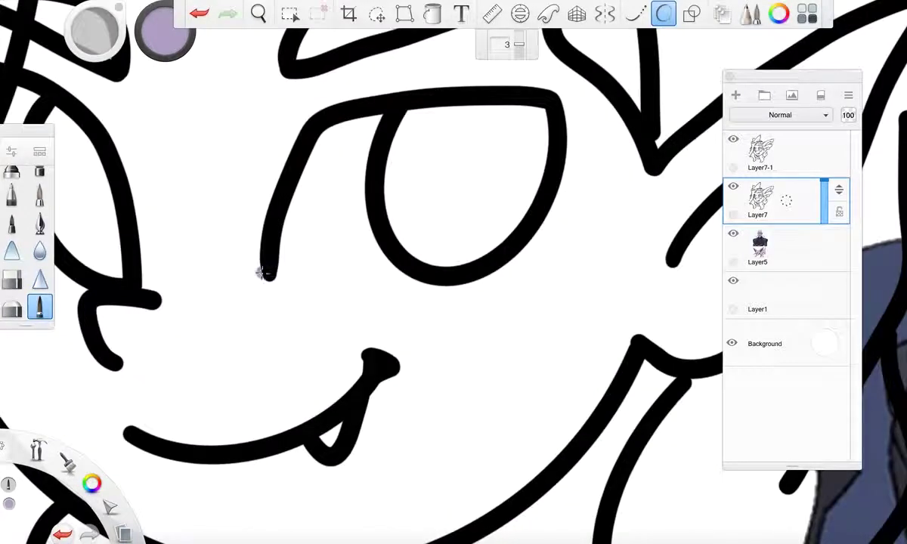
pyautogui.moveTo(272, 278)
pyautogui.mouseDown()
pyautogui.moveTo(354, 306)
pyautogui.moveTo(439, 286)
pyautogui.mouseUp()
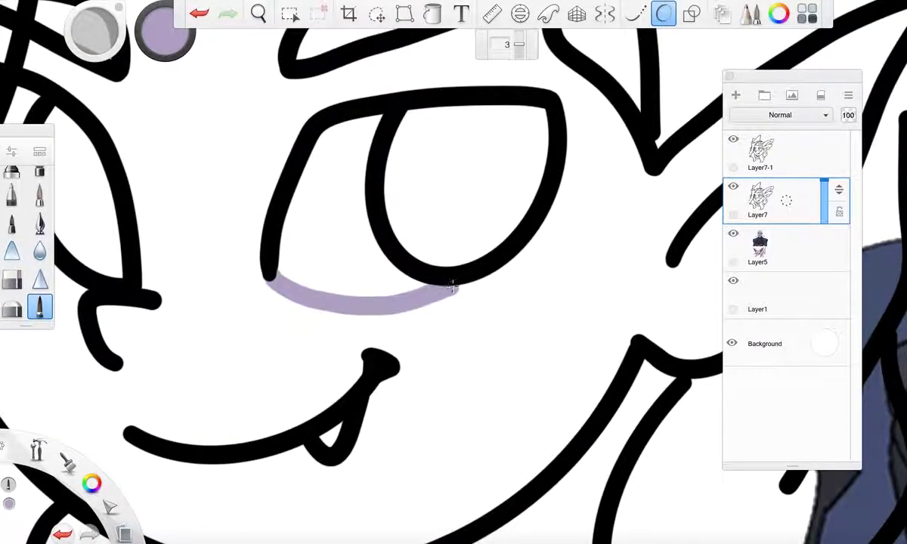
pyautogui.scroll(-5, 306, 280)
pyautogui.scroll(5, 306, 280)
pyautogui.moveTo(310, 289)
pyautogui.mouseDown()
pyautogui.moveTo(401, 330)
pyautogui.moveTo(450, 334)
pyautogui.mouseUp()
pyautogui.scroll(-5, 449, 334)
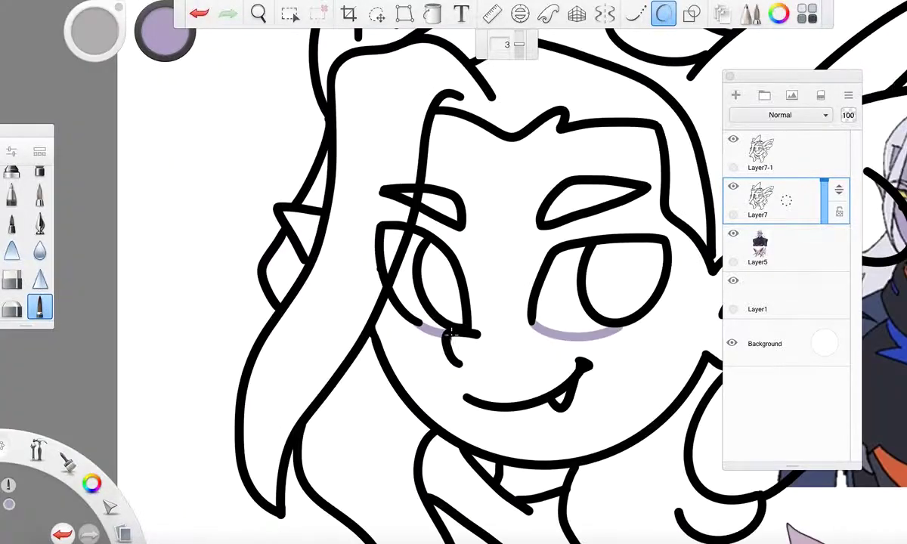
# Flood-fill Lotor's face, both pointed ears and neck with the purple skin colour
pyautogui.click(433, 15)
pyautogui.click(480, 181)
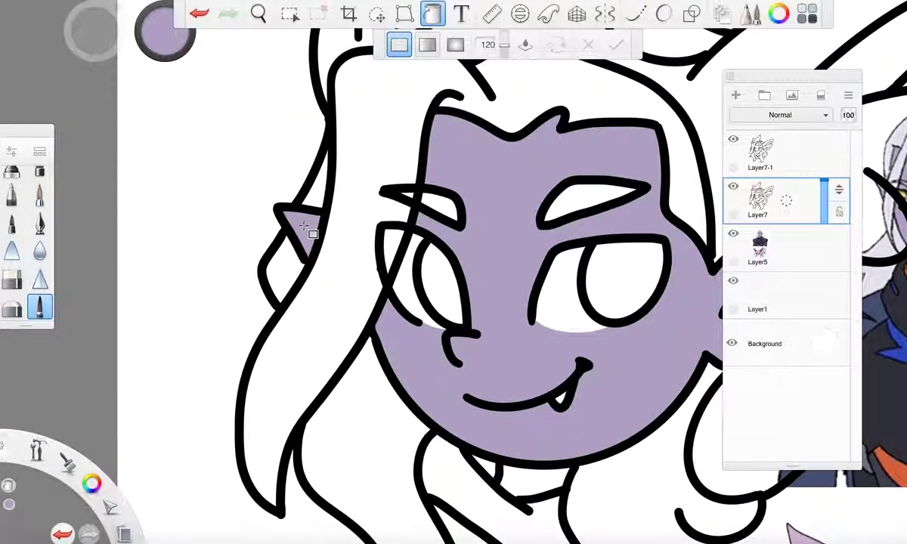
pyautogui.scroll(-5, 304, 226)
pyautogui.scroll(3, 397, 247)
pyautogui.click(372, 344)
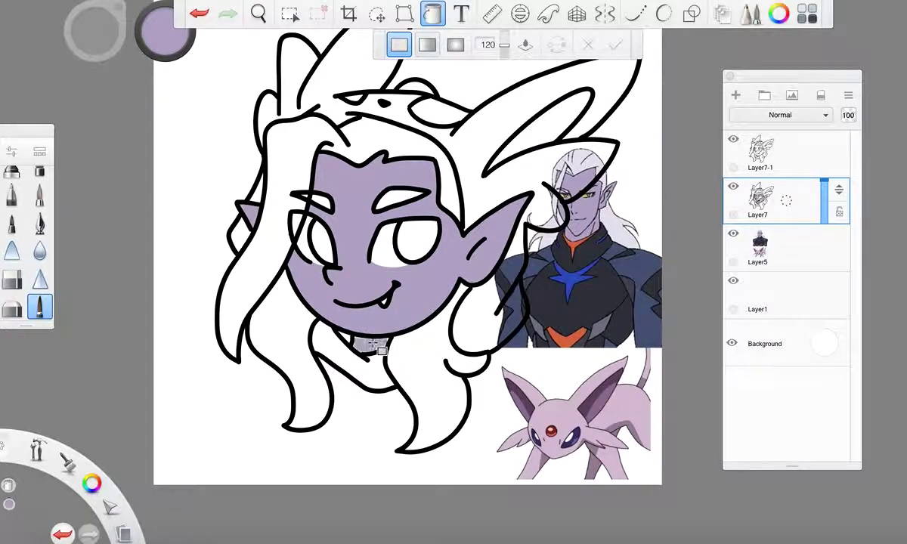
pyautogui.scroll(-3, 408, 268)
pyautogui.scroll(5, 370, 272)
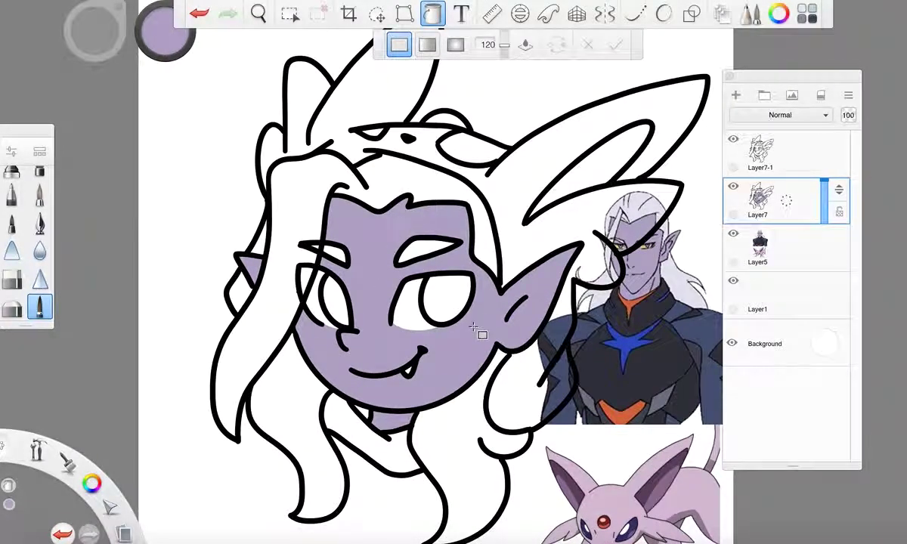
pyautogui.scroll(-2, 476, 330)
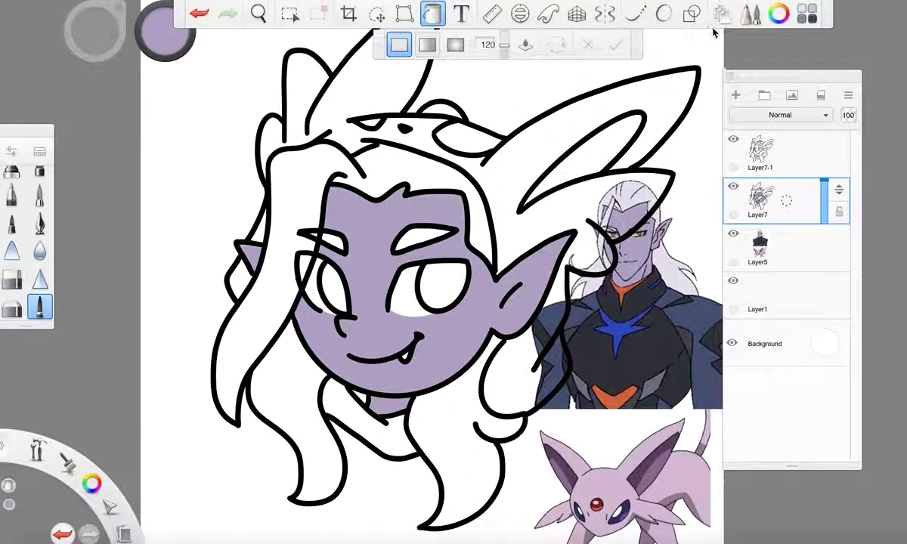
# Sample the light pink body colour from the Espeon reference and flood-fill the hood, its ears, side tufts and collar
pyautogui.click(779, 14)
pyautogui.click(688, 96)
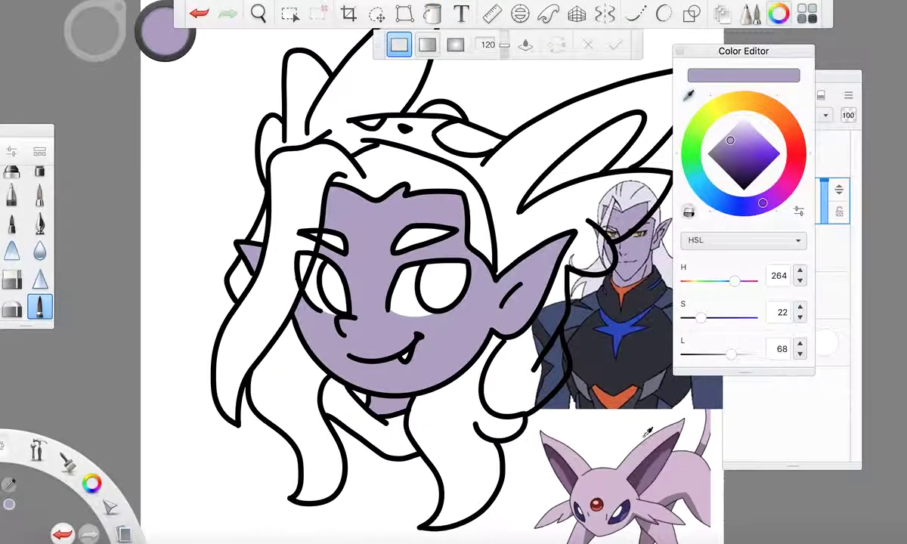
pyautogui.click(575, 458)
pyautogui.click(500, 192)
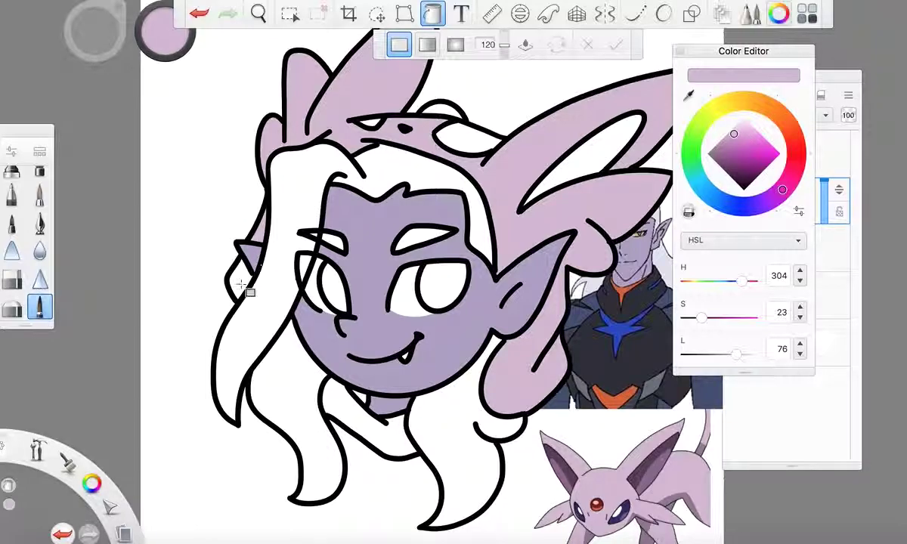
pyautogui.click(354, 407)
pyautogui.scroll(5, 370, 404)
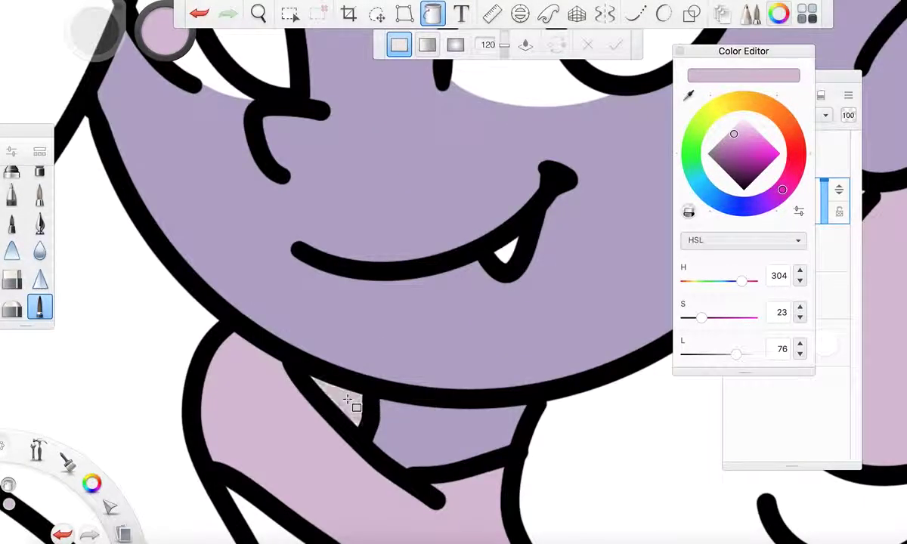
# Sample the dark mauve from Espeon's inner ear and flood-fill the inside of the hood's large ear
pyautogui.scroll(-10, 423, 405)
pyautogui.scroll(3, 516, 411)
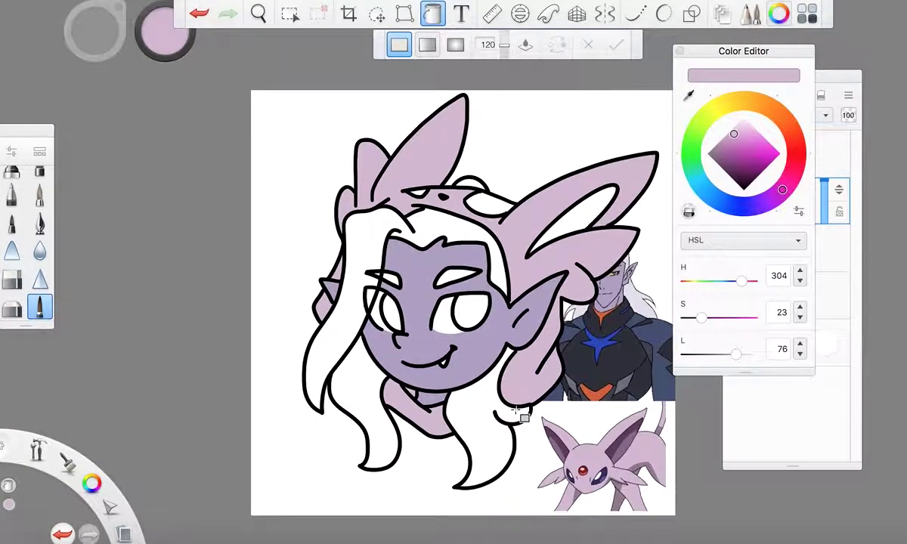
pyautogui.click(689, 96)
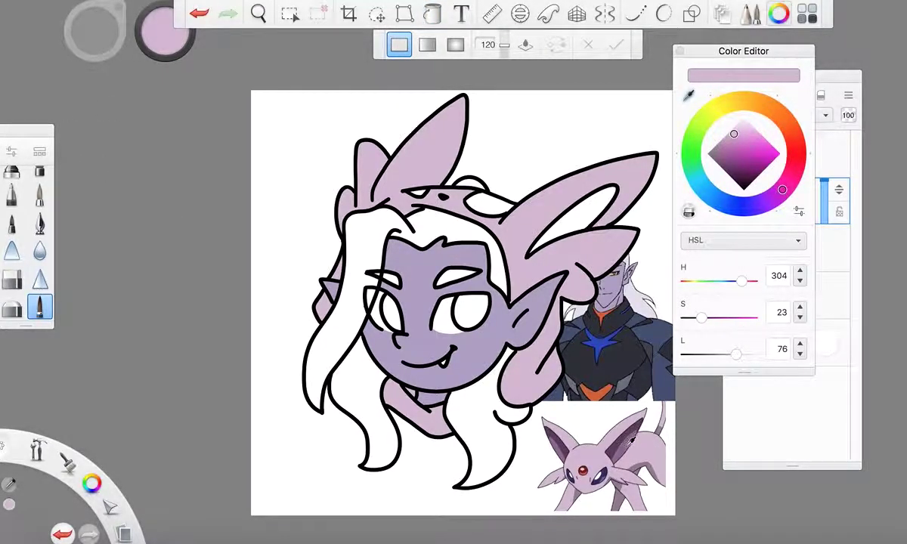
pyautogui.click(600, 265)
pyautogui.click(596, 207)
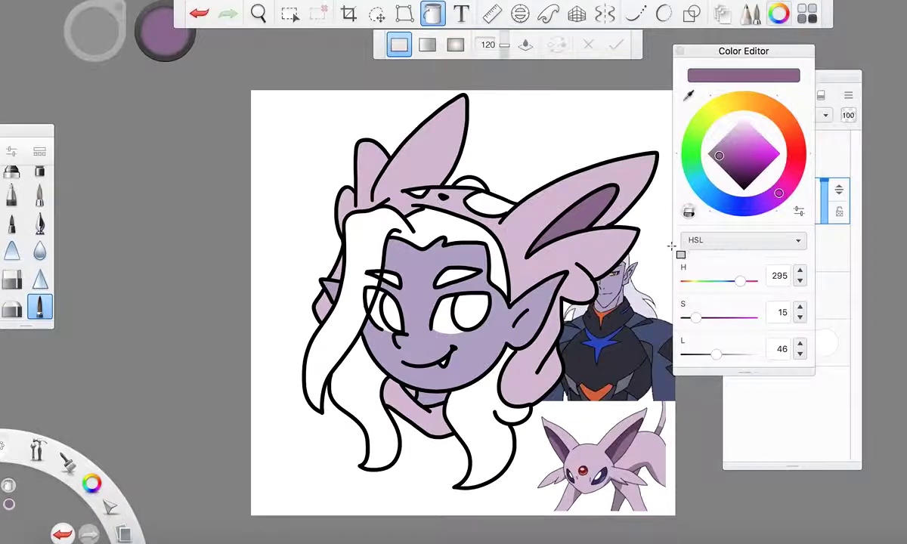
# Sample the dark navy around Espeon's eye and flood-fill both eye markings on the hood
pyautogui.click(689, 97)
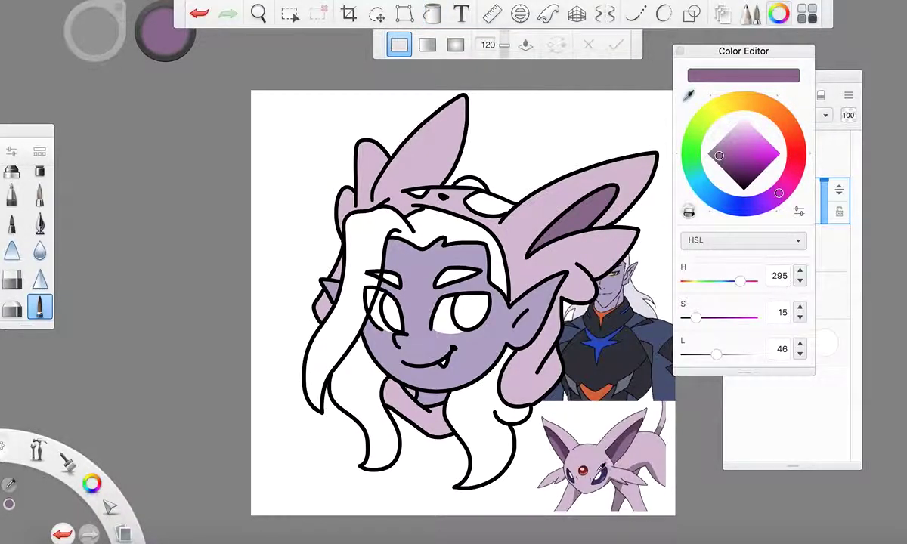
pyautogui.click(605, 472)
pyautogui.click(493, 204)
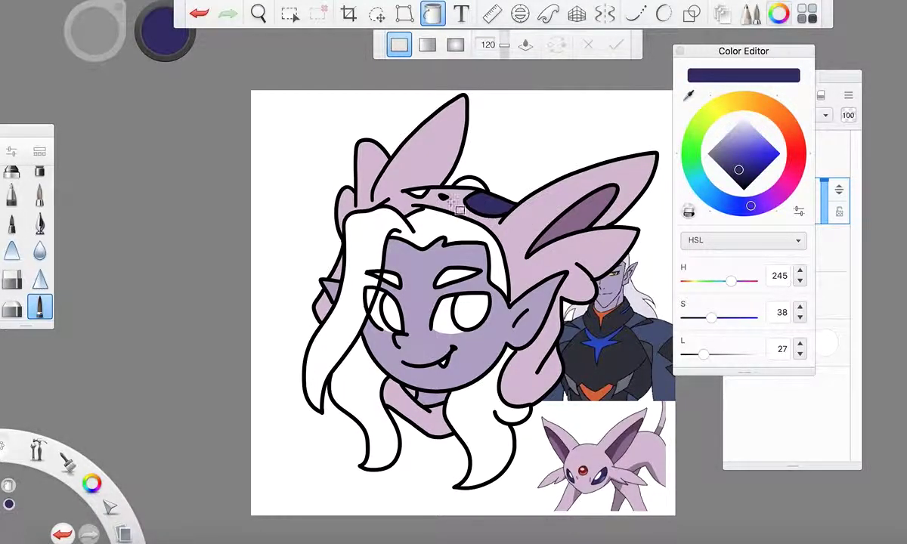
pyautogui.scroll(1, 431, 200)
pyautogui.scroll(1, 385, 182)
pyautogui.scroll(-2, 397, 176)
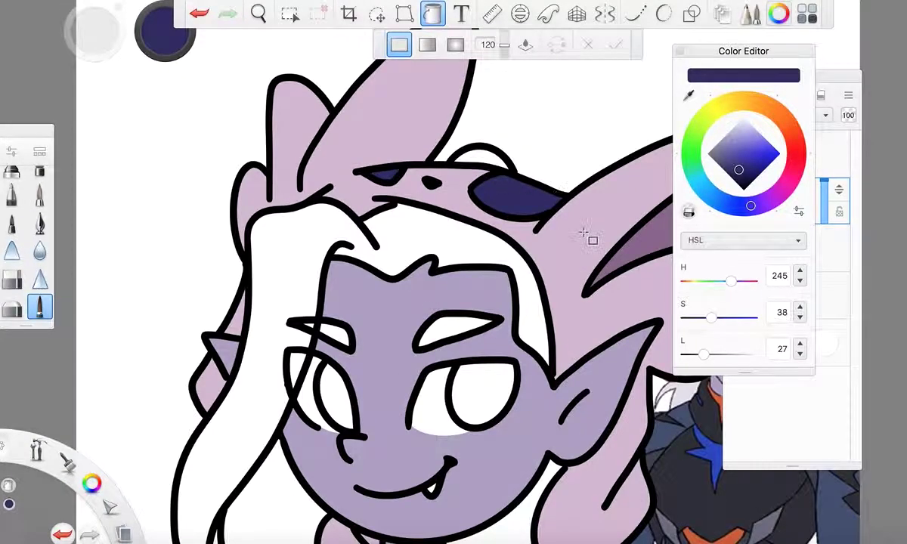
# Mix a red of hue 356, saturation 70 and lightness 53 and flood-fill the gem atop the hood
pyautogui.scroll(-1, 587, 237)
pyautogui.scroll(2, 587, 236)
pyautogui.click(803, 159)
pyautogui.moveTo(740, 166)
pyautogui.mouseDown()
pyautogui.moveTo(759, 142)
pyautogui.moveTo(756, 150)
pyautogui.mouseUp()
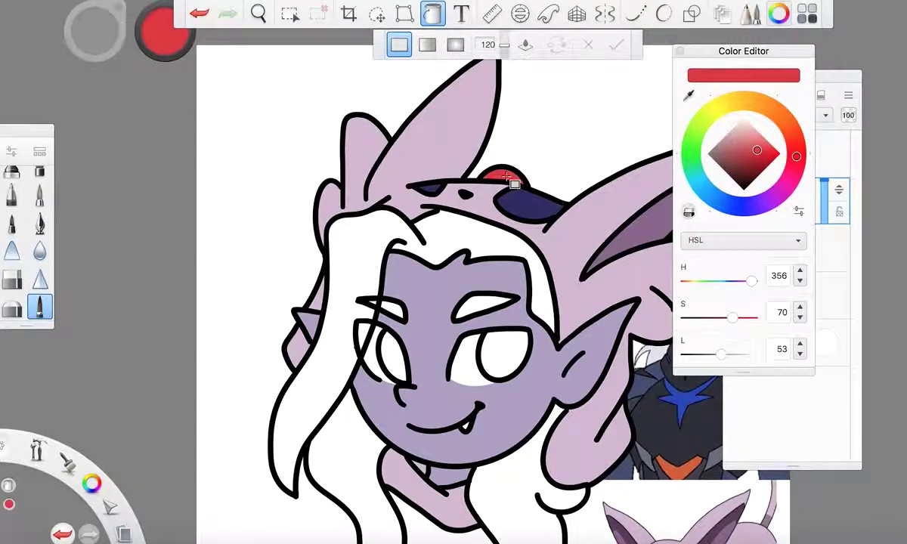
# Sample the pale lavender from Lotor's hair in the reference and flood-fill the fringe and lower hair locks
pyautogui.scroll(-2, 510, 211)
pyautogui.scroll(2, 514, 208)
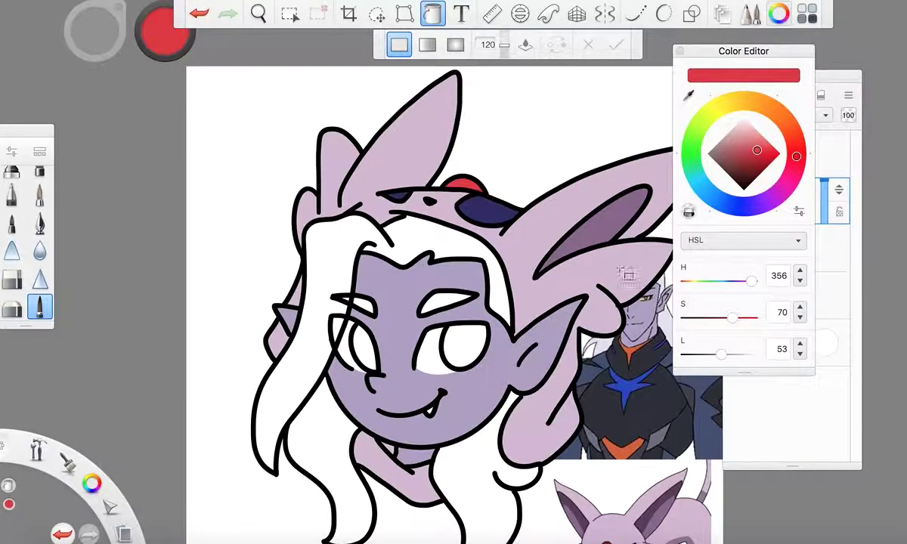
pyautogui.scroll(-1, 490, 209)
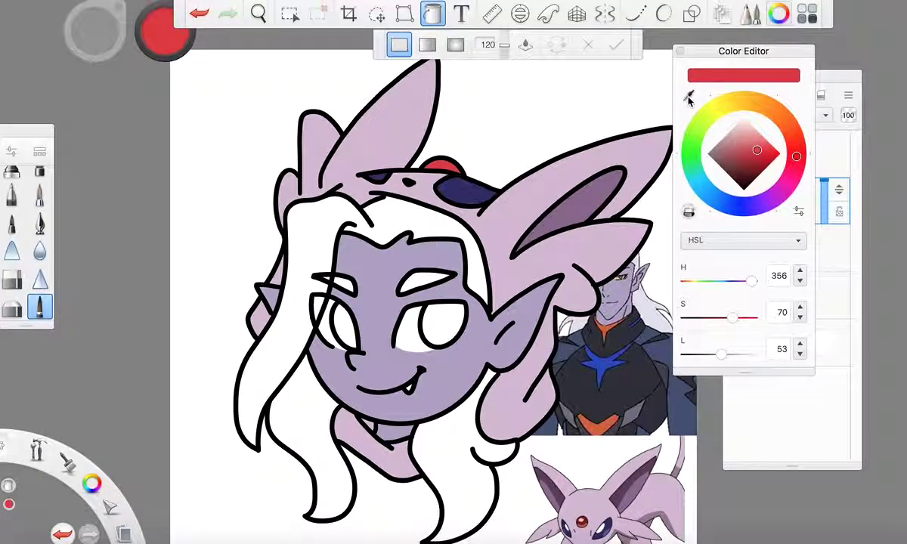
pyautogui.click(688, 96)
pyautogui.click(621, 281)
pyautogui.click(393, 207)
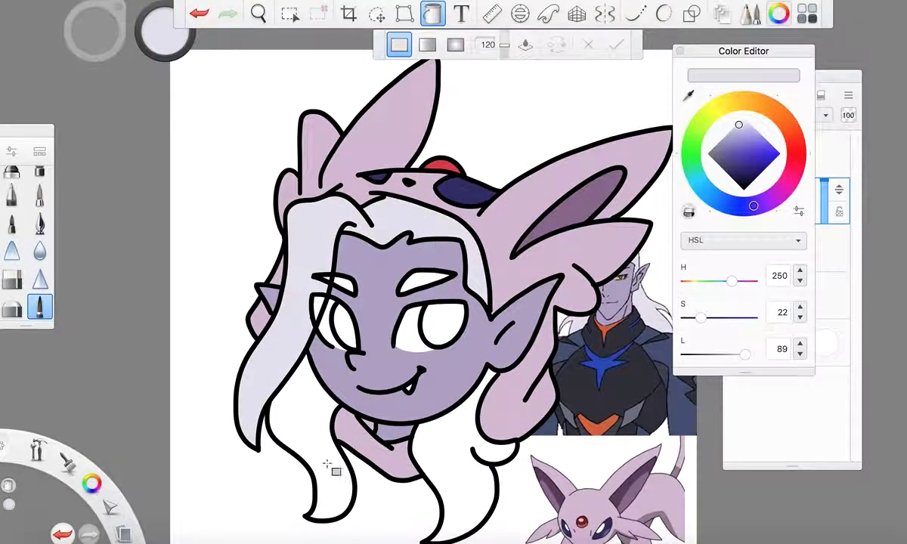
pyautogui.click(330, 463)
pyautogui.click(453, 462)
# Flood-fill the eyebrow and eye sections crossed by the front hair strand with the pale lavender hair colour
pyautogui.scroll(3, 327, 358)
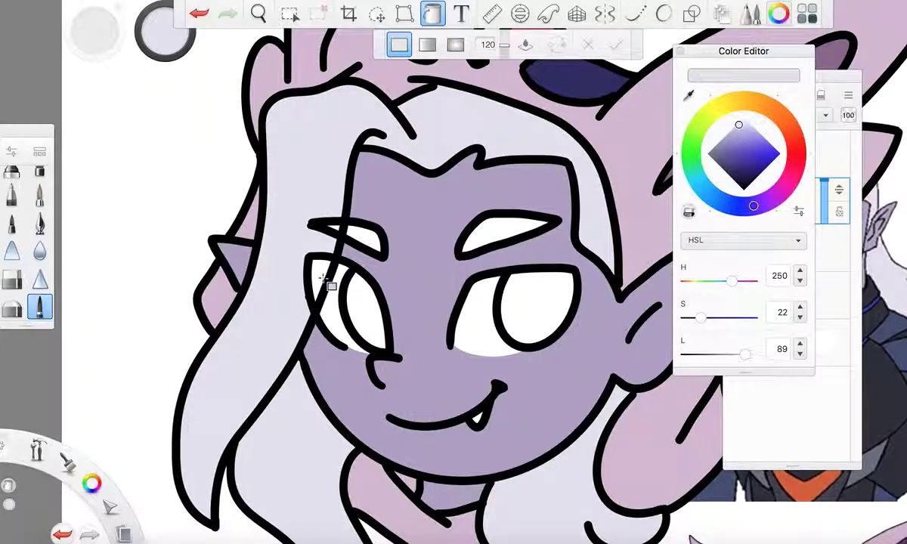
pyautogui.scroll(5, 317, 238)
pyautogui.click(448, 240)
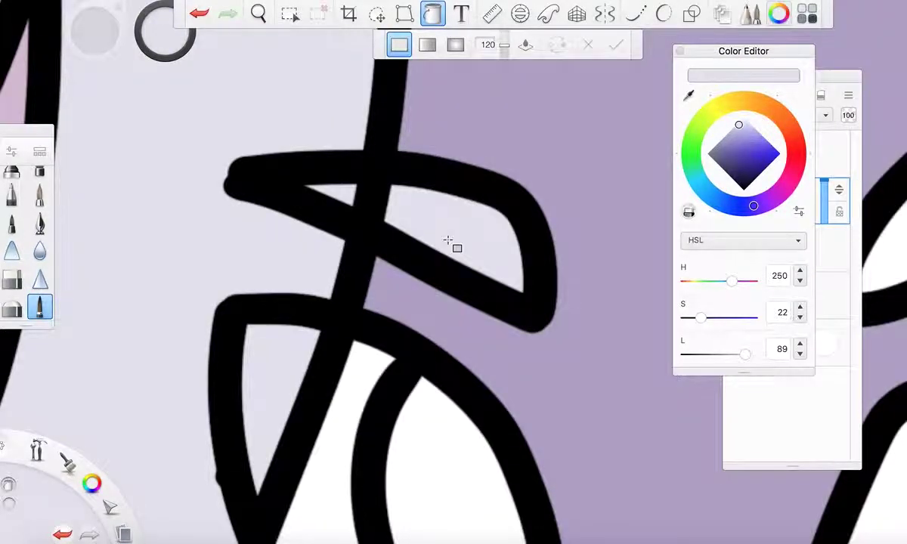
pyautogui.scroll(-5, 448, 240)
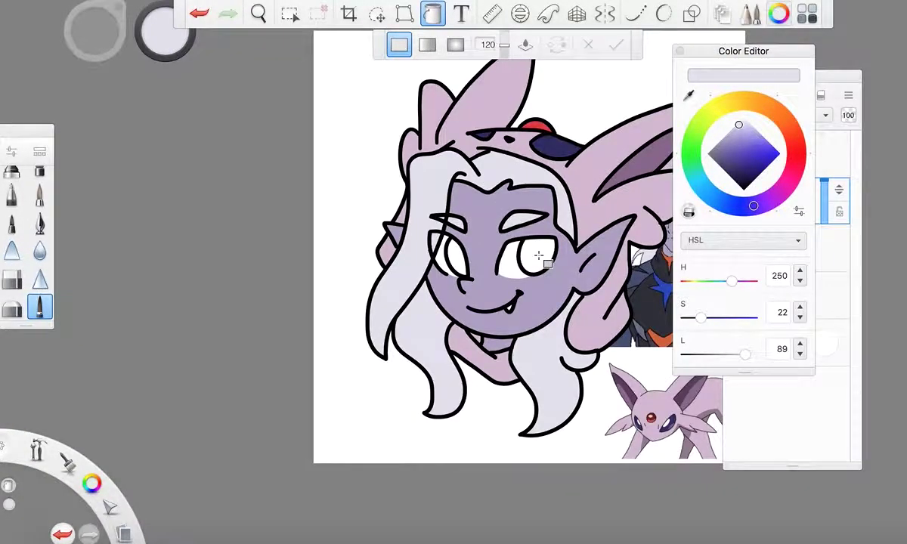
# Sample the yellow from Lotor's eye in the reference and flood-fill the area around the iris in both eyes
pyautogui.hscroll(3, 538, 255)
pyautogui.scroll(1, 423, 141)
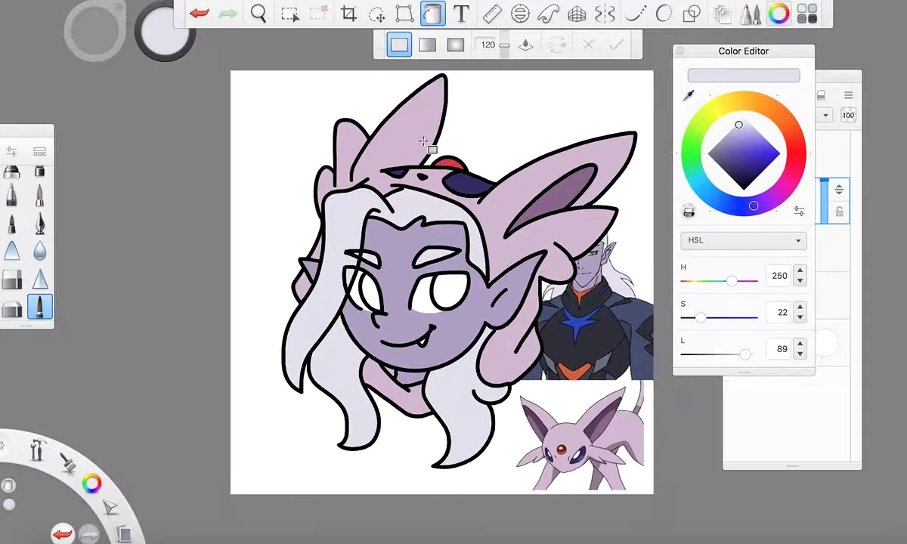
pyautogui.scroll(1, 423, 142)
pyautogui.click(687, 98)
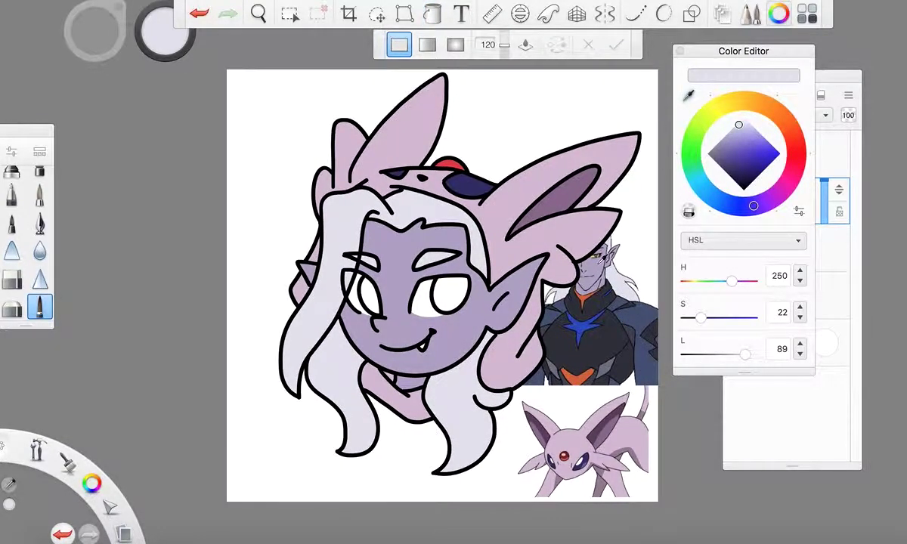
pyautogui.scroll(10, 598, 263)
pyautogui.scroll(2, 592, 179)
pyautogui.click(493, 182)
pyautogui.scroll(-8, 498, 188)
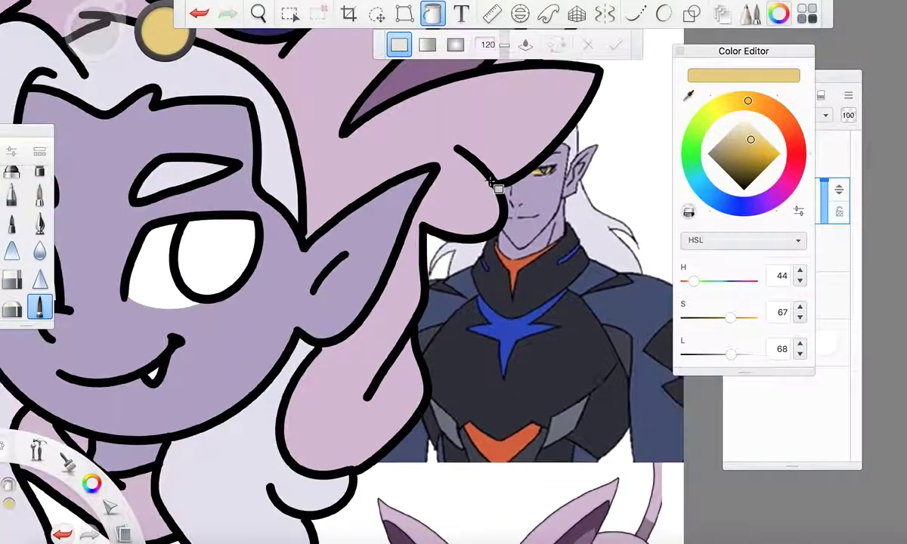
pyautogui.click(160, 278)
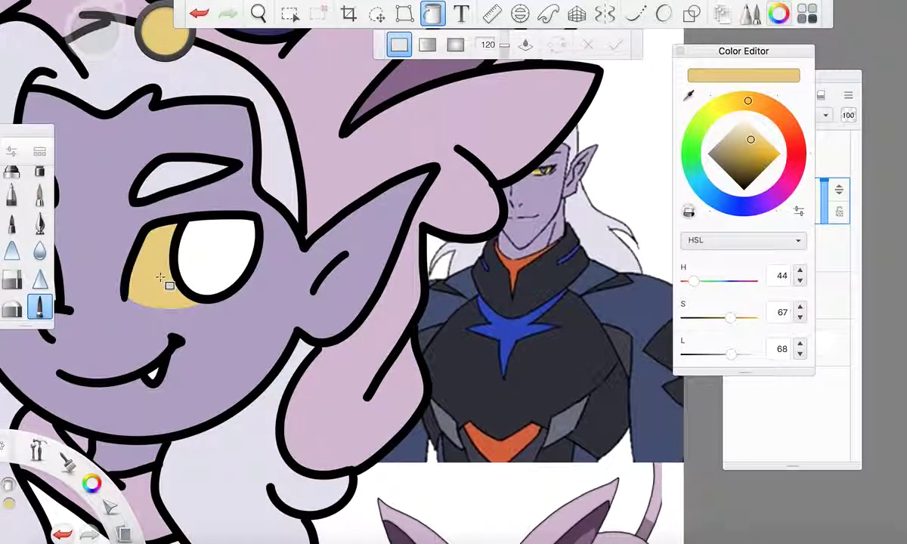
pyautogui.scroll(-5, 189, 277)
pyautogui.scroll(5, 192, 284)
pyautogui.click(195, 287)
# Sample the greyish blue from Lotor's iris in the reference and flood-fill both irises of the drawing
pyautogui.scroll(-4, 195, 288)
pyautogui.scroll(5, 445, 242)
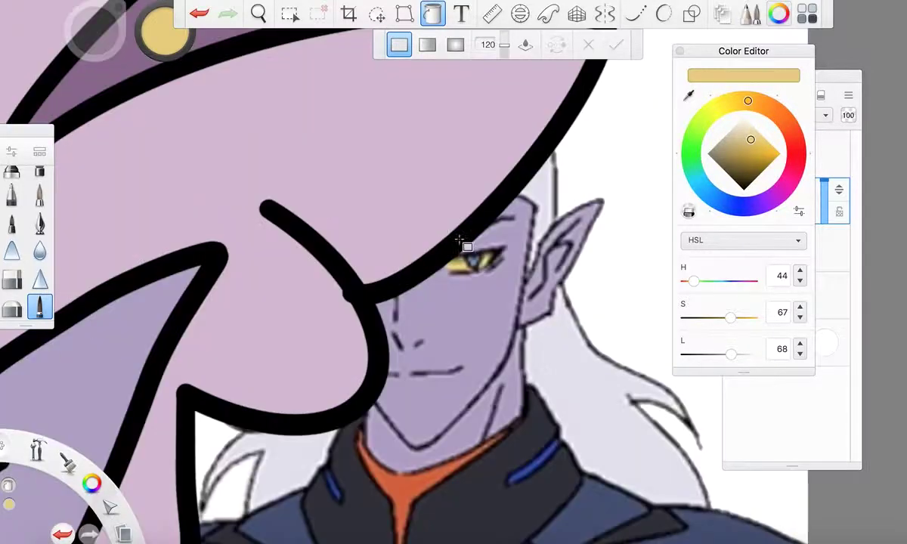
pyautogui.scroll(4, 483, 242)
pyautogui.click(688, 96)
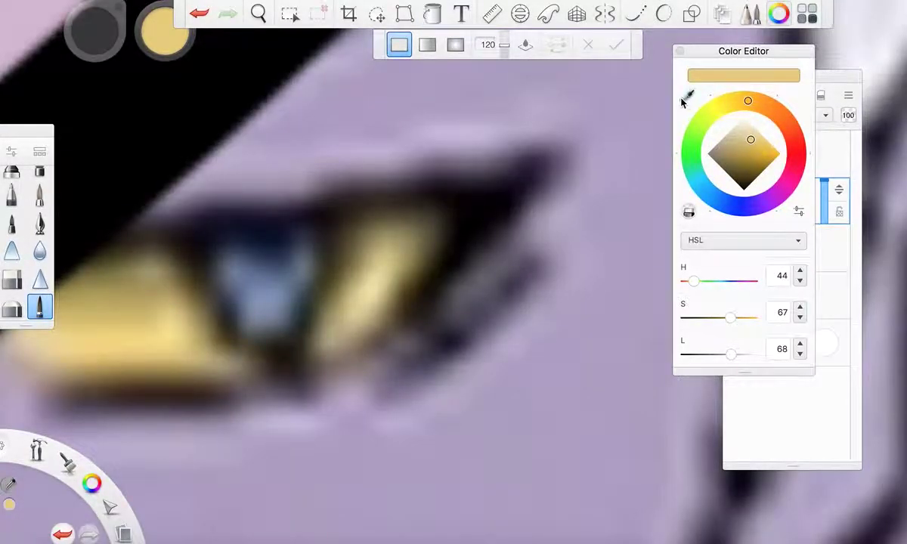
pyautogui.click(272, 297)
pyautogui.scroll(-8, 418, 257)
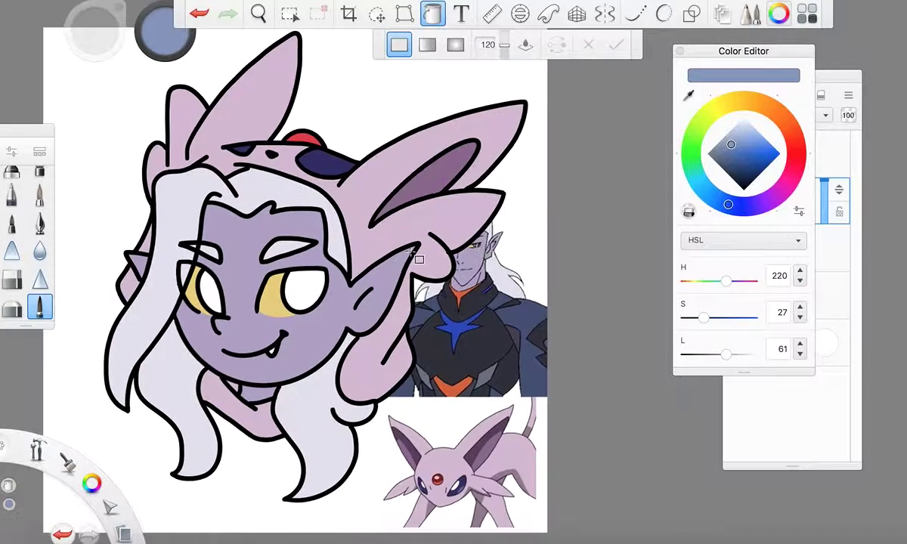
pyautogui.hscroll(-3, 410, 252)
pyautogui.click(402, 297)
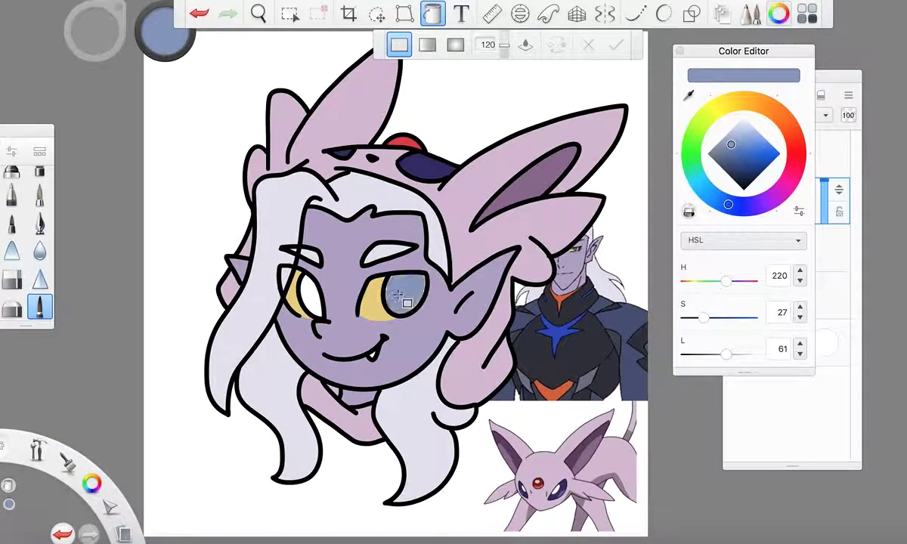
pyautogui.click(300, 297)
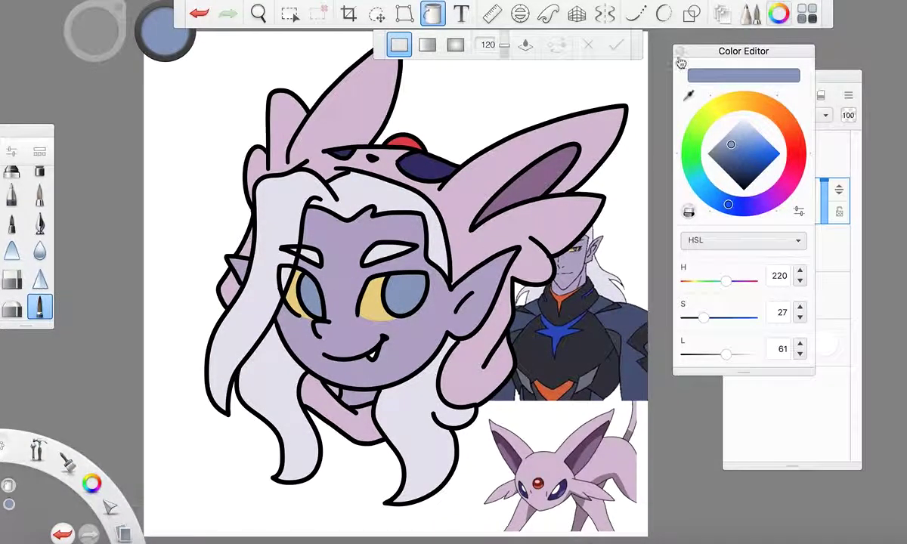
# Close the colour editor and delete the reference image layer Layer5
pyautogui.click(679, 51)
pyautogui.moveTo(776, 239); pyautogui.dragTo(803, 225)
pyautogui.scroll(-5, 468, 260)
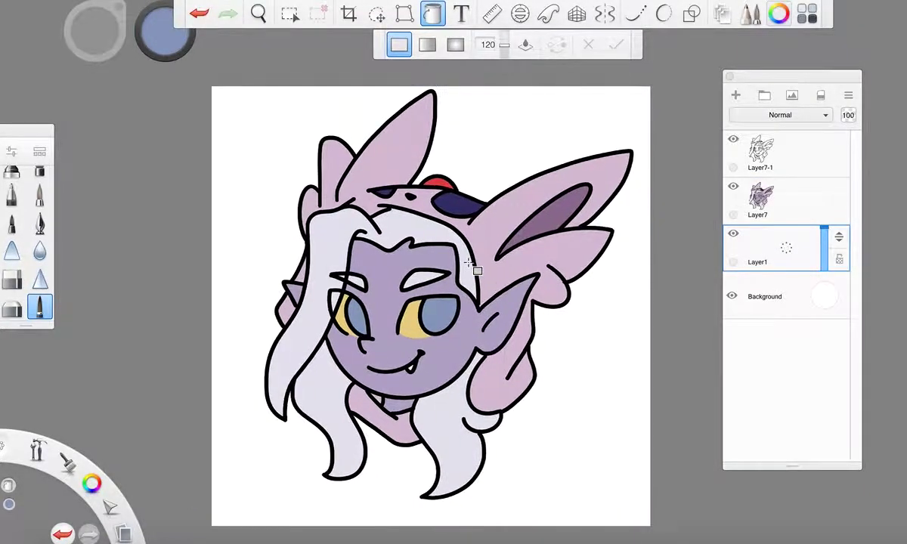
pyautogui.scroll(3, 470, 310)
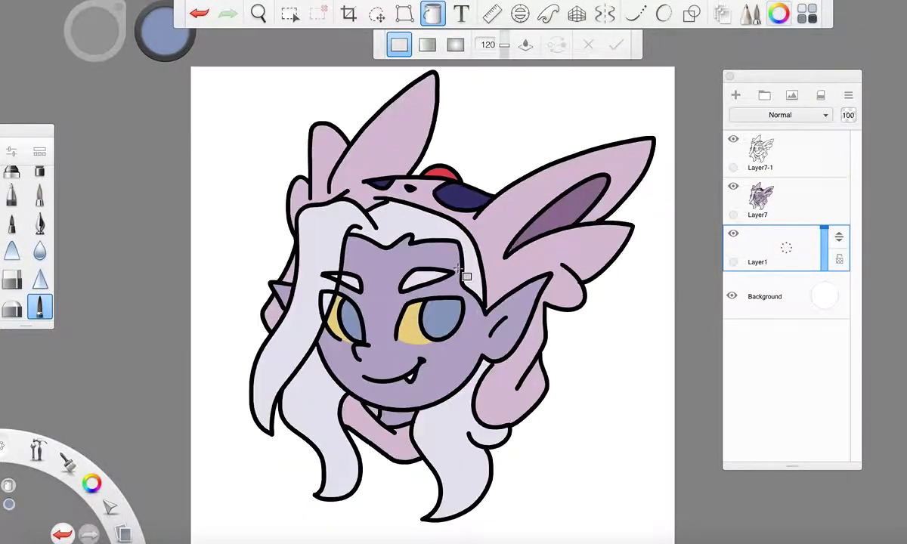
pyautogui.scroll(-1, 458, 264)
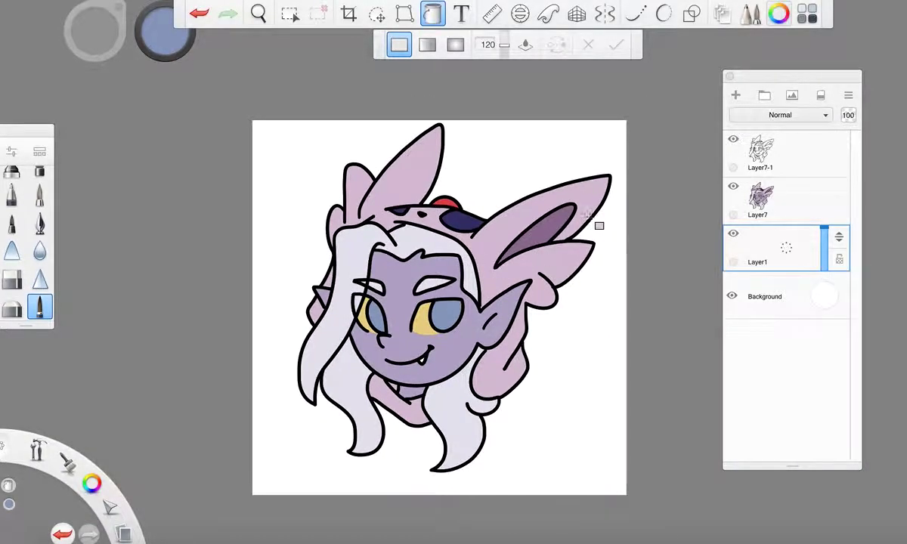
# Duplicate the line art layer Layer7-1 and select the original Layer7-1
pyautogui.click(783, 157)
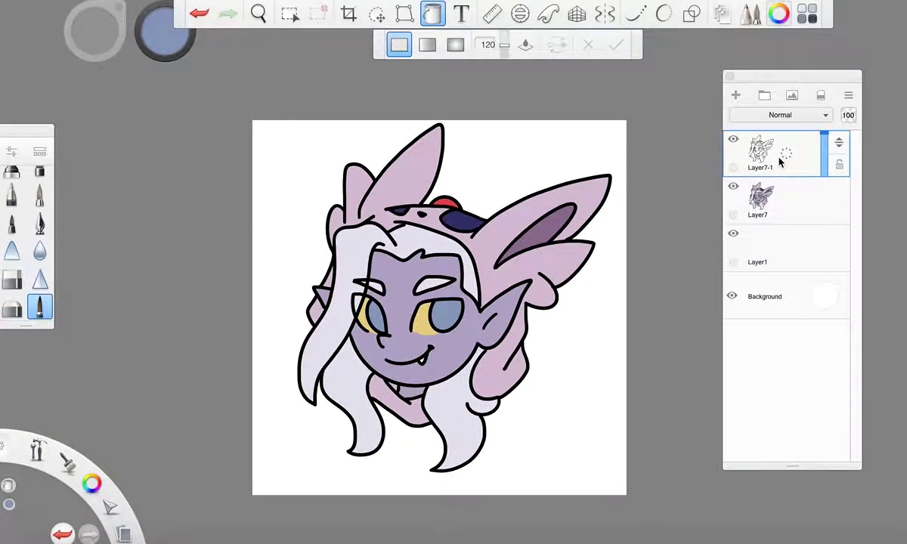
pyautogui.moveTo(779, 156); pyautogui.dragTo(778, 117)
pyautogui.click(775, 199)
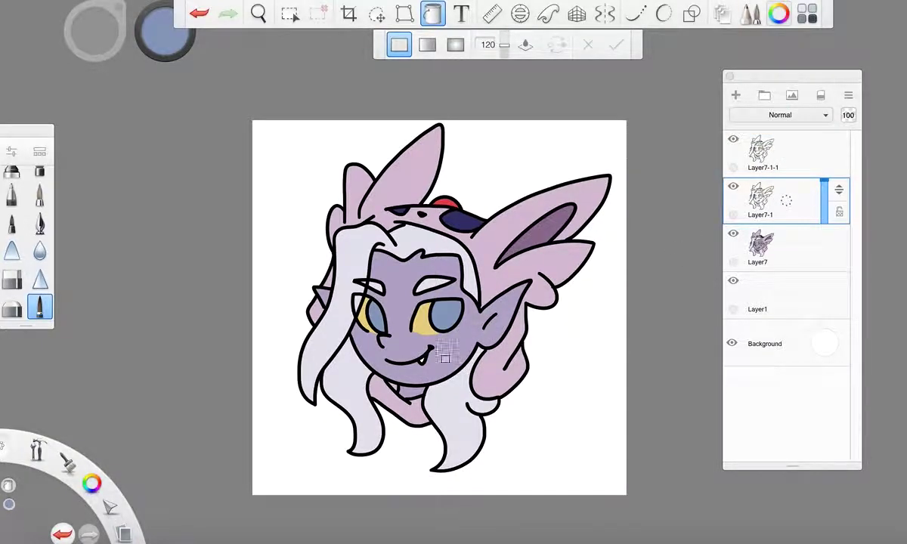
# On Layer7, sample Lotor's purple skin colour and darken it to a lightness of 55
pyautogui.scroll(3, 421, 371)
pyautogui.click(768, 258)
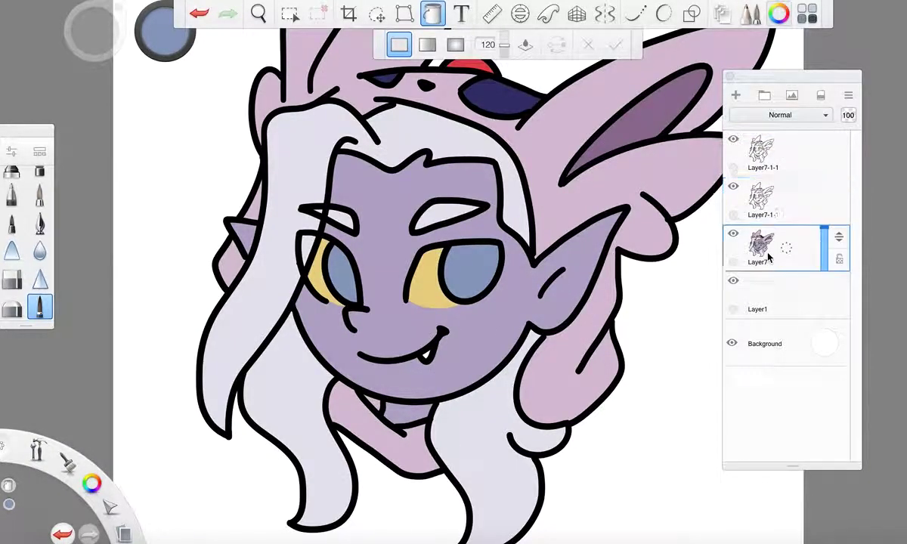
pyautogui.click(779, 14)
pyautogui.moveTo(782, 54)
pyautogui.mouseDown()
pyautogui.moveTo(101, 54)
pyautogui.moveTo(143, 43)
pyautogui.mouseUp()
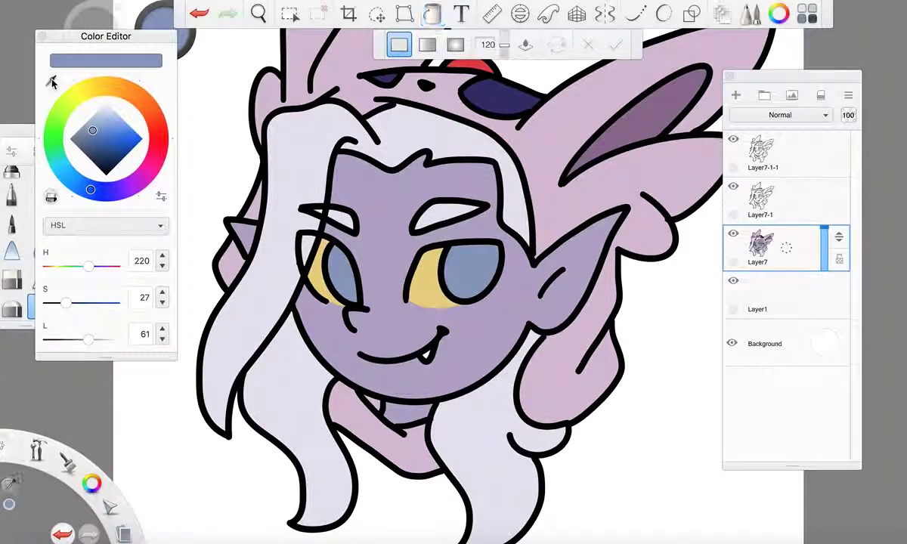
pyautogui.click(384, 196)
pyautogui.click(83, 340)
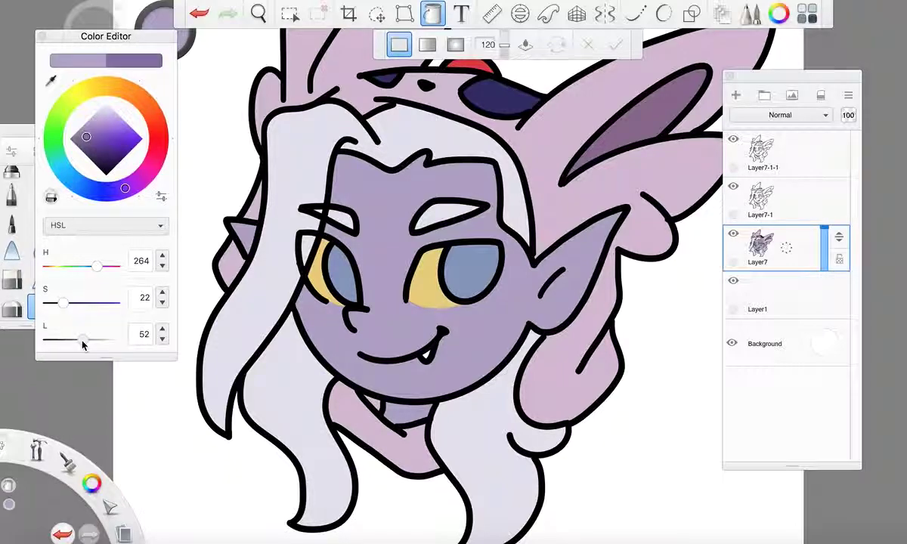
pyautogui.moveTo(83, 344); pyautogui.dragTo(86, 341)
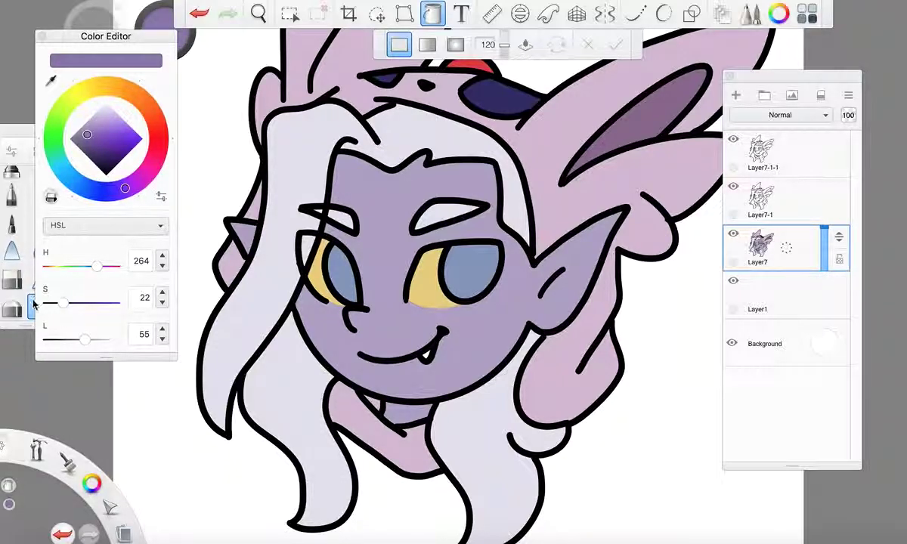
pyautogui.scroll(2, 13, 225)
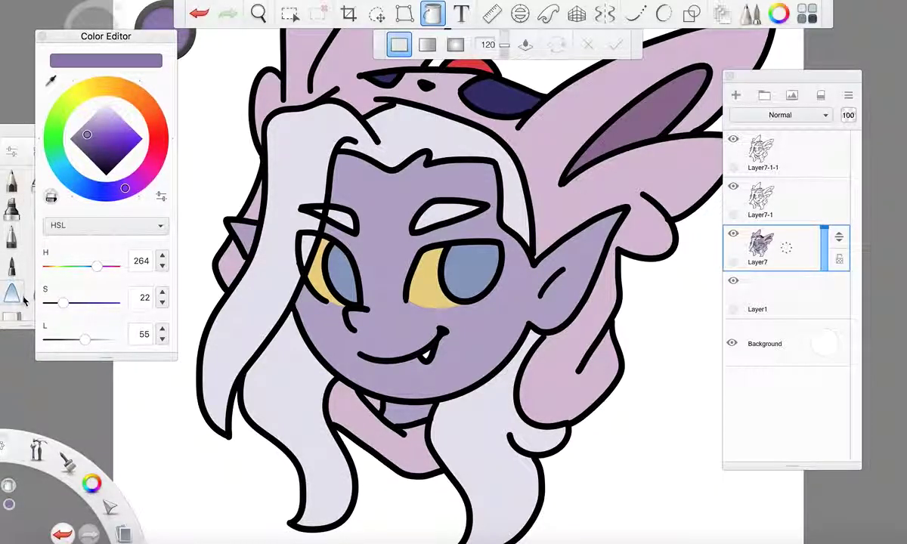
# Brush a darker purple nose shadow on Layer7 and try freehand shadow lines along the cheek
pyautogui.scroll(-2, 17, 278)
pyautogui.moveTo(122, 37); pyautogui.dragTo(160, 38)
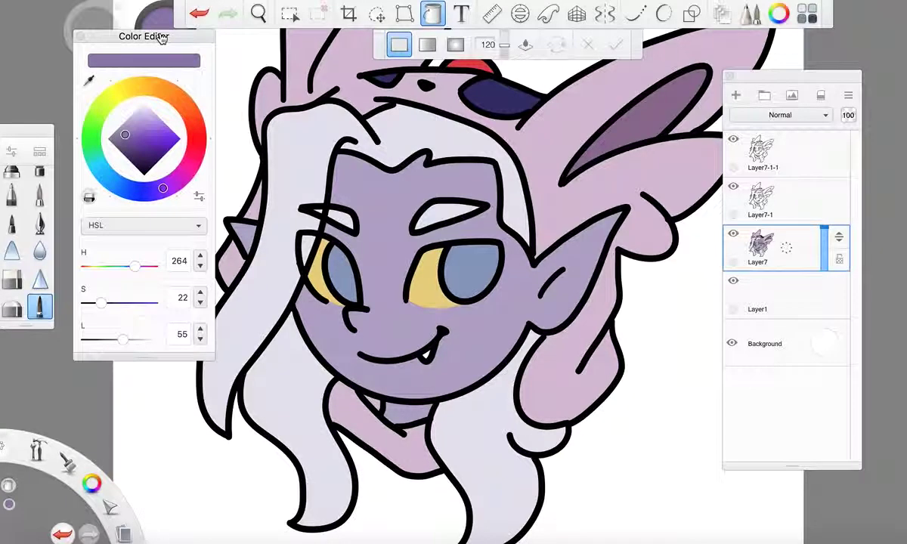
pyautogui.scroll(5, 385, 373)
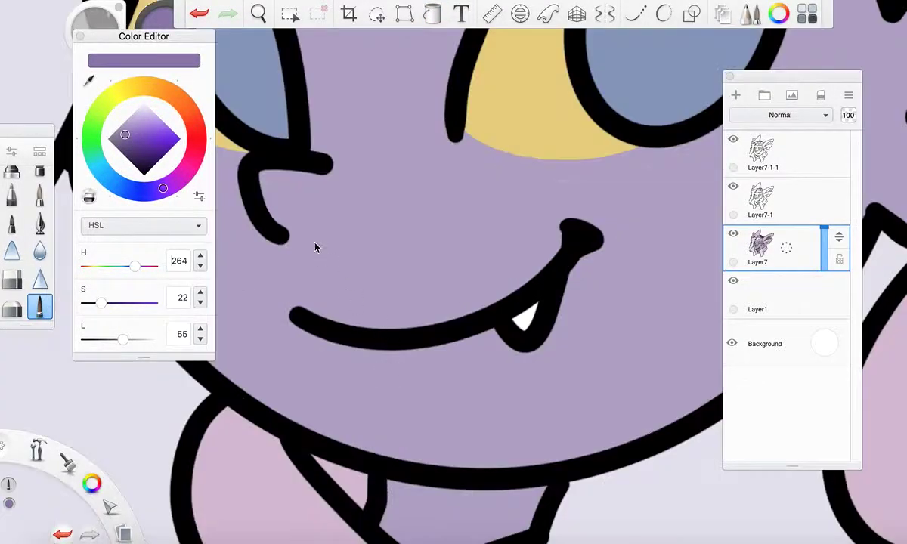
pyautogui.moveTo(270, 163)
pyautogui.mouseDown()
pyautogui.moveTo(315, 213)
pyautogui.moveTo(309, 227)
pyautogui.moveTo(271, 209)
pyautogui.moveTo(276, 183)
pyautogui.moveTo(297, 215)
pyautogui.moveTo(281, 212)
pyautogui.moveTo(288, 218)
pyautogui.moveTo(285, 272)
pyautogui.moveTo(319, 319)
pyautogui.moveTo(390, 356)
pyautogui.mouseUp()
pyautogui.scroll(-3, 289, 218)
pyautogui.scroll(-5, 391, 356)
pyautogui.hotkey('ctrl', 'z')
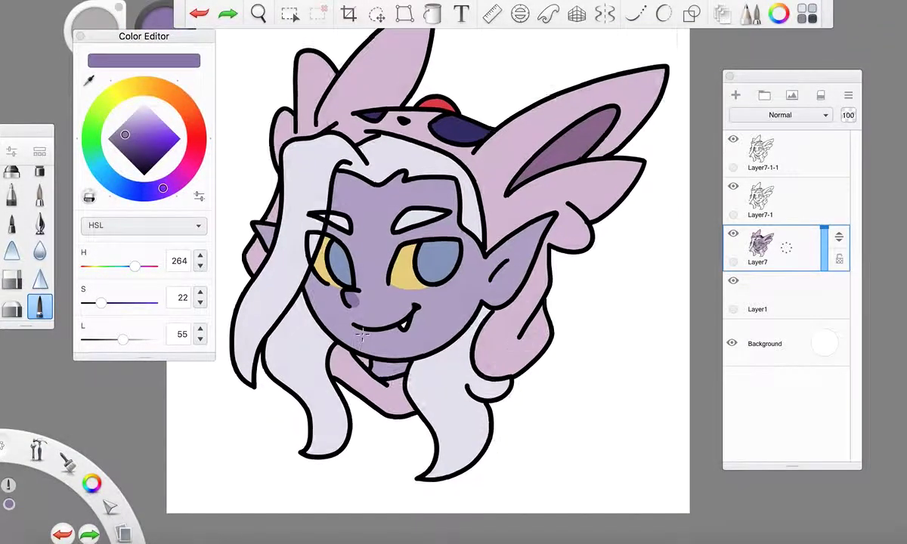
pyautogui.scroll(5, 280, 220)
pyautogui.moveTo(276, 200)
pyautogui.mouseDown()
pyautogui.moveTo(268, 259)
pyautogui.moveTo(294, 315)
pyautogui.moveTo(365, 389)
pyautogui.mouseUp()
pyautogui.hscroll(-3, 473, 146)
pyautogui.hotkey('ctrl', 'z')
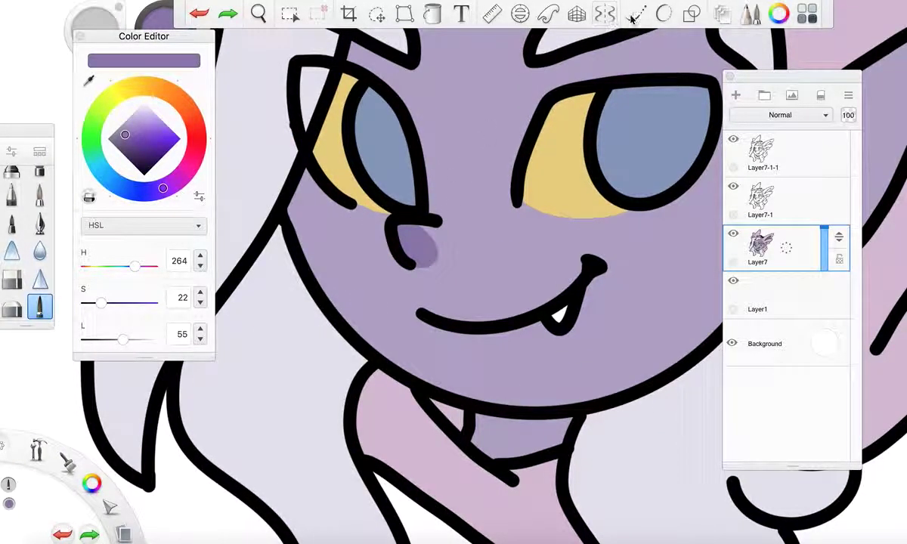
# Turn on steady stroke at 3 and outline the cheek shadow and the brow shadow above the fully visible eye on Layer7
pyautogui.click(664, 14)
pyautogui.moveTo(349, 204)
pyautogui.mouseDown()
pyautogui.moveTo(344, 245)
pyautogui.moveTo(368, 327)
pyautogui.moveTo(429, 381)
pyautogui.mouseUp()
pyautogui.scroll(-2, 434, 386)
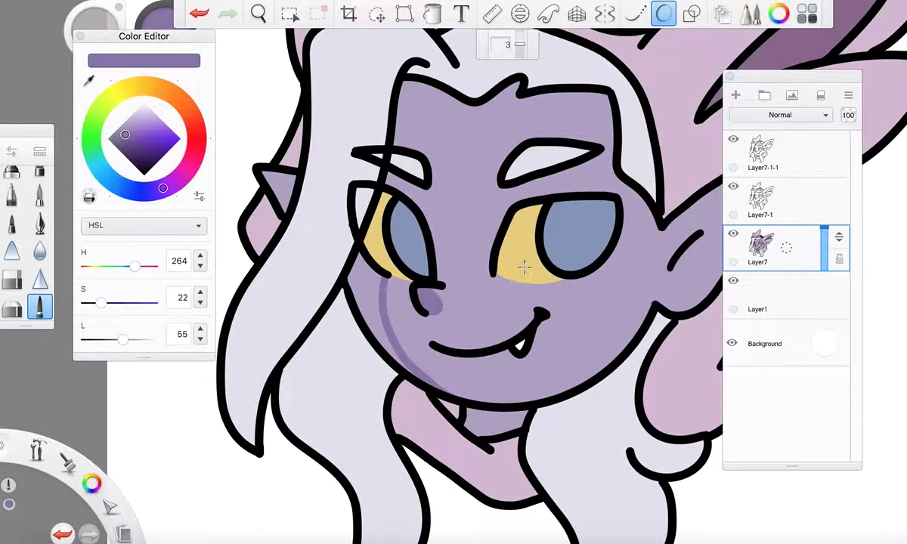
pyautogui.scroll(-3, 524, 257)
pyautogui.scroll(6, 524, 230)
pyautogui.moveTo(443, 220)
pyautogui.mouseDown()
pyautogui.moveTo(440, 327)
pyautogui.moveTo(611, 190)
pyautogui.mouseUp()
pyautogui.scroll(-3, 615, 177)
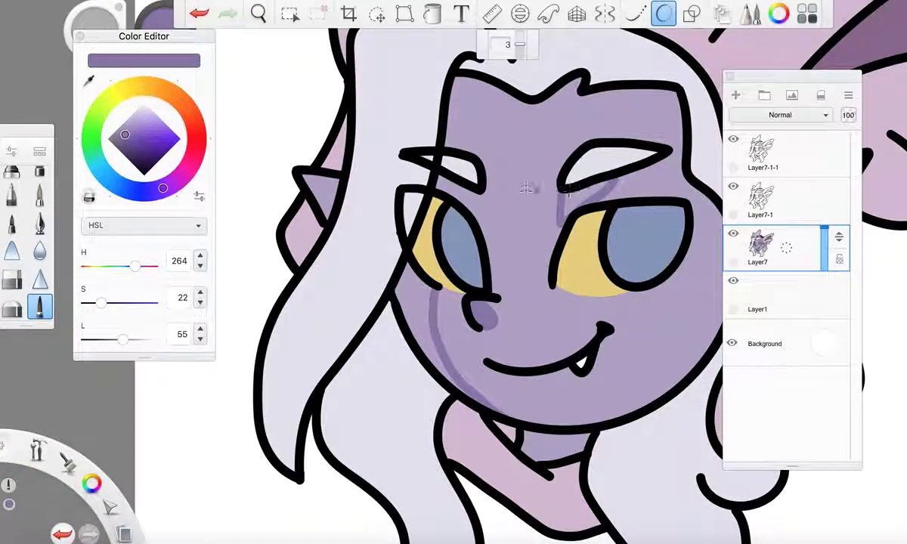
# Draw the forehead shadow edge on Layer7 from the hairline down past the brow beside the half-covered eye
pyautogui.moveTo(520, 101); pyautogui.dragTo(478, 104)
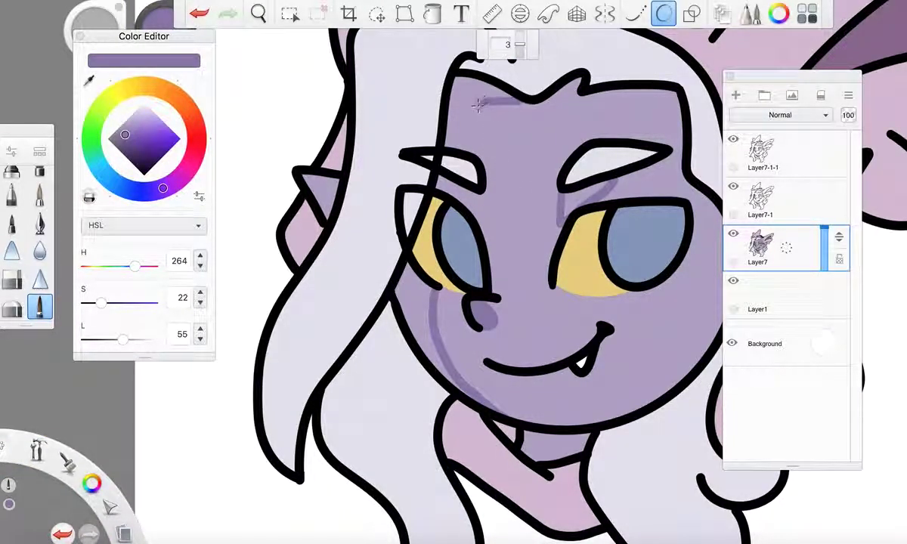
pyautogui.moveTo(466, 148); pyautogui.dragTo(470, 174)
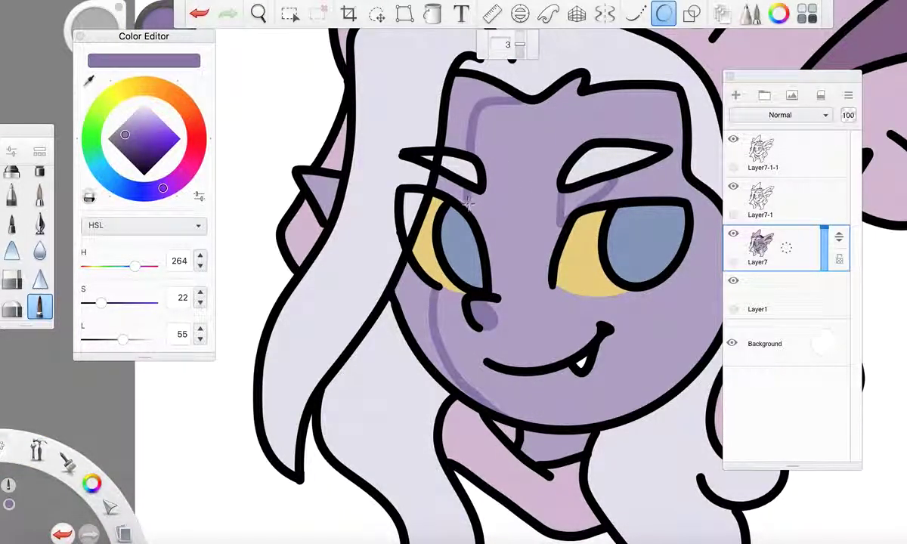
pyautogui.hotkey('ctrl', 'z')
pyautogui.moveTo(477, 204); pyautogui.dragTo(482, 237)
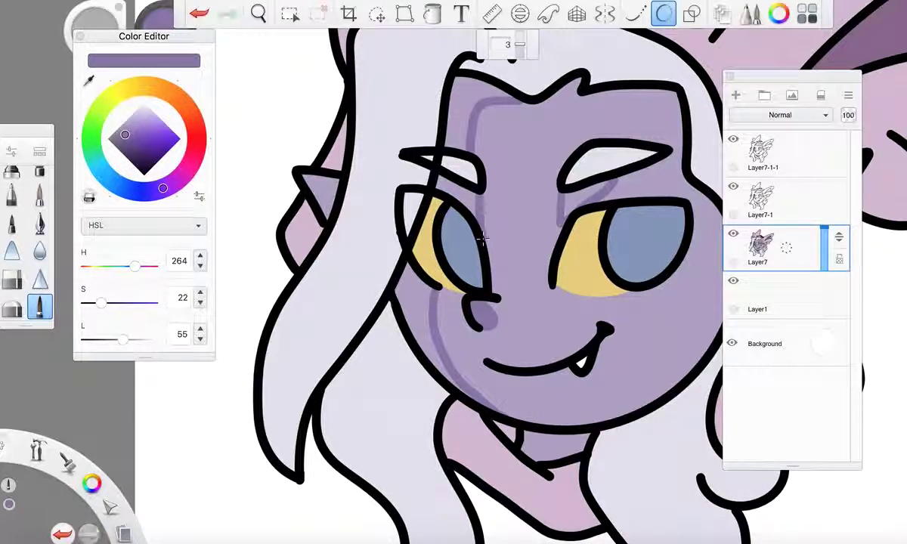
# Outline the inner-ear shadow of the large pointed ear on Layer7
pyautogui.scroll(-5, 482, 239)
pyautogui.scroll(5, 604, 262)
pyautogui.scroll(-3, 546, 164)
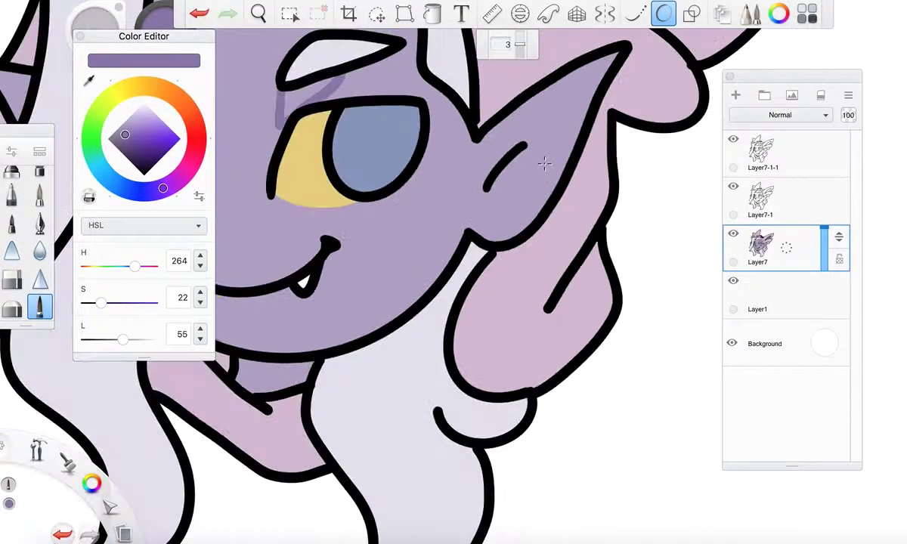
pyautogui.scroll(1, 538, 162)
pyautogui.moveTo(503, 172)
pyautogui.mouseDown()
pyautogui.moveTo(536, 161)
pyautogui.moveTo(513, 222)
pyautogui.moveTo(487, 246)
pyautogui.moveTo(461, 226)
pyautogui.mouseUp()
pyautogui.scroll(-5, 460, 216)
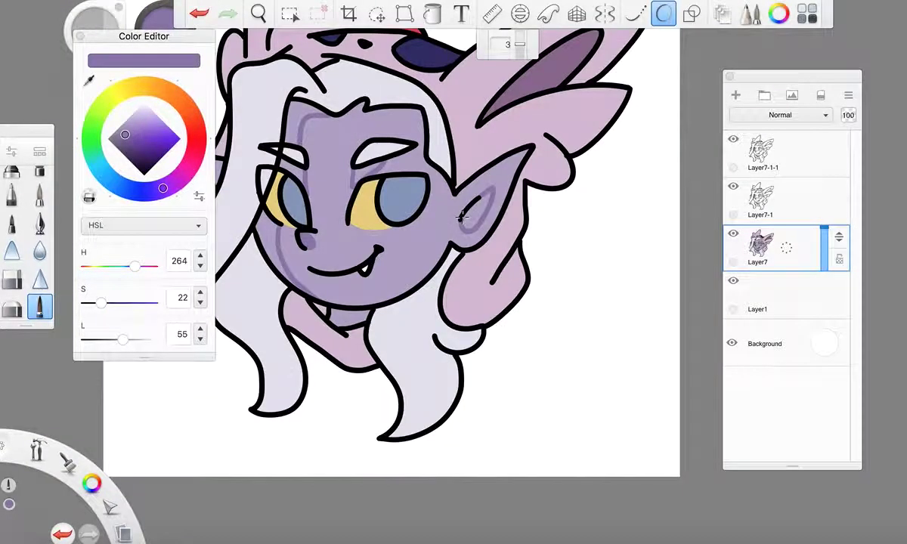
pyautogui.scroll(-3, 423, 151)
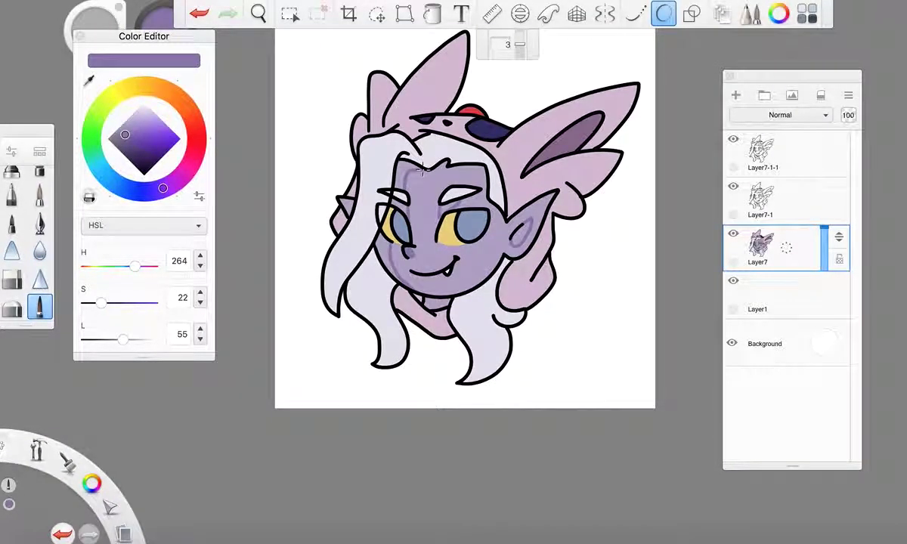
# Try to flood-fill the forehead shadow area on Layer7, undo the fill and return to the brush
pyautogui.scroll(3, 424, 149)
pyautogui.click(430, 13)
pyautogui.click(393, 163)
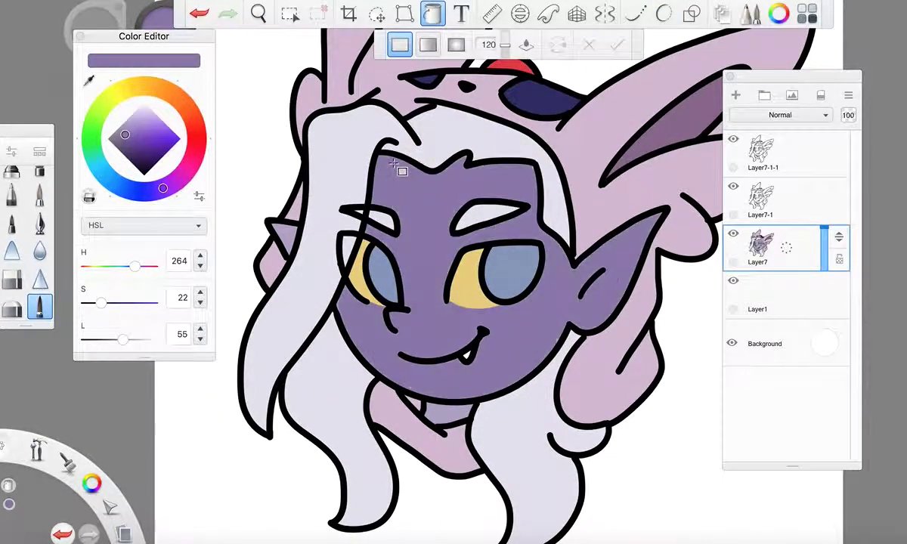
pyautogui.hotkey('ctrl', 'z')
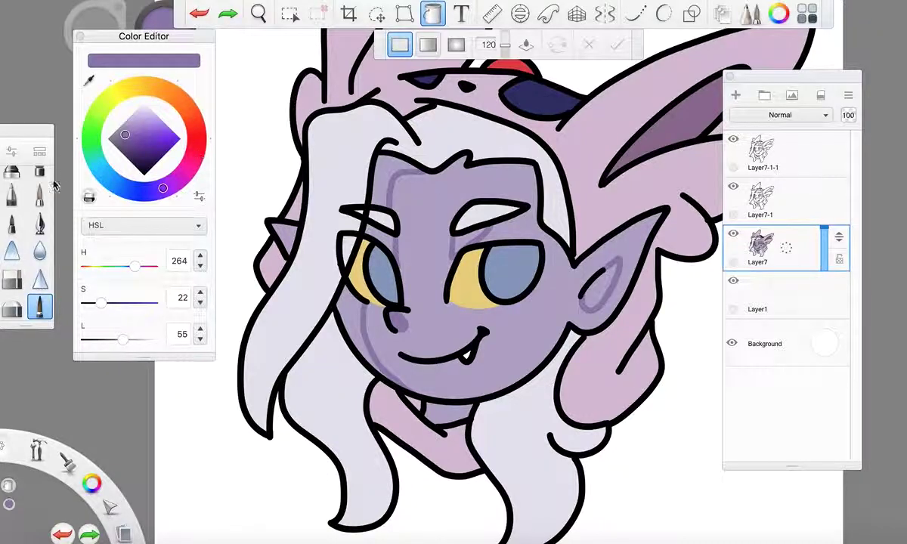
pyautogui.click(39, 306)
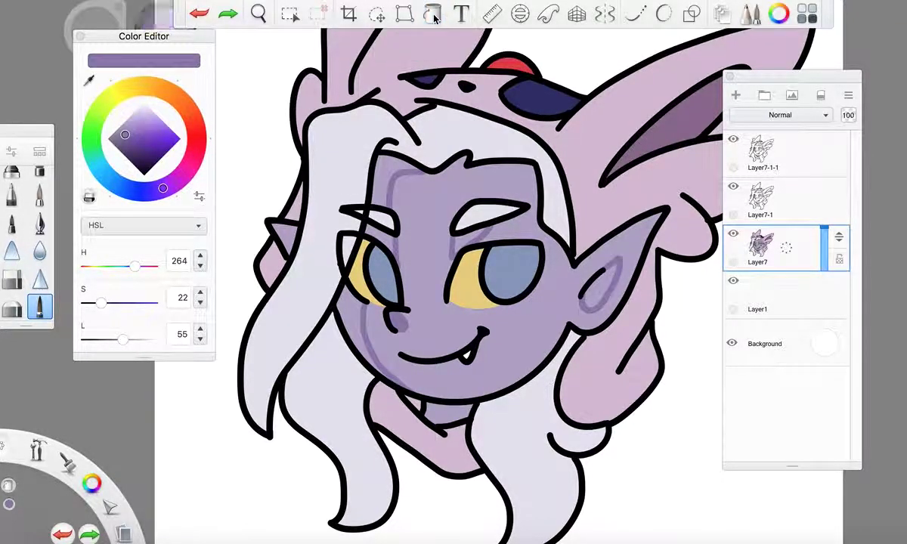
pyautogui.click(458, 17)
pyautogui.write('Wo')
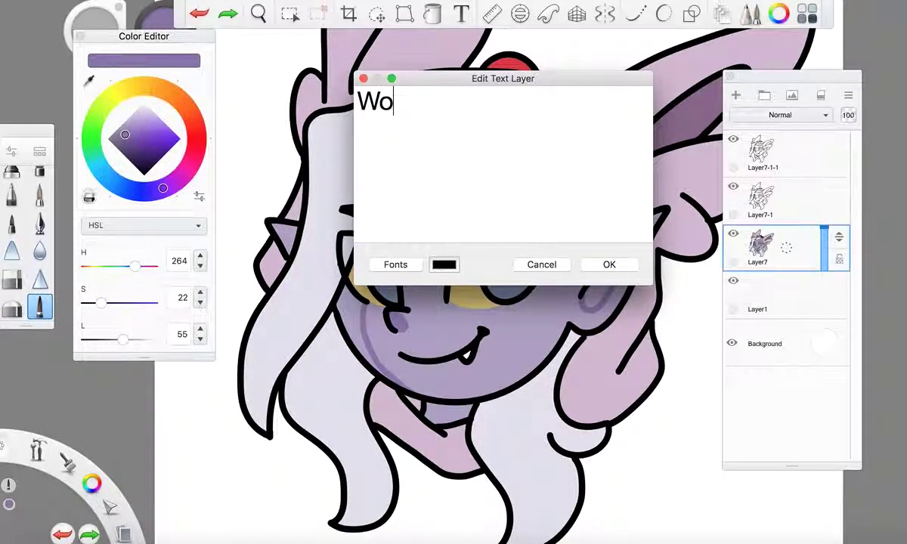
pyautogui.write('rng layer :(')
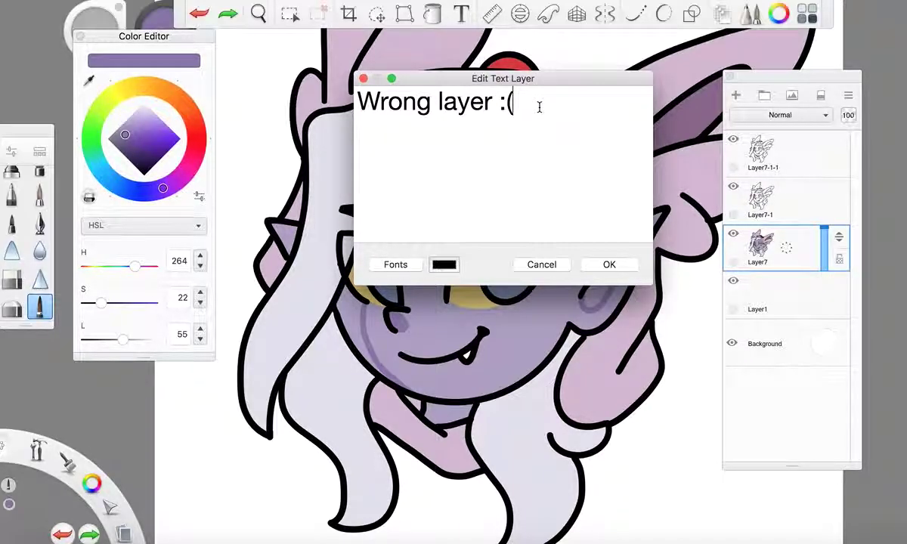
pyautogui.click(538, 264)
# Undo all the shadow strokes painted on Layer7
pyautogui.press('super+z')
pyautogui.press('super+z')
pyautogui.press('super+z')
pyautogui.press('super+z')
pyautogui.press('super+z')
pyautogui.press('super+z')
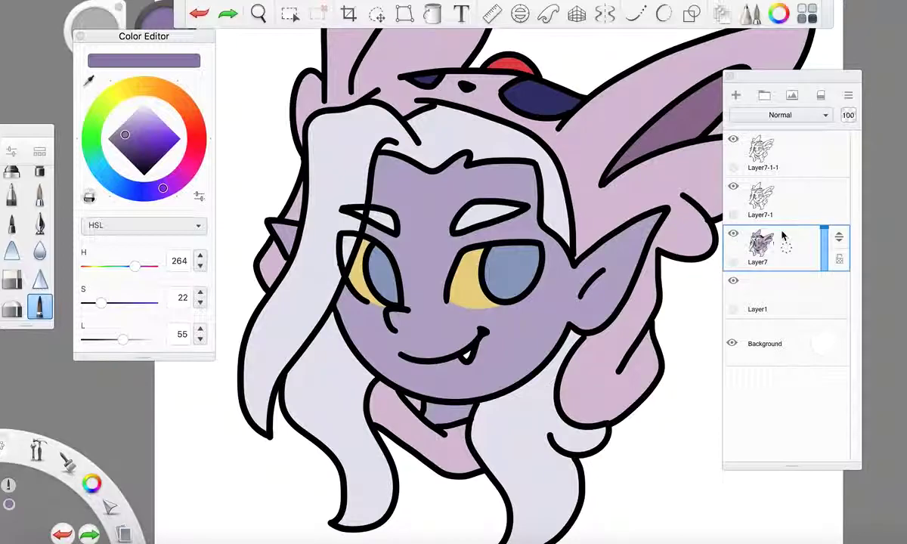
# On Layer7-1, draw the cheek shadow edge from the half-covered eye to the jaw with the brush and steady stroke at 3
pyautogui.click(785, 203)
pyautogui.click(41, 308)
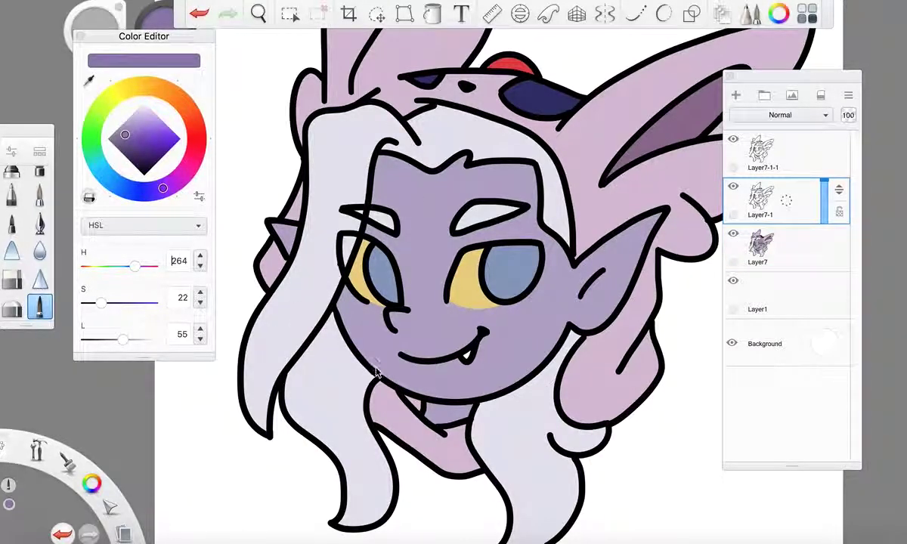
pyautogui.scroll(5, 398, 386)
pyautogui.moveTo(322, 178)
pyautogui.mouseDown()
pyautogui.moveTo(327, 279)
pyautogui.moveTo(385, 389)
pyautogui.mouseUp()
pyautogui.press('super+z')
pyautogui.click(662, 13)
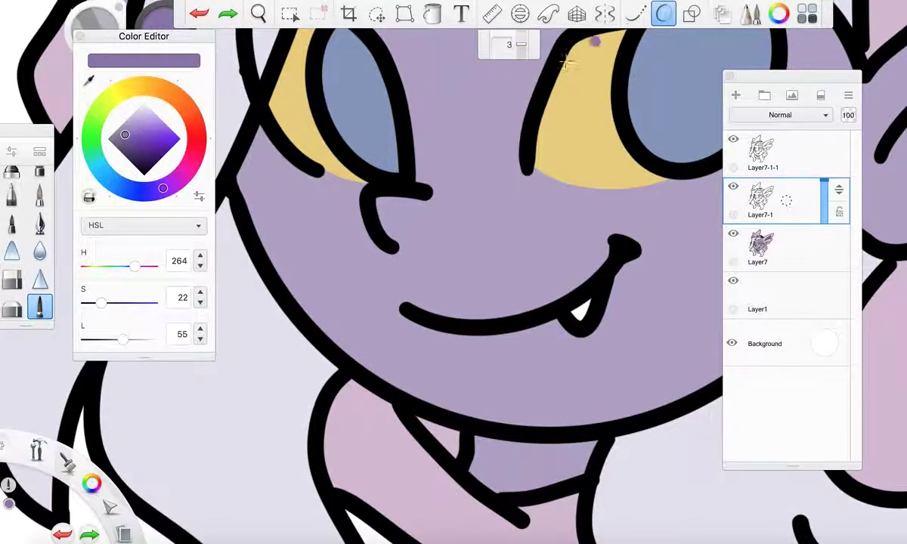
pyautogui.moveTo(325, 175)
pyautogui.mouseDown()
pyautogui.moveTo(313, 248)
pyautogui.moveTo(343, 342)
pyautogui.moveTo(390, 382)
pyautogui.mouseUp()
pyautogui.scroll(-5, 454, 414)
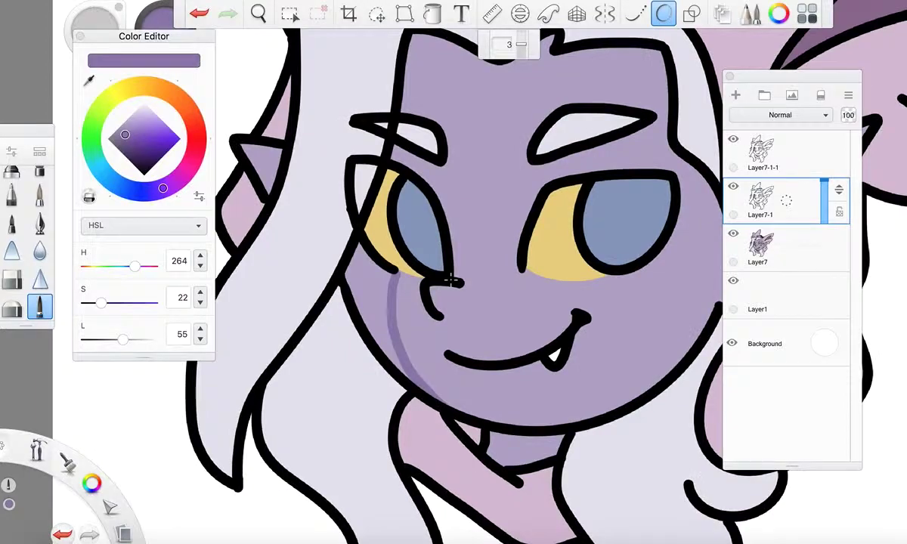
# Paint the shadow beside the nose and draw the forehead shadow edge from the hairline down to the nose
pyautogui.scroll(8, 476, 269)
pyautogui.moveTo(427, 412)
pyautogui.mouseDown()
pyautogui.moveTo(396, 326)
pyautogui.moveTo(372, 304)
pyautogui.moveTo(423, 405)
pyautogui.mouseUp()
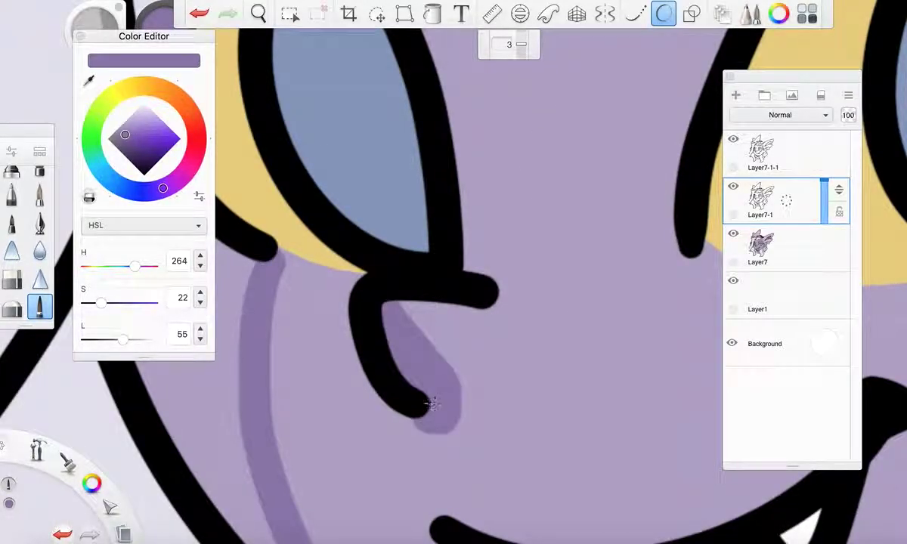
pyautogui.scroll(-5, 438, 283)
pyautogui.moveTo(431, 217); pyautogui.dragTo(446, 344)
pyautogui.moveTo(429, 181)
pyautogui.mouseDown()
pyautogui.moveTo(426, 125)
pyautogui.moveTo(437, 89)
pyautogui.moveTo(476, 104)
pyautogui.moveTo(516, 99)
pyautogui.mouseUp()
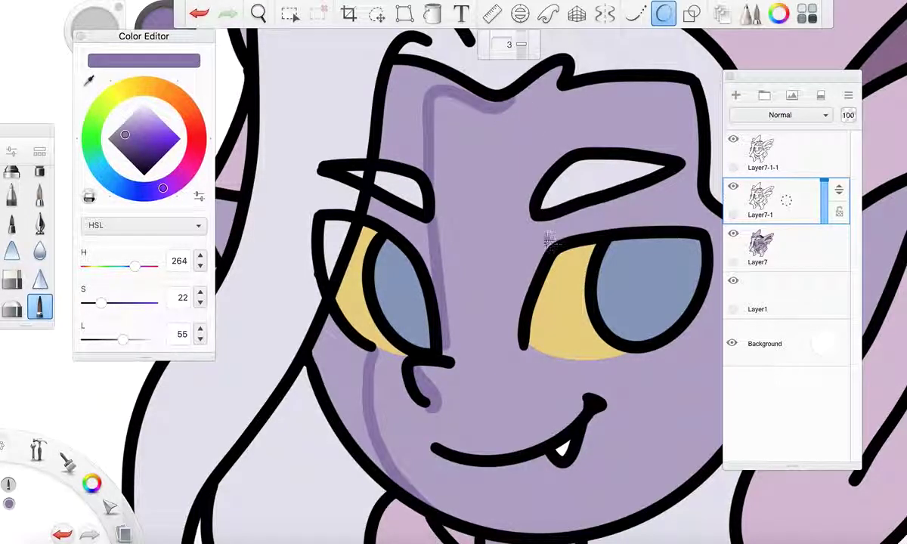
# Outline the shadow between the brow and the fully visible eye on Layer7-1
pyautogui.moveTo(501, 204)
pyautogui.mouseDown()
pyautogui.moveTo(499, 260)
pyautogui.moveTo(595, 175)
pyautogui.moveTo(604, 209)
pyautogui.moveTo(579, 228)
pyautogui.mouseUp()
pyautogui.hotkey('ctrl', 'z')
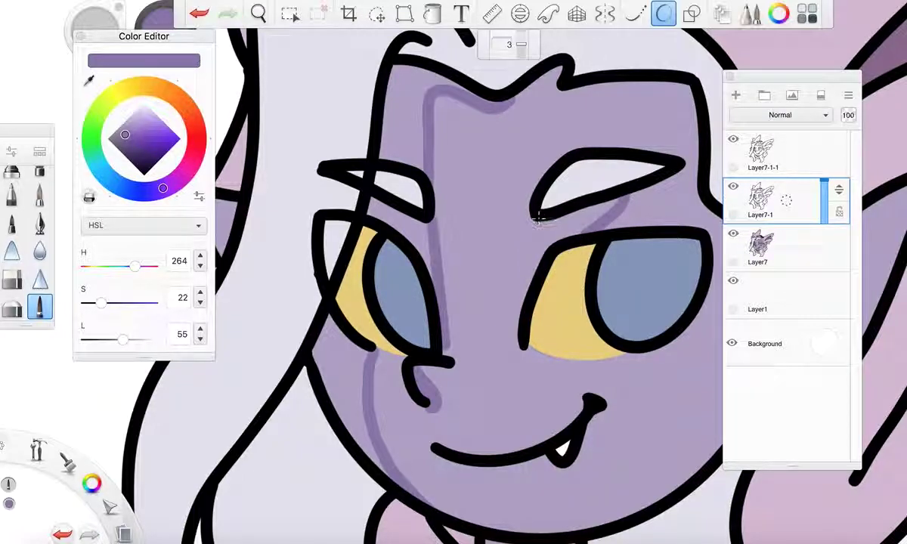
pyautogui.moveTo(504, 208); pyautogui.dragTo(494, 263)
pyautogui.scroll(-5, 501, 268)
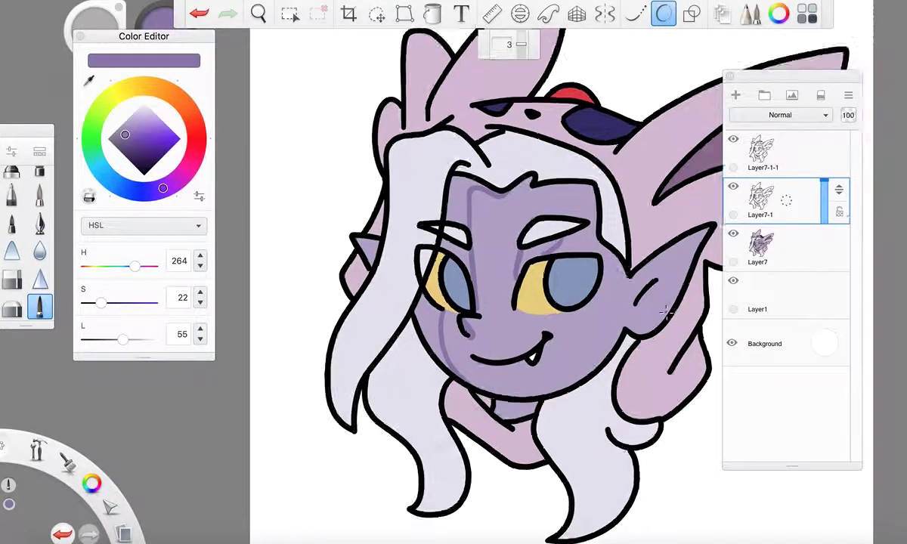
# Outline the inner-ear shadow of the large pointed ear on Layer7-1
pyautogui.scroll(5, 665, 310)
pyautogui.moveTo(554, 225)
pyautogui.mouseDown()
pyautogui.moveTo(609, 187)
pyautogui.moveTo(598, 232)
pyautogui.moveTo(559, 299)
pyautogui.moveTo(523, 331)
pyautogui.moveTo(498, 300)
pyautogui.mouseUp()
pyautogui.scroll(-5, 499, 300)
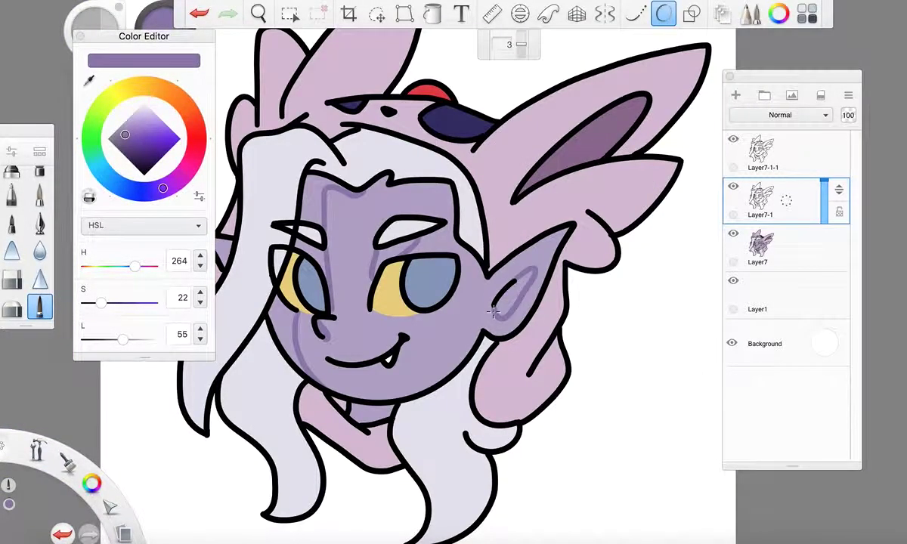
# Flood-fill the outlined forehead, cheek, brow and inner-ear shadows with the darker purple
pyautogui.scroll(6, 498, 260)
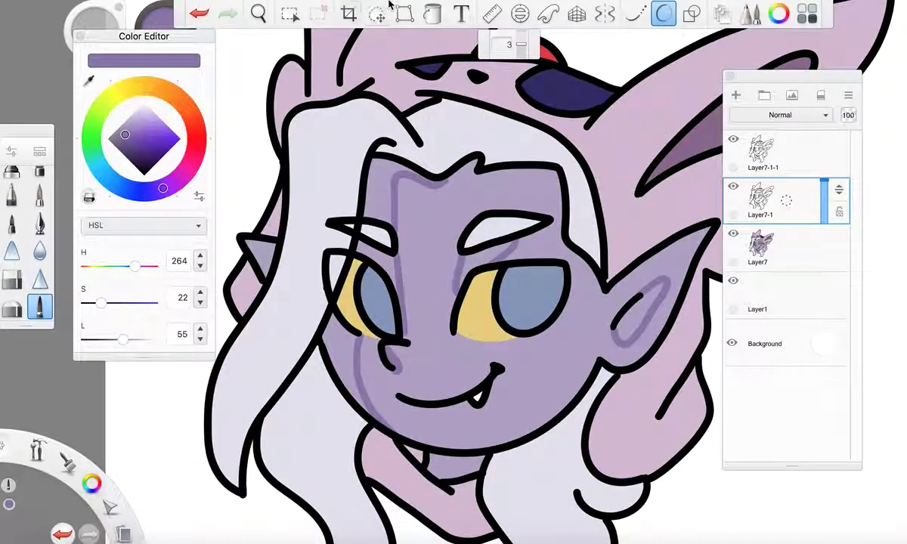
pyautogui.click(431, 14)
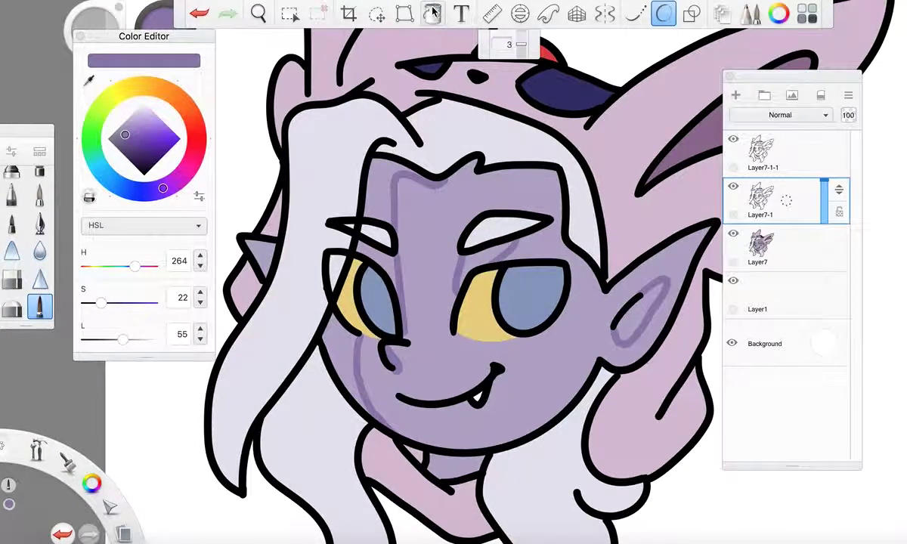
pyautogui.click(387, 220)
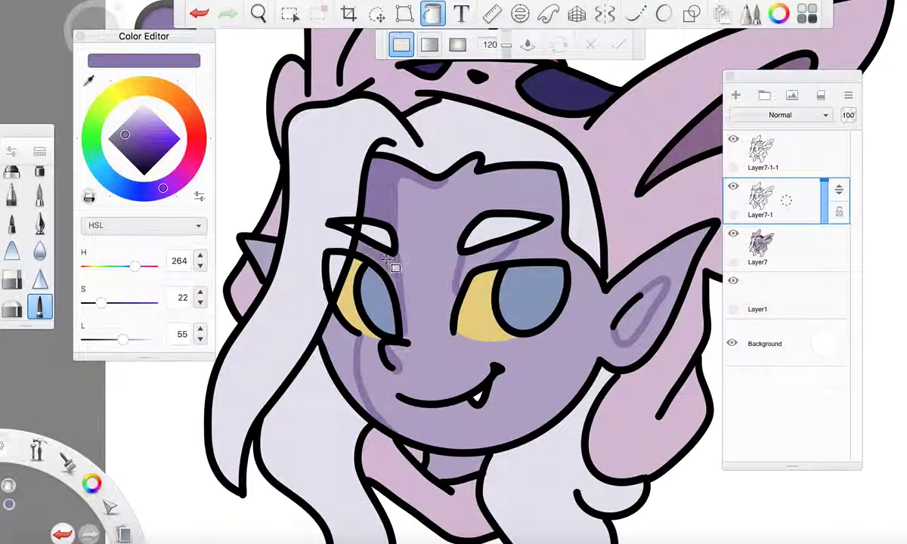
pyautogui.click(348, 346)
pyautogui.click(483, 260)
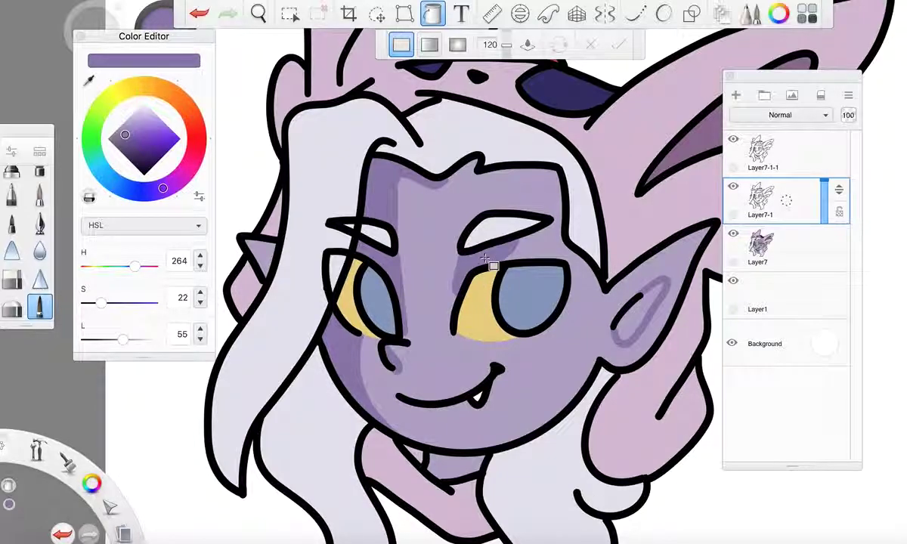
pyautogui.click(635, 323)
# Flood-fill the neck skin below the chin with the darker purple
pyautogui.scroll(-5, 633, 320)
pyautogui.scroll(-3, 634, 320)
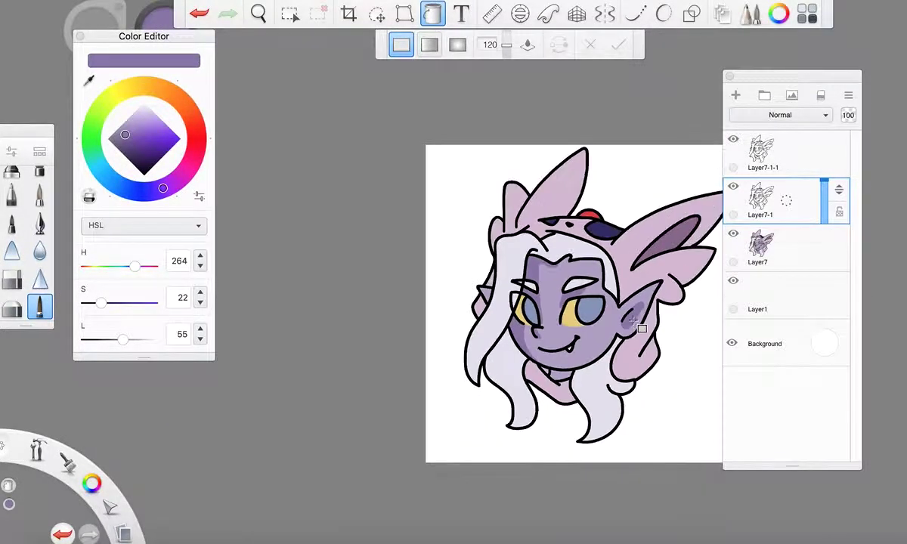
pyautogui.scroll(6, 582, 386)
pyautogui.click(542, 375)
pyautogui.scroll(-6, 542, 372)
pyautogui.scroll(4, 618, 346)
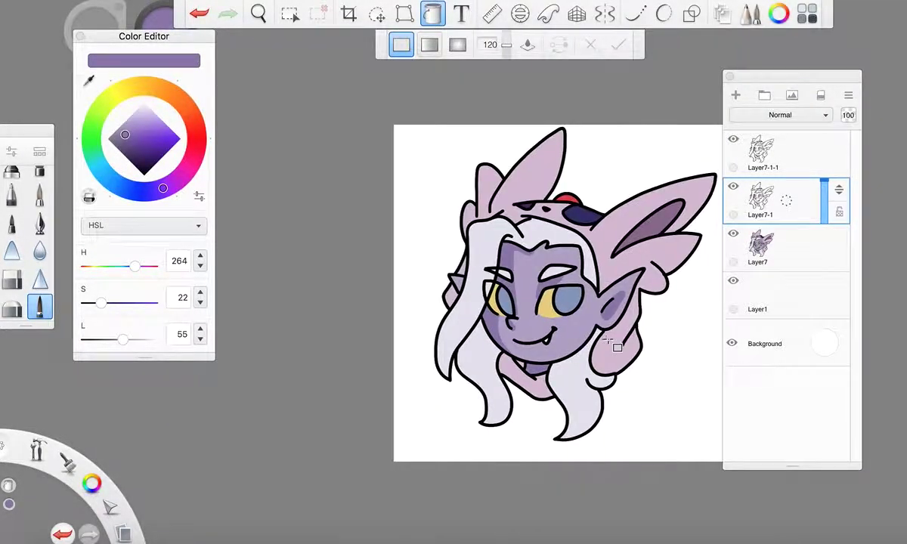
# Try outlining white highlights along the large pointed ear's upper edge and the jawline, using Predictive Stroke
pyautogui.hscroll(-2, 378, 275)
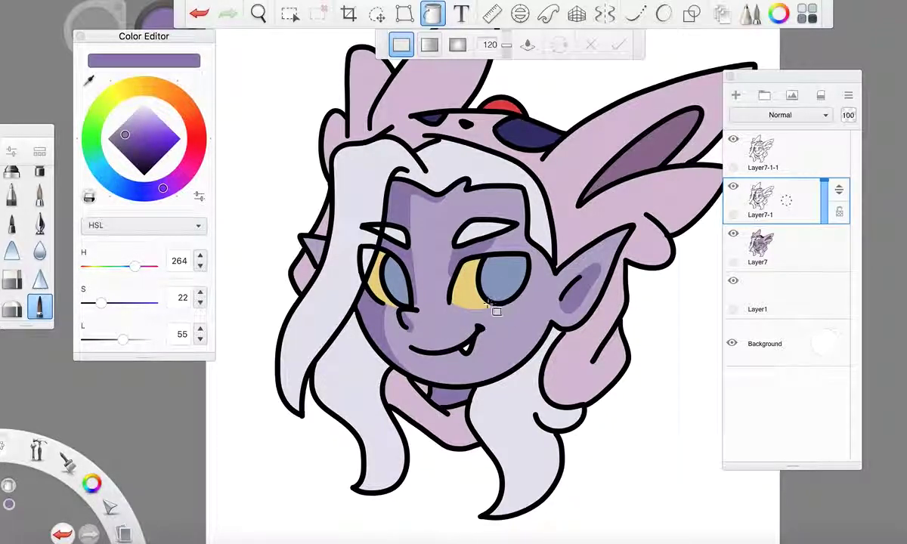
pyautogui.click(143, 102)
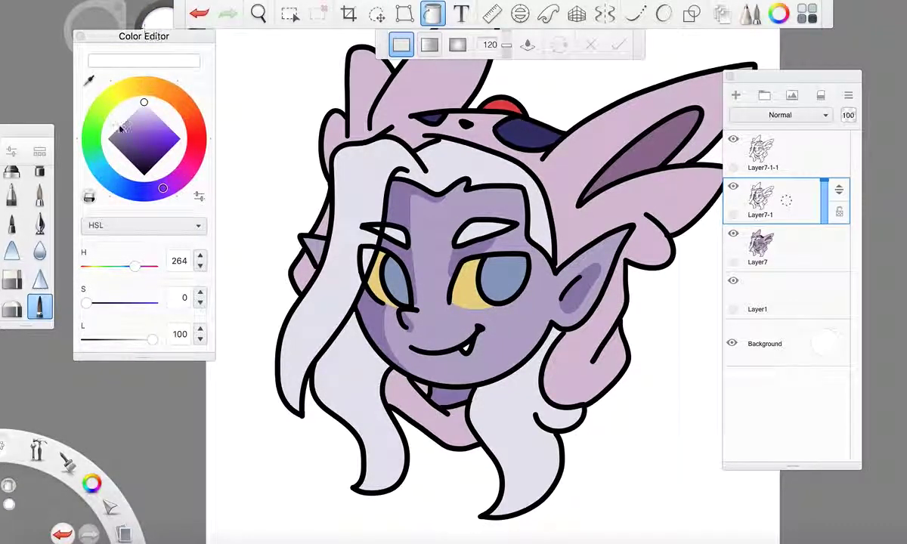
pyautogui.click(40, 279)
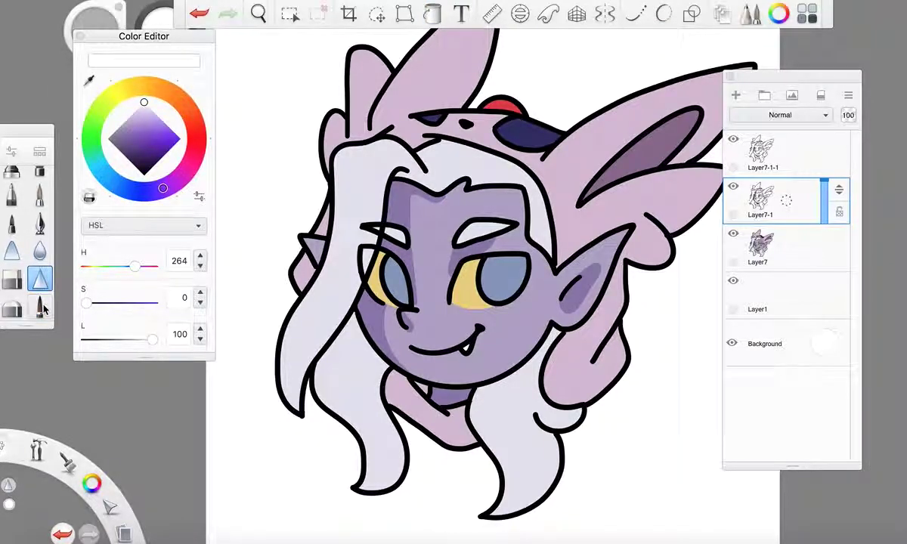
pyautogui.click(42, 306)
pyautogui.scroll(3, 527, 328)
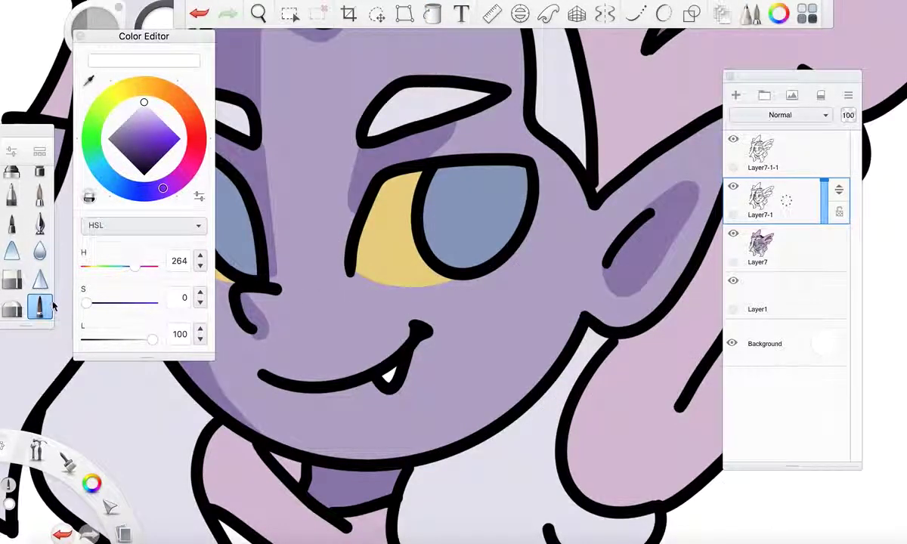
pyautogui.click(663, 14)
pyautogui.scroll(-3, 635, 154)
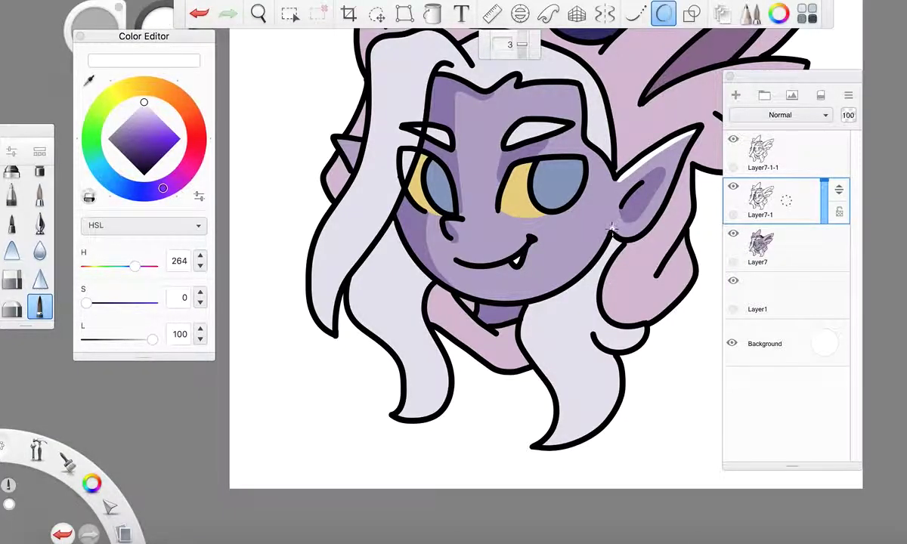
pyautogui.moveTo(599, 230); pyautogui.dragTo(542, 289)
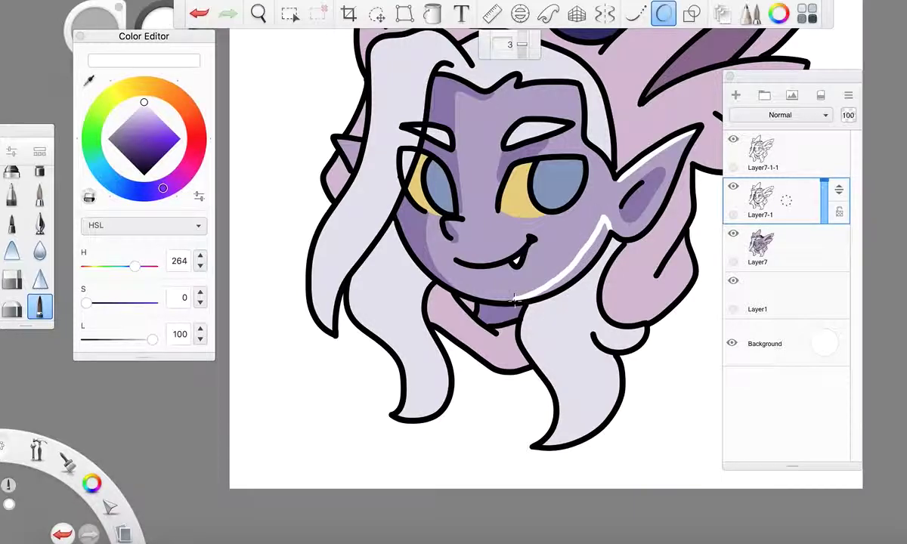
pyautogui.scroll(-4, 514, 299)
pyautogui.scroll(4, 561, 286)
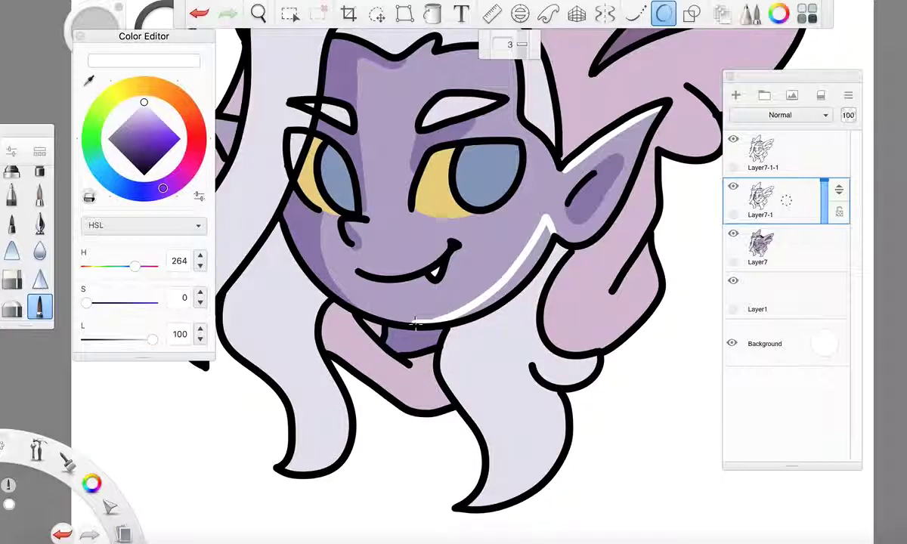
# Try flood-filling the outlined jaw and ear highlights with white, and undo the white highlights
pyautogui.click(432, 14)
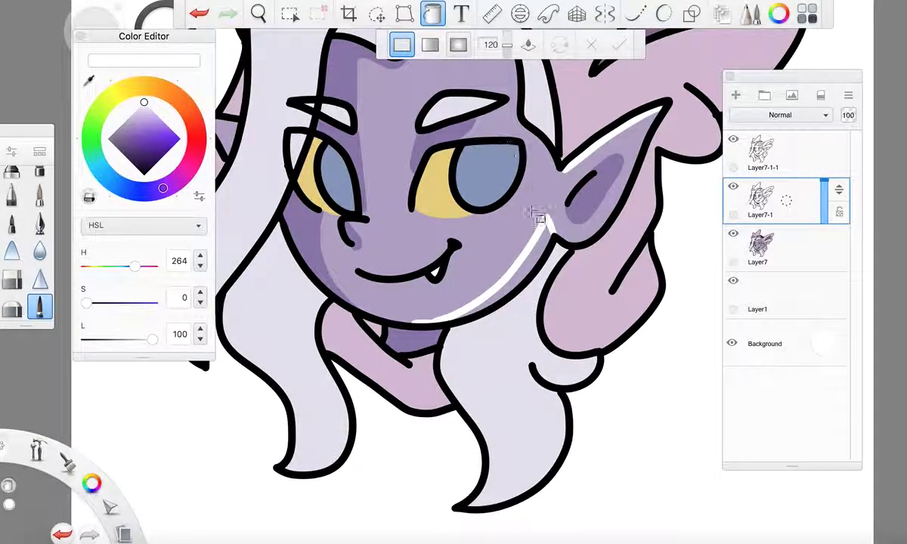
pyautogui.scroll(-4, 547, 255)
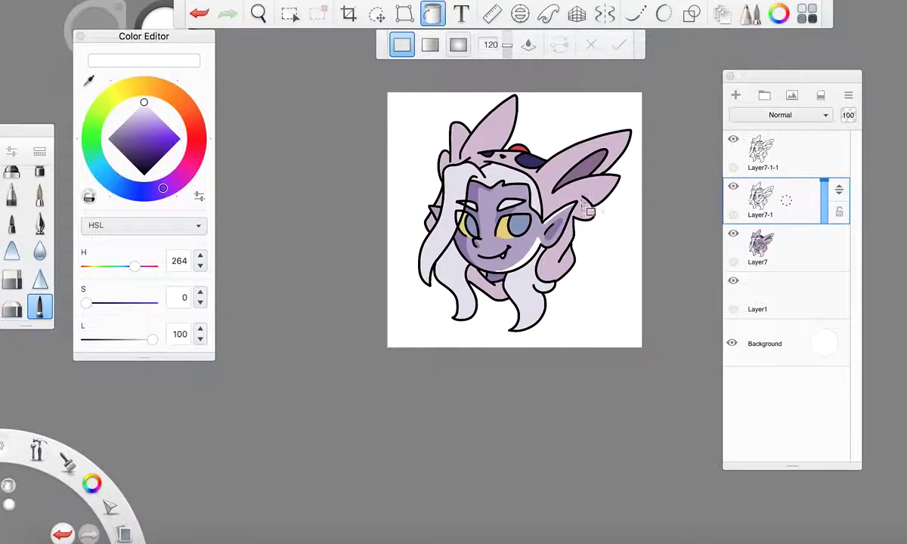
pyautogui.scroll(4, 552, 195)
pyautogui.scroll(-3, 551, 195)
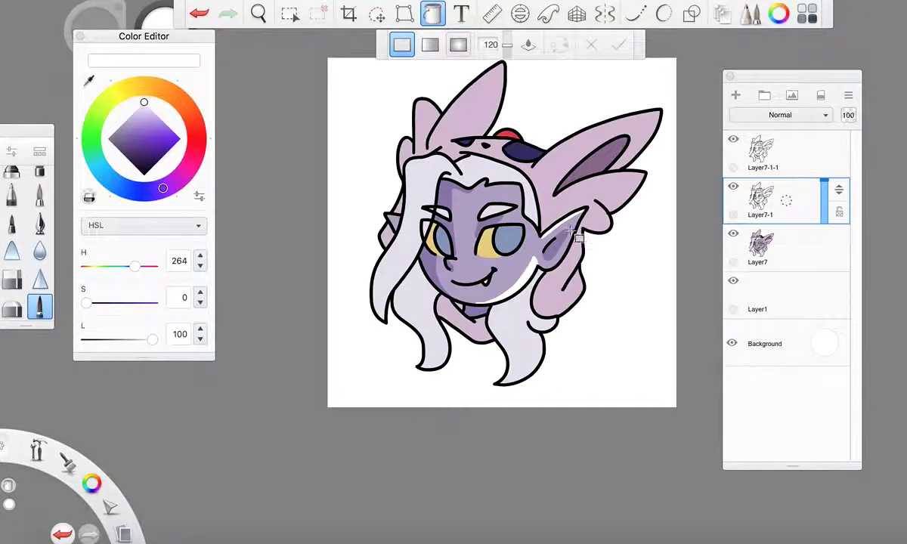
pyautogui.hotkey('ctrl', 'z')
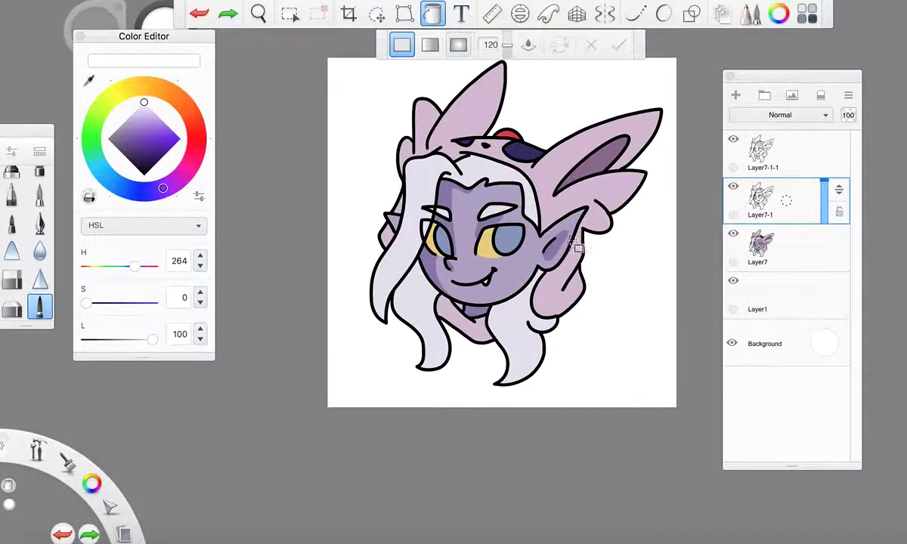
# Sample the face shadow's purple, lower its lightness to 45, and flood-fill the face, inner-ear and neck shadows with it
pyautogui.scroll(3, 475, 236)
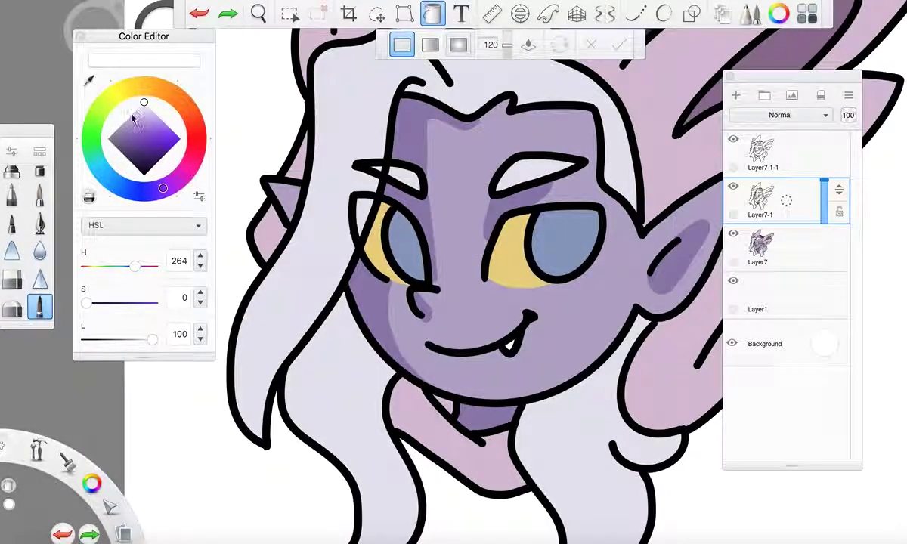
pyautogui.click(90, 81)
pyautogui.click(374, 290)
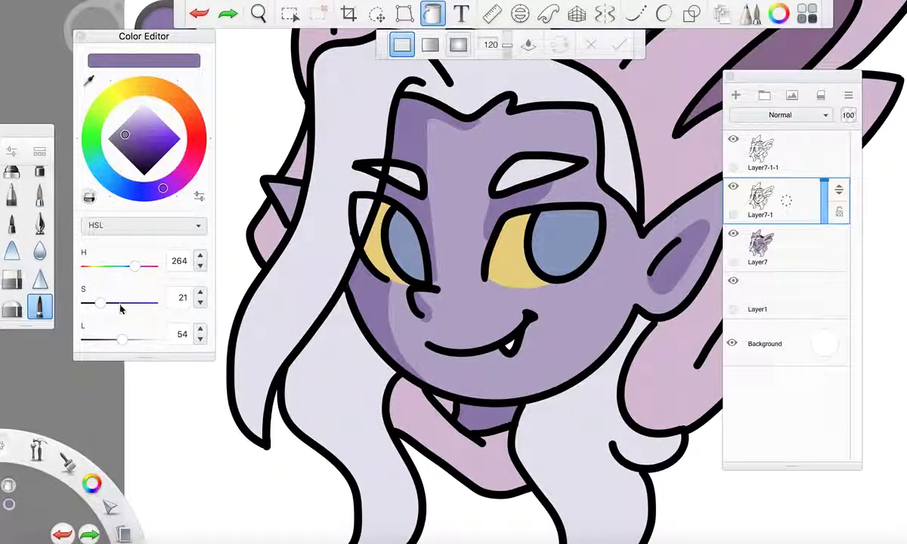
pyautogui.moveTo(117, 343); pyautogui.dragTo(114, 341)
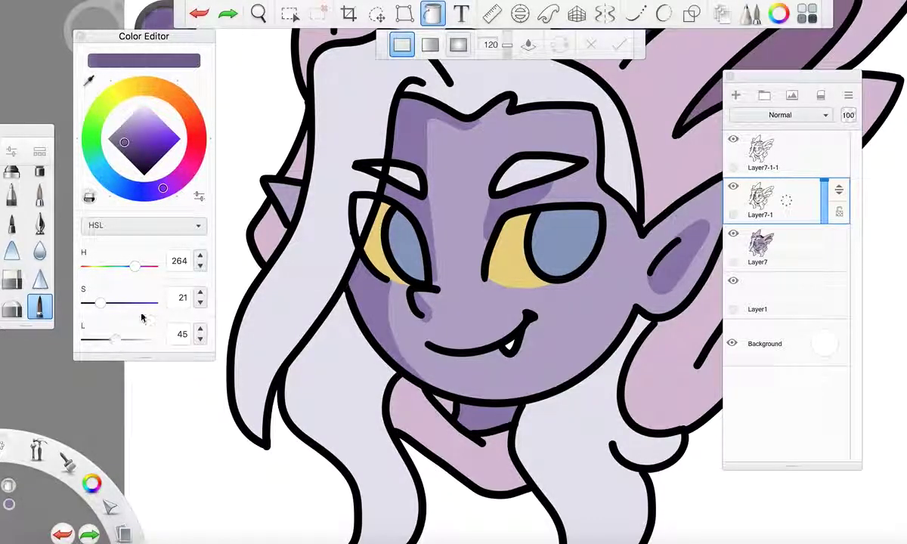
pyautogui.click(412, 151)
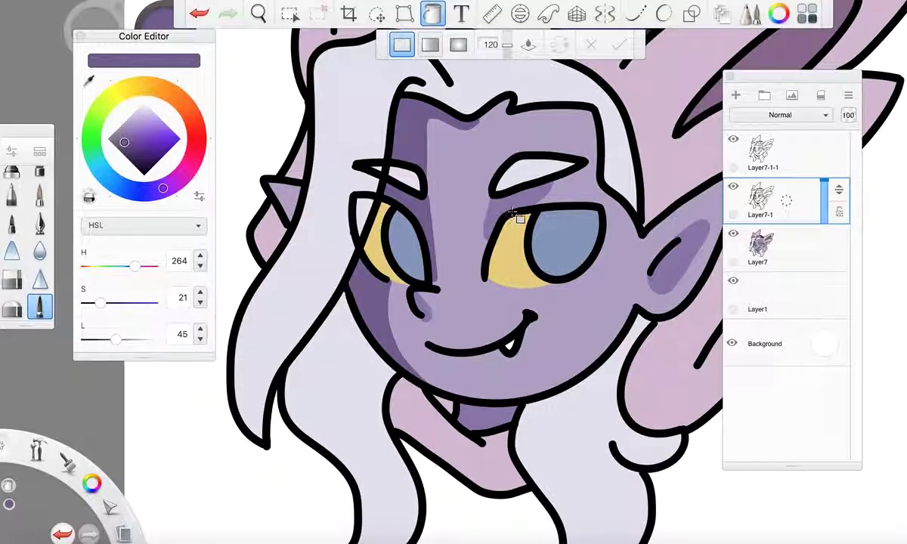
pyautogui.scroll(-5, 518, 210)
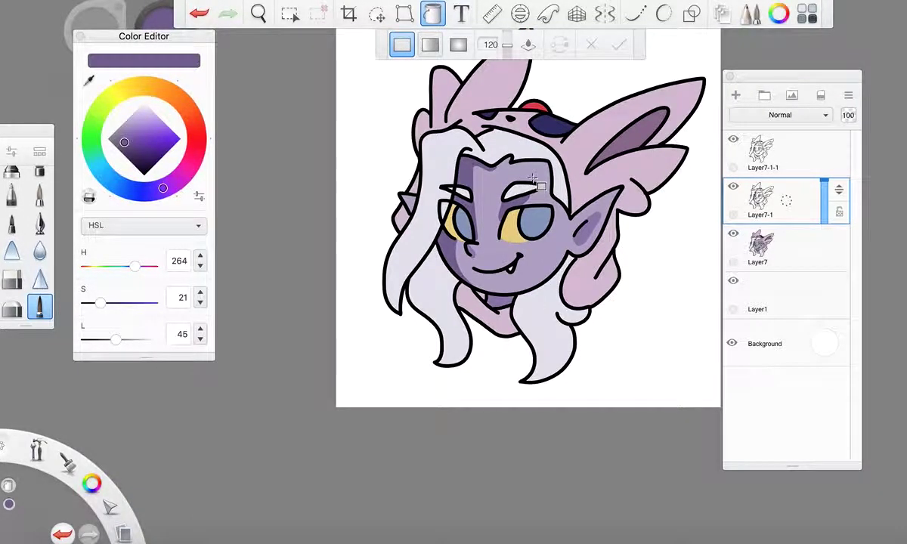
# Lower the purple's lightness to 36 and refill the forehead, cheek, brow, inner-ear, neck and far-ear shadows
pyautogui.scroll(3, 529, 178)
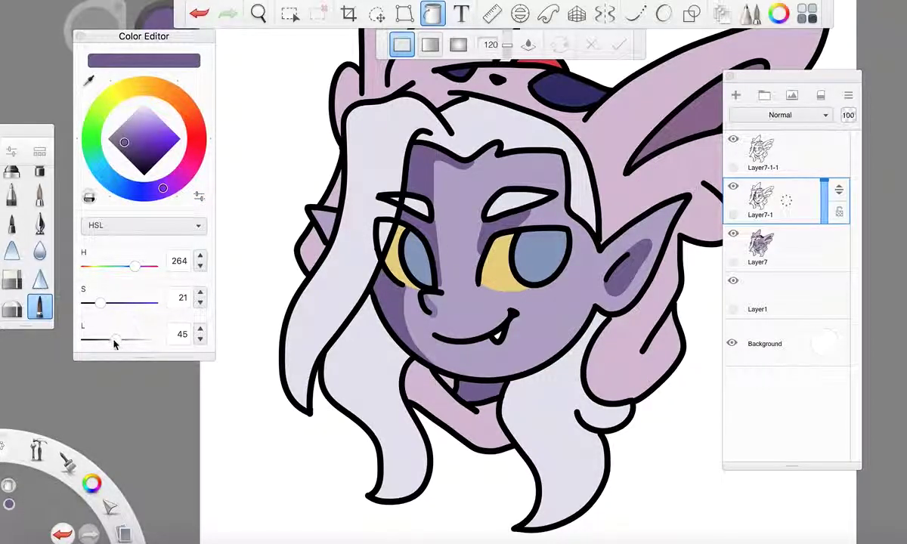
pyautogui.moveTo(114, 344); pyautogui.dragTo(109, 340)
pyautogui.click(428, 185)
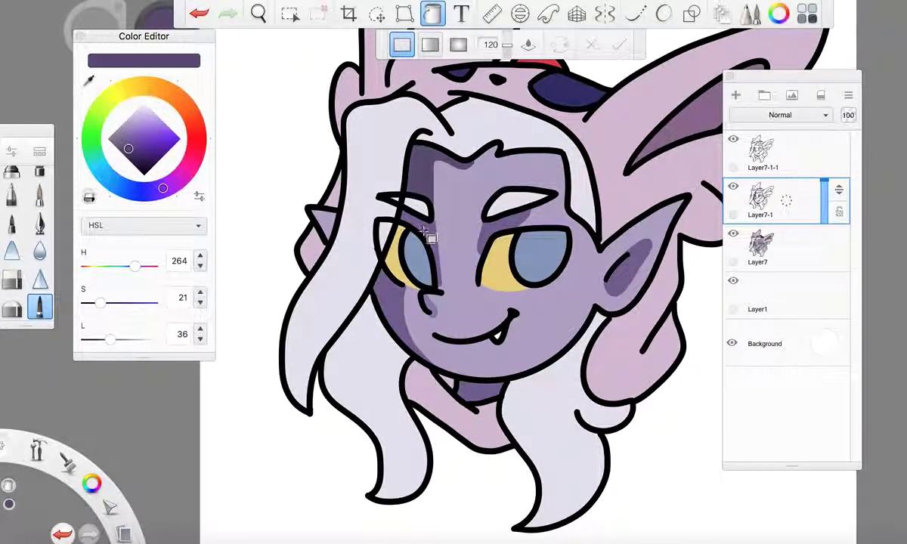
pyautogui.click(395, 303)
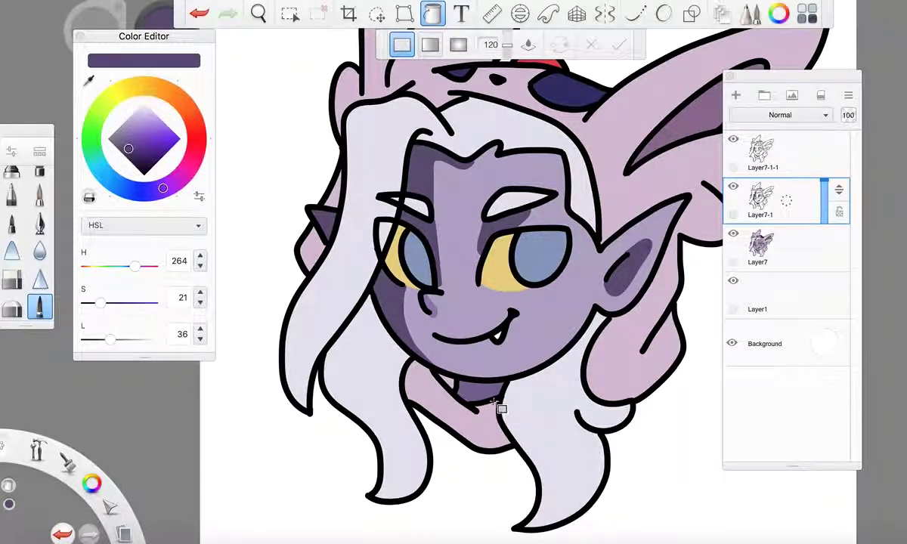
pyautogui.scroll(-4, 477, 389)
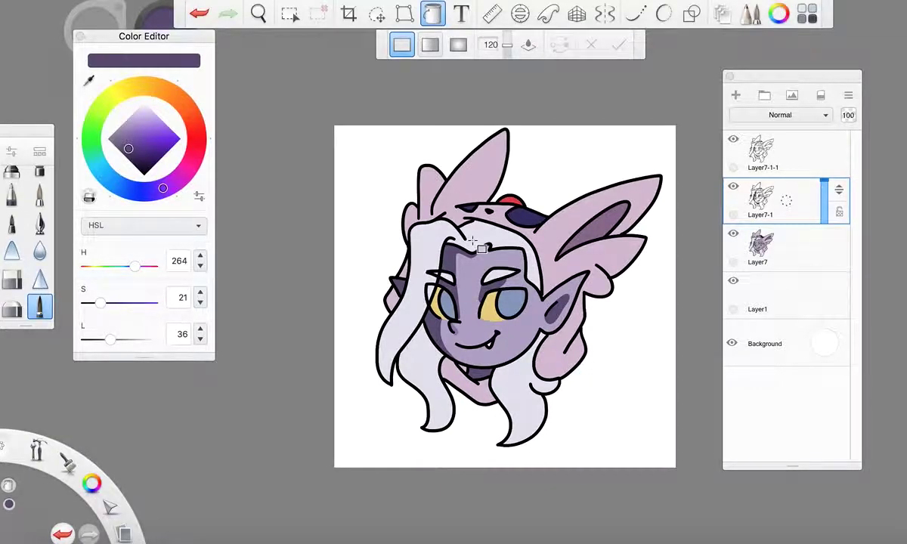
# Mix a lighter eye yellow at HSL 45, 59, 79 and outline the lower highlight of the fully visible eye using Predictive Stroke
pyautogui.scroll(3, 490, 294)
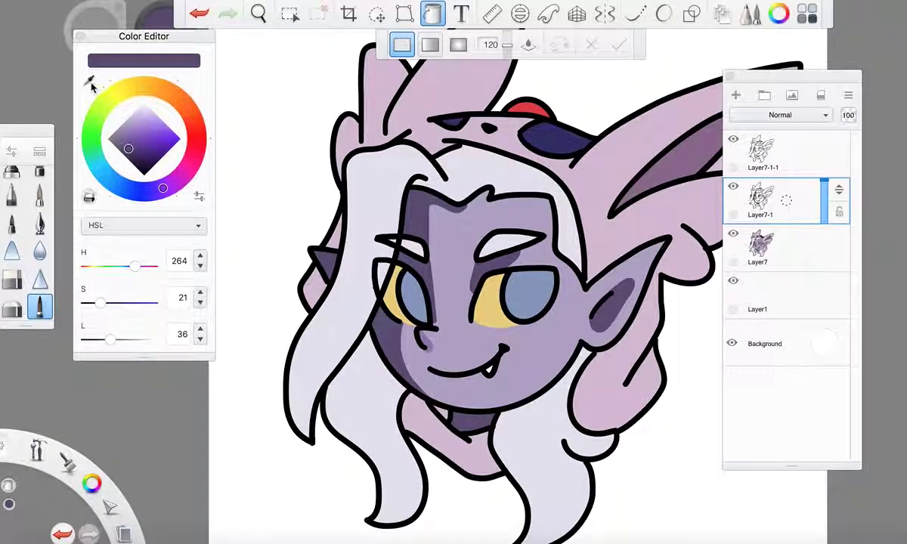
pyautogui.click(482, 302)
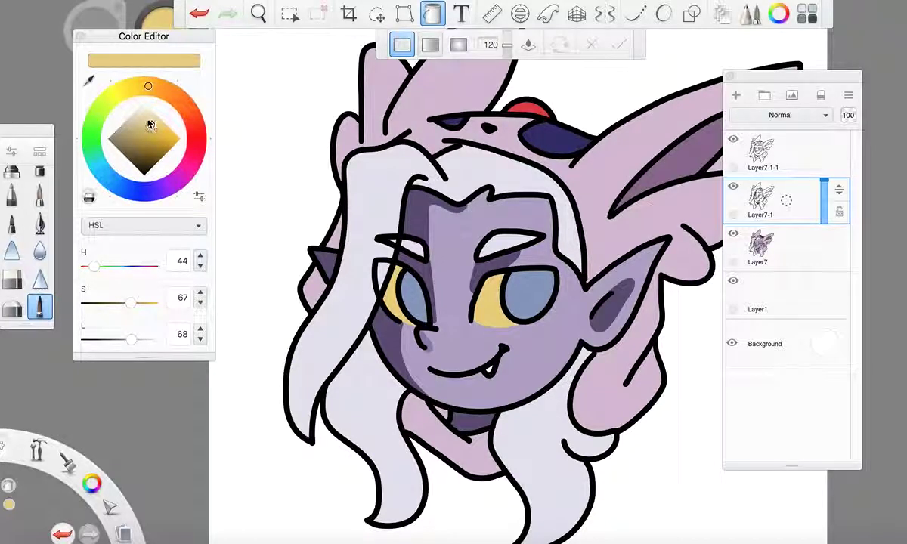
pyautogui.moveTo(149, 125); pyautogui.dragTo(147, 116)
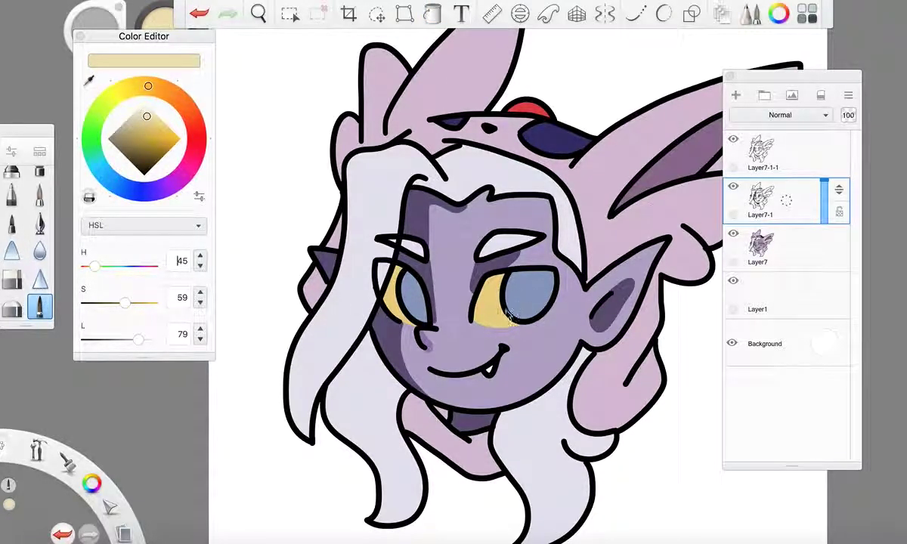
pyautogui.scroll(5, 507, 314)
pyautogui.moveTo(472, 248)
pyautogui.mouseDown()
pyautogui.moveTo(415, 284)
pyautogui.moveTo(405, 355)
pyautogui.moveTo(444, 376)
pyautogui.moveTo(516, 375)
pyautogui.moveTo(594, 358)
pyautogui.mouseUp()
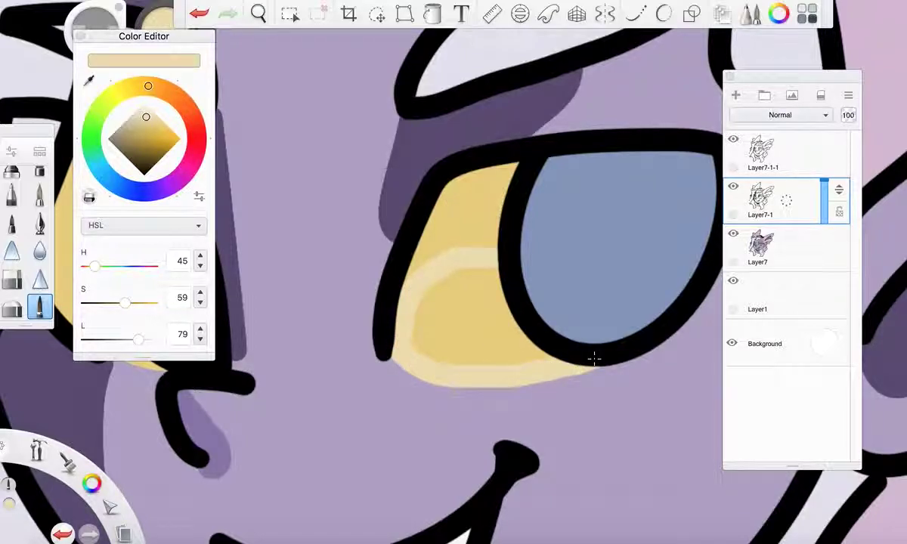
pyautogui.hotkey('ctrl', 'z')
pyautogui.click(665, 16)
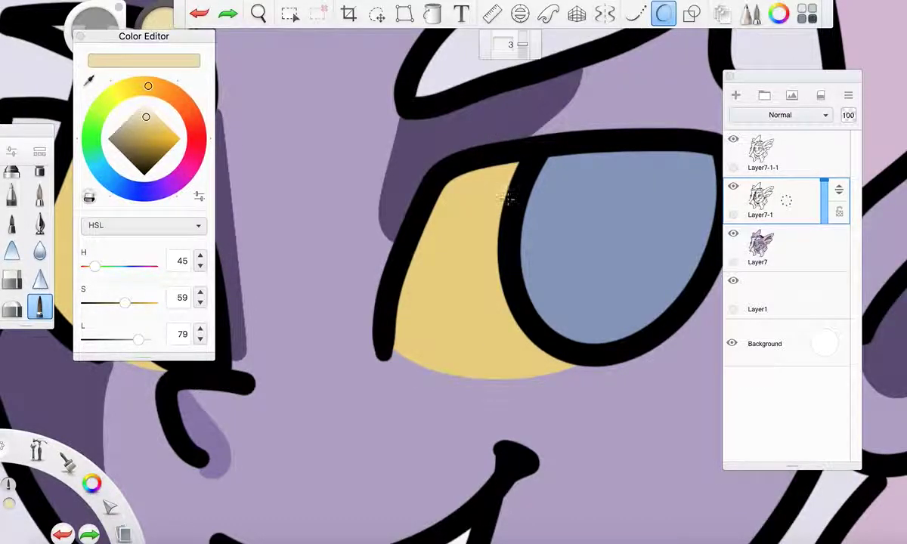
pyautogui.moveTo(499, 266)
pyautogui.mouseDown()
pyautogui.moveTo(408, 293)
pyautogui.moveTo(400, 331)
pyautogui.moveTo(422, 364)
pyautogui.moveTo(486, 379)
pyautogui.moveTo(578, 355)
pyautogui.mouseUp()
pyautogui.scroll(-5, 461, 287)
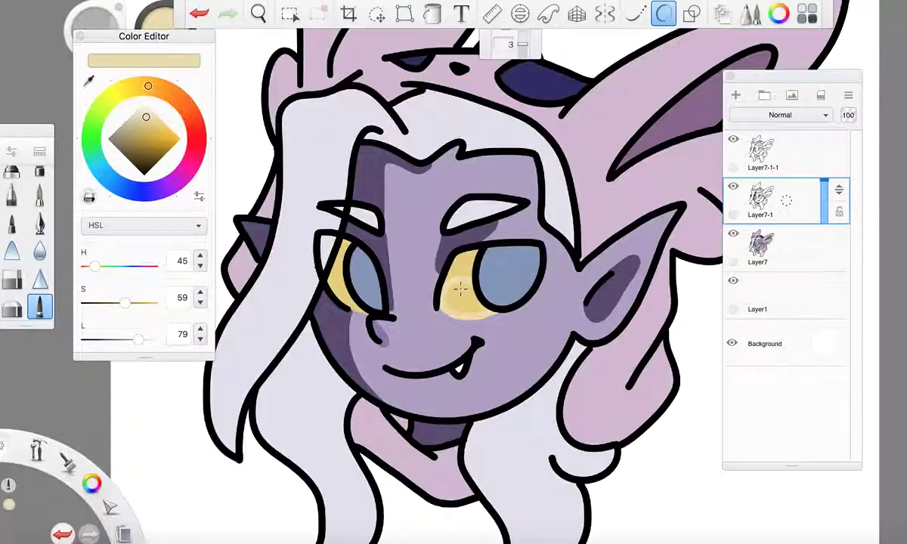
# Outline the matching lighter-yellow highlight in the eye partly covered by hair
pyautogui.hscroll(-1, 453, 289)
pyautogui.scroll(5, 372, 264)
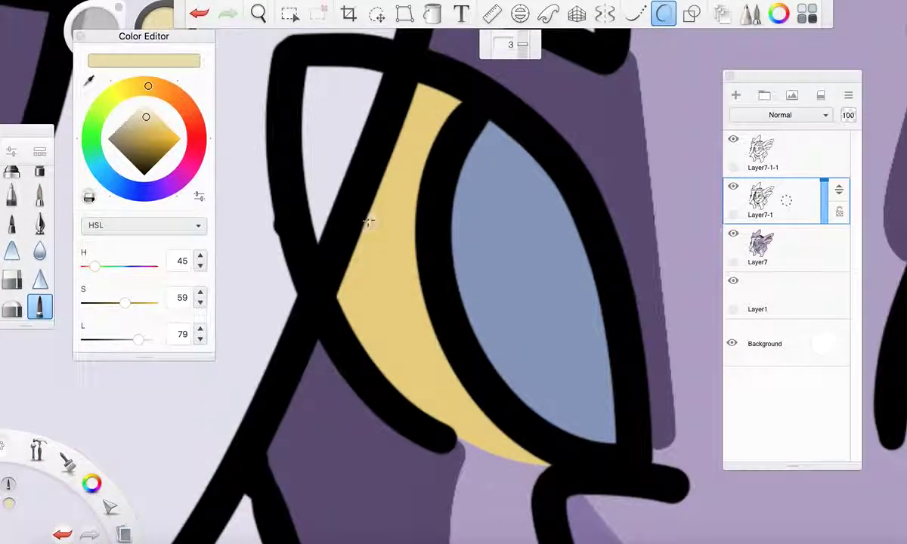
pyautogui.moveTo(370, 217); pyautogui.dragTo(426, 263)
pyautogui.moveTo(423, 408)
pyautogui.mouseDown()
pyautogui.moveTo(456, 428)
pyautogui.moveTo(551, 451)
pyautogui.mouseUp()
# Flood-fill the outlined lower highlights in both eyes with the lighter yellow
pyautogui.click(433, 12)
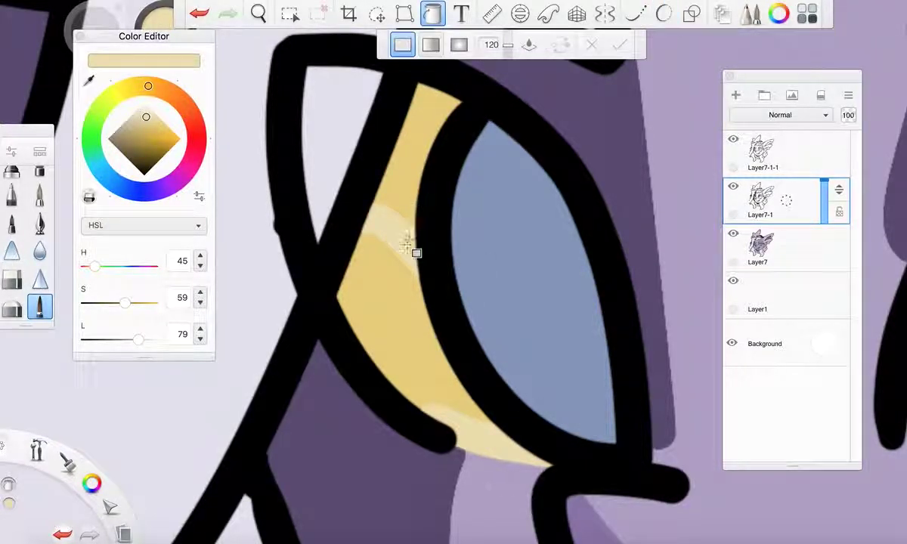
pyautogui.click(386, 277)
pyautogui.scroll(-3, 385, 278)
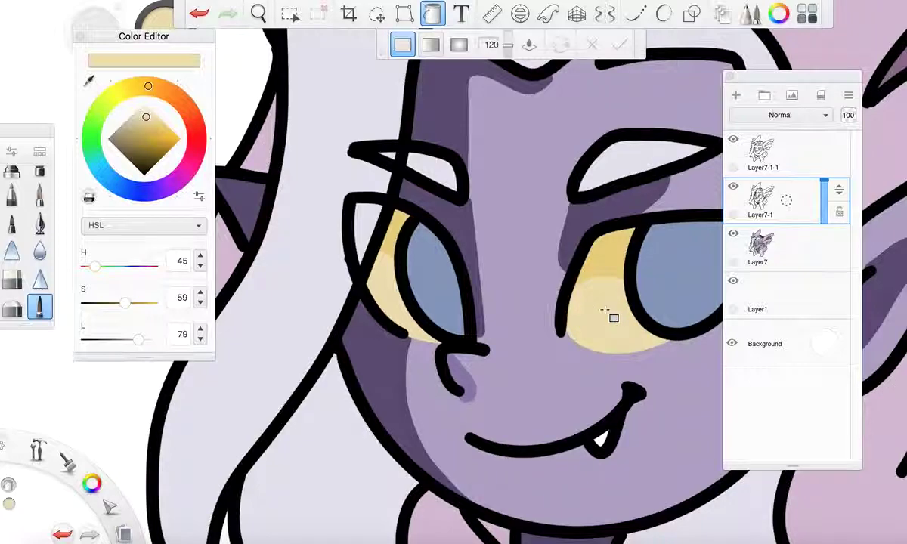
pyautogui.scroll(-3, 604, 314)
# Sample the iris blue, adjust it to a deeper blue at HSL 220, 52, 53, and select the inking brush
pyautogui.scroll(4, 612, 317)
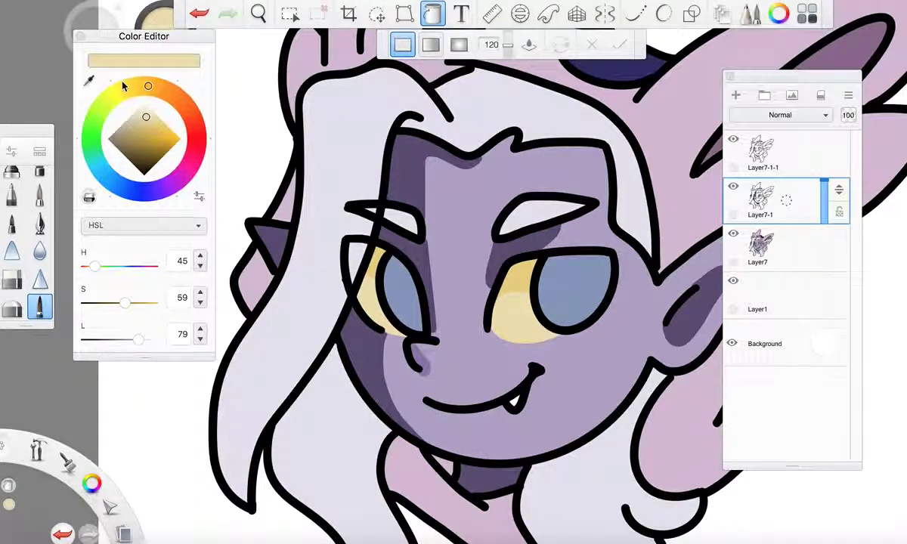
pyautogui.click(90, 80)
pyautogui.click(555, 280)
pyautogui.click(145, 130)
pyautogui.moveTo(146, 133); pyautogui.dragTo(144, 135)
pyautogui.click(36, 301)
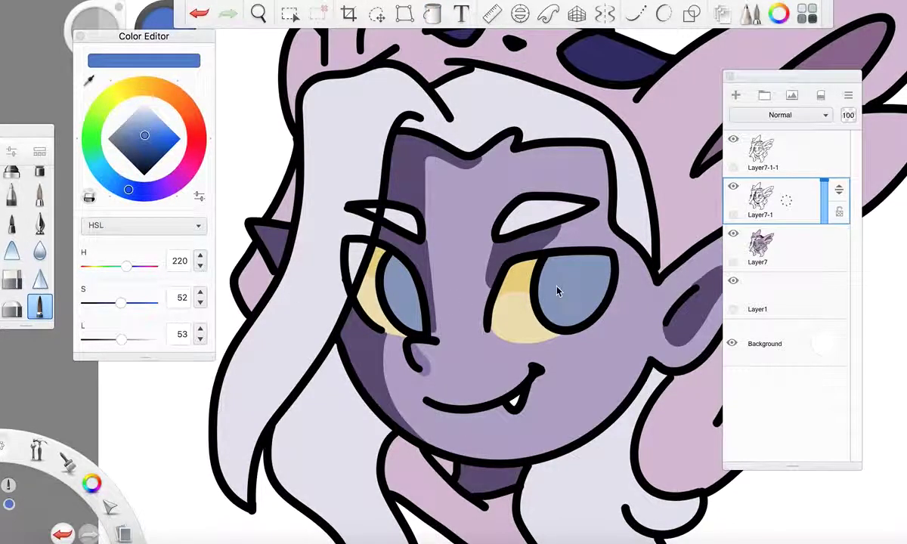
# Try drawing a deeper-blue arc across the iris of the fully visible eye without Predictive Stroke
pyautogui.scroll(5, 521, 269)
pyautogui.moveTo(518, 302); pyautogui.dragTo(646, 274)
pyautogui.hotkey('ctrl', 'z')
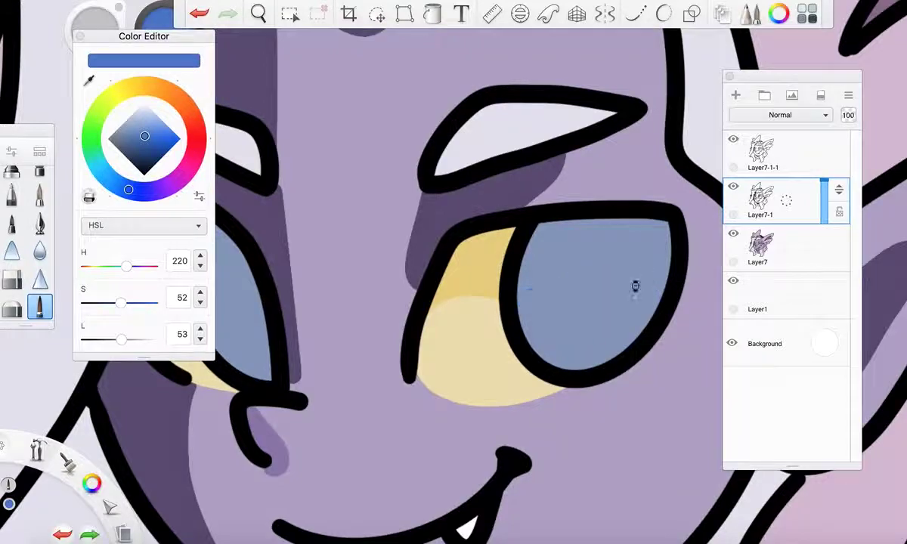
pyautogui.moveTo(523, 332)
pyautogui.mouseDown()
pyautogui.moveTo(536, 296)
pyautogui.moveTo(585, 271)
pyautogui.moveTo(633, 272)
pyautogui.moveTo(654, 312)
pyautogui.mouseUp()
pyautogui.scroll(-5, 653, 313)
pyautogui.scroll(3, 611, 300)
pyautogui.press('super+z')
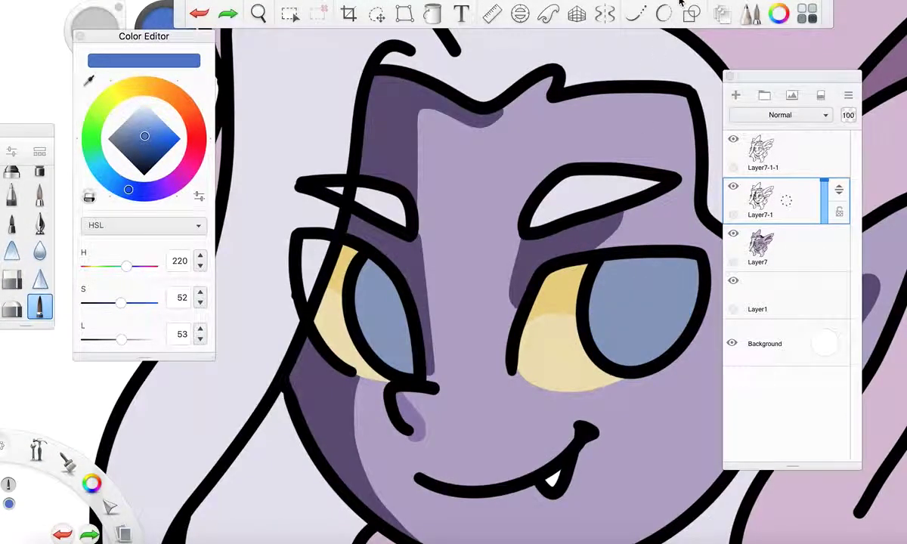
# Outline deeper-blue arcs in the lower part of both irises using Predictive Stroke
pyautogui.click(663, 14)
pyautogui.moveTo(603, 352)
pyautogui.mouseDown()
pyautogui.moveTo(634, 301)
pyautogui.moveTo(676, 334)
pyautogui.mouseUp()
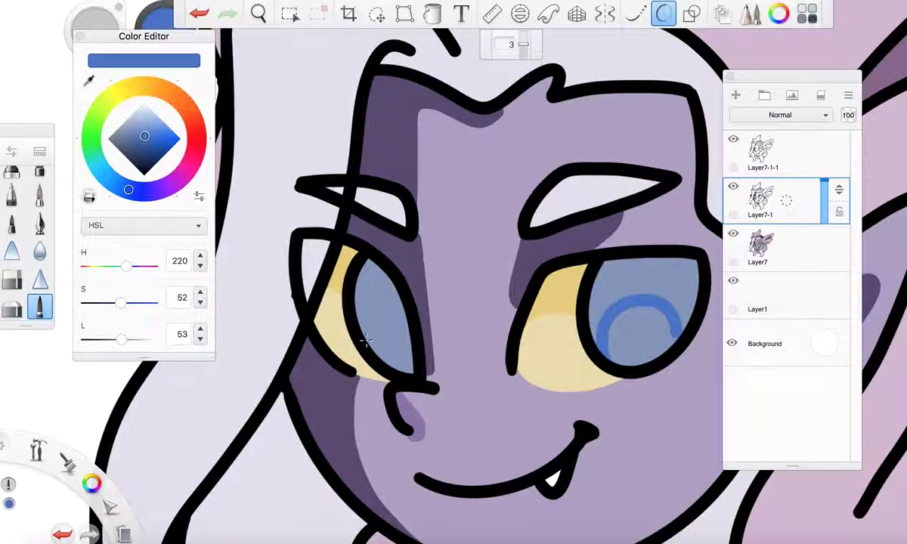
pyautogui.moveTo(366, 340)
pyautogui.mouseDown()
pyautogui.moveTo(369, 308)
pyautogui.moveTo(393, 307)
pyautogui.mouseUp()
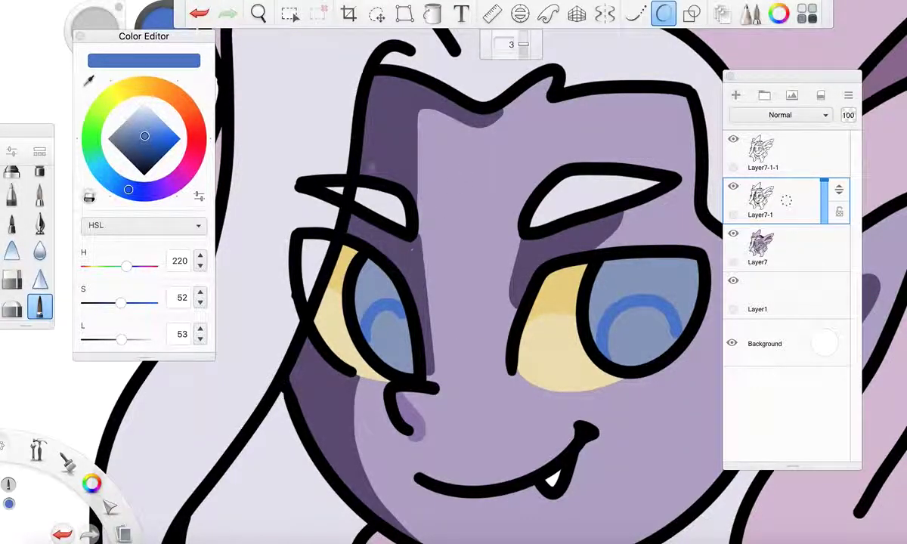
# Flood-fill the outlined lower part of both irises with the deeper blue using solid fill
pyautogui.click(436, 13)
pyautogui.click(399, 341)
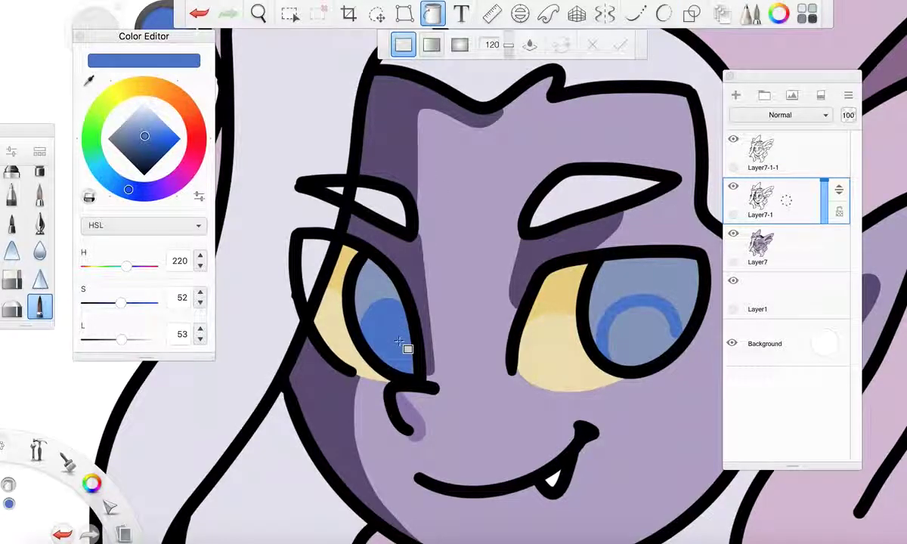
pyautogui.click(627, 344)
# Darken the blue to HSL 220, 63, 29 and flood-fill the upper part of both irises with it
pyautogui.moveTo(147, 148); pyautogui.dragTo(149, 153)
pyautogui.click(370, 297)
pyautogui.click(672, 300)
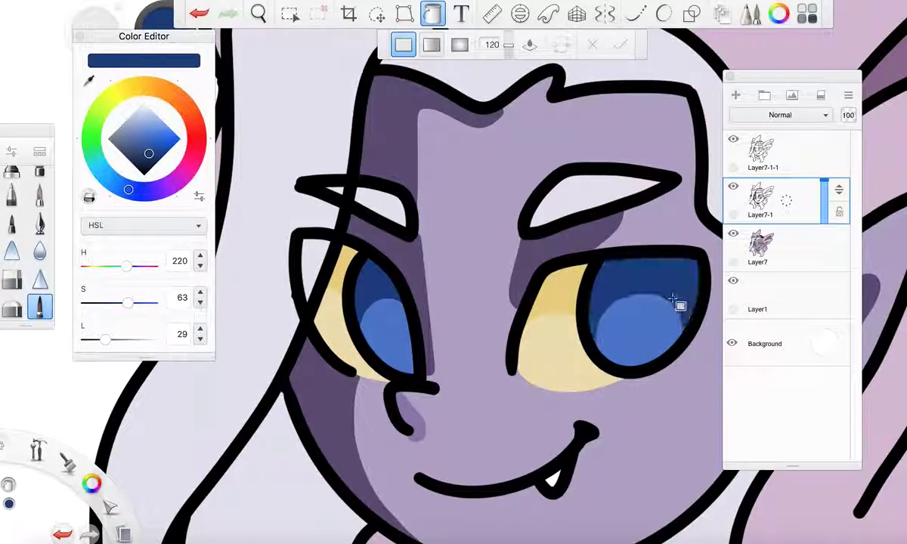
pyautogui.scroll(-5, 673, 301)
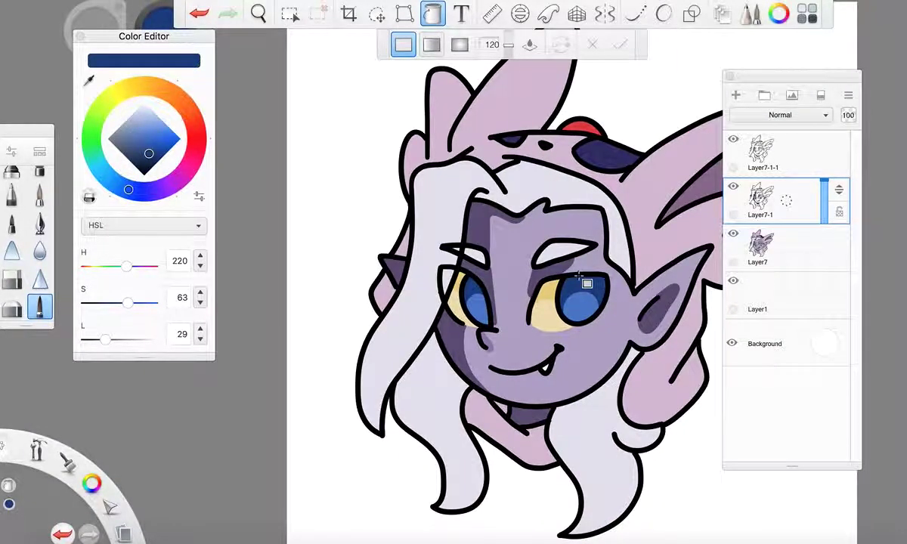
# Lighten the blue to HSL 220, 59, 58 and flood-fill the lower part of both irises with it
pyautogui.scroll(2, 587, 282)
pyautogui.scroll(4, 338, 282)
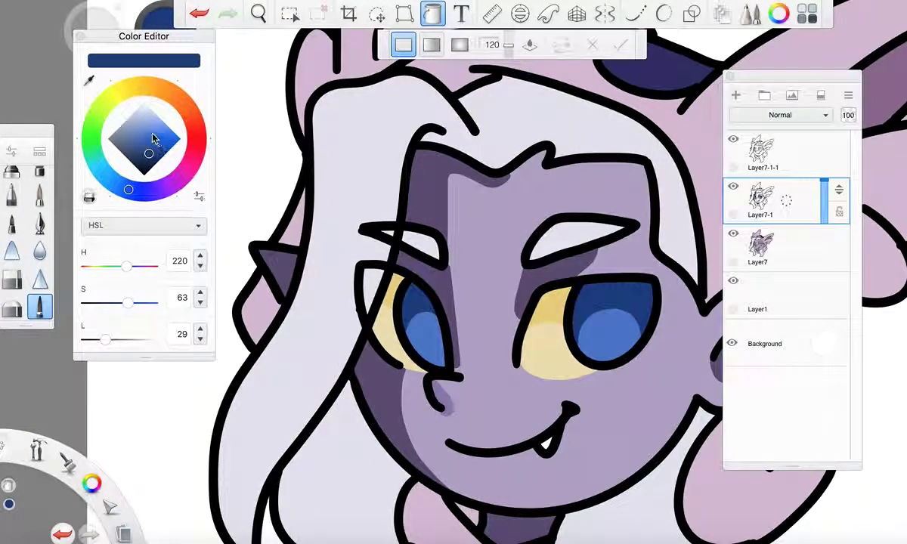
pyautogui.moveTo(155, 140); pyautogui.dragTo(149, 132)
pyautogui.click(607, 344)
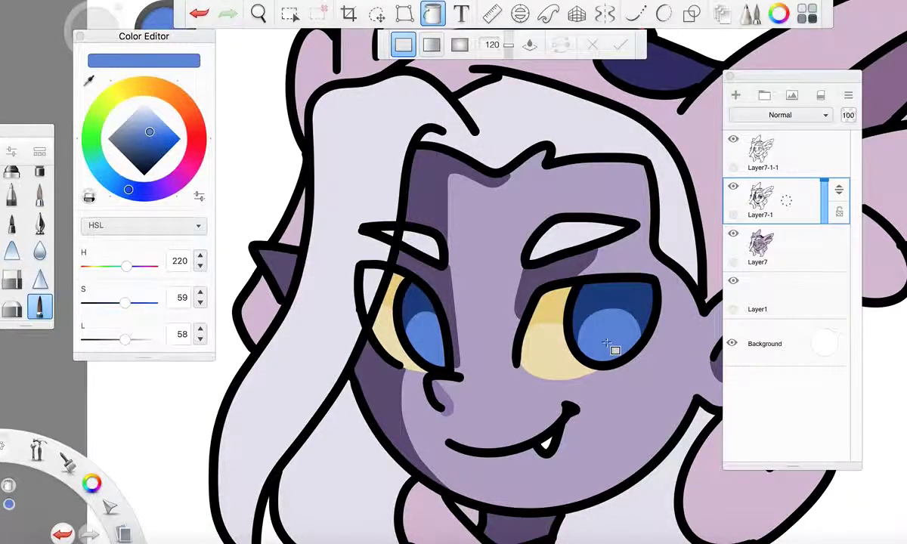
pyautogui.scroll(-5, 612, 344)
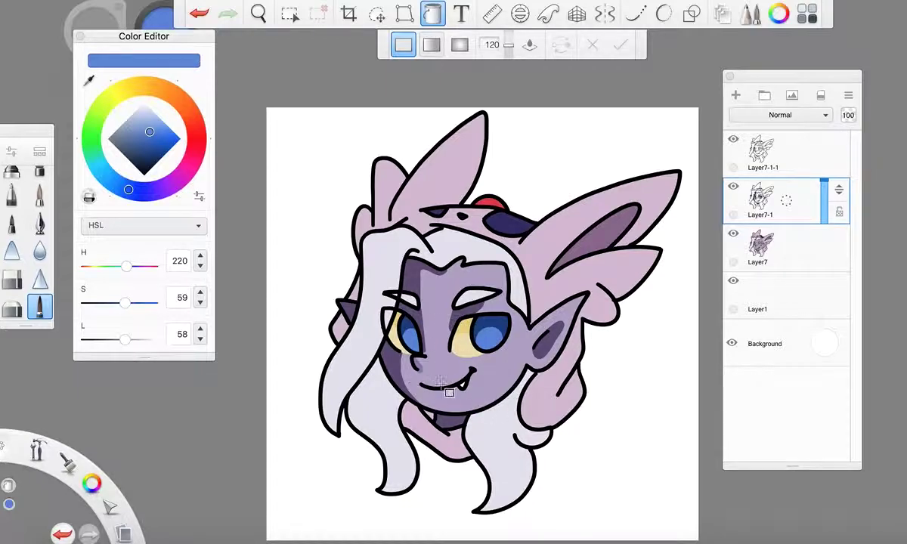
# Add a new empty layer directly above Layer7-1, beneath the top line art layer
pyautogui.scroll(1, 463, 386)
pyautogui.scroll(3, 468, 387)
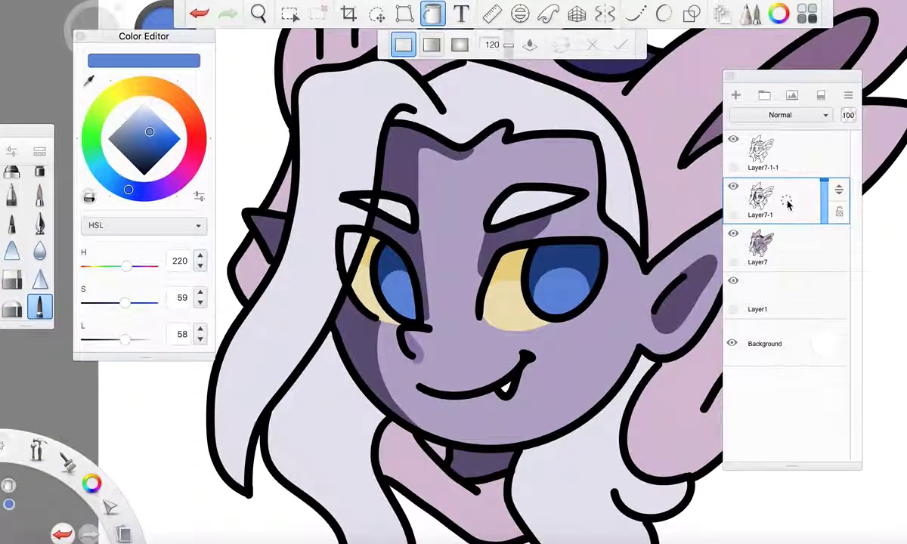
pyautogui.moveTo(779, 203); pyautogui.dragTo(778, 167)
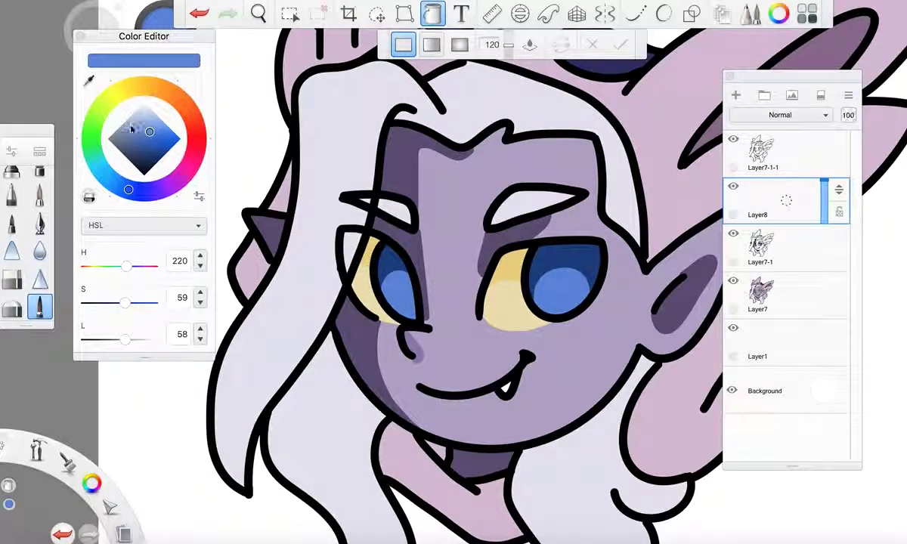
# Sample the hood's light pink, darken it to HSL 304, 32, 61 and choose the Airbrush
pyautogui.click(90, 81)
pyautogui.click(292, 63)
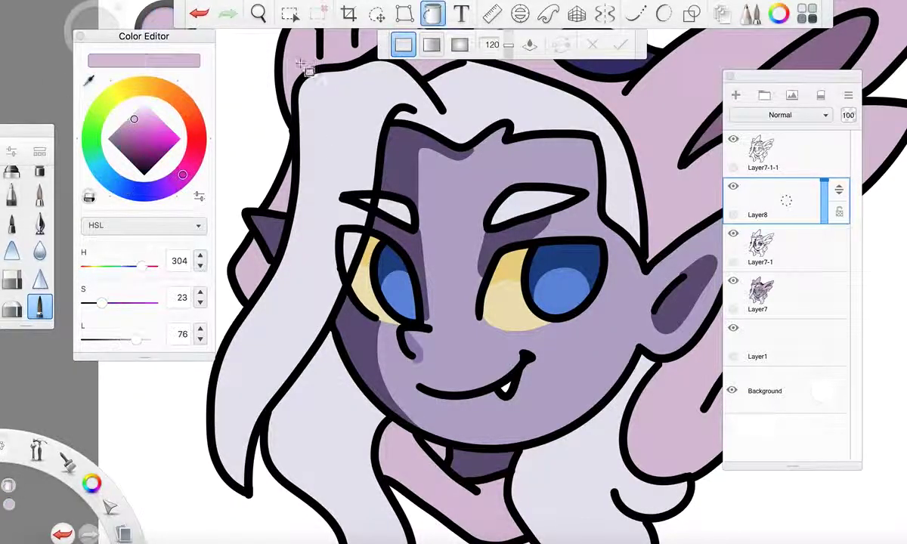
pyautogui.click(139, 131)
pyautogui.moveTo(138, 132); pyautogui.dragTo(134, 132)
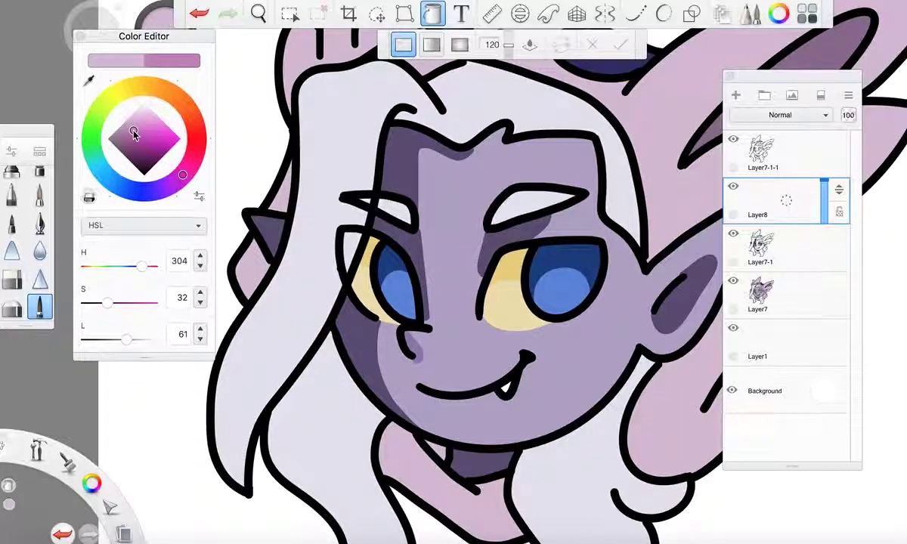
pyautogui.click(39, 179)
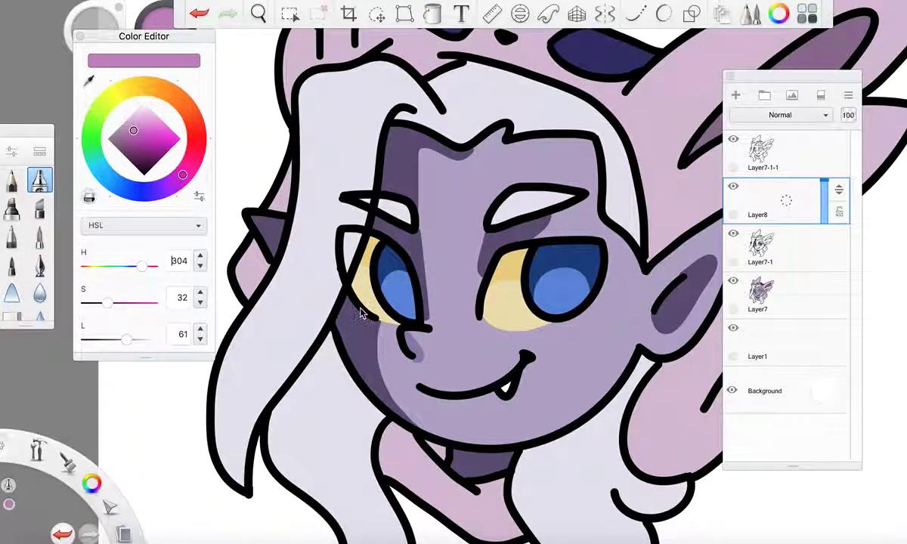
# Undo the trial blush stroke on the cheek and enlarge the Airbrush to size 96.8
pyautogui.moveTo(366, 326)
pyautogui.mouseDown()
pyautogui.moveTo(349, 312)
pyautogui.moveTo(365, 321)
pyautogui.mouseUp()
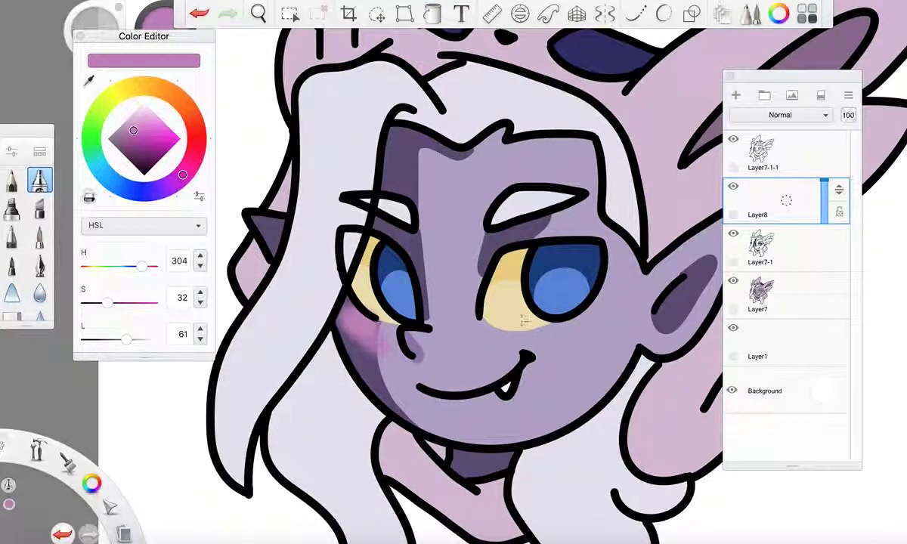
pyautogui.hotkey('ctrl', 'z')
pyautogui.click(37, 181)
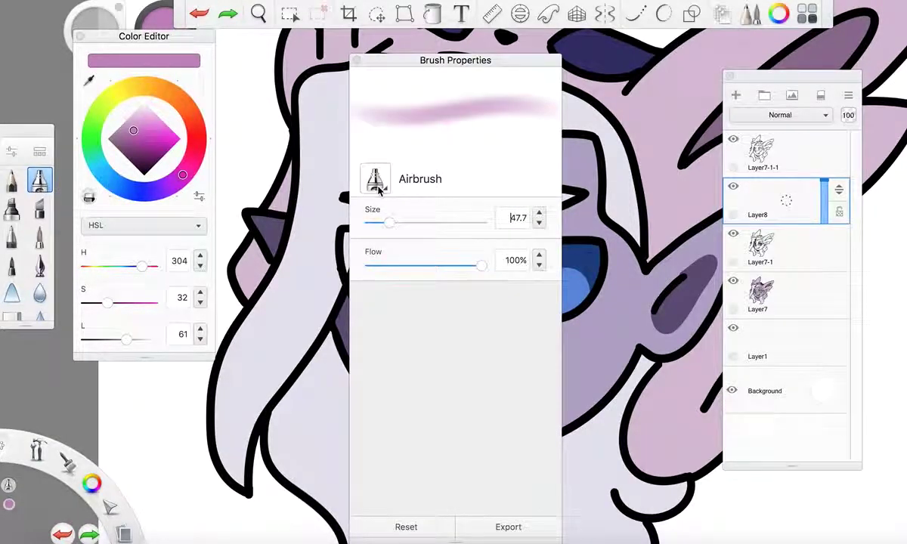
pyautogui.moveTo(405, 223); pyautogui.dragTo(410, 223)
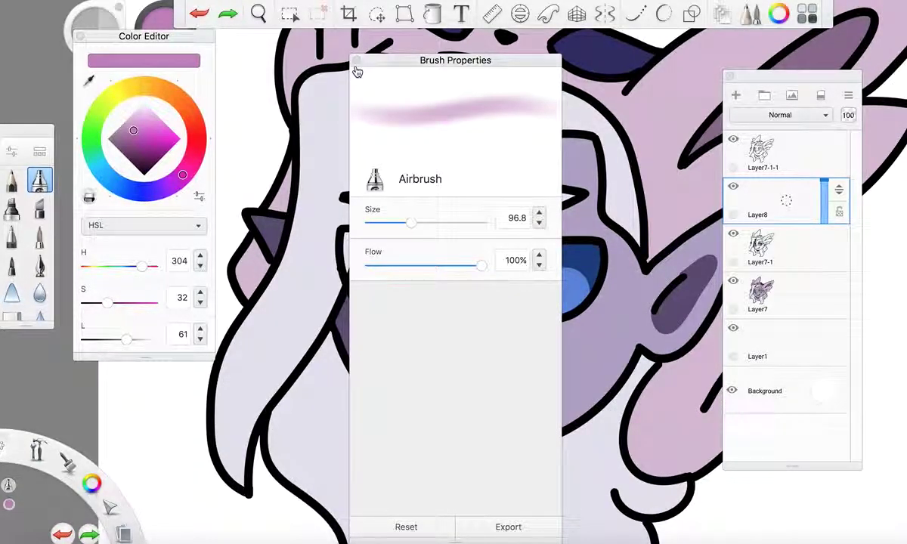
pyautogui.click(355, 60)
# Airbrush soft pink blush under both eyes on Layer8 and lower the layer's opacity to 49%
pyautogui.moveTo(362, 306)
pyautogui.mouseDown()
pyautogui.moveTo(344, 308)
pyautogui.moveTo(374, 316)
pyautogui.mouseUp()
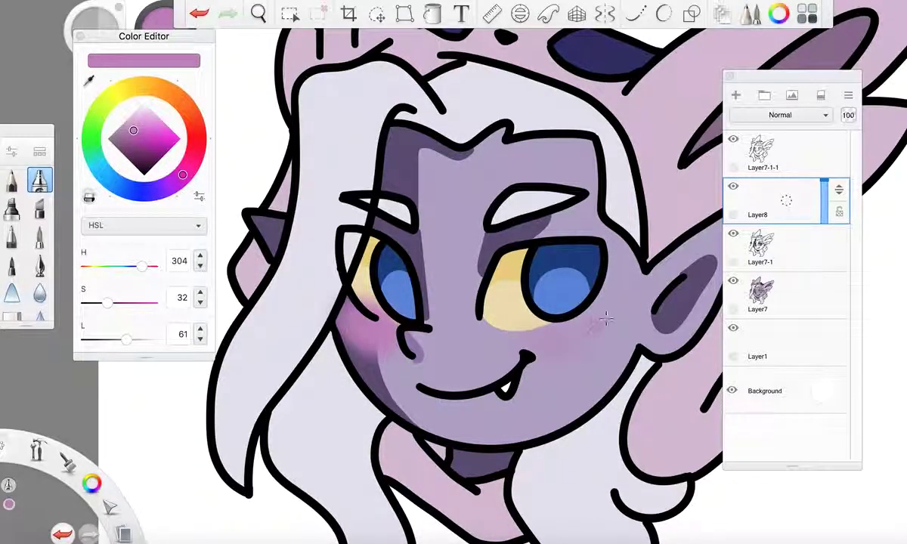
pyautogui.scroll(-2, 595, 333)
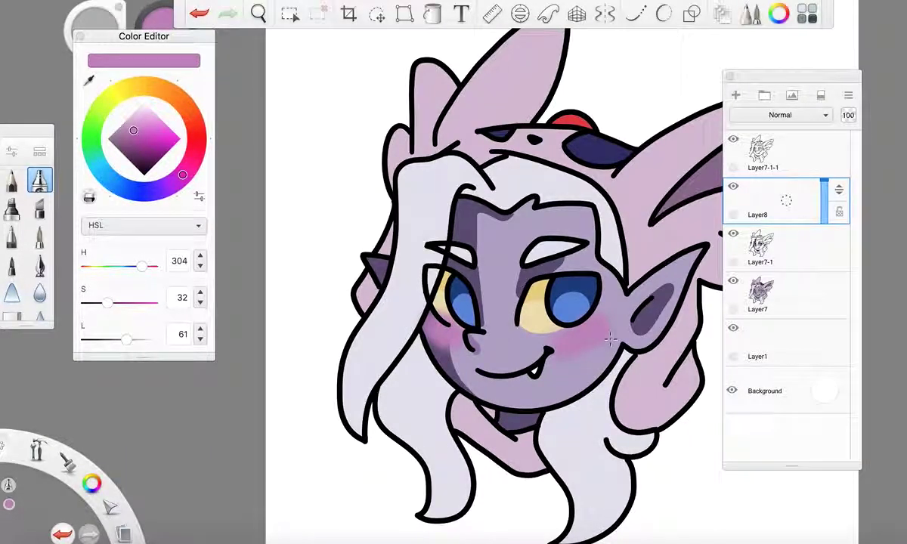
pyautogui.scroll(-2, 604, 334)
pyautogui.scroll(4, 592, 347)
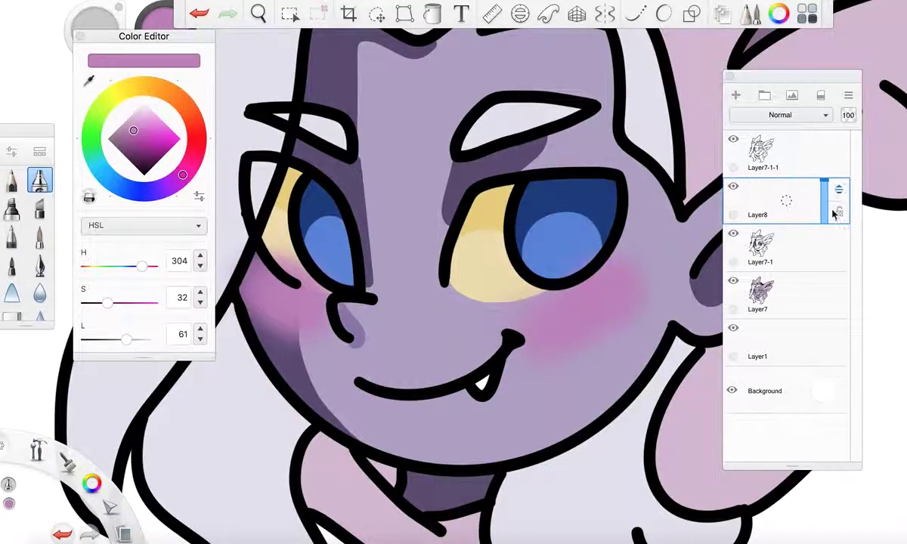
pyautogui.moveTo(825, 206); pyautogui.dragTo(825, 202)
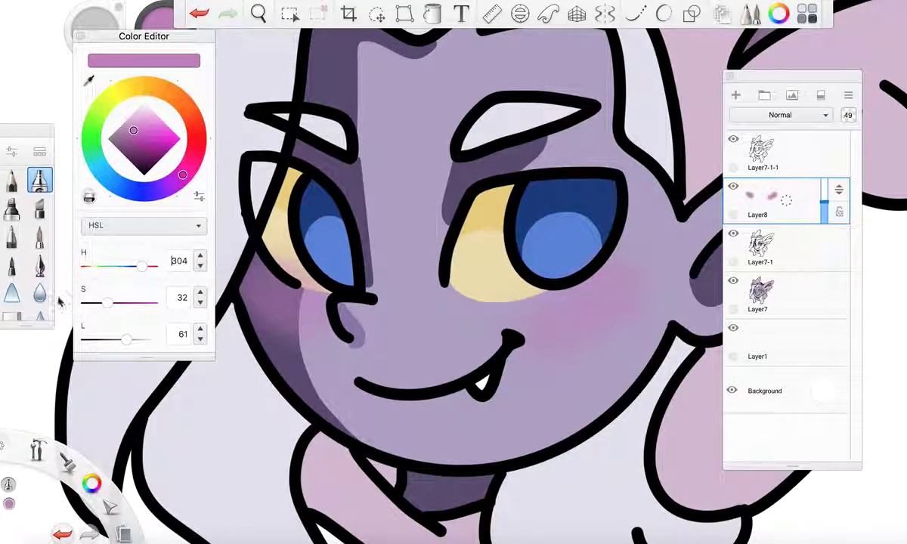
pyautogui.scroll(-2, 30, 264)
pyautogui.click(11, 279)
pyautogui.press('s')
pyautogui.moveTo(279, 236); pyautogui.dragTo(302, 267)
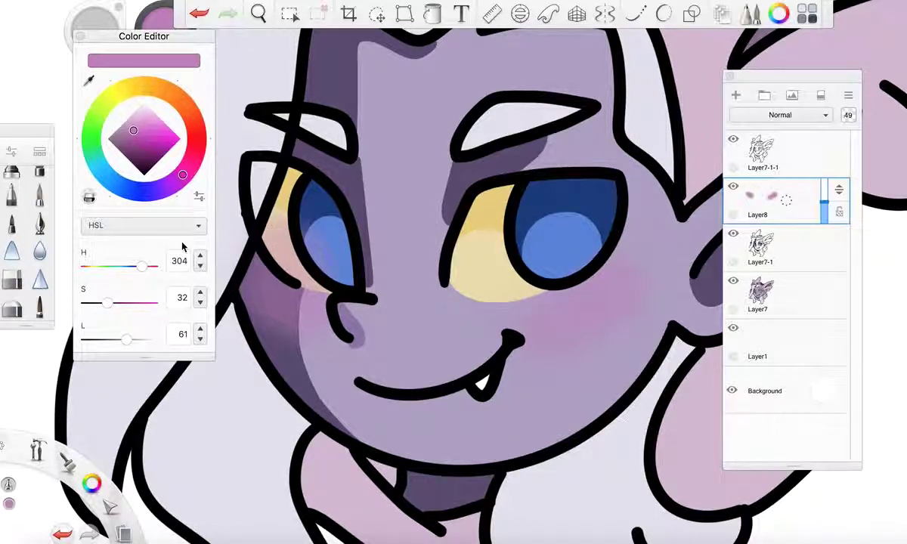
pyautogui.hotkey('ctrl', 'z')
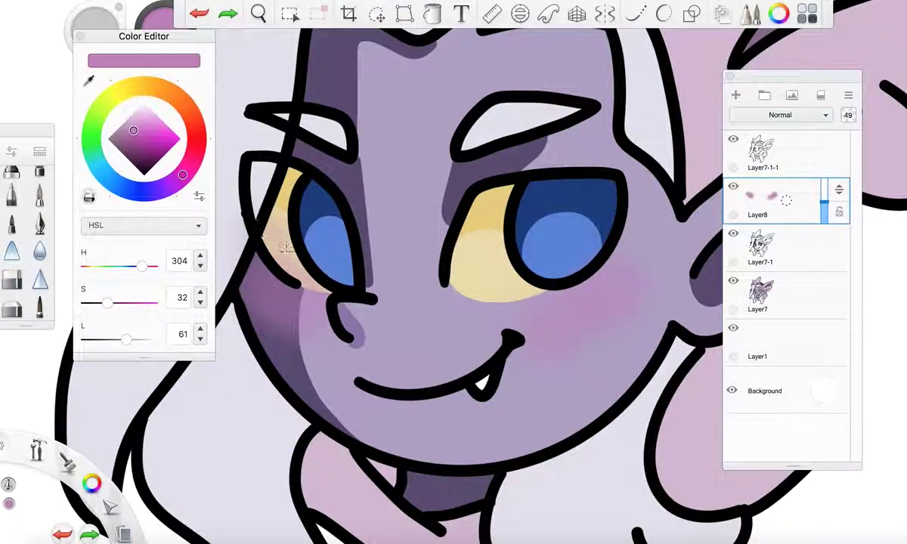
# Reduce the Hard Eraser to size 41.3 and erase the blush overlapping both eyes and the nose
pyautogui.doubleClick(11, 279)
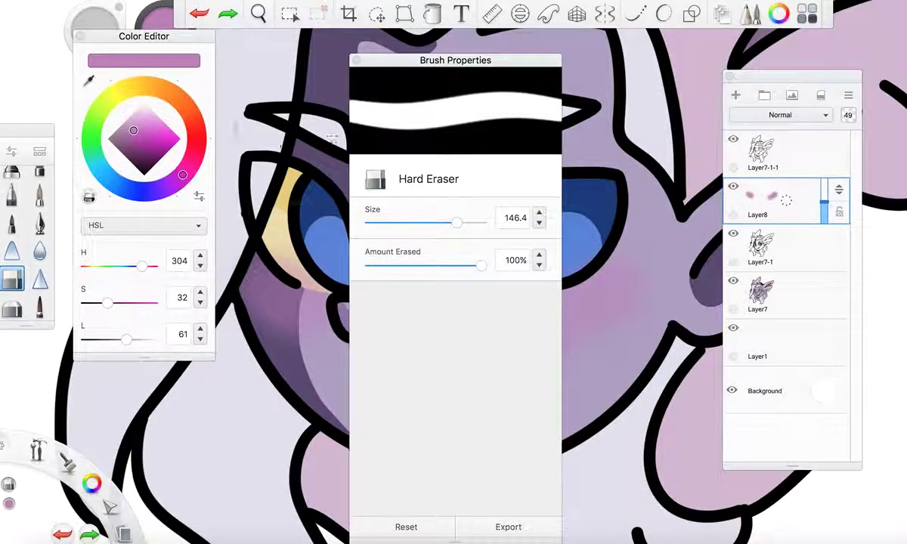
pyautogui.click(411, 222)
pyautogui.click(356, 60)
pyautogui.moveTo(278, 239)
pyautogui.mouseDown()
pyautogui.moveTo(306, 259)
pyautogui.moveTo(285, 256)
pyautogui.mouseUp()
pyautogui.moveTo(338, 281); pyautogui.dragTo(379, 279)
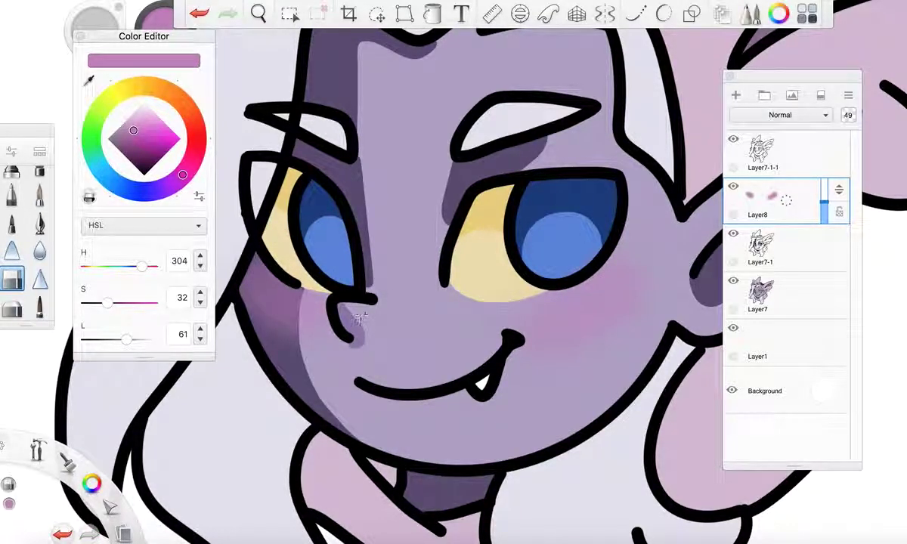
pyautogui.moveTo(468, 287); pyautogui.dragTo(469, 281)
# Try the Multiply blend mode on the blush layer at 100% opacity
pyautogui.scroll(-5, 487, 252)
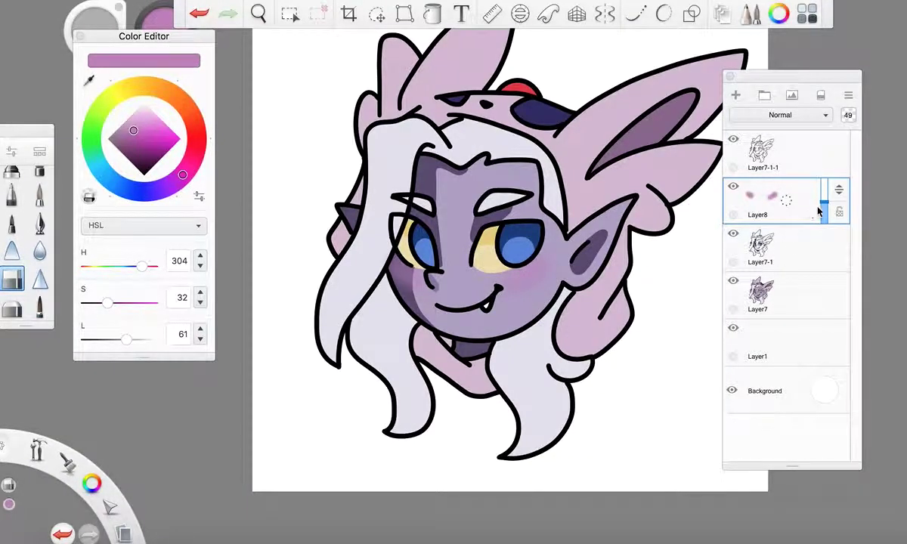
pyautogui.moveTo(822, 198); pyautogui.dragTo(824, 200)
pyautogui.click(795, 116)
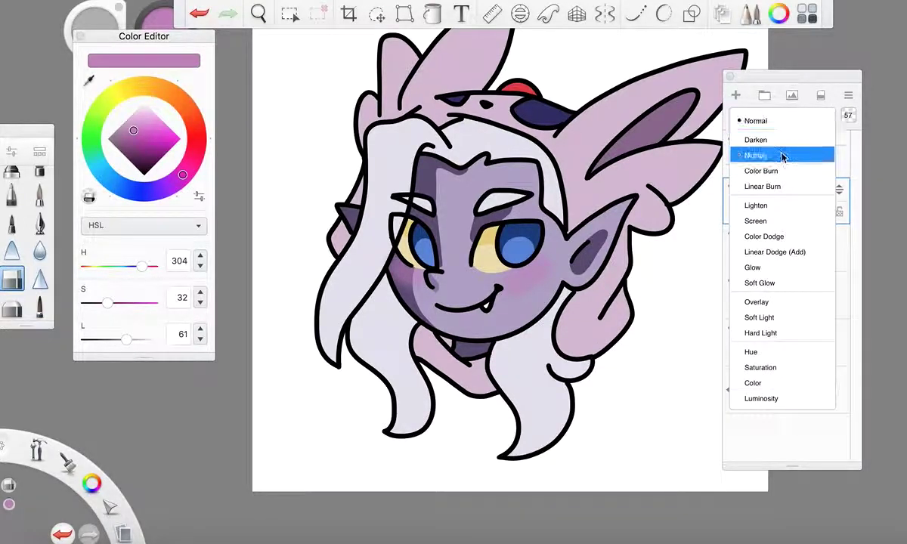
pyautogui.click(783, 152)
pyautogui.moveTo(825, 198); pyautogui.dragTo(825, 170)
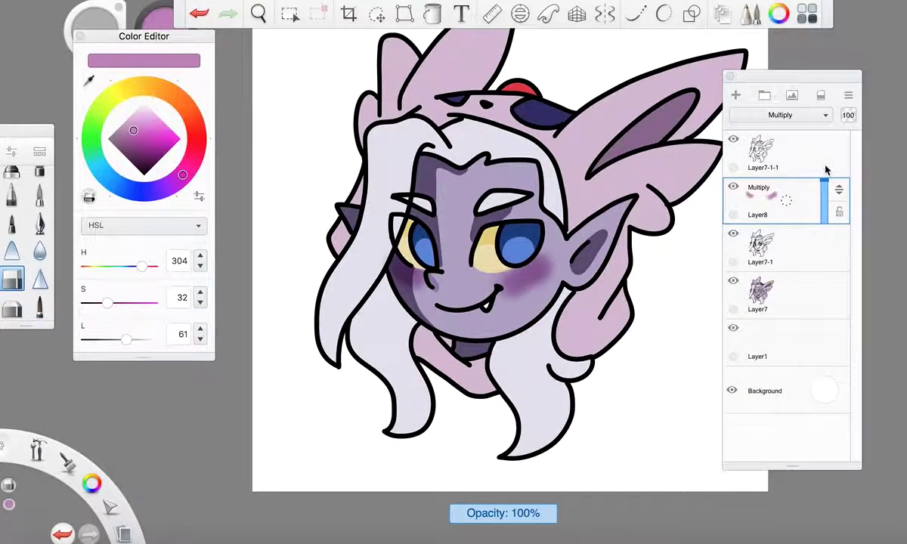
pyautogui.scroll(3, 561, 243)
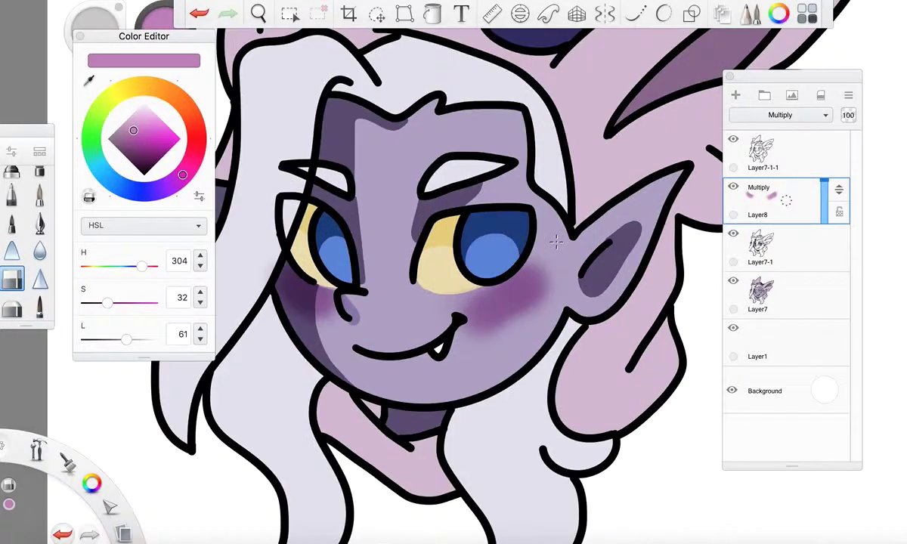
# Try the Screen, Color Burn and Linear Burn blend modes on the blush layer
pyautogui.click(790, 115)
pyautogui.click(786, 221)
pyautogui.click(789, 115)
pyautogui.click(788, 172)
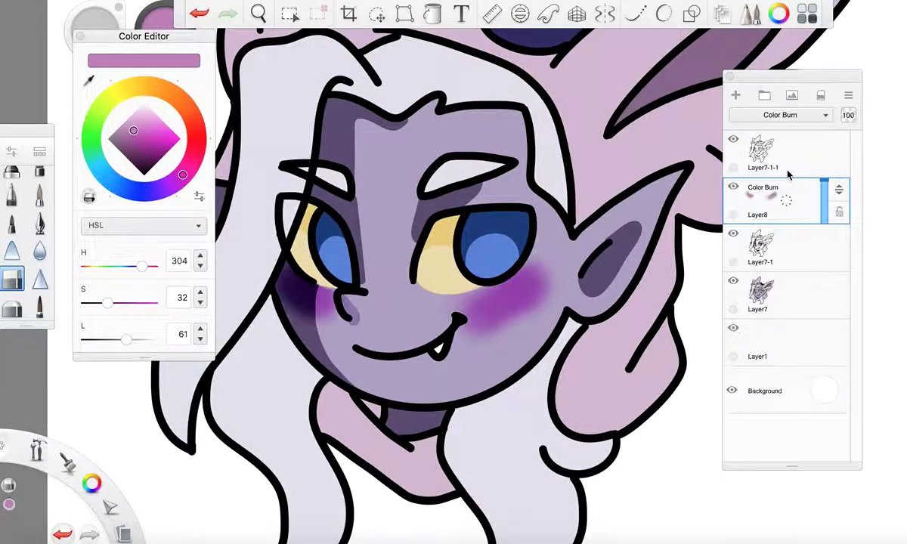
pyautogui.click(788, 121)
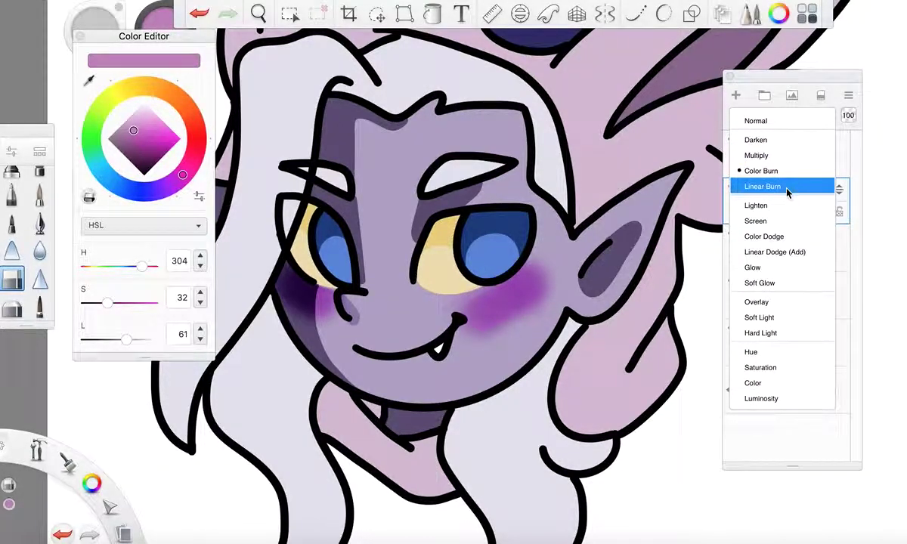
pyautogui.click(787, 188)
# Try the Overlay blend mode on the blush layer and return it to Normal
pyautogui.click(788, 117)
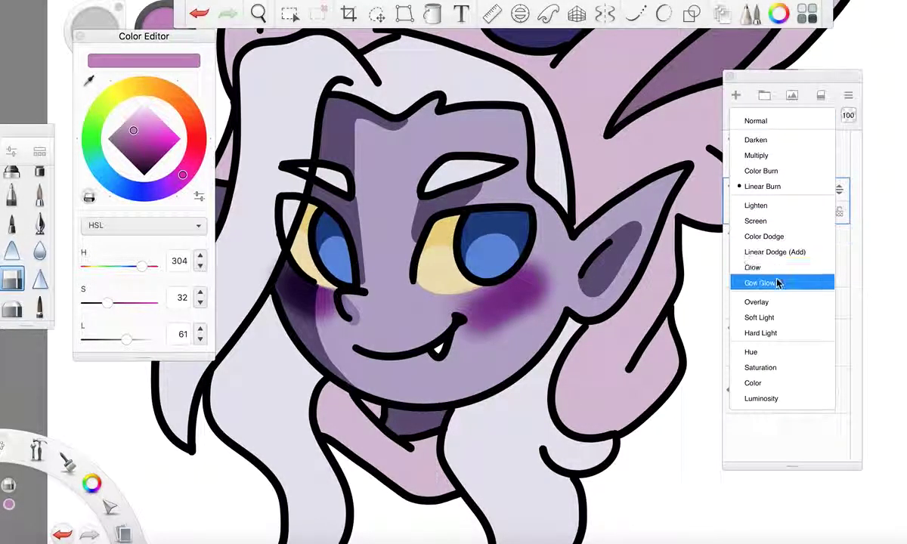
pyautogui.click(779, 301)
pyautogui.scroll(-5, 446, 308)
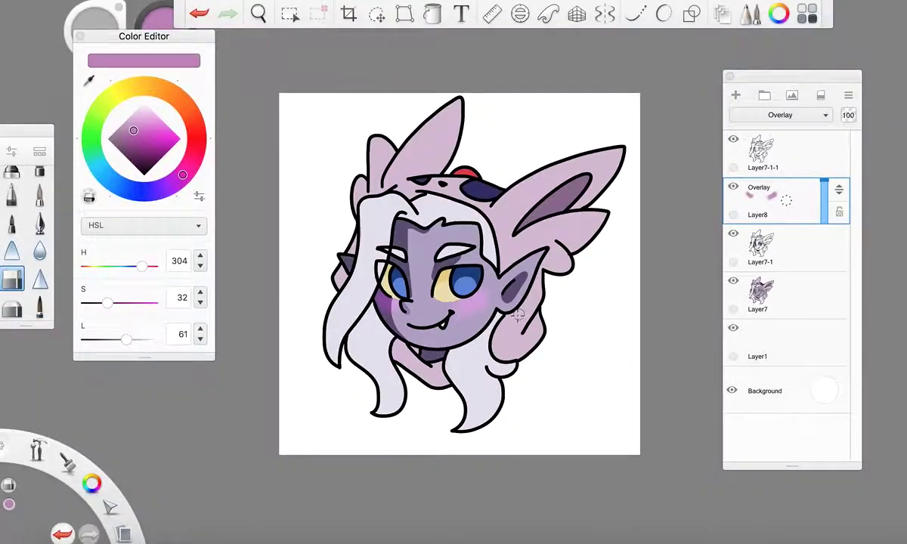
pyautogui.scroll(5, 451, 306)
pyautogui.hscroll(-2, 452, 306)
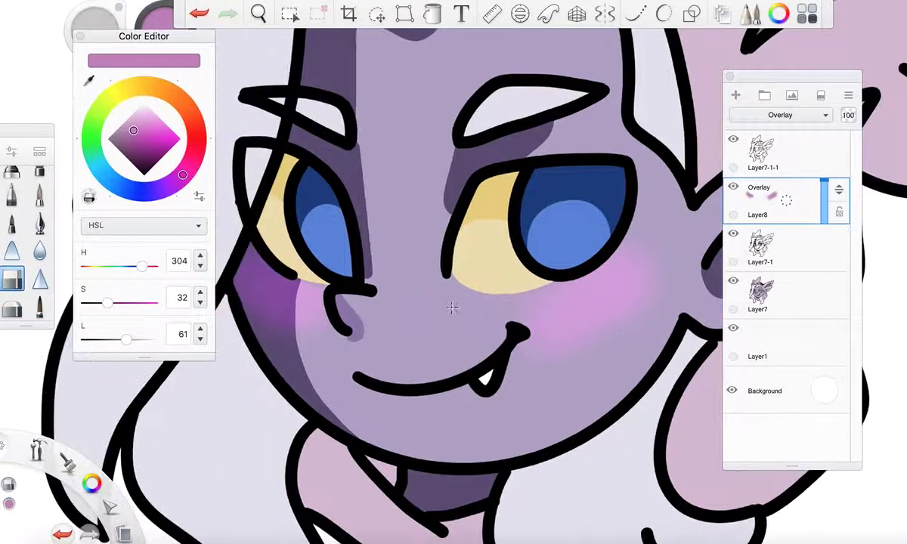
pyautogui.scroll(-3, 454, 308)
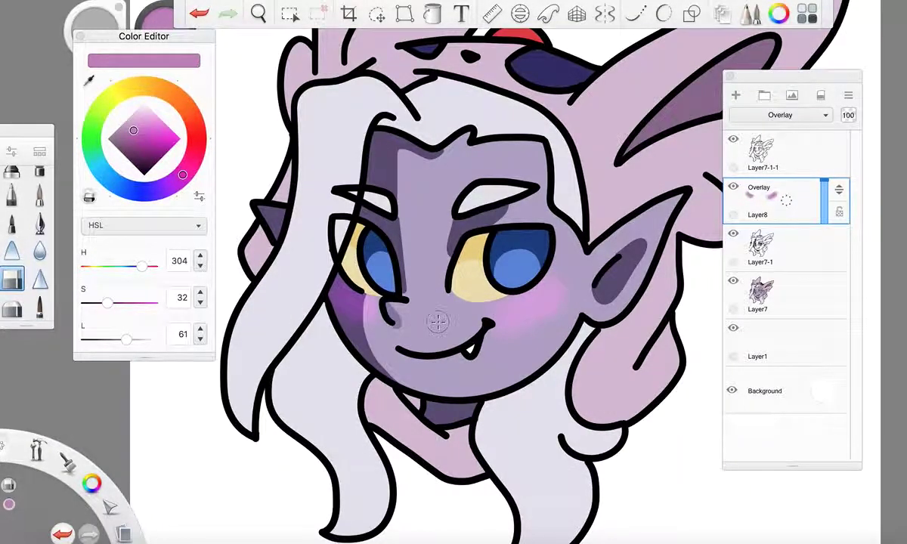
pyautogui.press('Home')
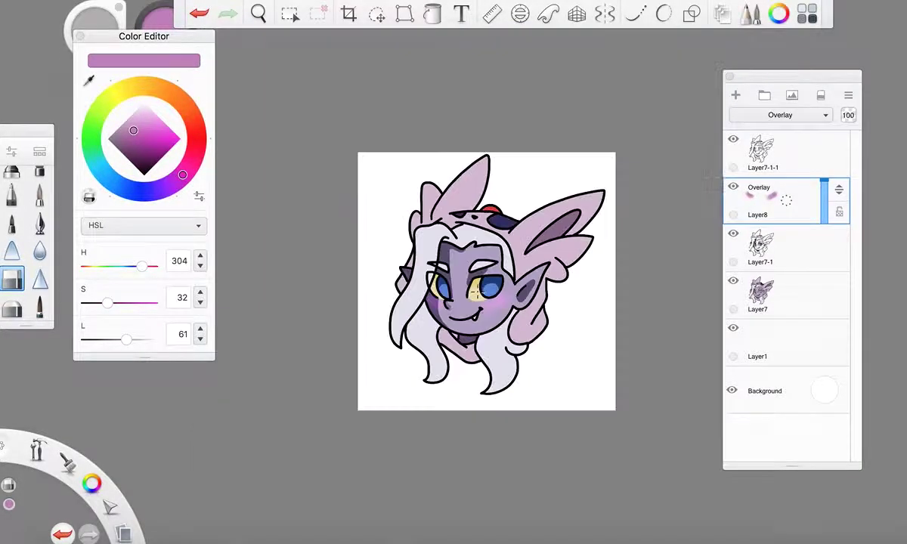
pyautogui.scroll(4, 495, 268)
pyautogui.click(779, 115)
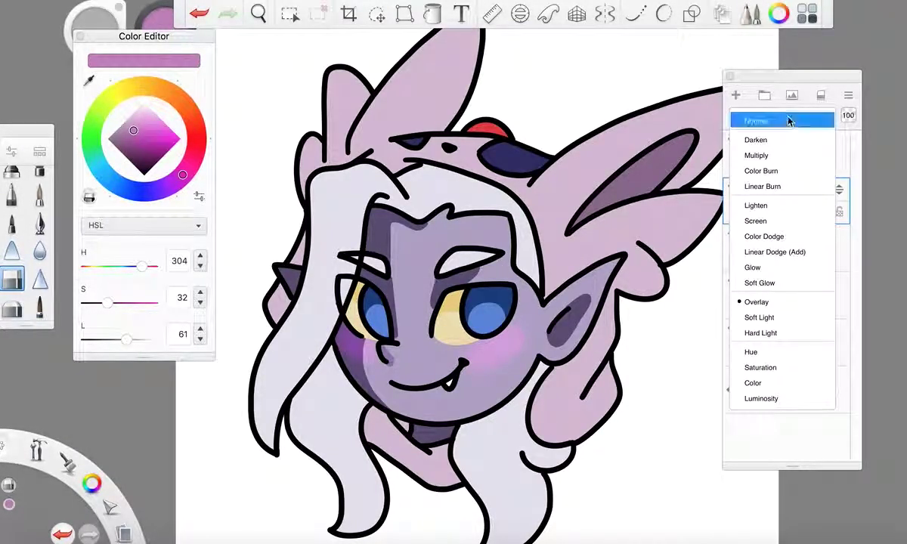
pyautogui.click(788, 119)
# Airbrush a wider blush over the cheek between the mouth and the large ear, and lower the layer's opacity to 65%
pyautogui.scroll(4, 470, 356)
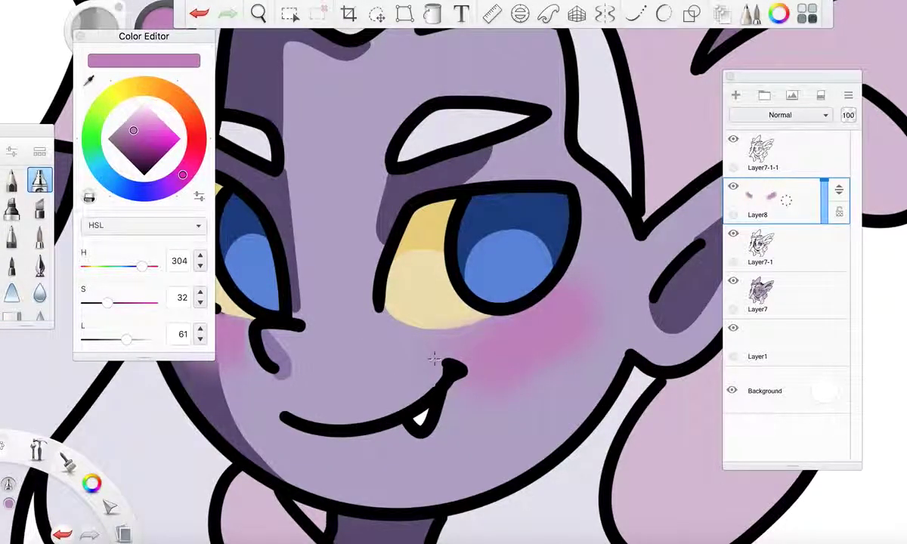
pyautogui.moveTo(445, 359)
pyautogui.mouseDown()
pyautogui.moveTo(463, 344)
pyautogui.moveTo(496, 339)
pyautogui.mouseUp()
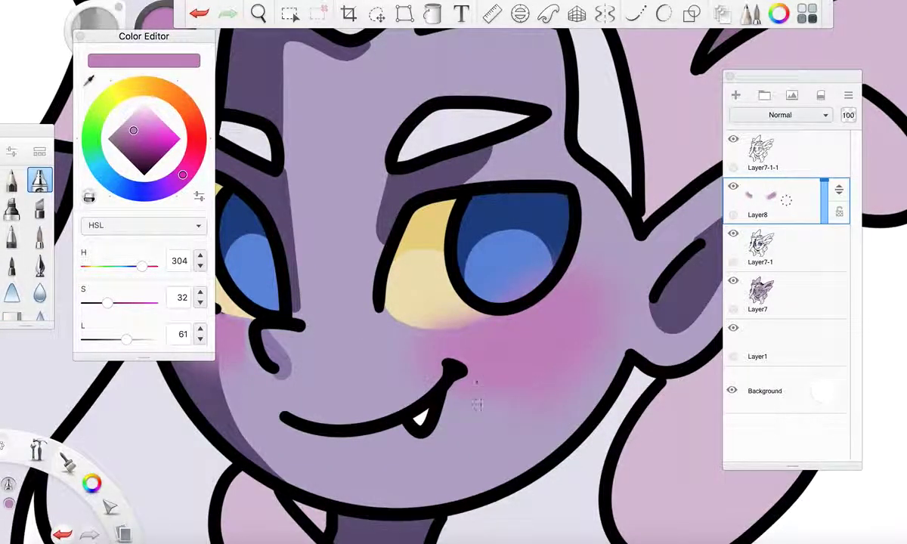
pyautogui.scroll(-5, 470, 356)
pyautogui.scroll(4, 466, 305)
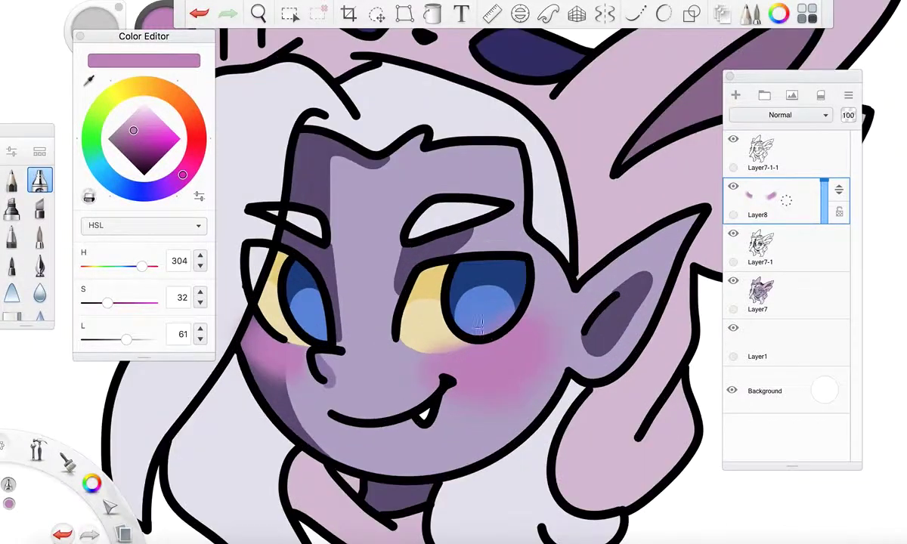
pyautogui.moveTo(825, 184); pyautogui.dragTo(827, 197)
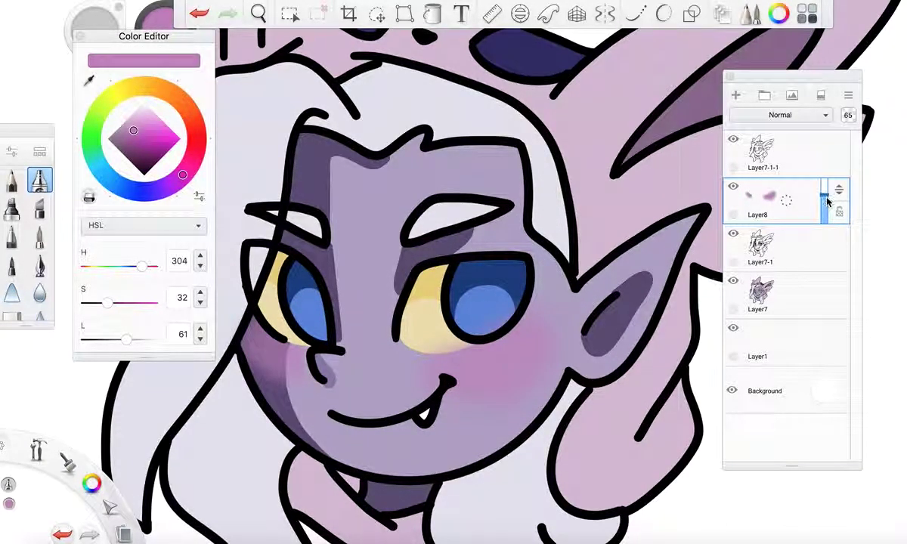
pyautogui.doubleClick(10, 318)
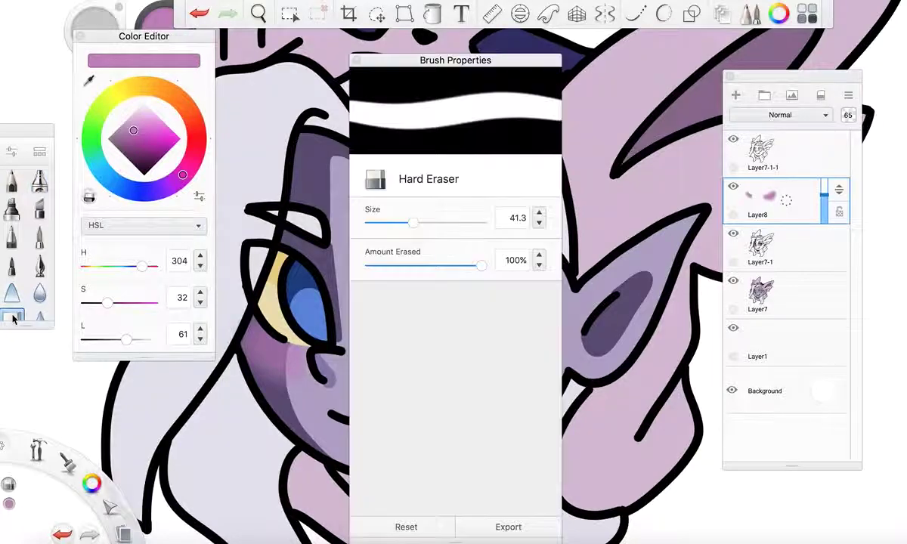
pyautogui.click(352, 60)
pyautogui.click(400, 308)
pyautogui.press('super+z')
pyautogui.scroll(-2, 53, 252)
pyautogui.click(12, 279)
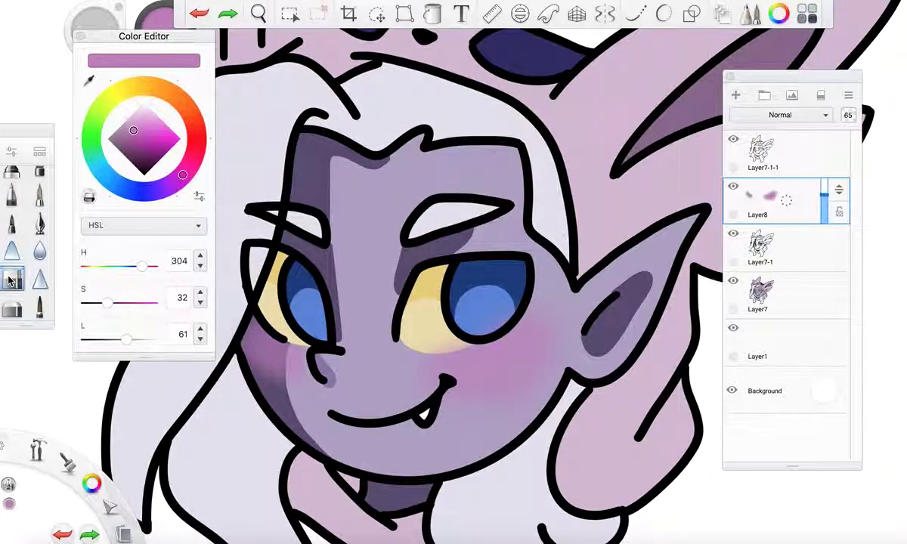
pyautogui.moveTo(427, 331); pyautogui.dragTo(487, 312)
pyautogui.press('super+z')
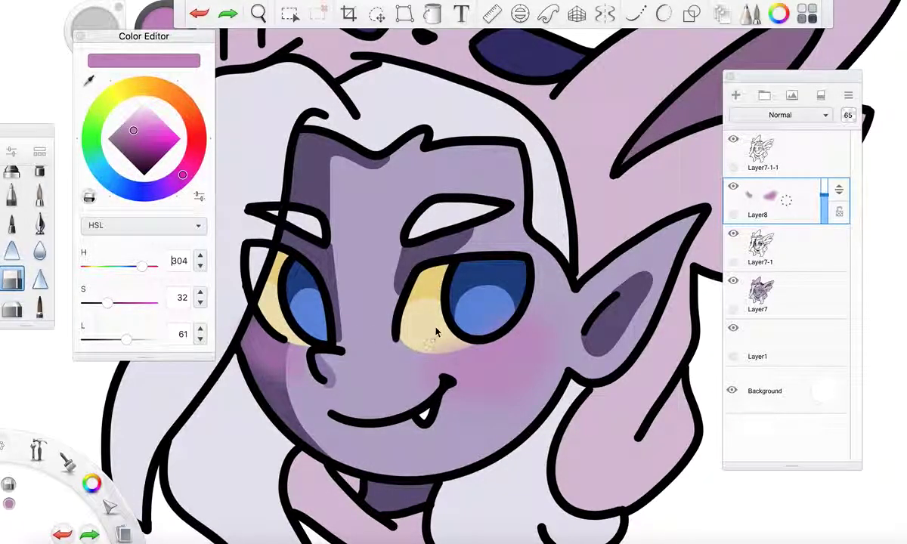
# Erase the blush overlapping the eye nearest the large ear with the Hard Eraser
pyautogui.moveTo(414, 315); pyautogui.dragTo(441, 331)
pyautogui.click(13, 280)
pyautogui.moveTo(431, 343)
pyautogui.mouseDown()
pyautogui.moveTo(487, 320)
pyautogui.moveTo(502, 299)
pyautogui.mouseUp()
# Lower the blush layer's opacity to 46% and merge it into Layer7-1 below
pyautogui.press('super+0')
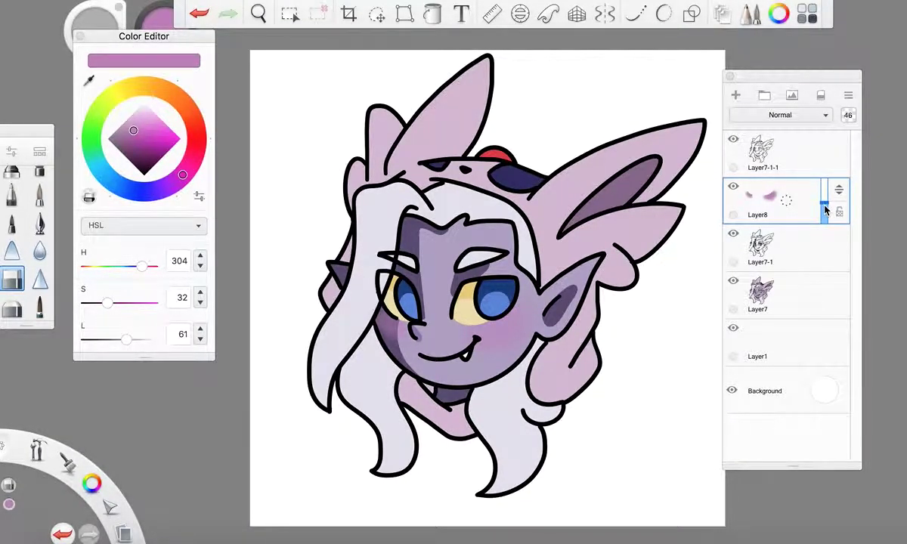
pyautogui.click(787, 207)
pyautogui.click(785, 236)
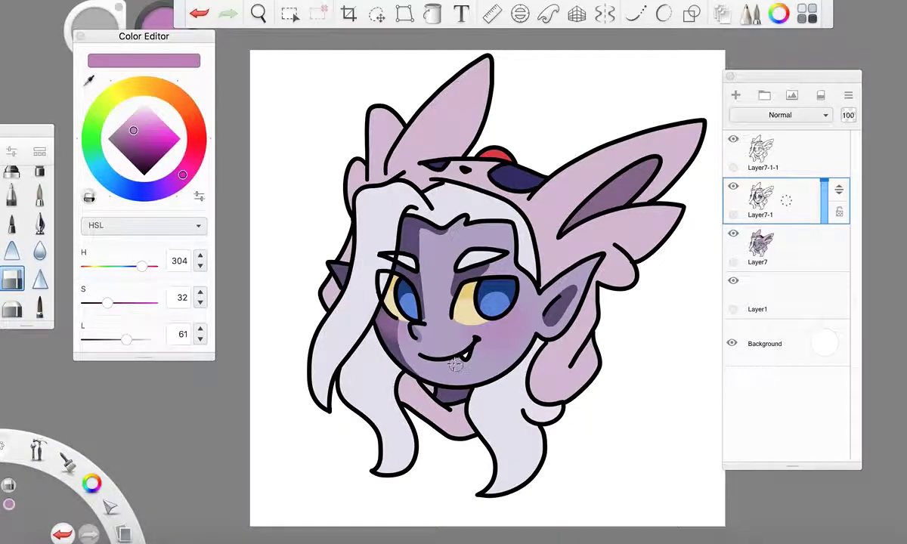
# Sample the muted purple of the nose shadow and select the solid pointed brush for painting on the face layer
pyautogui.scroll(5, 454, 364)
pyautogui.click(89, 82)
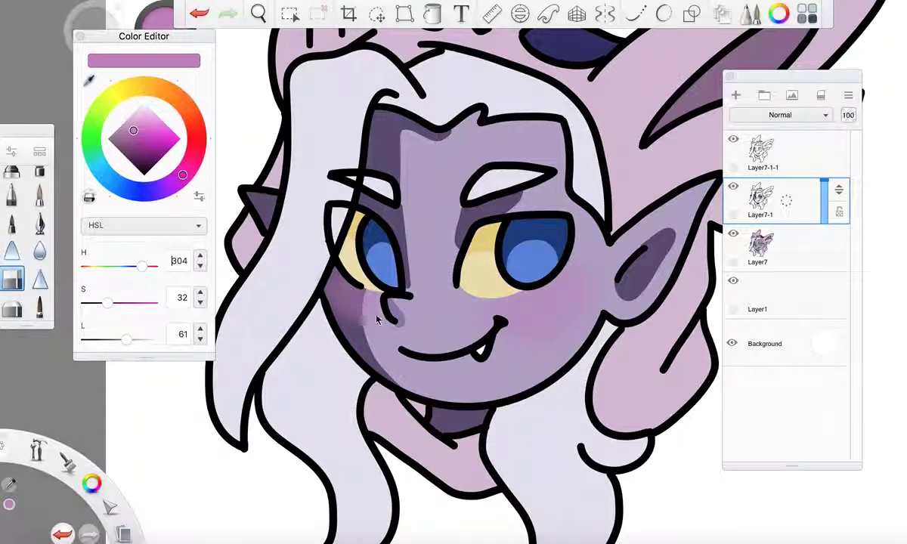
pyautogui.click(396, 310)
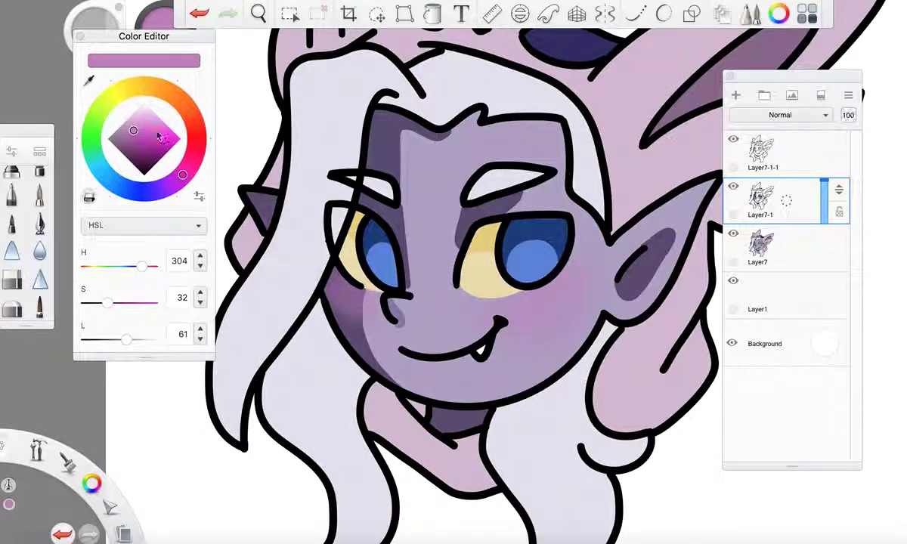
pyautogui.scroll(3, 464, 361)
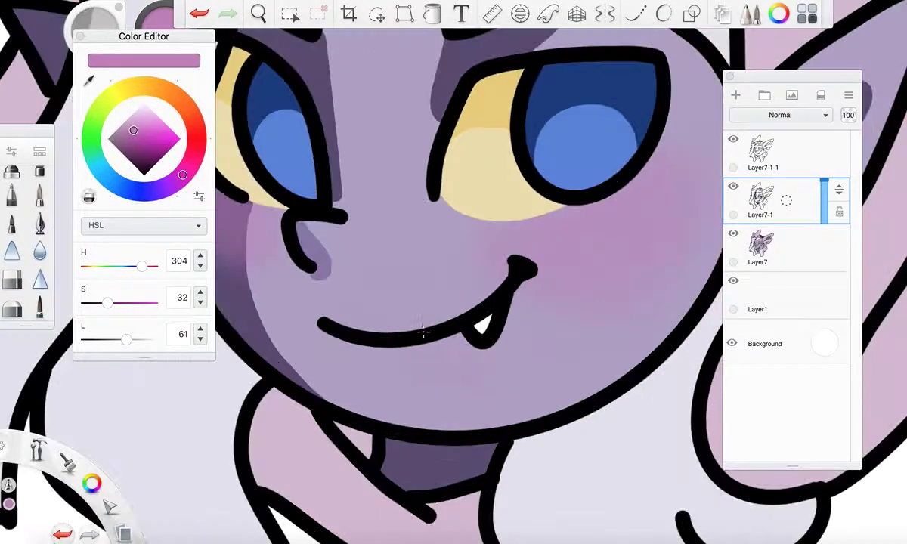
pyautogui.click(315, 249)
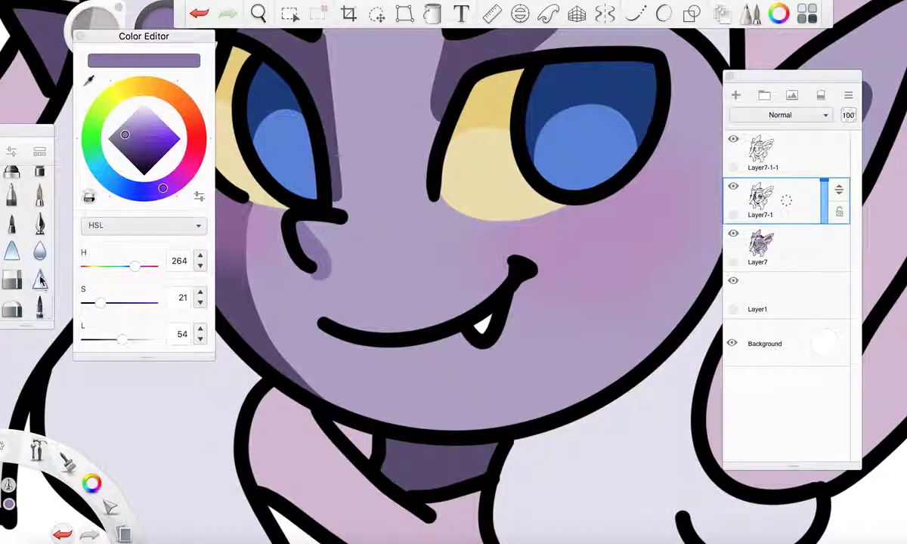
pyautogui.click(40, 306)
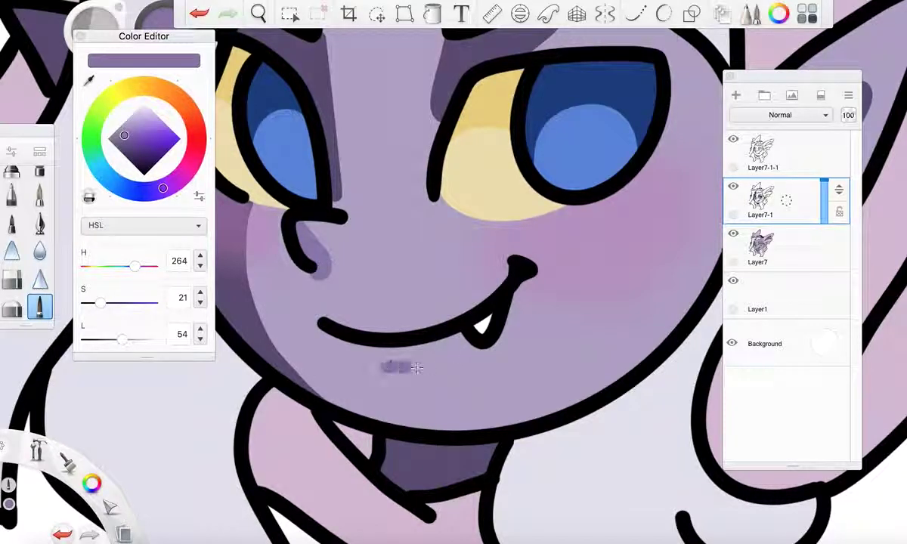
# Try painting purple shadows beneath the lower lip and around the fanged corner of the mouth, and undo them
pyautogui.moveTo(416, 367); pyautogui.dragTo(385, 367)
pyautogui.scroll(-5, 427, 367)
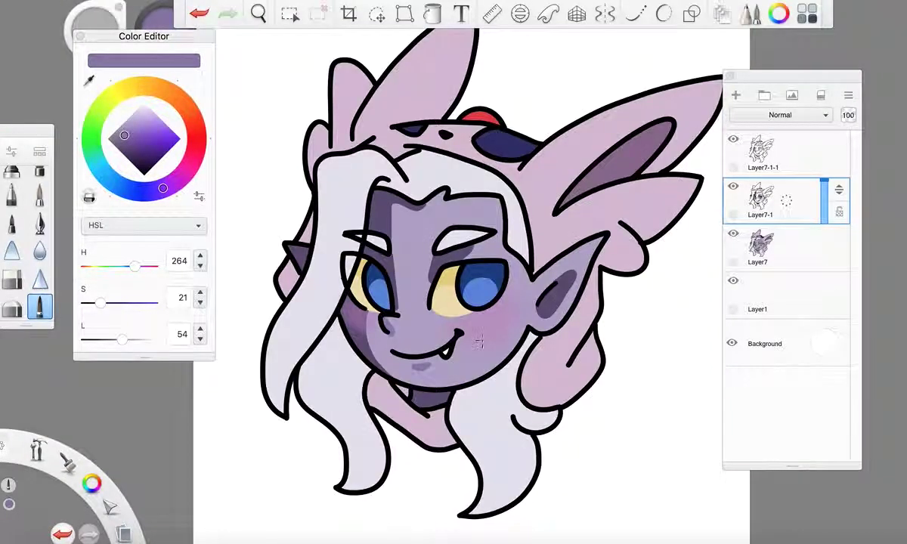
pyautogui.scroll(5, 468, 332)
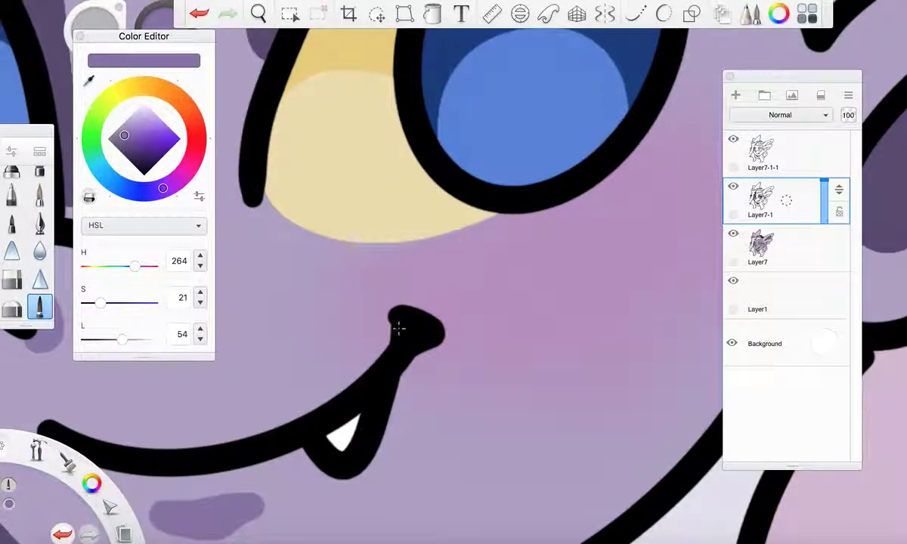
pyautogui.moveTo(403, 313)
pyautogui.mouseDown()
pyautogui.moveTo(444, 325)
pyautogui.moveTo(436, 344)
pyautogui.moveTo(408, 357)
pyautogui.mouseUp()
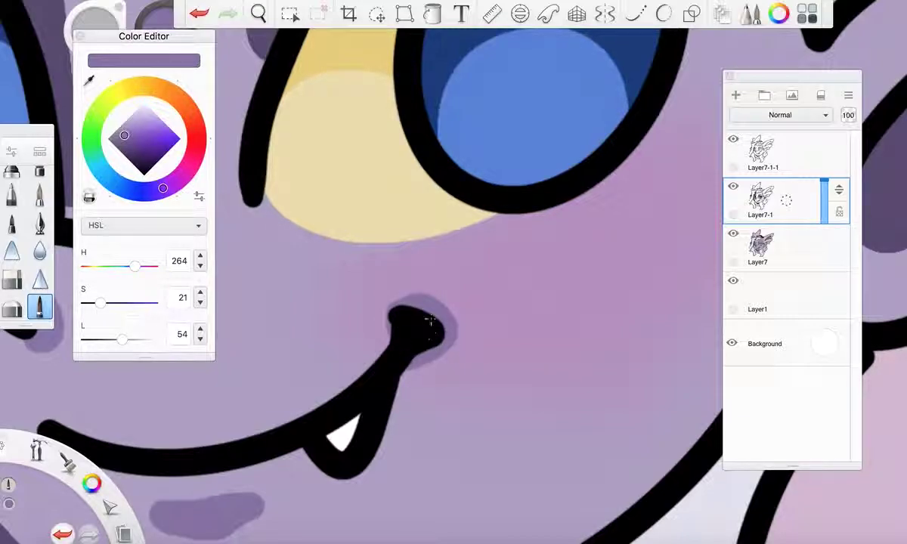
pyautogui.scroll(-5, 393, 355)
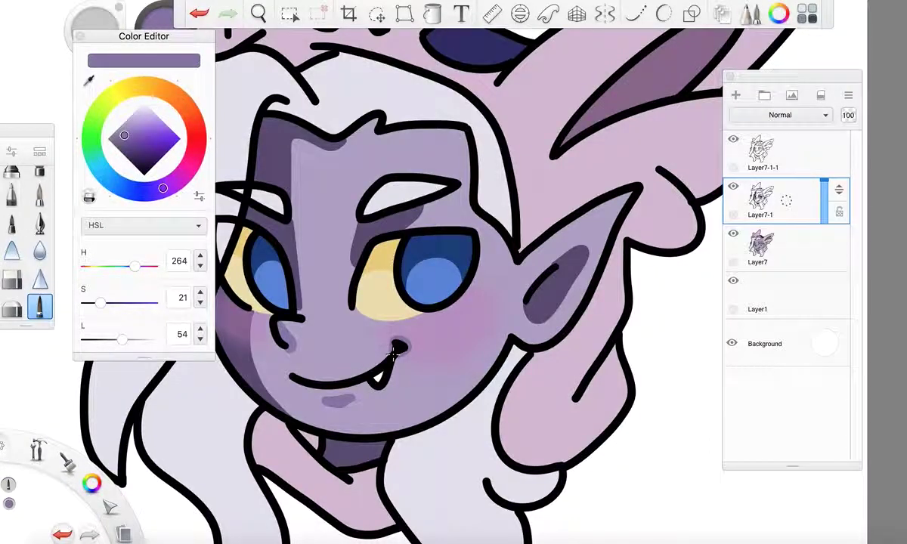
pyautogui.scroll(5, 415, 385)
pyautogui.moveTo(278, 370)
pyautogui.mouseDown()
pyautogui.moveTo(381, 387)
pyautogui.moveTo(449, 371)
pyautogui.mouseUp()
pyautogui.scroll(-3, 446, 350)
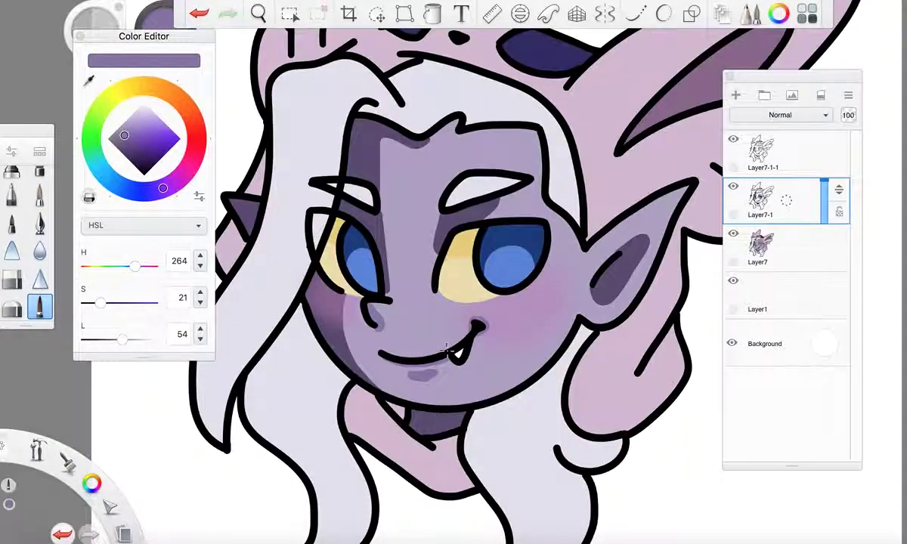
pyautogui.hotkey('ctrl', 'z')
pyautogui.scroll(-5, 512, 328)
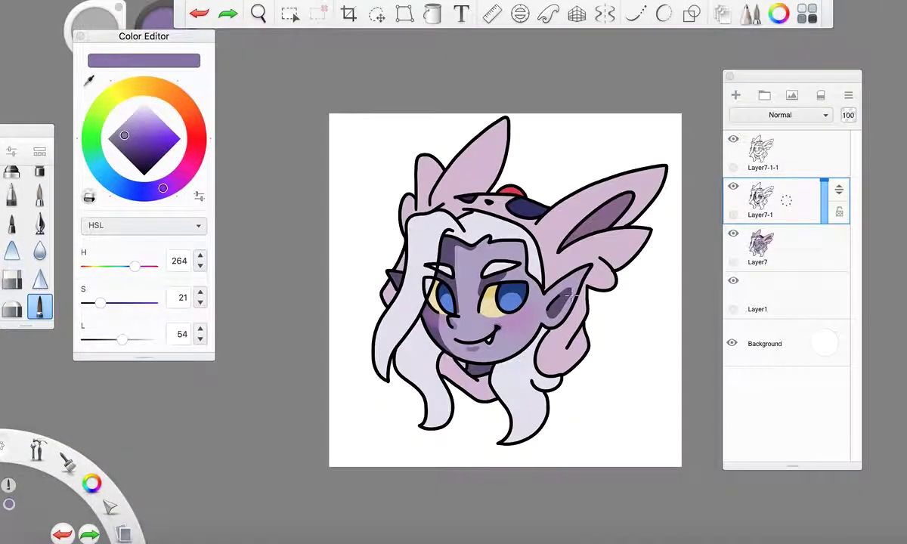
# Paint thin purple shadows around the fanged mouth corner, around the smile's opposite end and along the underside of the mouth line
pyautogui.scroll(5, 514, 314)
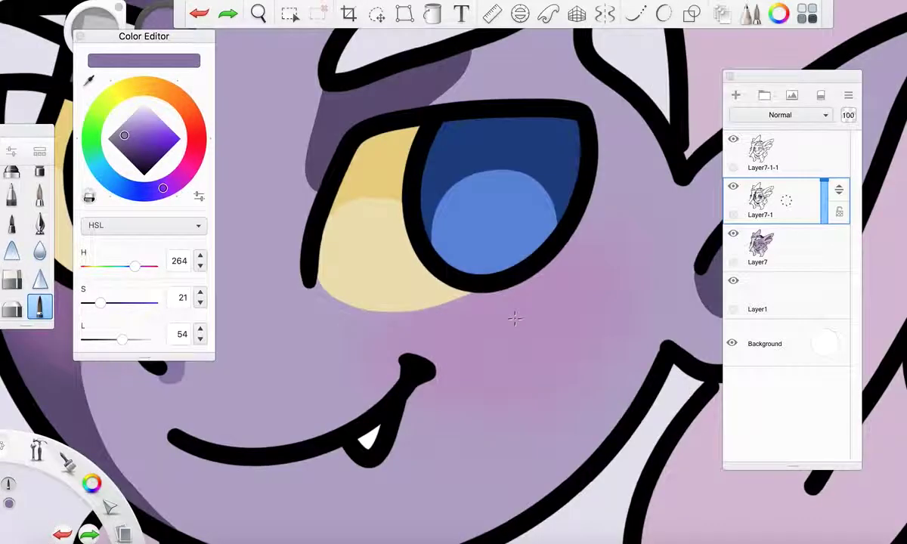
pyautogui.moveTo(370, 339)
pyautogui.mouseDown()
pyautogui.moveTo(389, 332)
pyautogui.moveTo(414, 349)
pyautogui.moveTo(392, 400)
pyautogui.mouseUp()
pyautogui.scroll(-5, 393, 401)
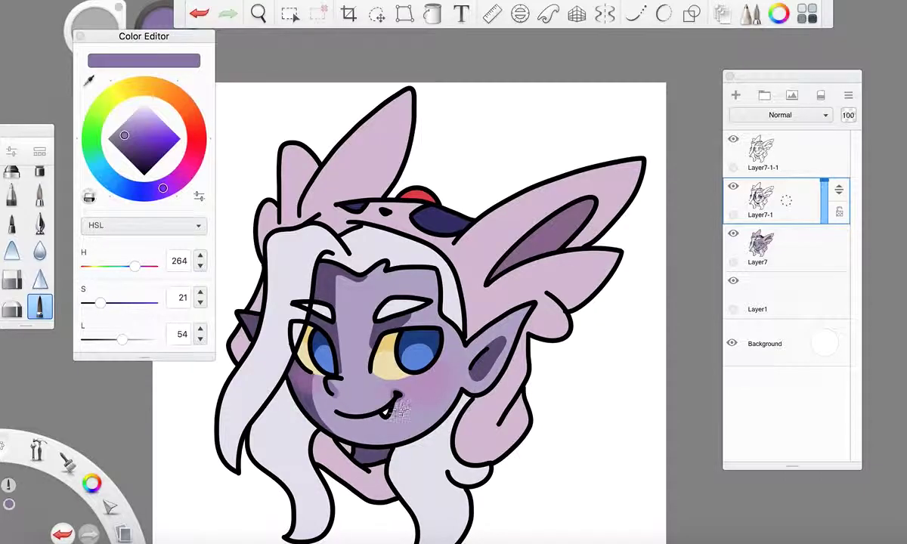
pyautogui.scroll(5, 353, 412)
pyautogui.moveTo(263, 398)
pyautogui.mouseDown()
pyautogui.moveTo(333, 434)
pyautogui.moveTo(427, 436)
pyautogui.moveTo(482, 412)
pyautogui.mouseUp()
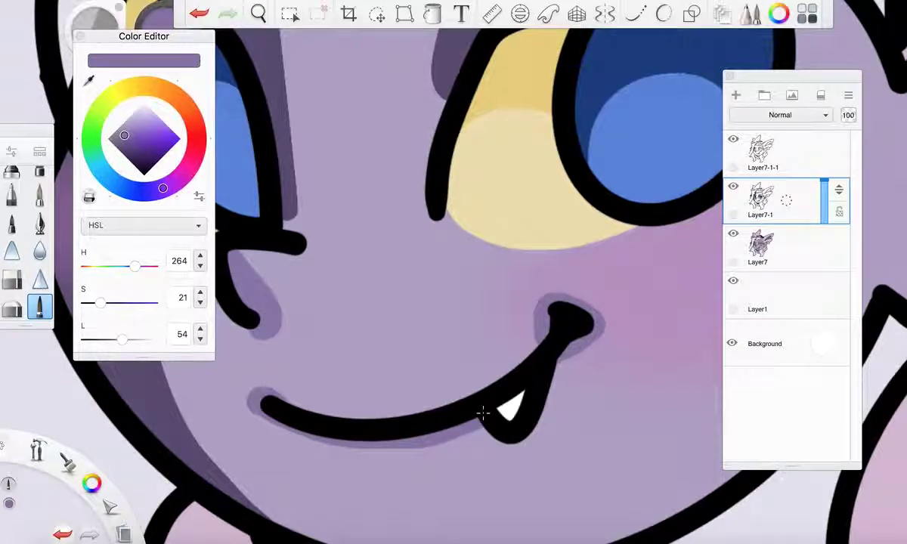
pyautogui.scroll(-5, 482, 411)
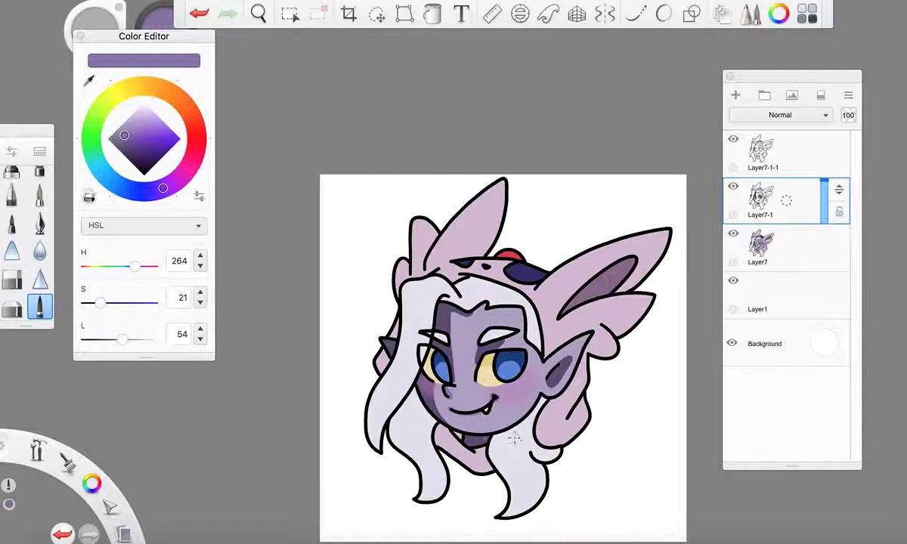
# Duplicate the line art layer Layer7-1-1 and make the original below the copy the active layer
pyautogui.scroll(3, 528, 417)
pyautogui.scroll(-4, 531, 293)
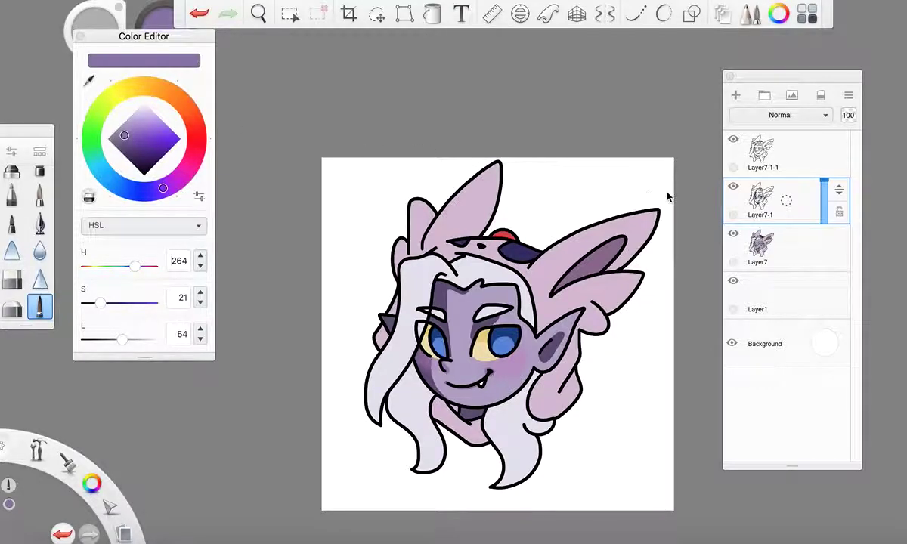
pyautogui.moveTo(775, 164); pyautogui.dragTo(801, 136)
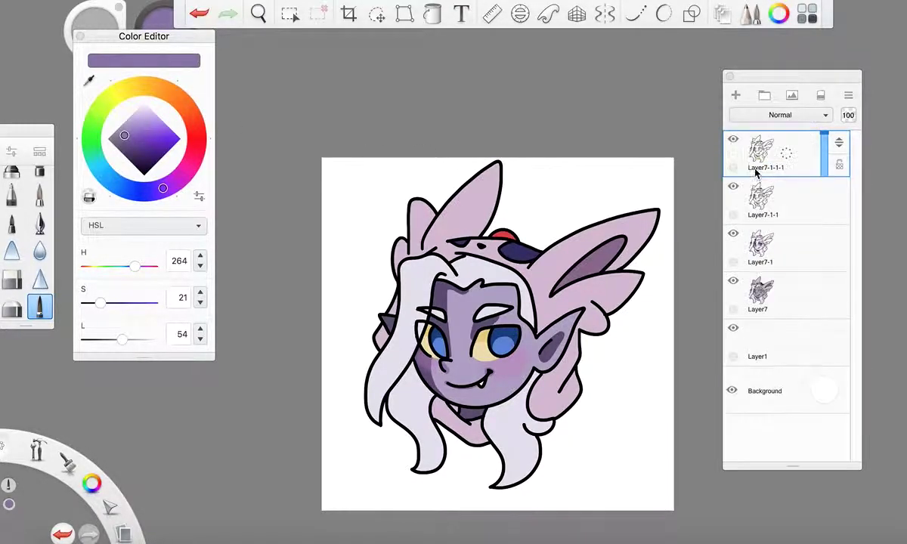
pyautogui.click(769, 208)
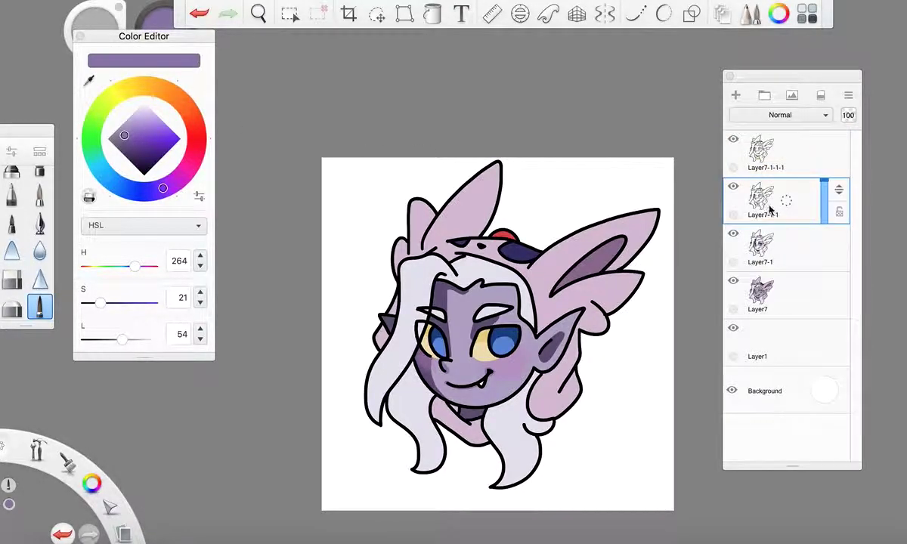
# Sample the pale hair color and lower its lightness to 76 for the hair shadows
pyautogui.click(90, 80)
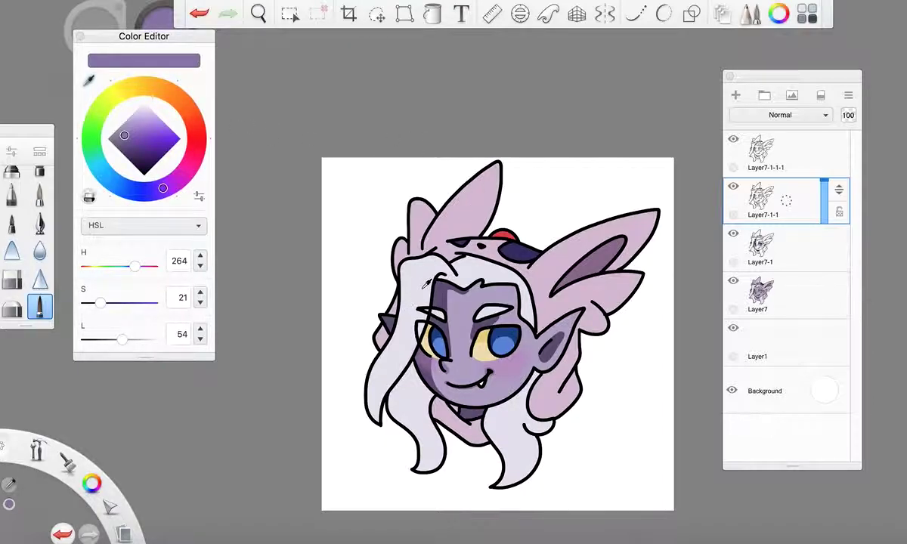
pyautogui.click(459, 240)
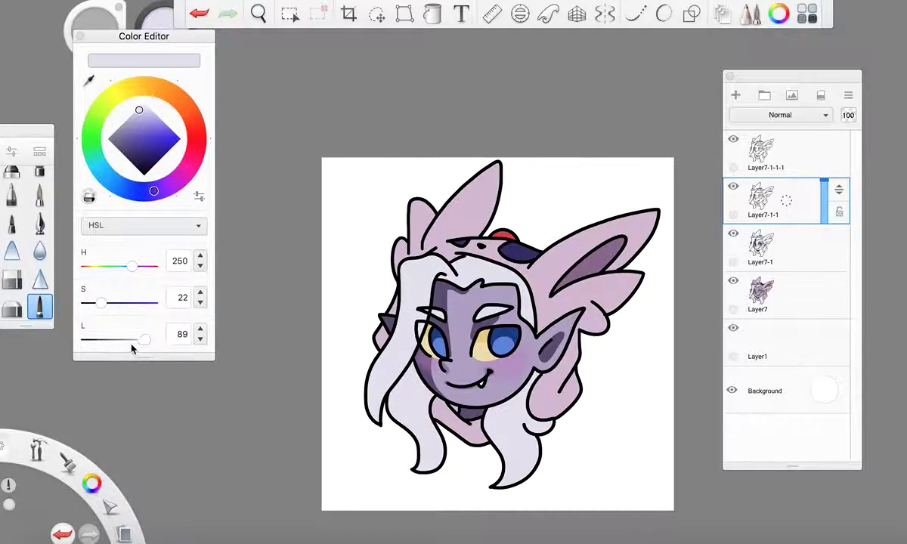
pyautogui.moveTo(131, 349); pyautogui.dragTo(135, 341)
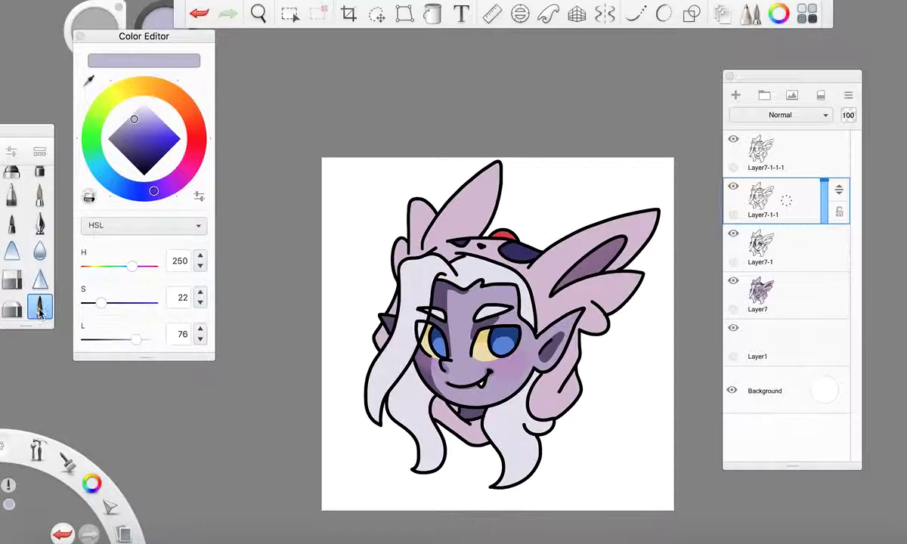
# Turn on Predictive Stroke at level 3 and outline a curved shadow edge on the lower hair lock behind the long front strand
pyautogui.scroll(3, 419, 367)
pyautogui.scroll(-2, 417, 411)
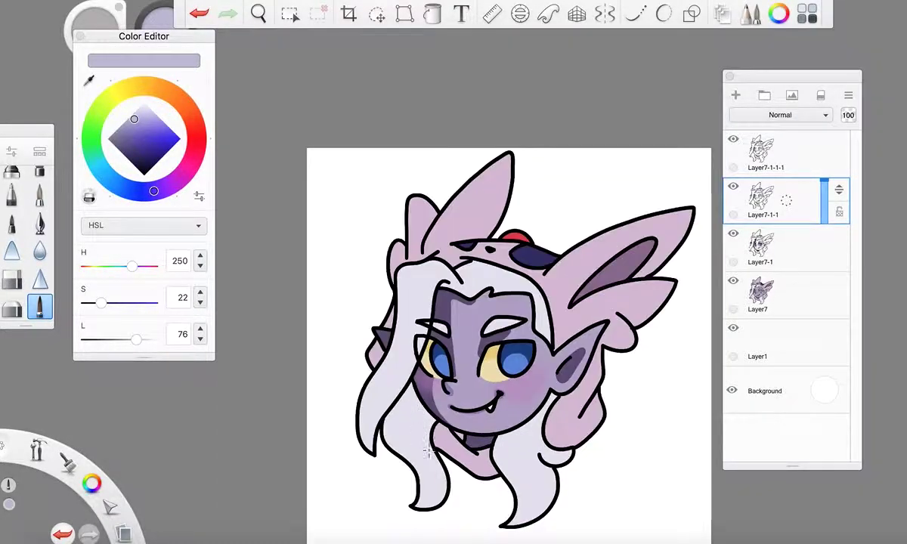
pyautogui.scroll(4, 438, 474)
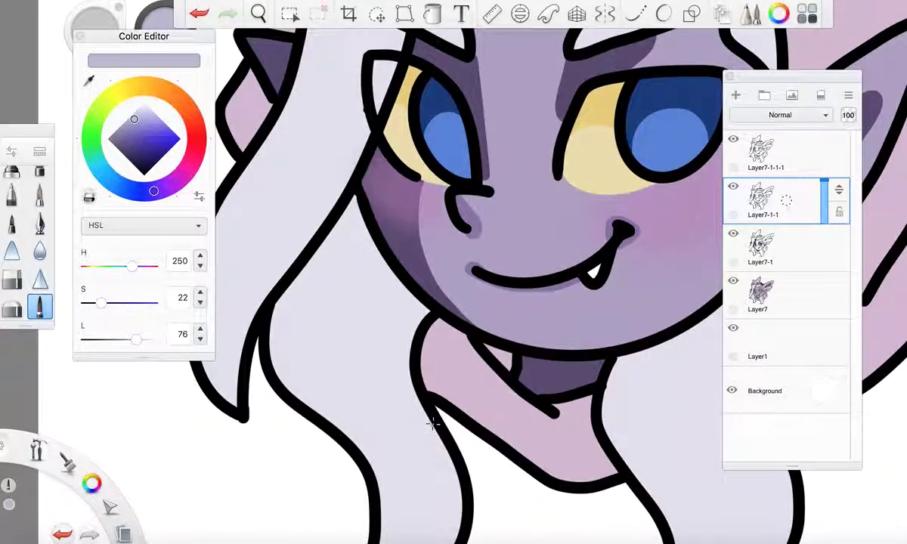
pyautogui.click(664, 14)
pyautogui.moveTo(406, 402)
pyautogui.mouseDown()
pyautogui.moveTo(372, 367)
pyautogui.moveTo(332, 398)
pyautogui.moveTo(354, 454)
pyautogui.mouseUp()
pyautogui.scroll(-5, 396, 358)
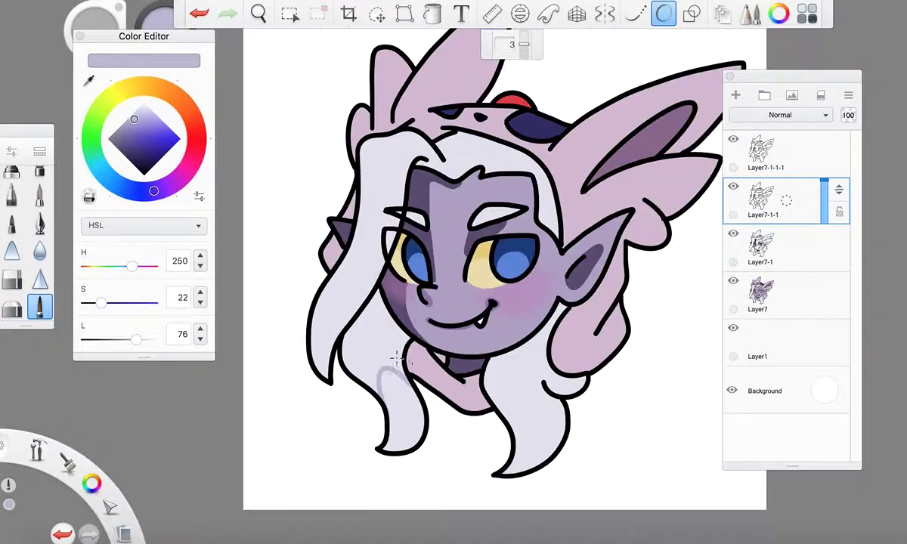
# Outline curved shadow edges on the large lower hair lock below the big ear and on the small curl beside it
pyautogui.scroll(5, 539, 432)
pyautogui.moveTo(445, 387)
pyautogui.mouseDown()
pyautogui.moveTo(457, 329)
pyautogui.moveTo(552, 367)
pyautogui.moveTo(546, 434)
pyautogui.moveTo(559, 481)
pyautogui.moveTo(573, 391)
pyautogui.moveTo(503, 319)
pyautogui.moveTo(431, 321)
pyautogui.moveTo(442, 381)
pyautogui.mouseUp()
pyautogui.hotkey('ctrl', 'z')
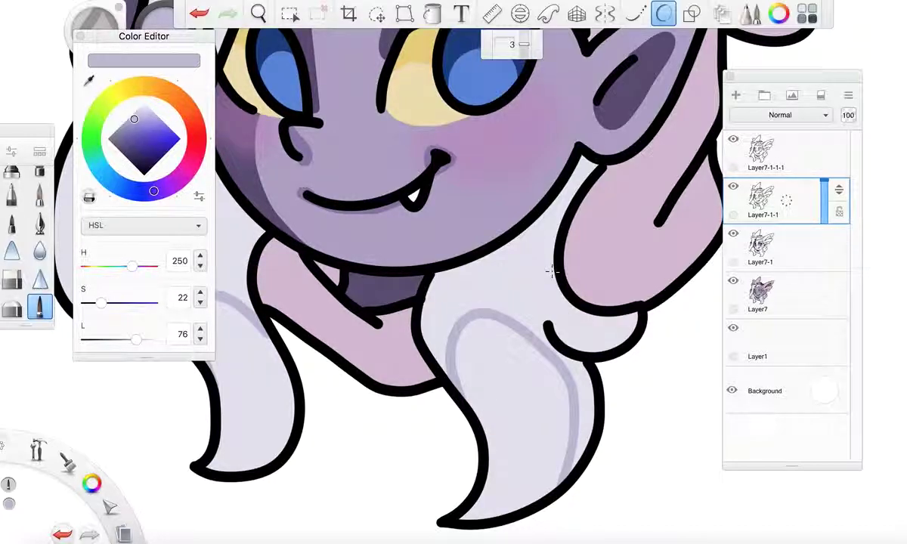
pyautogui.moveTo(561, 311)
pyautogui.mouseDown()
pyautogui.moveTo(593, 336)
pyautogui.moveTo(637, 333)
pyautogui.mouseUp()
pyautogui.hotkey('ctrl', 'z')
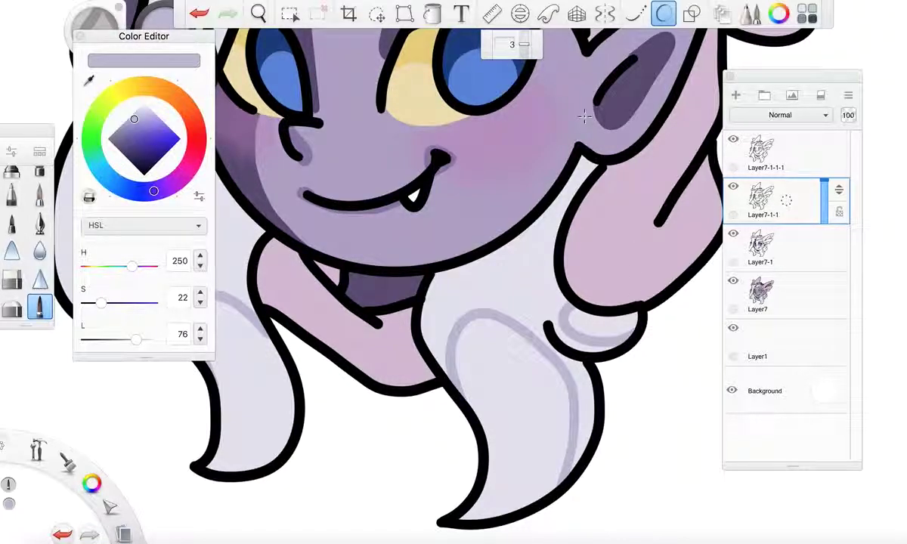
# Flood-fill the outlined shadow areas of both lower hair locks and the small curl with the darker lavender
pyautogui.click(432, 14)
pyautogui.click(527, 262)
pyautogui.scroll(-5, 527, 262)
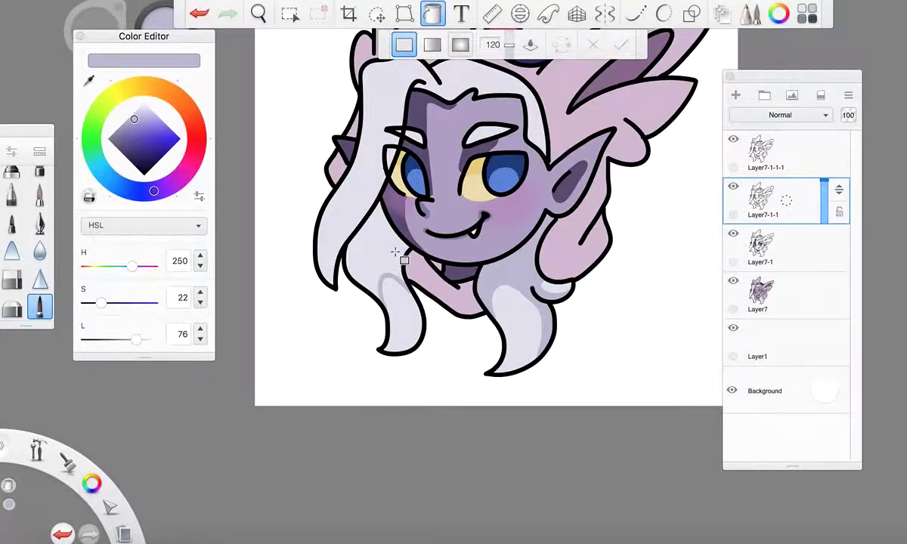
pyautogui.scroll(-4, 386, 189)
pyautogui.scroll(5, 381, 177)
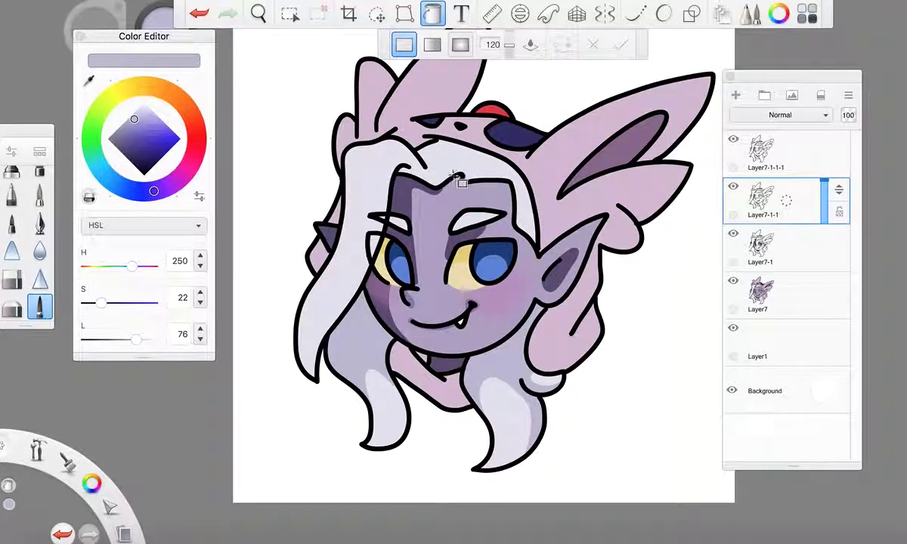
pyautogui.scroll(-4, 457, 181)
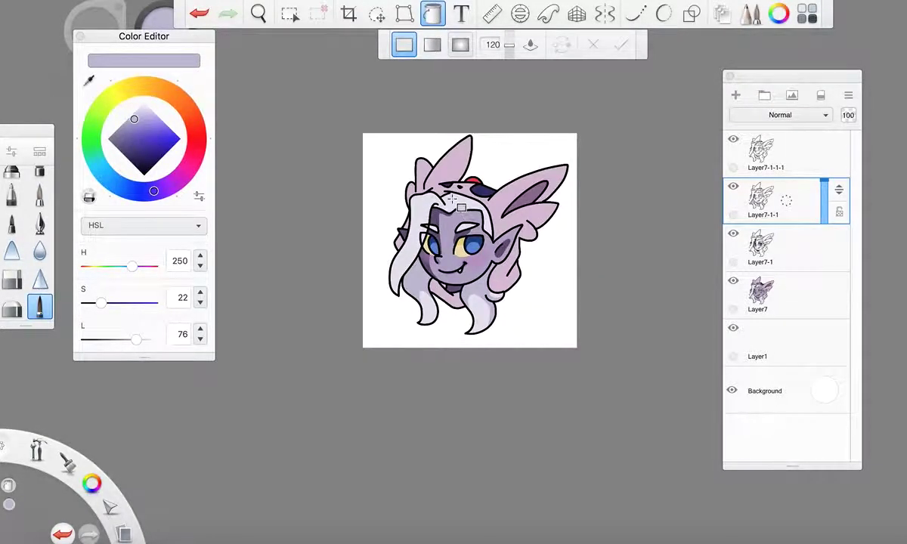
# Switch back to the brush and outline an arched shadow edge at the top of the front strand, undoing the stray stroke
pyautogui.scroll(5, 453, 199)
pyautogui.click(39, 302)
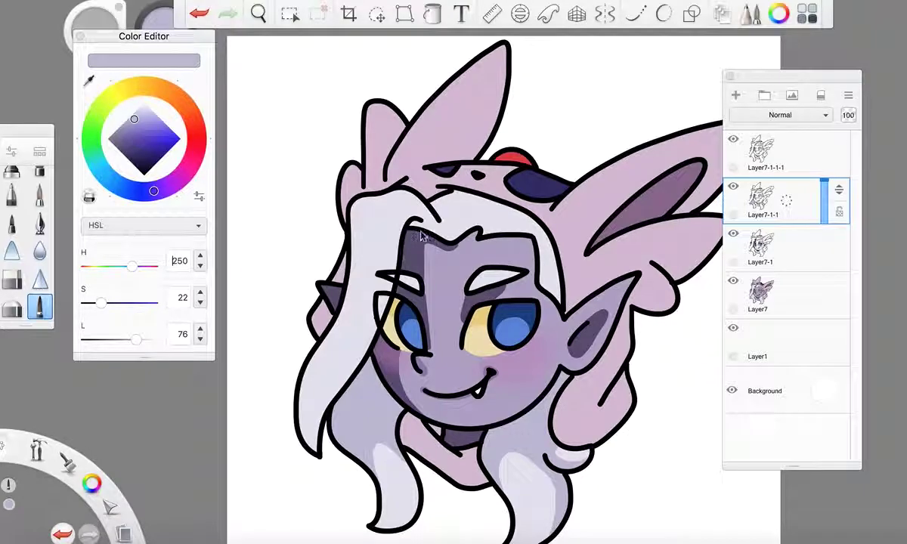
pyautogui.scroll(3, 421, 236)
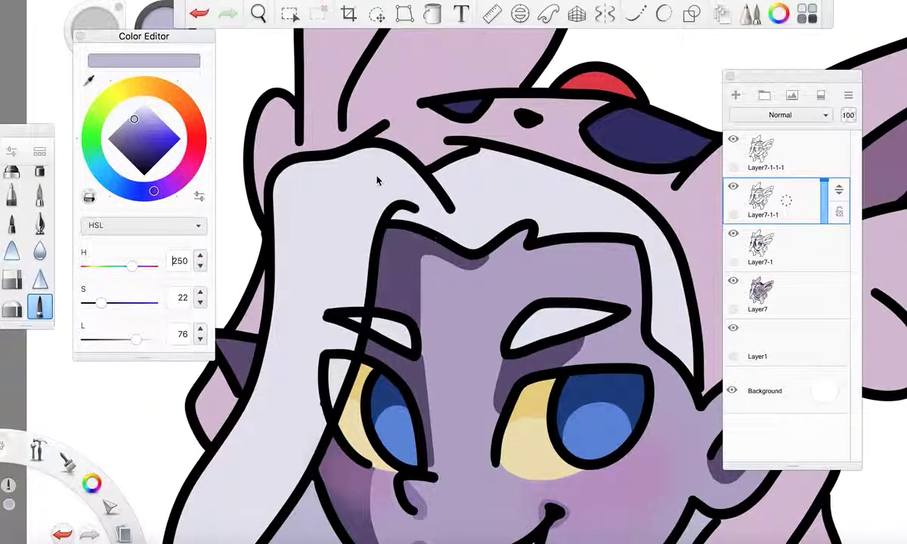
pyautogui.moveTo(400, 170)
pyautogui.mouseDown()
pyautogui.moveTo(386, 220)
pyautogui.moveTo(387, 177)
pyautogui.moveTo(408, 166)
pyautogui.mouseUp()
pyautogui.press('super+z')
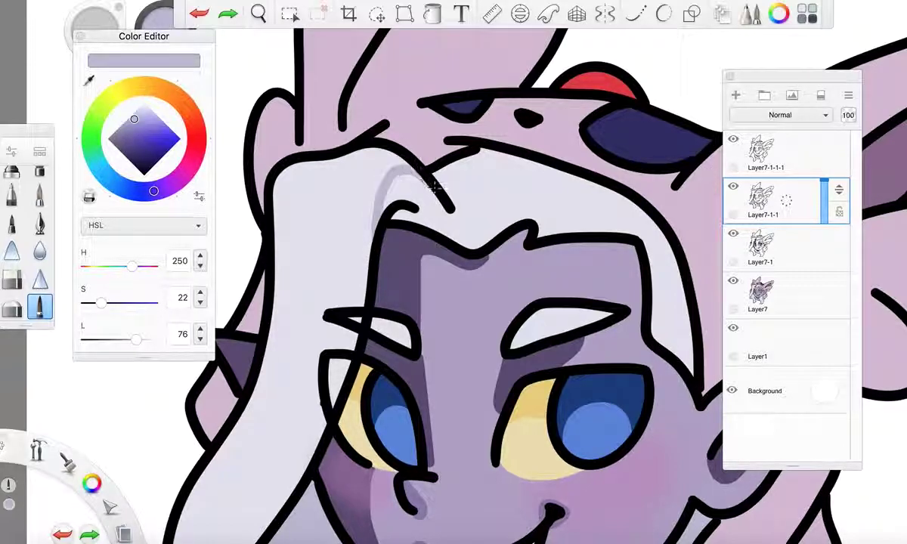
# Outline a shadow edge in the swept-back hair, curving from above the forehead down toward the large ear
pyautogui.scroll(-3, 510, 183)
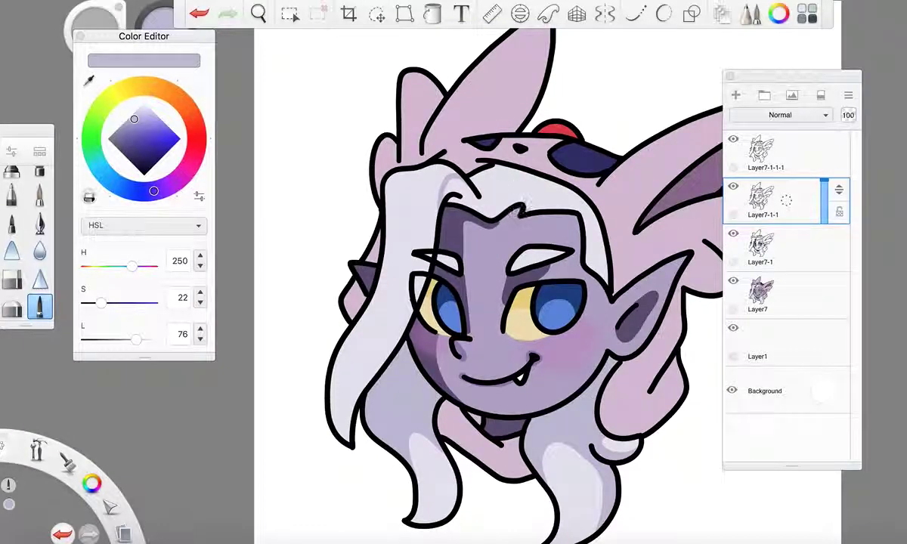
pyautogui.scroll(4, 555, 195)
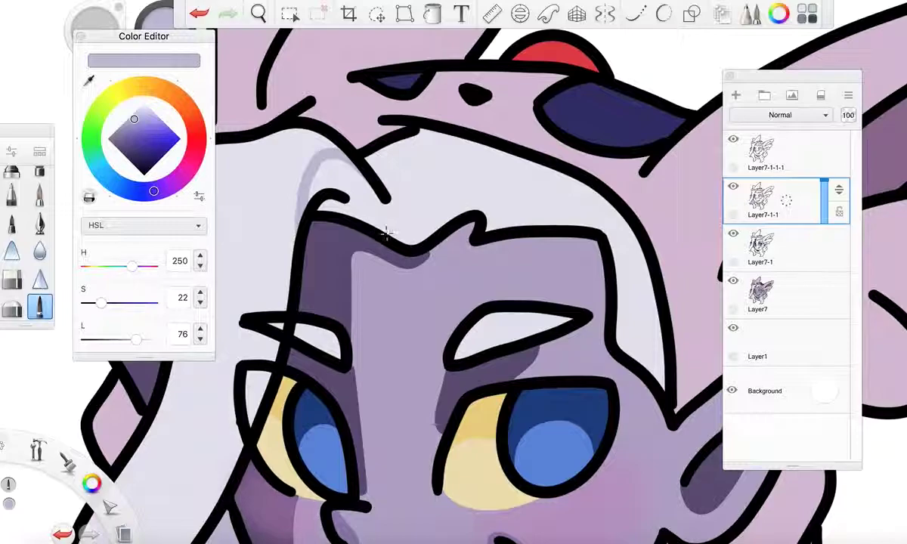
pyautogui.moveTo(493, 233)
pyautogui.mouseDown()
pyautogui.moveTo(542, 209)
pyautogui.moveTo(587, 205)
pyautogui.moveTo(631, 238)
pyautogui.moveTo(655, 361)
pyautogui.mouseUp()
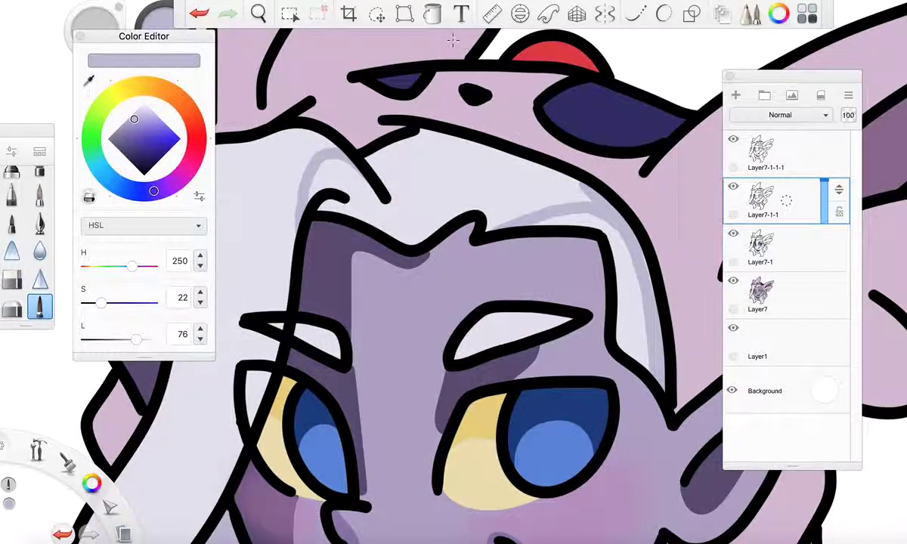
# Flood-fill the outlined shadow area of the swept-back hair above the forehead with the darker lavender
pyautogui.click(433, 13)
pyautogui.click(432, 174)
pyautogui.press('super+0')
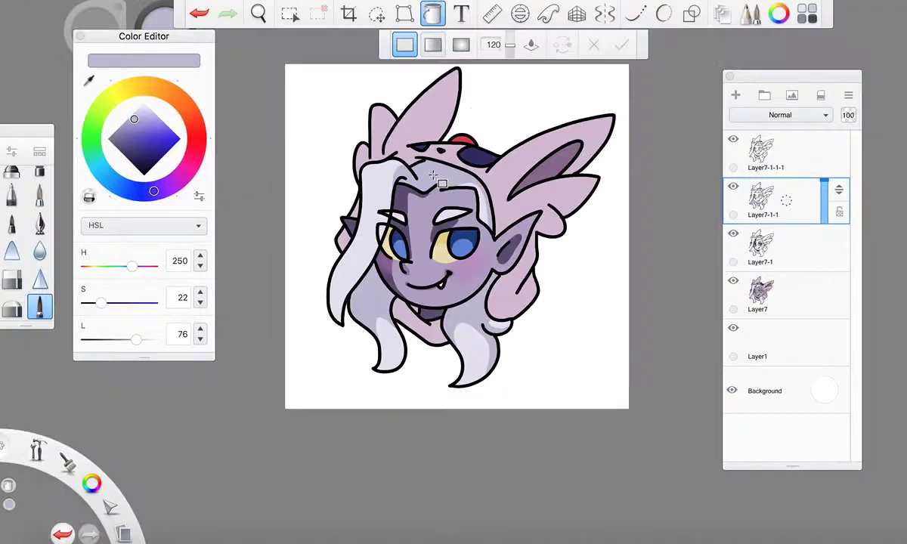
# Switch back to the brush and outline curved shadow edges across the long front strand, at brow level and around a rounded highlight below
pyautogui.scroll(4, 351, 250)
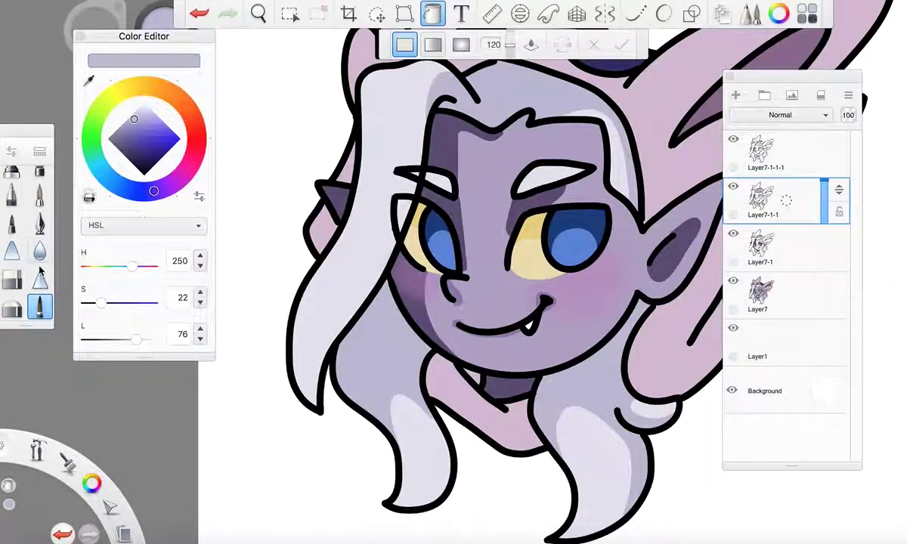
pyautogui.click(39, 302)
pyautogui.scroll(3, 328, 170)
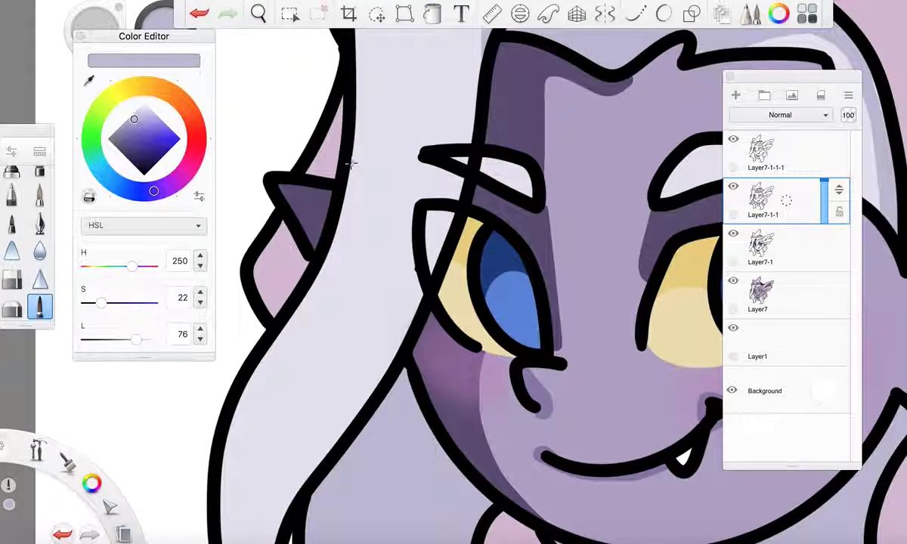
pyautogui.moveTo(353, 151)
pyautogui.mouseDown()
pyautogui.moveTo(403, 163)
pyautogui.moveTo(464, 152)
pyautogui.mouseUp()
pyautogui.moveTo(321, 261)
pyautogui.mouseDown()
pyautogui.moveTo(353, 265)
pyautogui.moveTo(406, 323)
pyautogui.mouseUp()
pyautogui.scroll(-4, 407, 326)
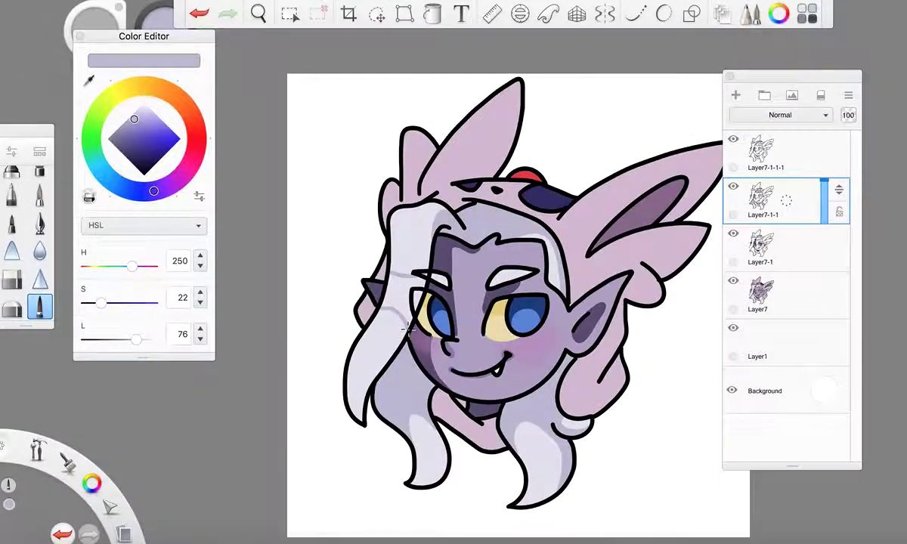
pyautogui.scroll(4, 396, 329)
pyautogui.moveTo(384, 337)
pyautogui.mouseDown()
pyautogui.moveTo(378, 353)
pyautogui.moveTo(334, 340)
pyautogui.moveTo(329, 317)
pyautogui.mouseUp()
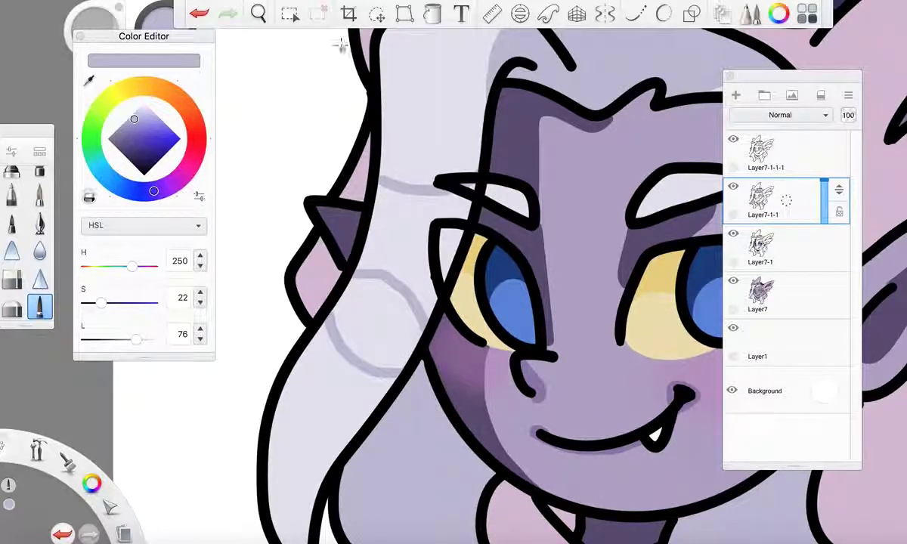
# Flood-fill the front strand's shadow areas with the darker lavender, including the small pieces inside the brow and eye corner
pyautogui.click(432, 14)
pyautogui.click(401, 223)
pyautogui.click(318, 395)
pyautogui.scroll(-4, 366, 291)
pyautogui.scroll(6, 382, 276)
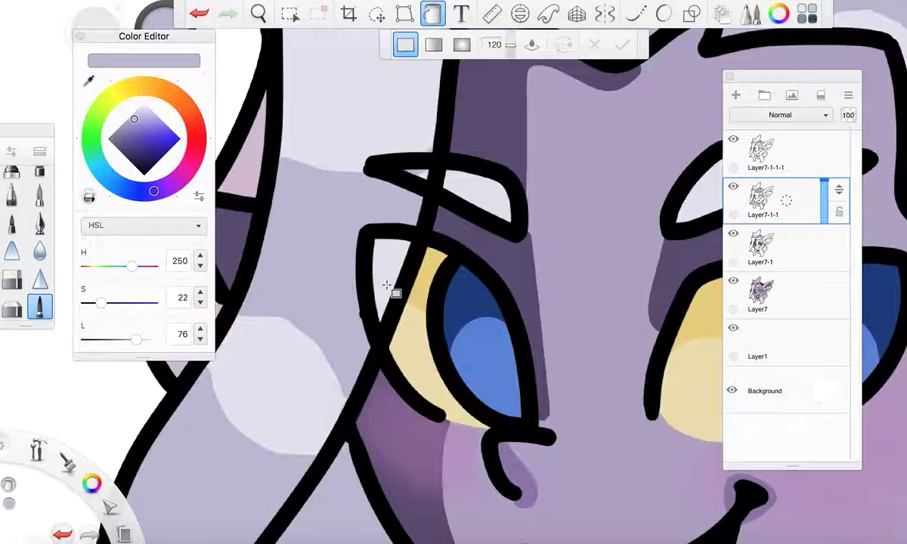
pyautogui.scroll(5, 434, 181)
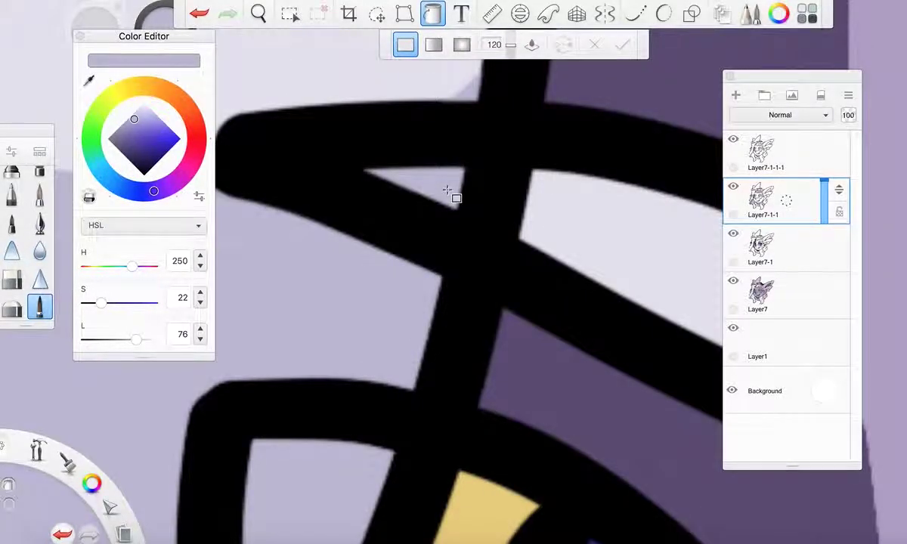
pyautogui.scroll(-4, 423, 208)
pyautogui.scroll(-5, 364, 233)
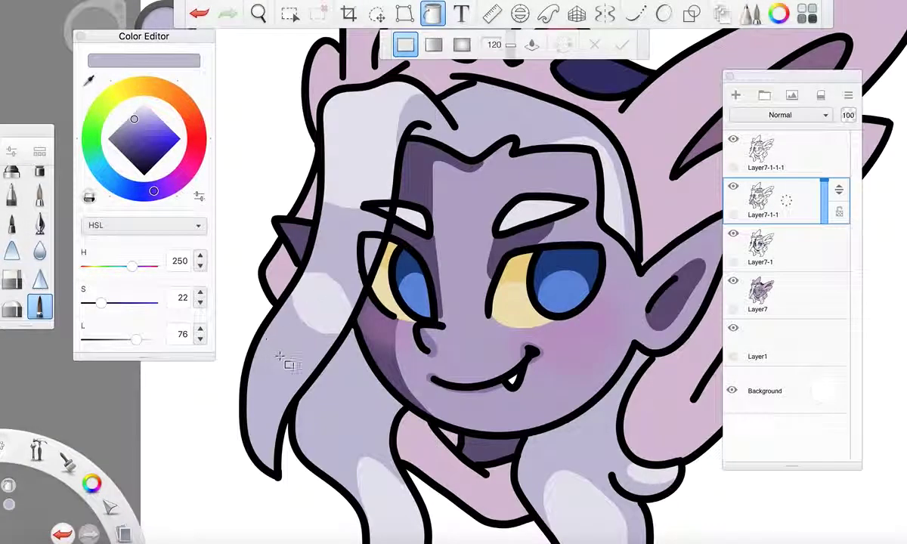
# Lower the hair shading layer's opacity to 47 and check the softened shadows on the whole portrait and up close
pyautogui.scroll(-4, 590, 450)
pyautogui.scroll(2, 590, 424)
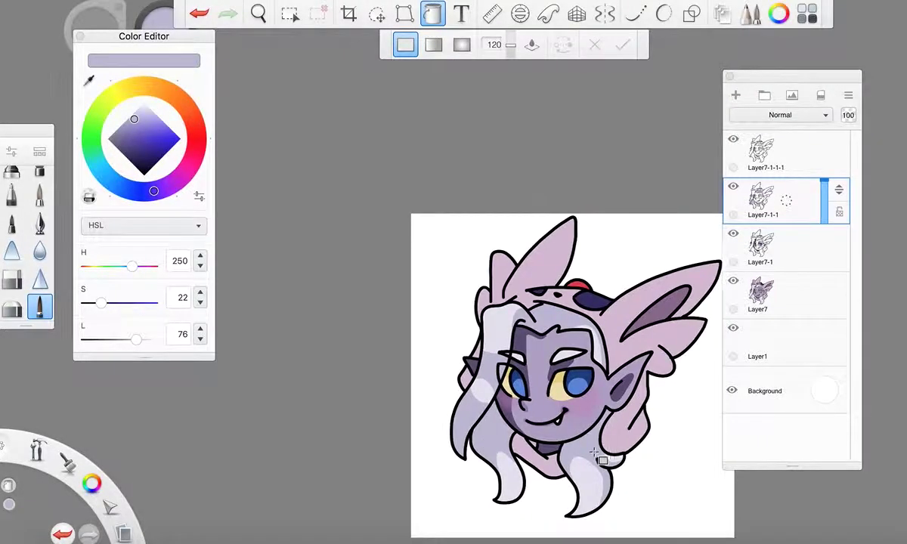
pyautogui.moveTo(825, 209); pyautogui.dragTo(824, 203)
pyautogui.scroll(-4, 587, 405)
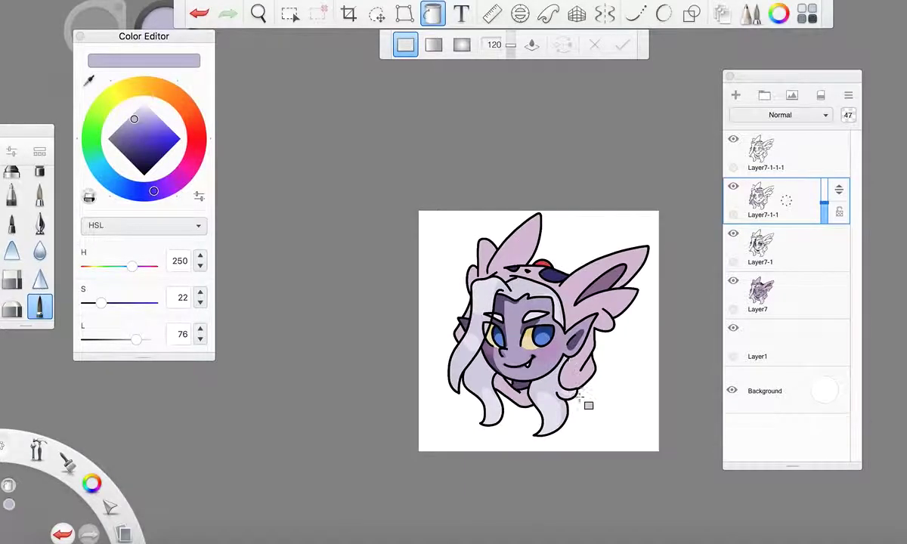
pyautogui.scroll(3, 583, 409)
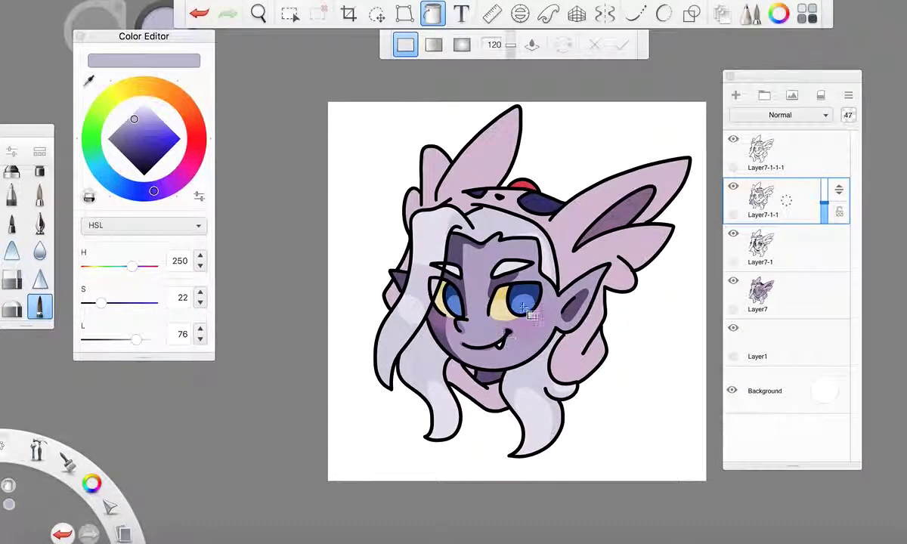
pyautogui.scroll(3, 478, 265)
pyautogui.scroll(-1, 490, 263)
pyautogui.scroll(3, 433, 259)
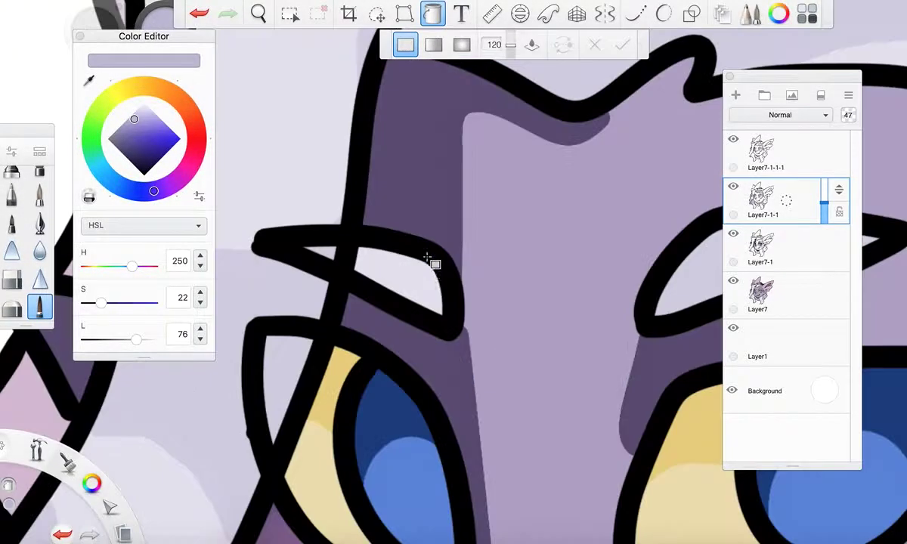
pyautogui.scroll(-5, 426, 277)
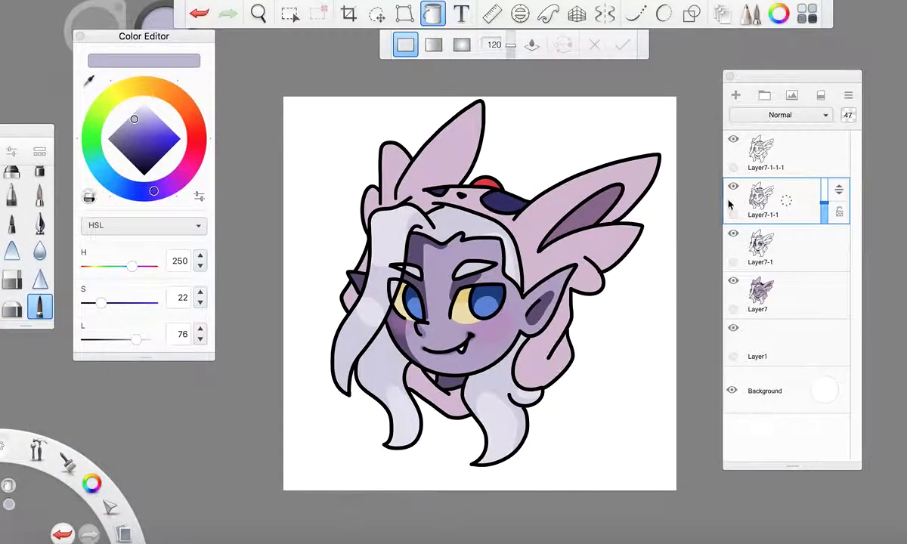
# Merge the hair shading layer into the colour layer beneath it, then duplicate the line-art layer and select the lower copy
pyautogui.moveTo(759, 203); pyautogui.dragTo(759, 231)
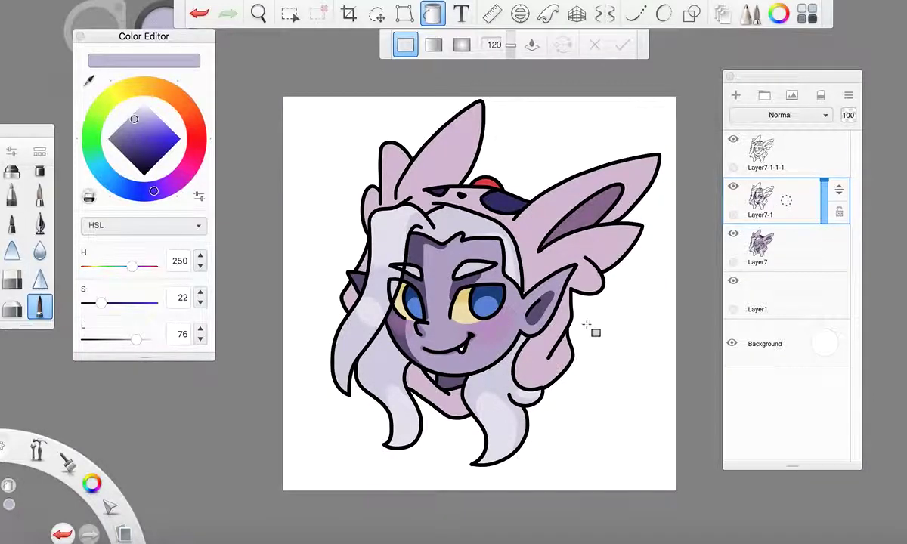
pyautogui.moveTo(767, 162); pyautogui.dragTo(732, 131)
pyautogui.click(769, 199)
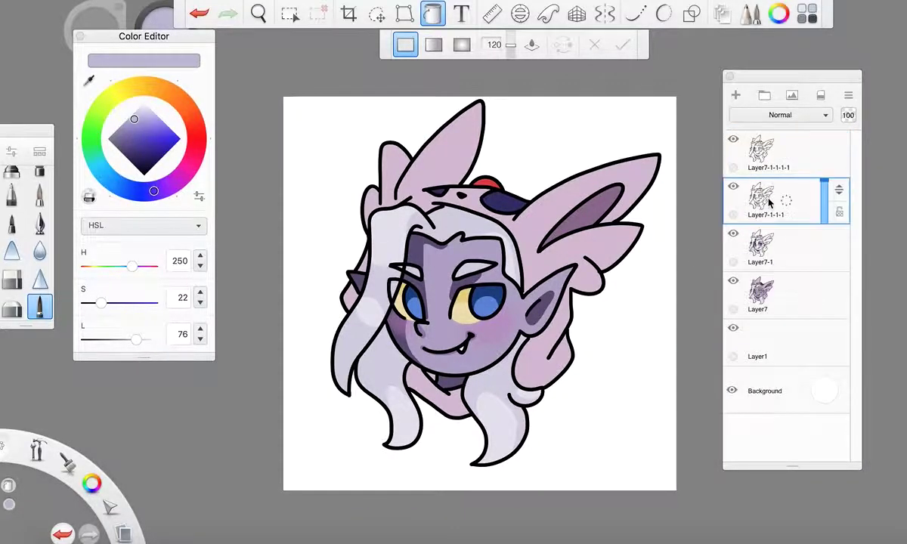
# Sample the hood's pink, darken it to a lightness of 57, and return to the brush
pyautogui.click(90, 82)
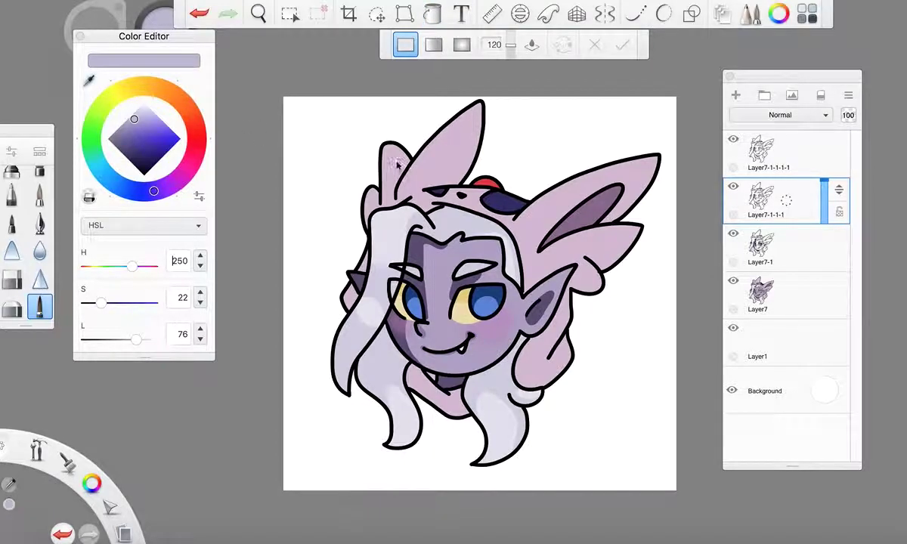
pyautogui.click(454, 160)
pyautogui.moveTo(136, 339); pyautogui.dragTo(125, 342)
pyautogui.click(39, 306)
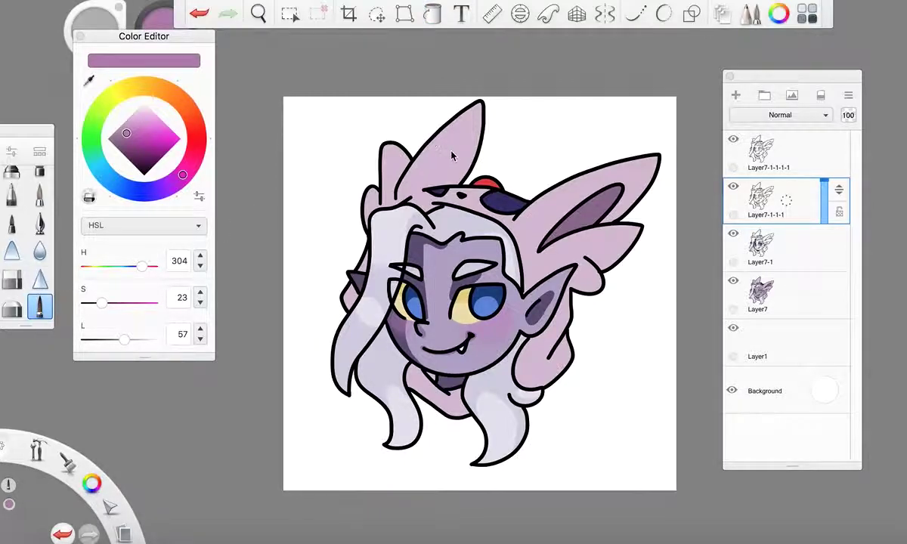
pyautogui.scroll(3, 451, 156)
pyautogui.moveTo(439, 113); pyautogui.dragTo(405, 185)
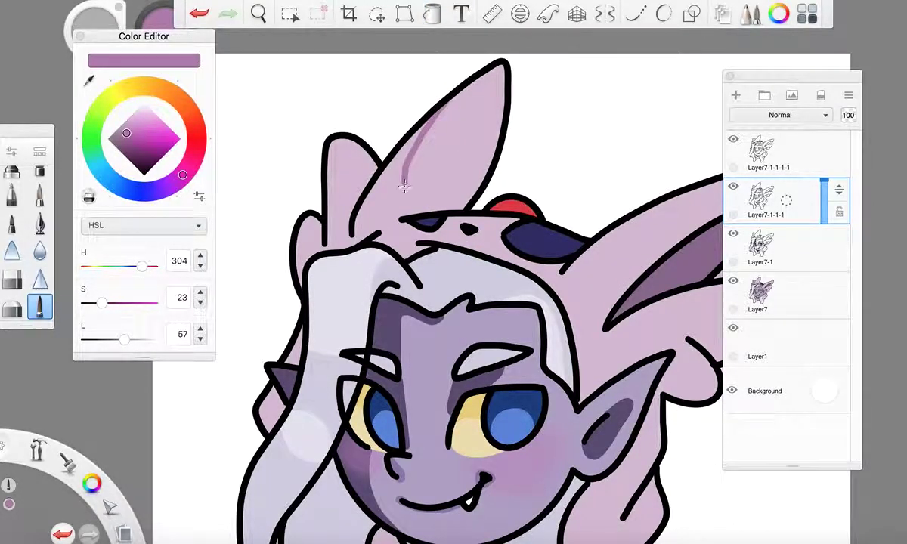
pyautogui.hotkey('ctrl', 'z')
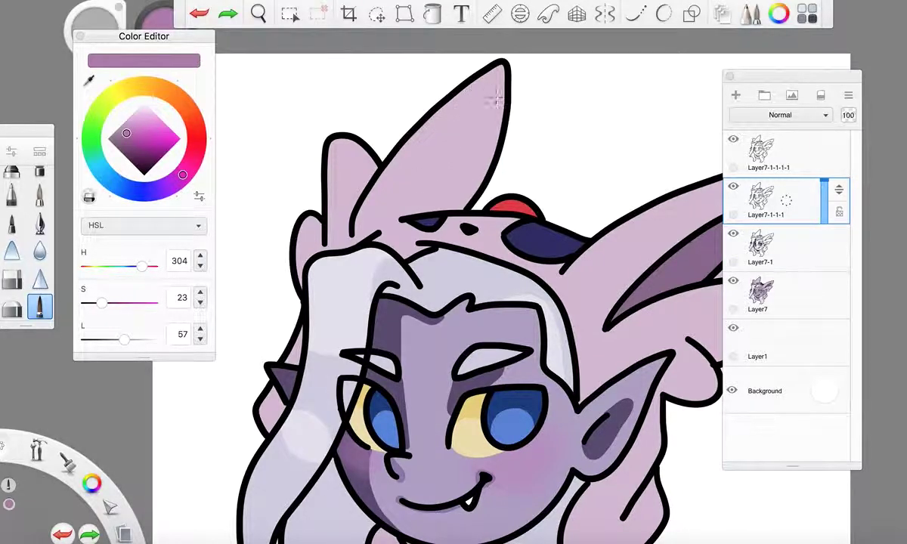
pyautogui.moveTo(496, 91)
pyautogui.mouseDown()
pyautogui.moveTo(412, 159)
pyautogui.moveTo(395, 190)
pyautogui.mouseUp()
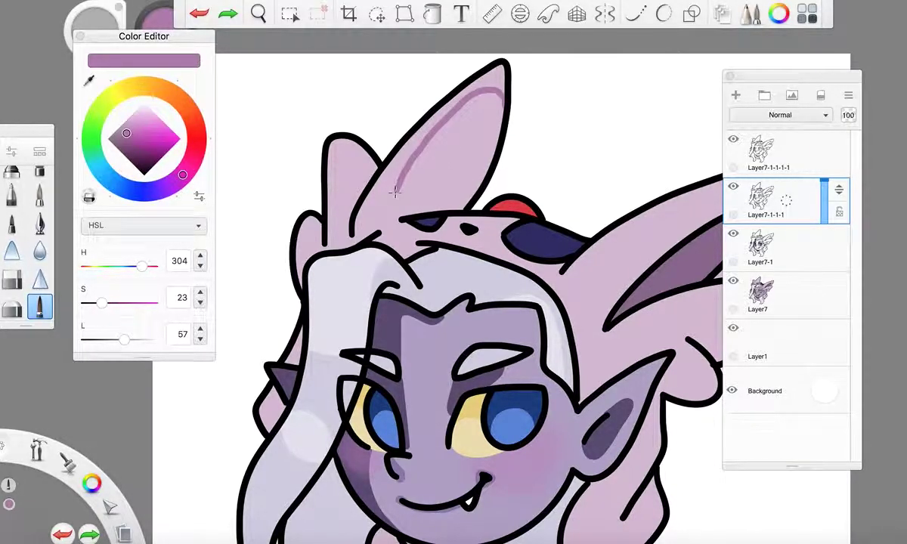
pyautogui.hotkey('ctrl', 'z')
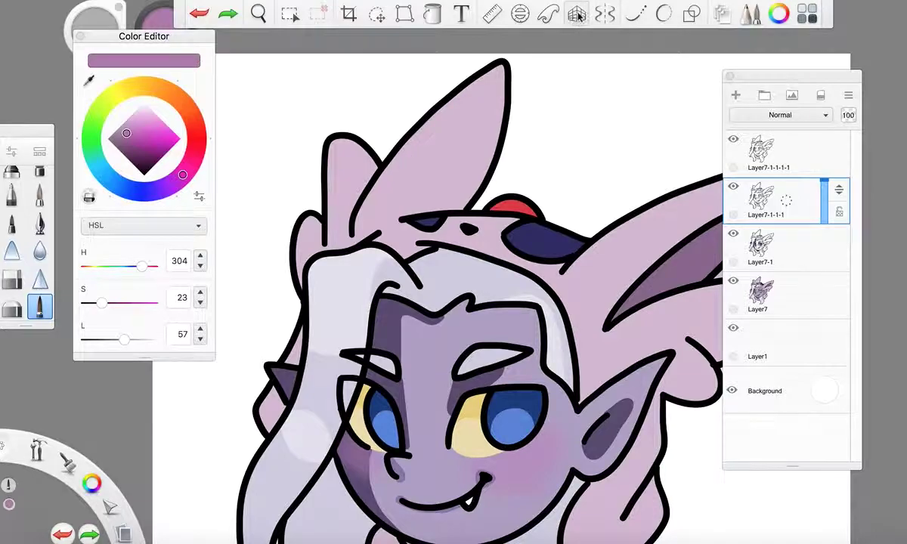
# Turn on Predictive Stroke and outline inner shadow edges on the tall pointed hood ear and the two small rounded lobes beside it
pyautogui.click(663, 14)
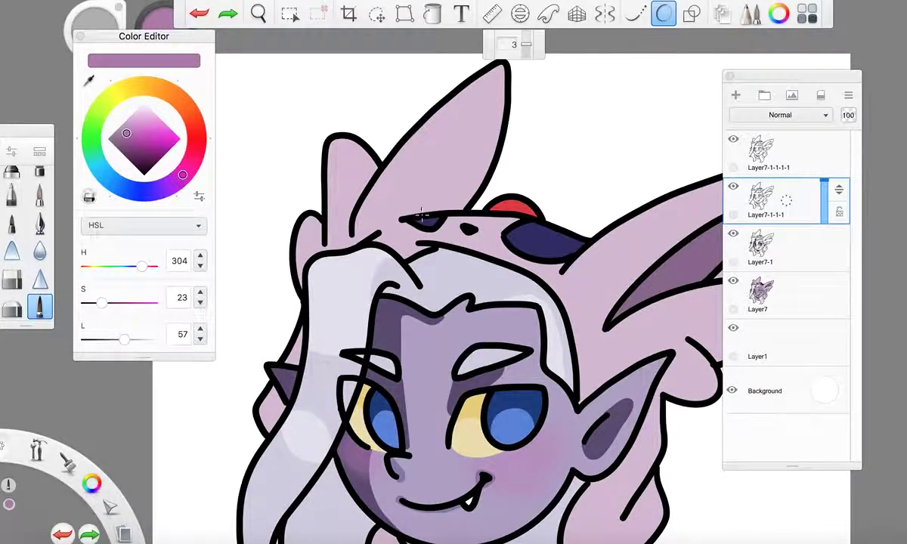
pyautogui.moveTo(408, 204)
pyautogui.mouseDown()
pyautogui.moveTo(423, 138)
pyautogui.moveTo(452, 102)
pyautogui.moveTo(487, 89)
pyautogui.moveTo(505, 119)
pyautogui.mouseUp()
pyautogui.scroll(2, 341, 202)
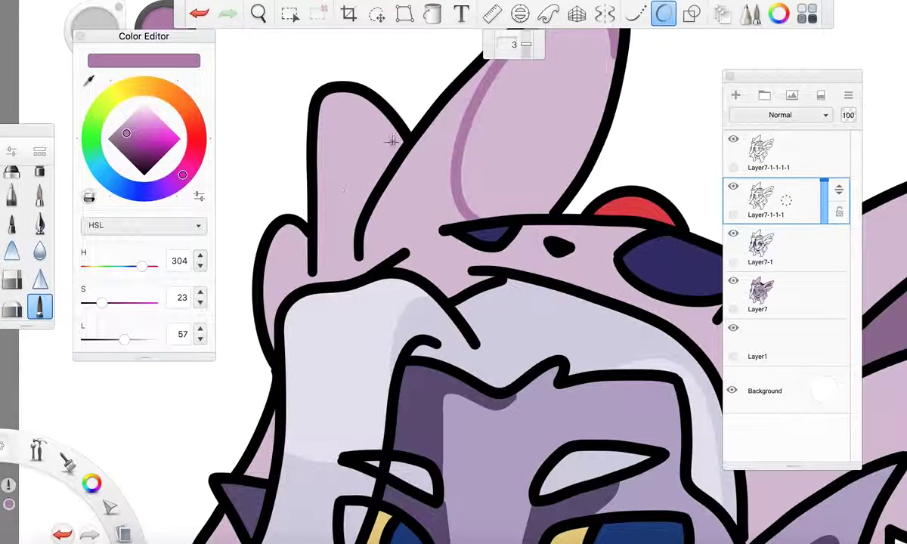
pyautogui.moveTo(378, 188)
pyautogui.mouseDown()
pyautogui.moveTo(346, 120)
pyautogui.moveTo(328, 148)
pyautogui.moveTo(322, 220)
pyautogui.moveTo(355, 223)
pyautogui.mouseUp()
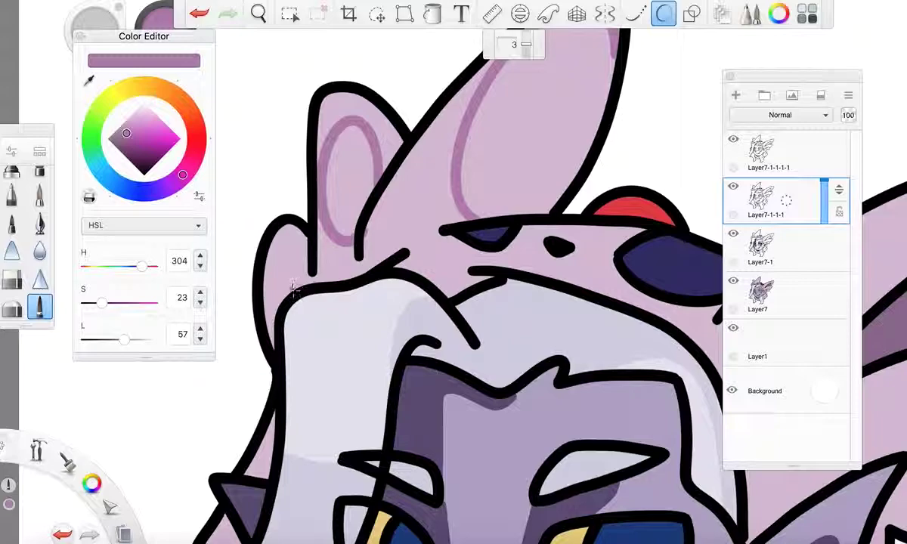
pyautogui.moveTo(299, 289)
pyautogui.mouseDown()
pyautogui.moveTo(279, 248)
pyautogui.moveTo(269, 259)
pyautogui.moveTo(280, 308)
pyautogui.mouseUp()
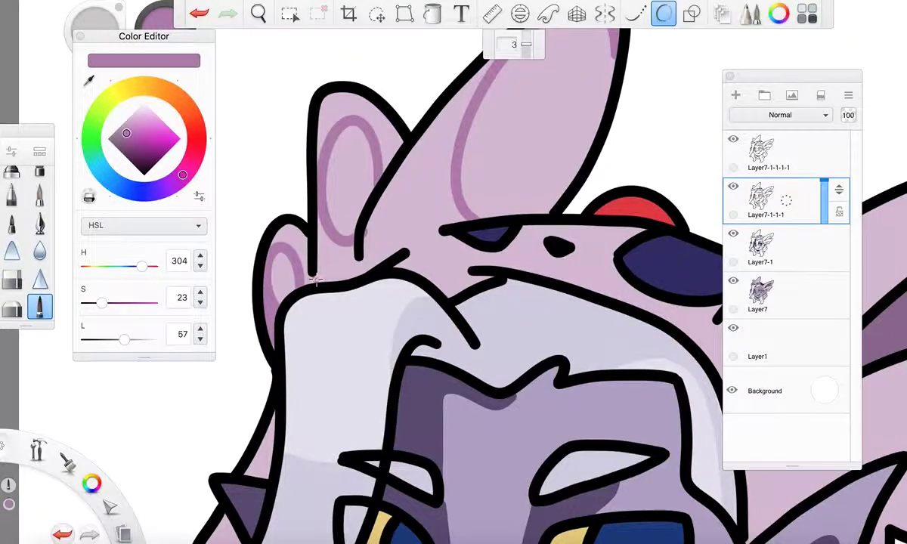
# Outline a curved shadow edge on the large swept hood ear, running from its upper rim down beside the dark inner ear
pyautogui.scroll(-5, 315, 279)
pyautogui.scroll(3, 482, 304)
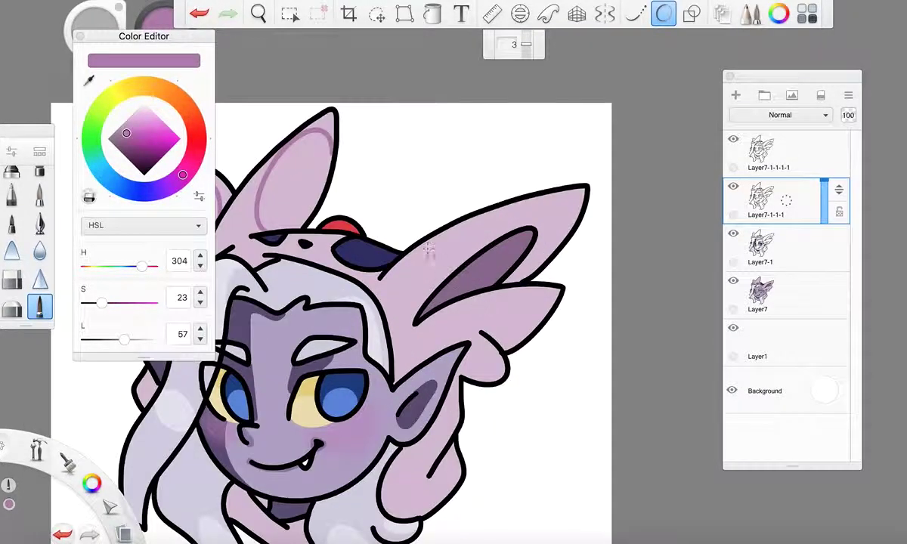
pyautogui.moveTo(399, 269); pyautogui.dragTo(420, 265)
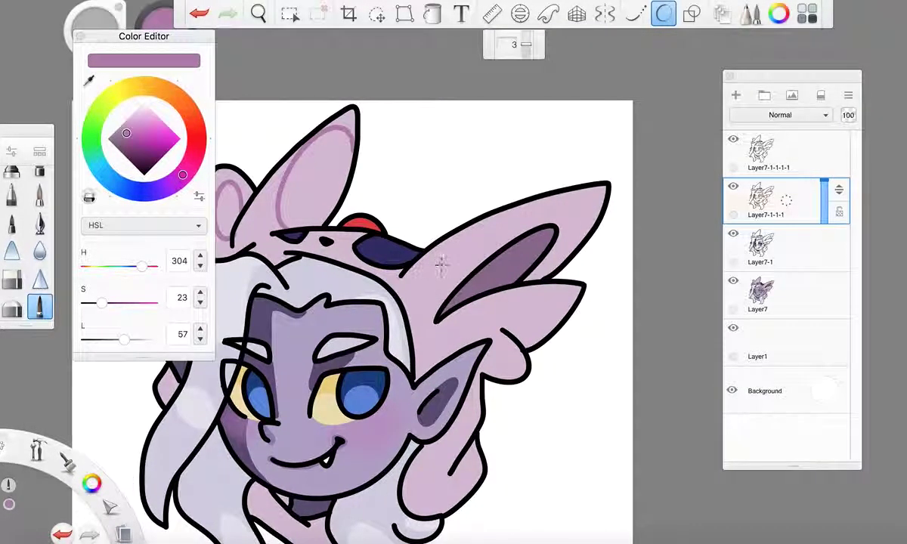
pyautogui.moveTo(511, 205)
pyautogui.mouseDown()
pyautogui.moveTo(419, 245)
pyautogui.moveTo(382, 301)
pyautogui.moveTo(403, 310)
pyautogui.mouseUp()
# Outline a shadow edge along the hood's brim above the hair, undoing the first attempt
pyautogui.scroll(-5, 436, 248)
pyautogui.hscroll(-2, 378, 257)
pyautogui.scroll(6, 345, 269)
pyautogui.moveTo(324, 252); pyautogui.dragTo(393, 265)
pyautogui.press('super+z')
pyautogui.scroll(5, 363, 276)
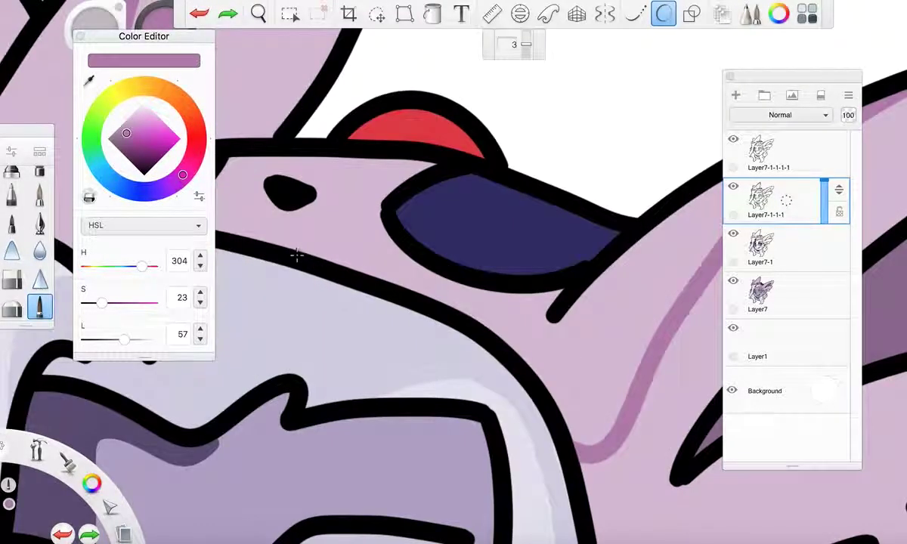
pyautogui.moveTo(250, 236)
pyautogui.mouseDown()
pyautogui.moveTo(352, 239)
pyautogui.moveTo(411, 255)
pyautogui.mouseUp()
# Undo the stray stroke and rework the brim's shadow edge beneath the small dark blue mark
pyautogui.scroll(-5, 393, 253)
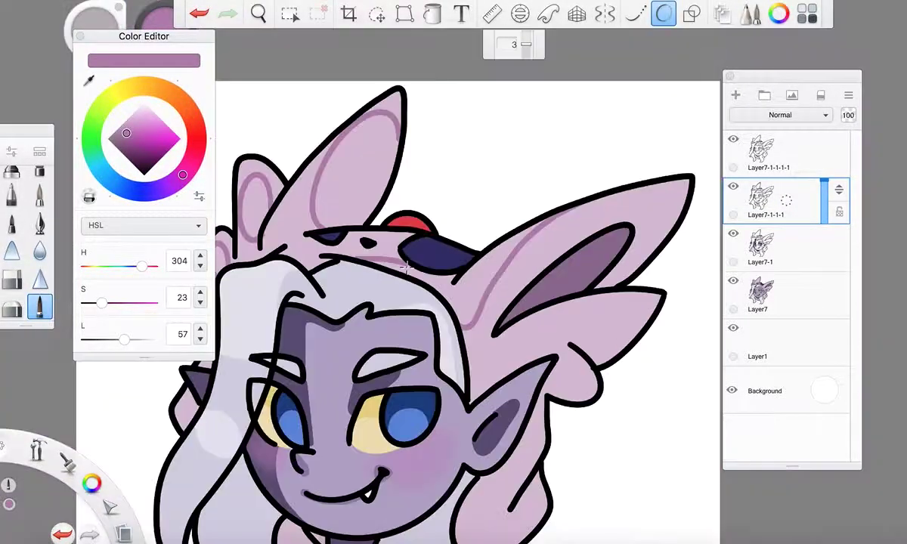
pyautogui.scroll(4, 382, 254)
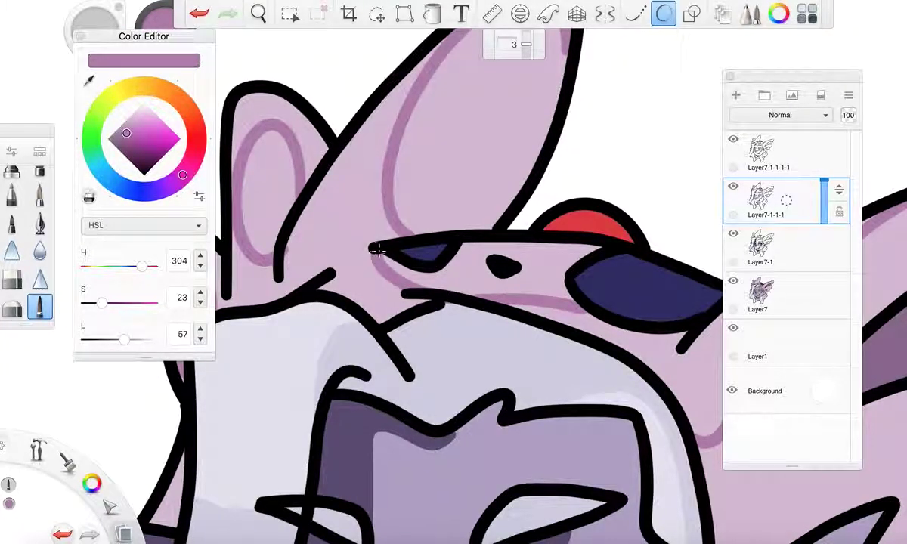
pyautogui.hotkey('ctrl', 'z')
pyautogui.moveTo(428, 275); pyautogui.dragTo(465, 296)
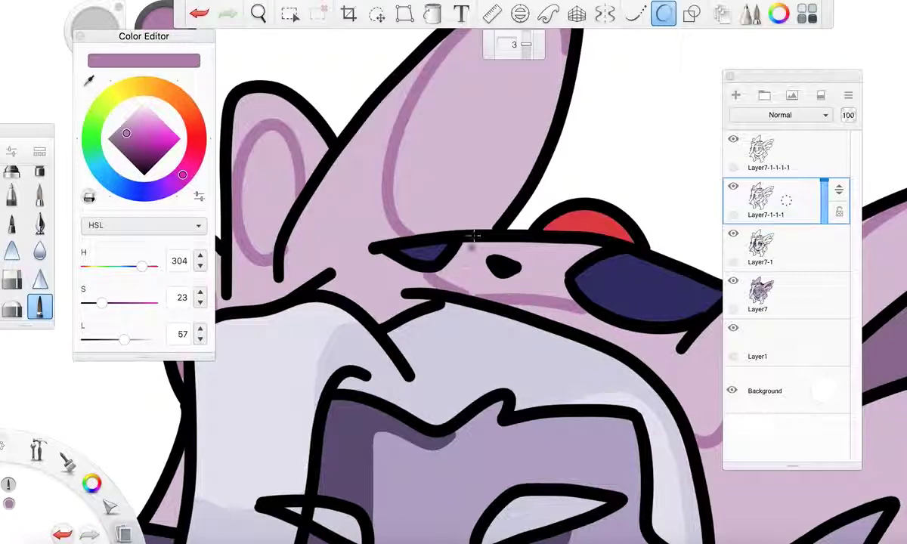
pyautogui.scroll(-5, 473, 209)
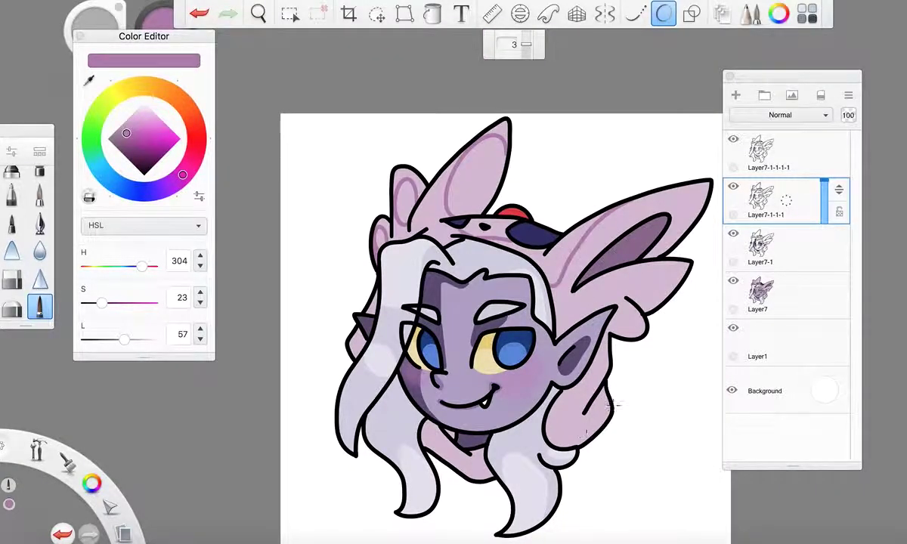
# Outline shadow edges on the lower hood ear and the rounded lobe beneath it, undoing the stray stroke
pyautogui.scroll(5, 643, 286)
pyautogui.moveTo(653, 231)
pyautogui.mouseDown()
pyautogui.moveTo(609, 235)
pyautogui.moveTo(549, 269)
pyautogui.moveTo(515, 350)
pyautogui.mouseUp()
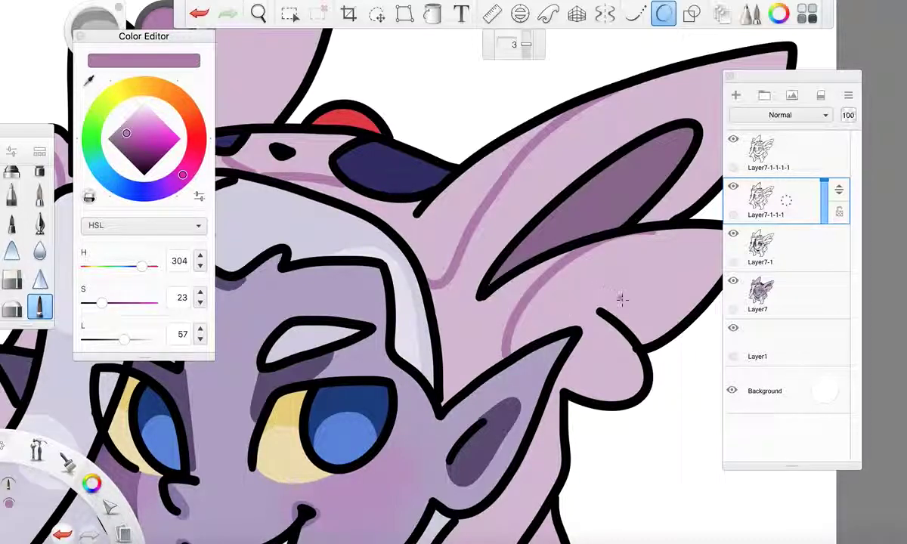
pyautogui.hotkey('ctrl', 'z')
pyautogui.moveTo(568, 358)
pyautogui.mouseDown()
pyautogui.moveTo(597, 376)
pyautogui.moveTo(645, 365)
pyautogui.mouseUp()
pyautogui.scroll(-4, 646, 364)
pyautogui.scroll(5, 683, 337)
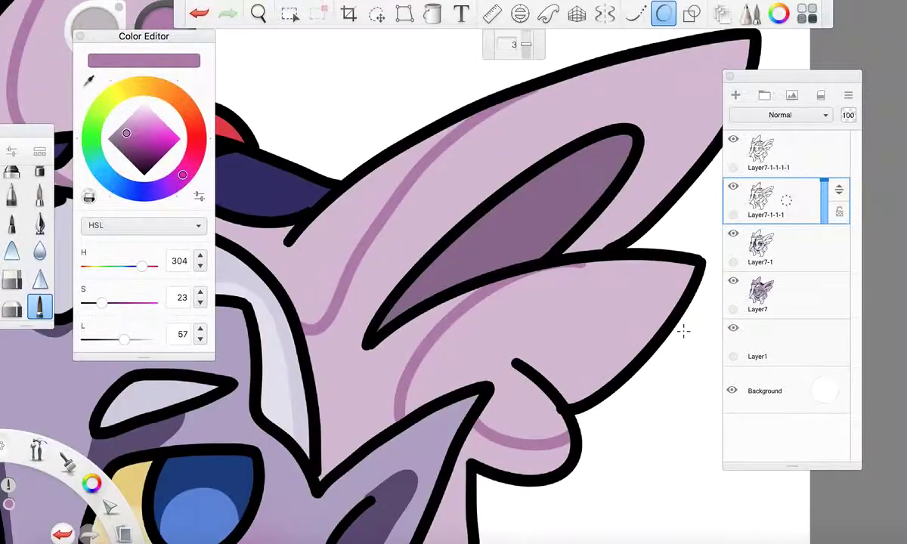
pyautogui.moveTo(516, 362)
pyautogui.mouseDown()
pyautogui.moveTo(625, 364)
pyautogui.moveTo(646, 352)
pyautogui.mouseUp()
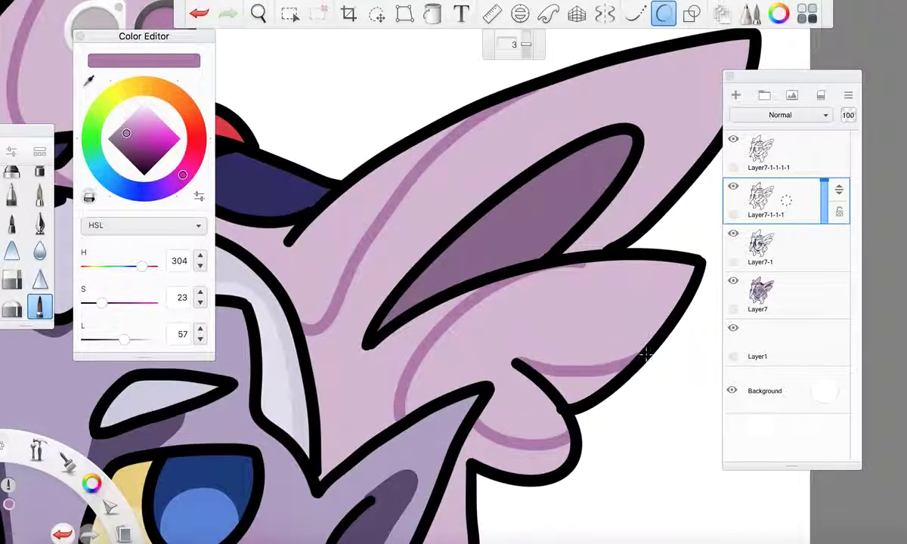
# Outline curved shadow edges on the rounded hood folds below the pointed ear
pyautogui.scroll(-5, 608, 321)
pyautogui.scroll(5, 486, 402)
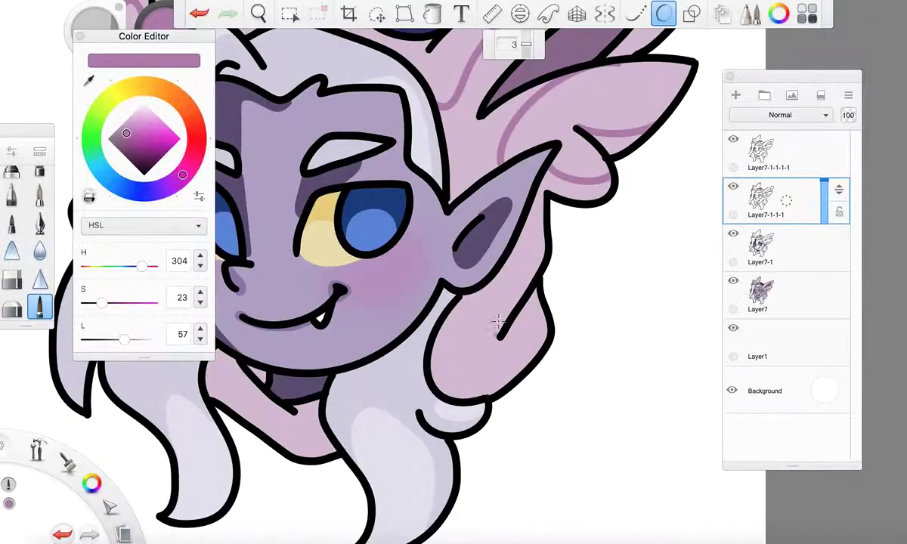
pyautogui.moveTo(446, 275)
pyautogui.mouseDown()
pyautogui.moveTo(449, 338)
pyautogui.moveTo(495, 312)
pyautogui.moveTo(448, 381)
pyautogui.moveTo(485, 409)
pyautogui.moveTo(568, 360)
pyautogui.mouseUp()
pyautogui.scroll(3, 505, 332)
pyautogui.scroll(-5, 522, 337)
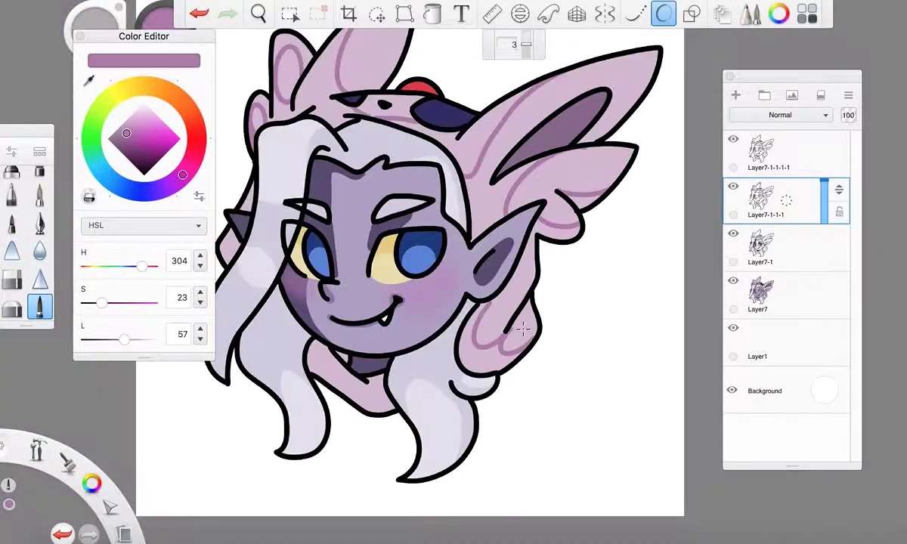
# Outline a shadow edge on the hood's collar beneath the chin and fill the surrounding area with dark pink
pyautogui.scroll(4, 333, 380)
pyautogui.moveTo(286, 378)
pyautogui.mouseDown()
pyautogui.moveTo(288, 337)
pyautogui.moveTo(326, 341)
pyautogui.moveTo(395, 408)
pyautogui.moveTo(392, 435)
pyautogui.moveTo(363, 430)
pyautogui.mouseUp()
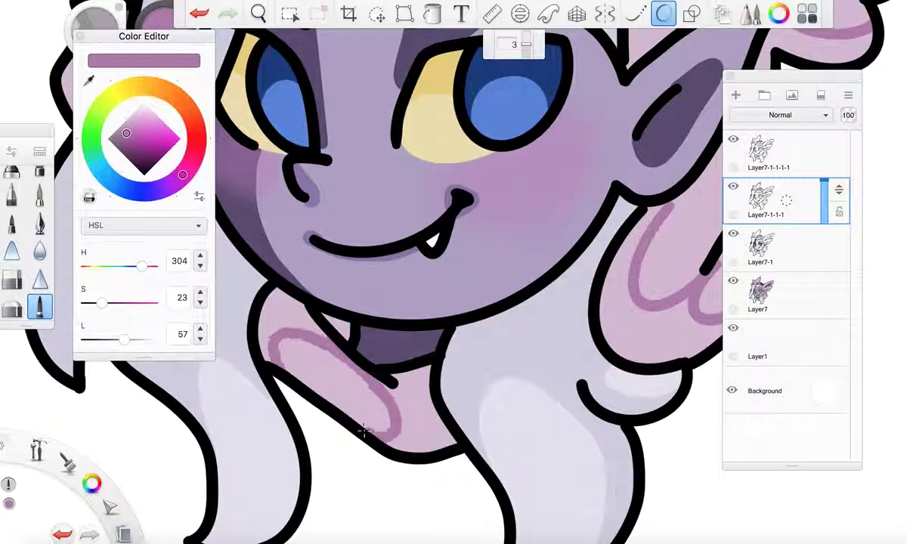
pyautogui.click(433, 15)
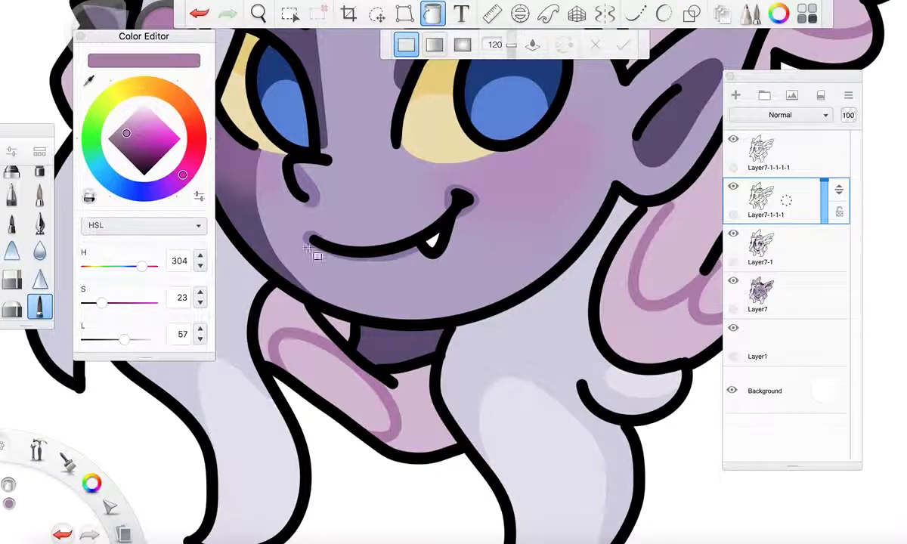
pyautogui.click(415, 405)
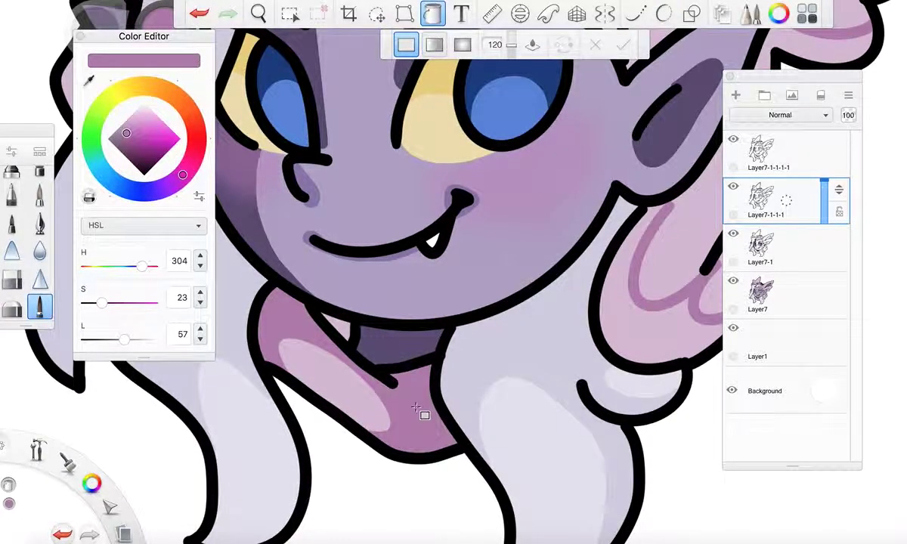
pyautogui.scroll(-8, 419, 410)
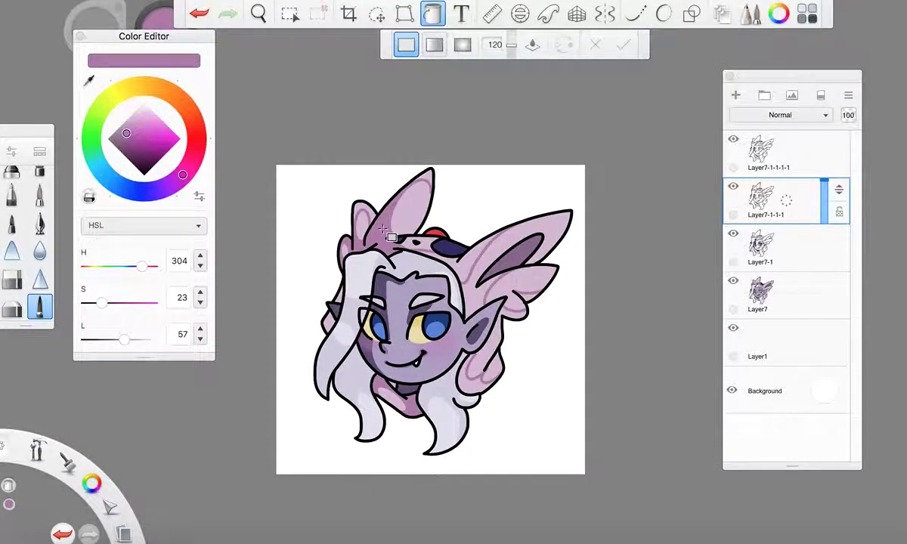
# Fill the shadow areas on the upright hood ears, the brim and the base of the large swept ear with dark pink
pyautogui.scroll(5, 372, 228)
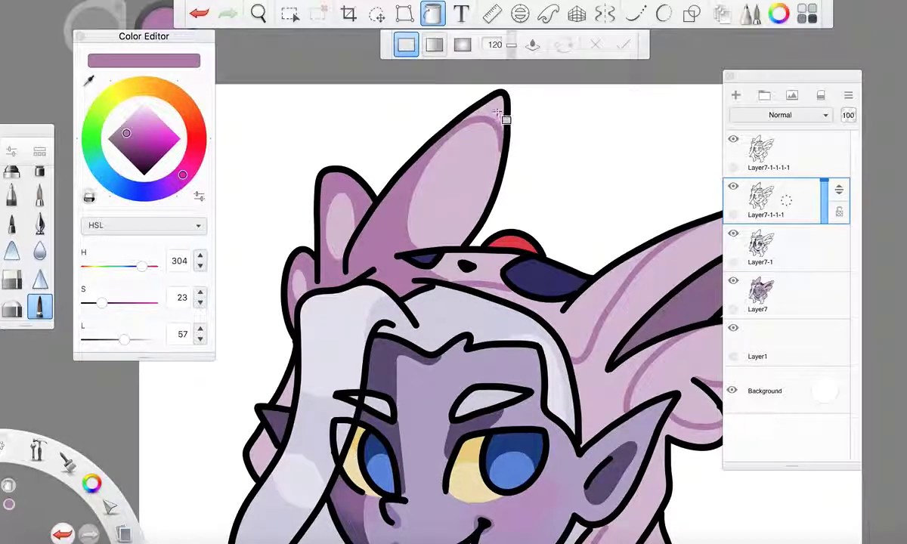
pyautogui.click(580, 324)
pyautogui.scroll(-3, 601, 332)
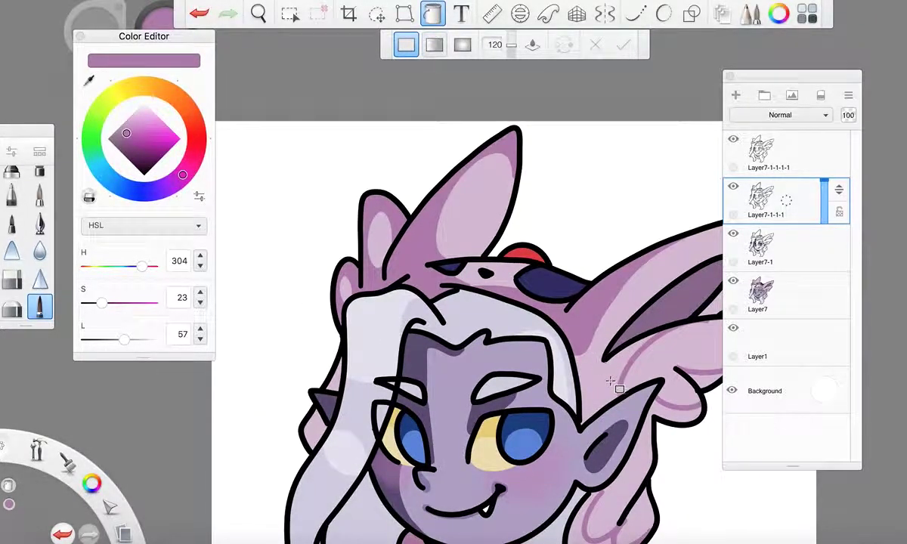
pyautogui.scroll(-3, 612, 382)
# Undo the dark pink fill on the hood folds and rounded lobe around the pointed ear
pyautogui.scroll(5, 646, 393)
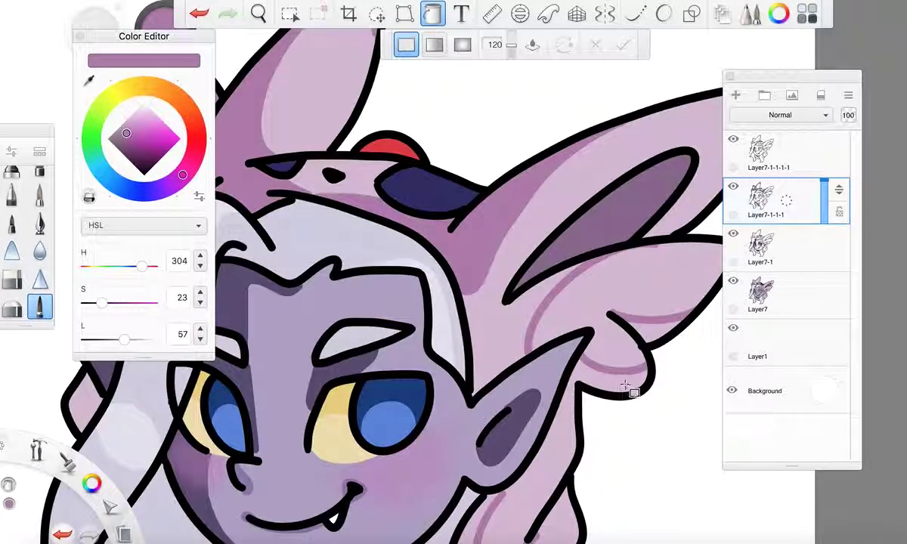
pyautogui.scroll(-5, 618, 316)
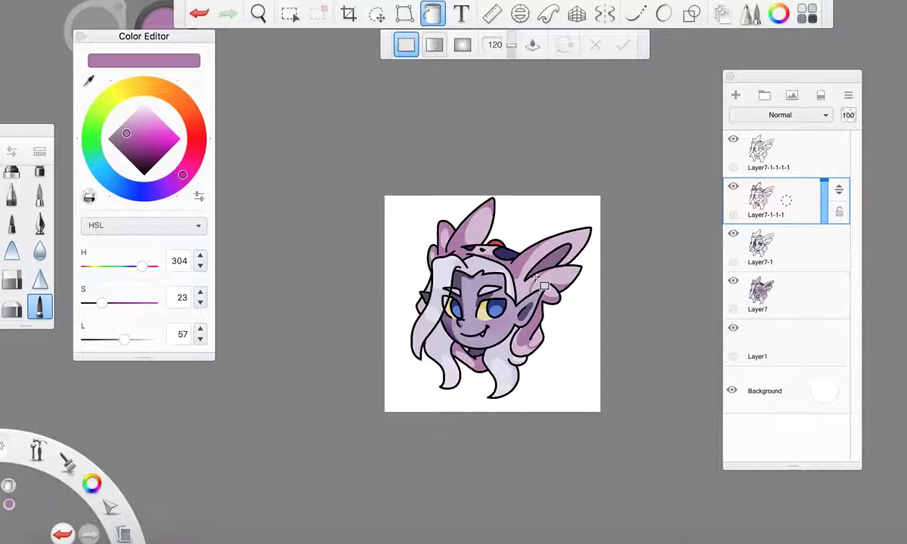
pyautogui.scroll(5, 537, 348)
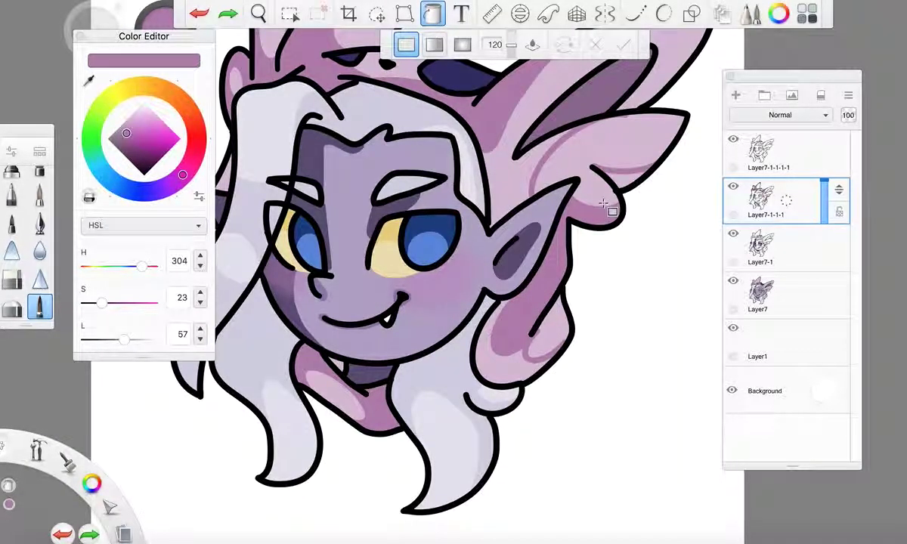
pyautogui.hotkey('ctrl', 'z')
# Brush a dark pink shadow edge down the outer side of the narrow hood strip behind the pointed ear
pyautogui.click(40, 308)
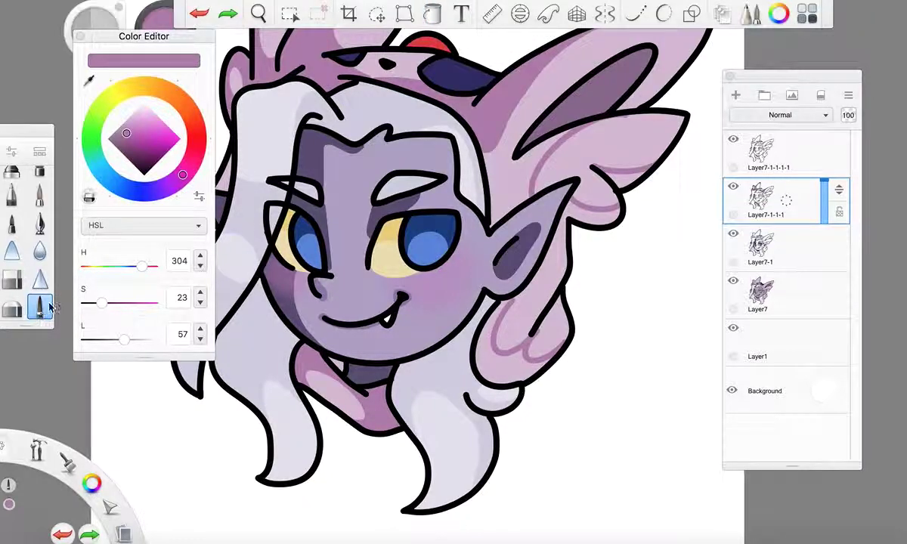
pyautogui.scroll(3, 546, 151)
pyautogui.moveTo(483, 165)
pyautogui.mouseDown()
pyautogui.moveTo(441, 162)
pyautogui.moveTo(427, 148)
pyautogui.mouseUp()
pyautogui.scroll(-5, 436, 118)
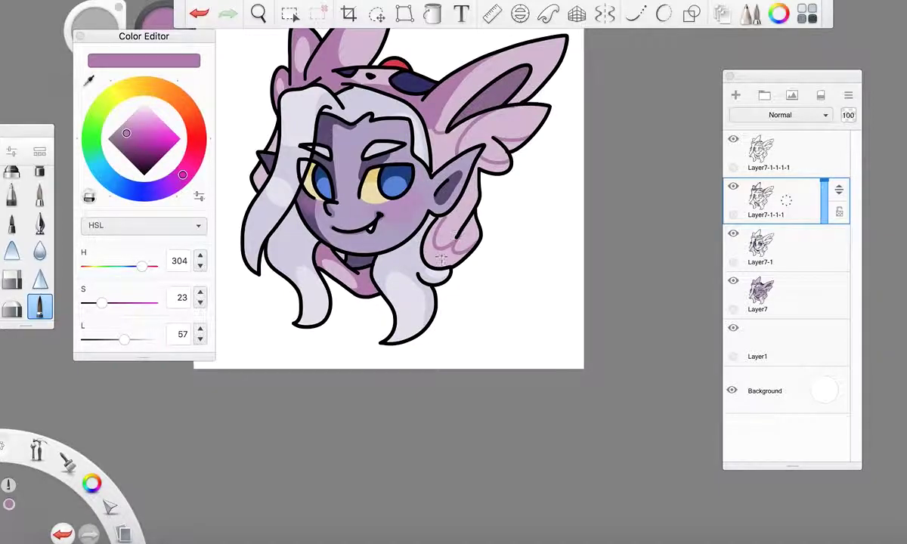
pyautogui.scroll(2, 491, 92)
pyautogui.scroll(5, 510, 102)
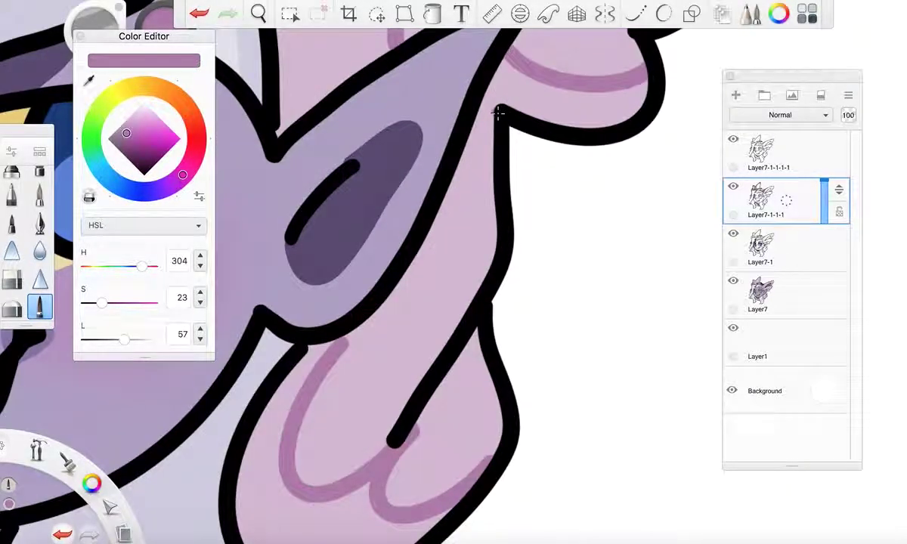
pyautogui.moveTo(474, 114)
pyautogui.mouseDown()
pyautogui.moveTo(494, 163)
pyautogui.moveTo(495, 271)
pyautogui.mouseUp()
pyautogui.moveTo(497, 231); pyautogui.dragTo(475, 310)
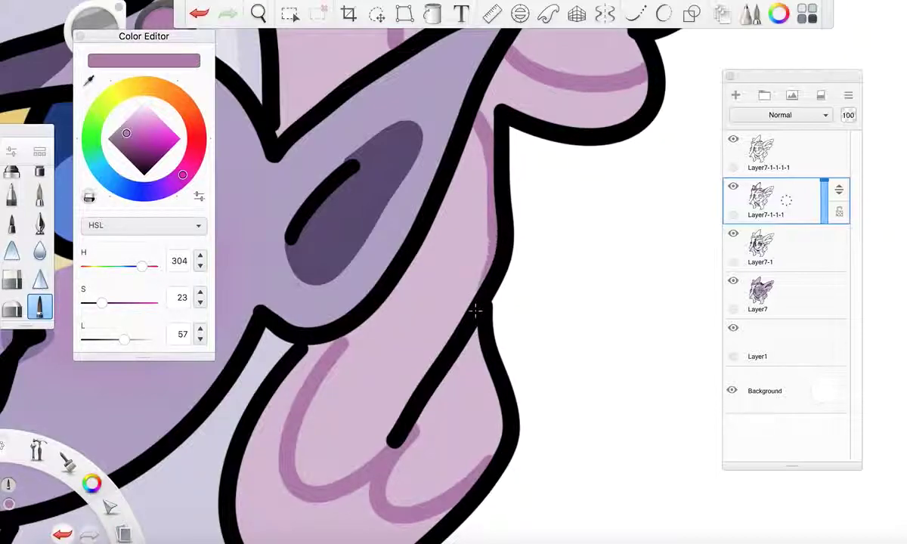
# Fill the shadow areas on the rounded lobe, the lower hood folds and the hood around the lower ear with dark pink
pyautogui.click(433, 15)
pyautogui.click(537, 101)
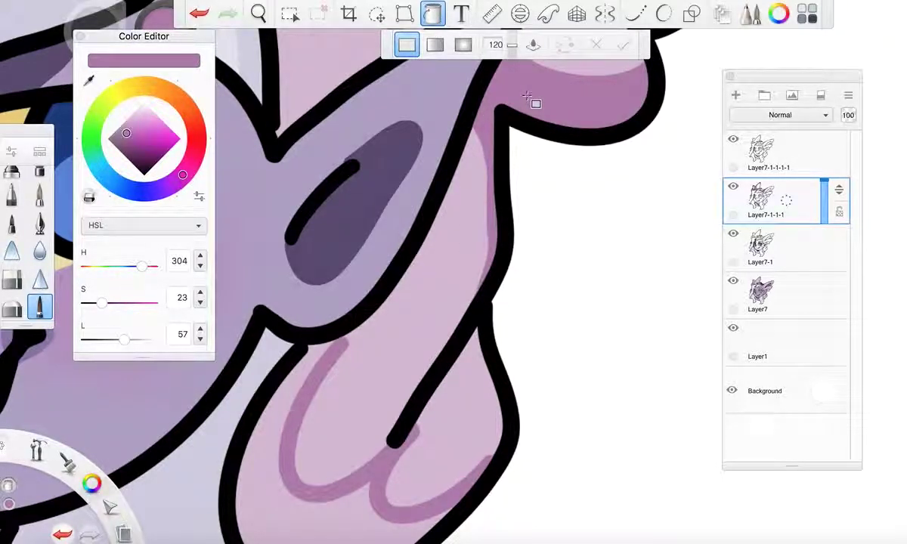
pyautogui.click(261, 482)
pyautogui.scroll(-5, 301, 432)
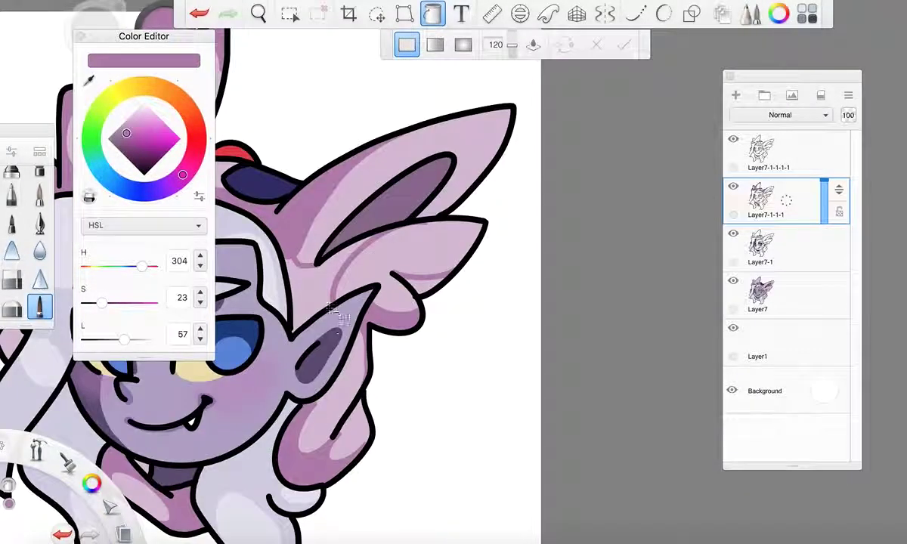
pyautogui.click(302, 272)
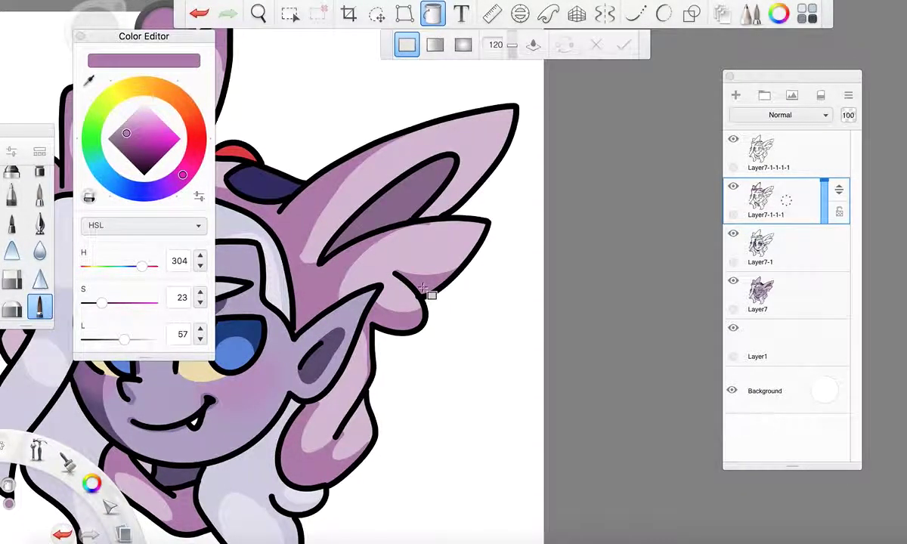
pyautogui.scroll(-5, 429, 297)
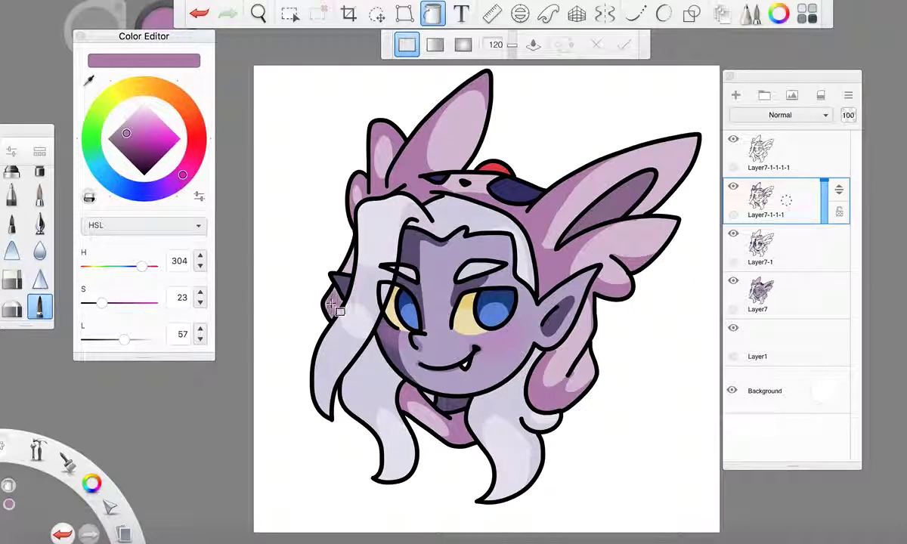
# Try a lighter pink, HSL 304, 26, 63, for the hood and undo the change
pyautogui.scroll(-5, 432, 323)
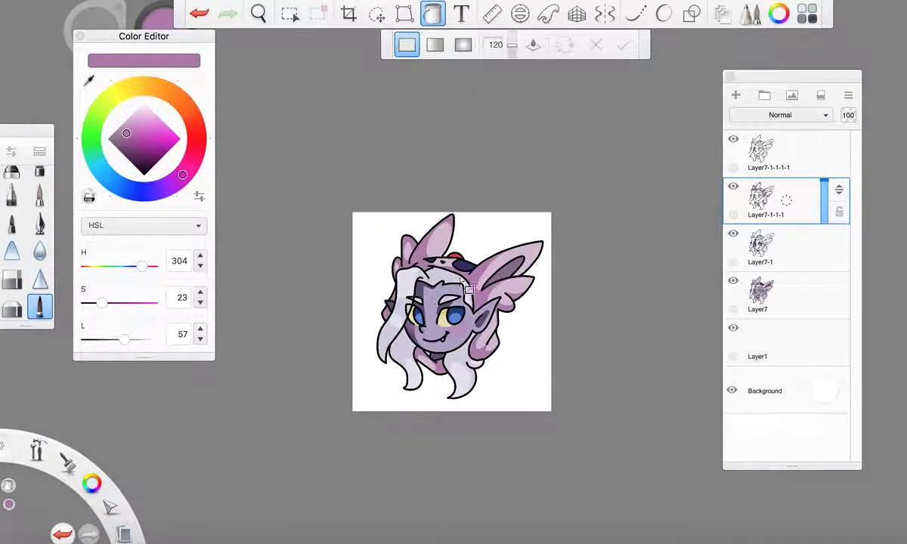
pyautogui.scroll(4, 457, 281)
pyautogui.scroll(-1, 457, 283)
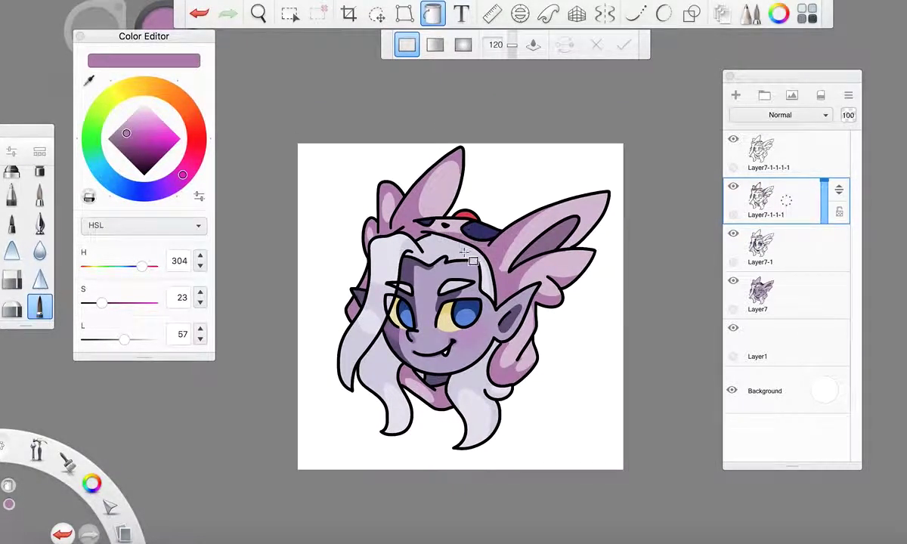
pyautogui.scroll(2, 470, 283)
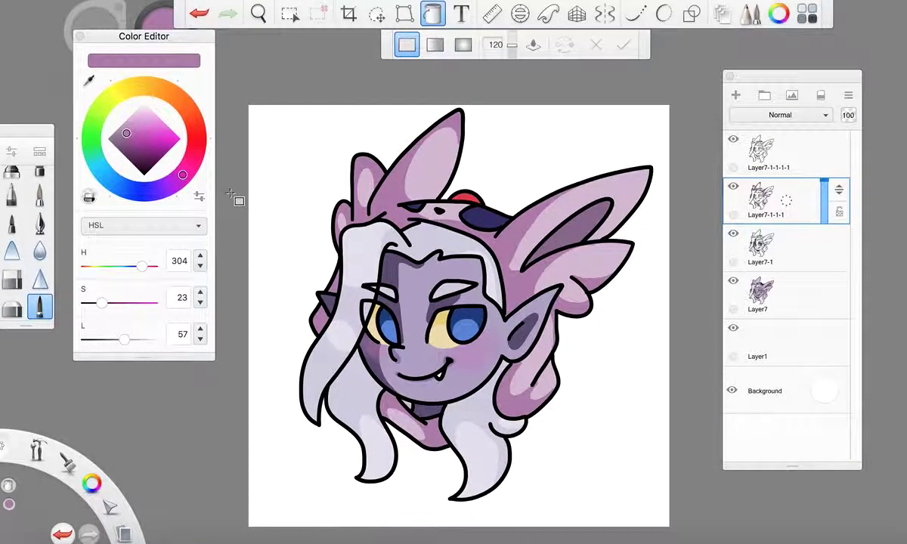
pyautogui.click(130, 129)
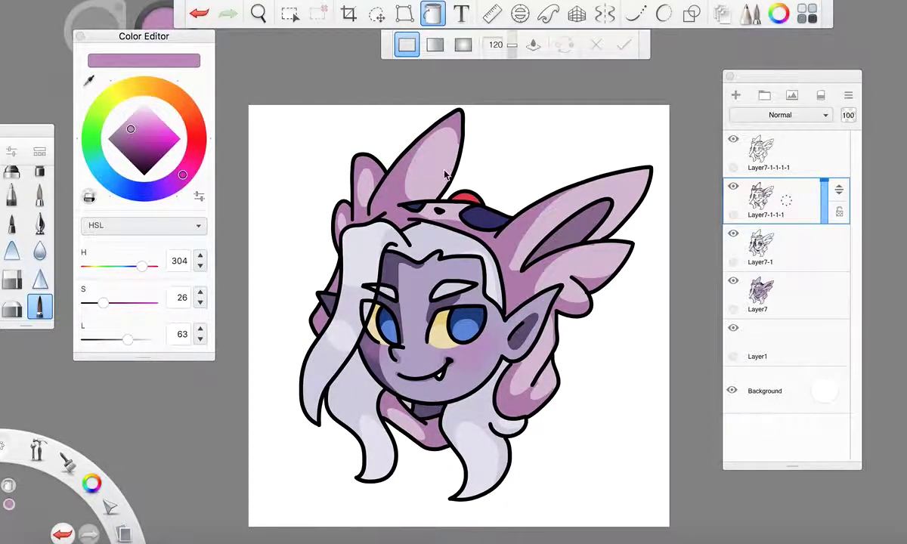
pyautogui.hotkey('ctrl', 'z')
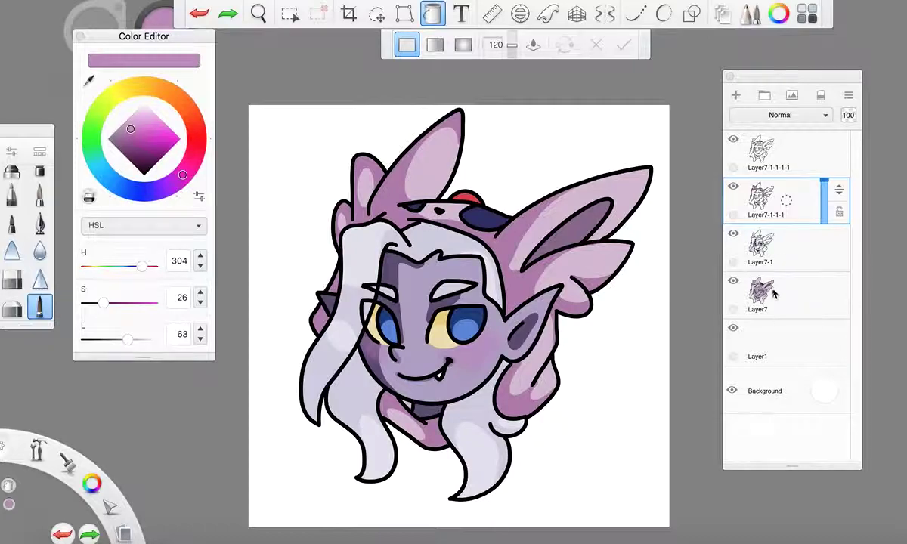
# Recolor the hood's light base areas on Layer7 with a deeper pink, HSL 304, 26, 70
pyautogui.click(773, 293)
pyautogui.click(133, 124)
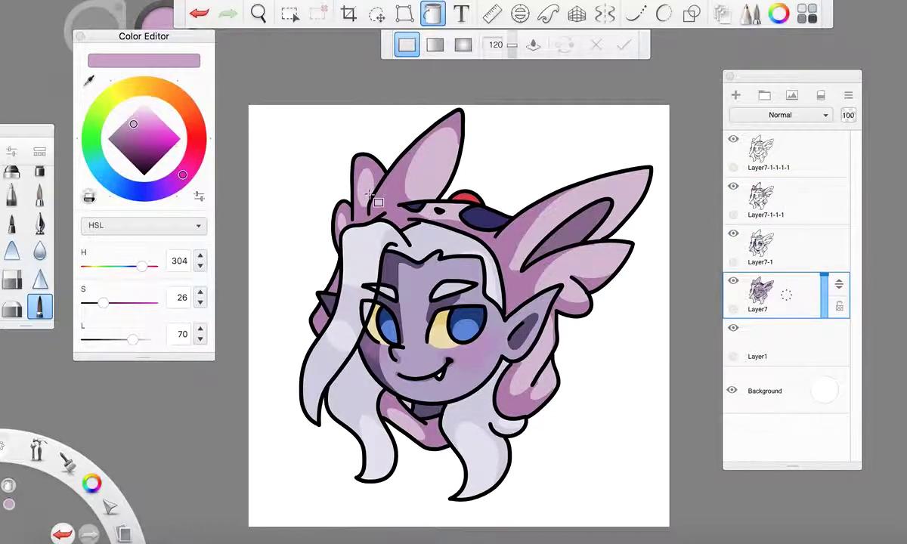
pyautogui.click(432, 177)
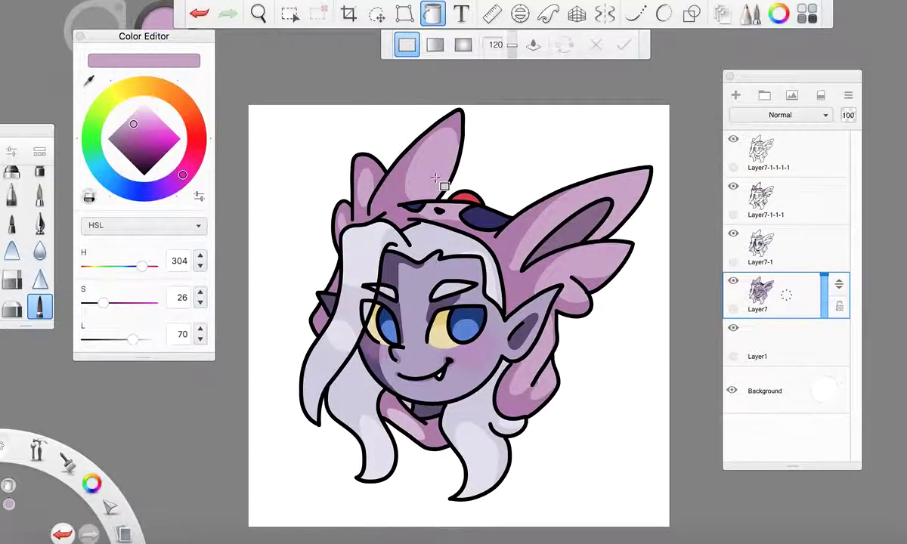
pyautogui.scroll(5, 417, 384)
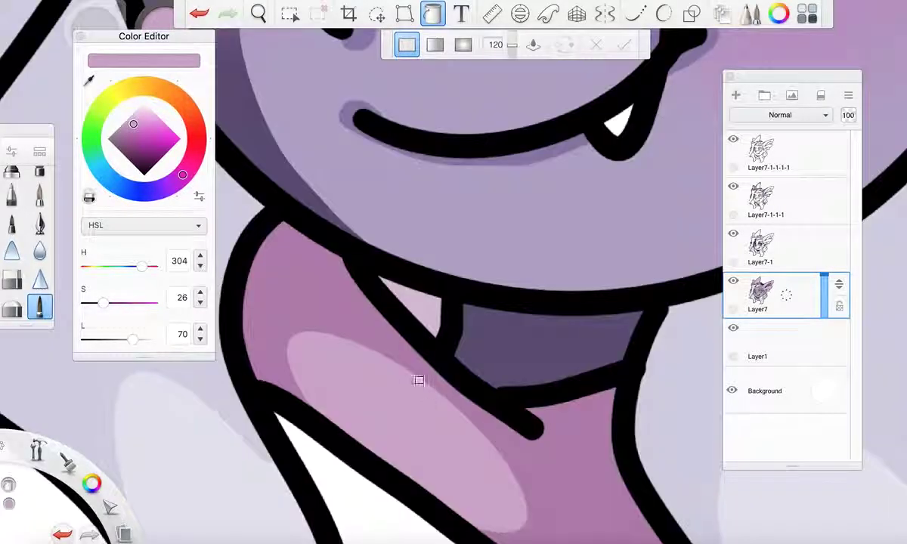
pyautogui.scroll(-5, 446, 429)
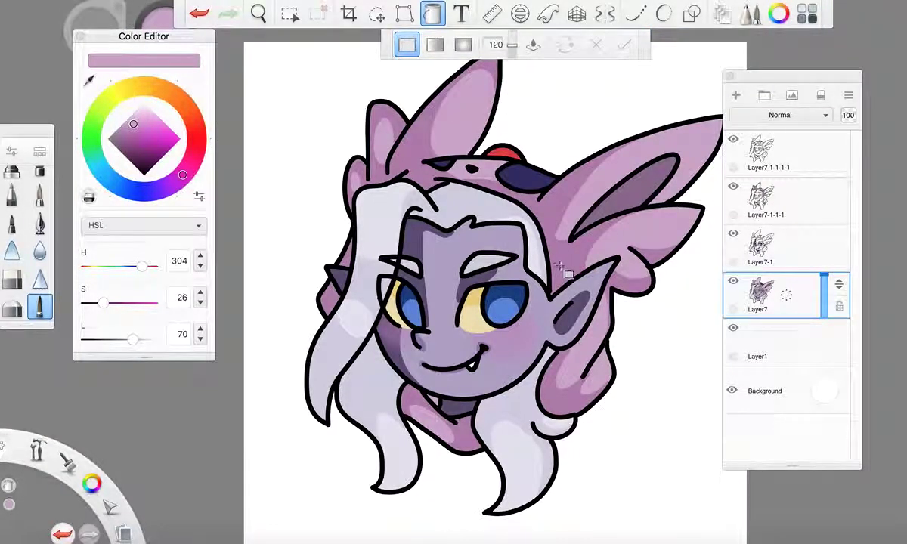
pyautogui.scroll(-3, 574, 265)
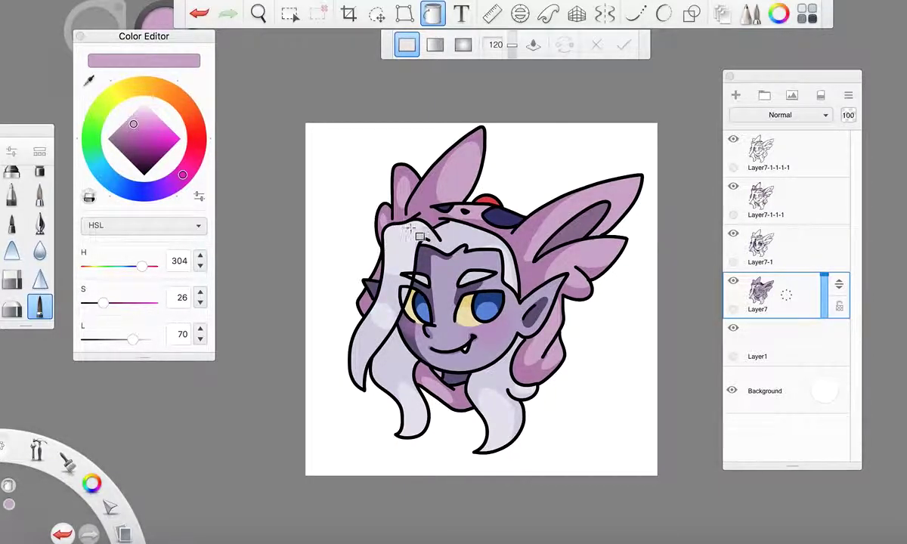
# Sample the hair's lavender shadow color, HSL 251, 22, 82, and brush shading along the top of the front hair lock beneath the hood
pyautogui.scroll(5, 414, 237)
pyautogui.click(85, 81)
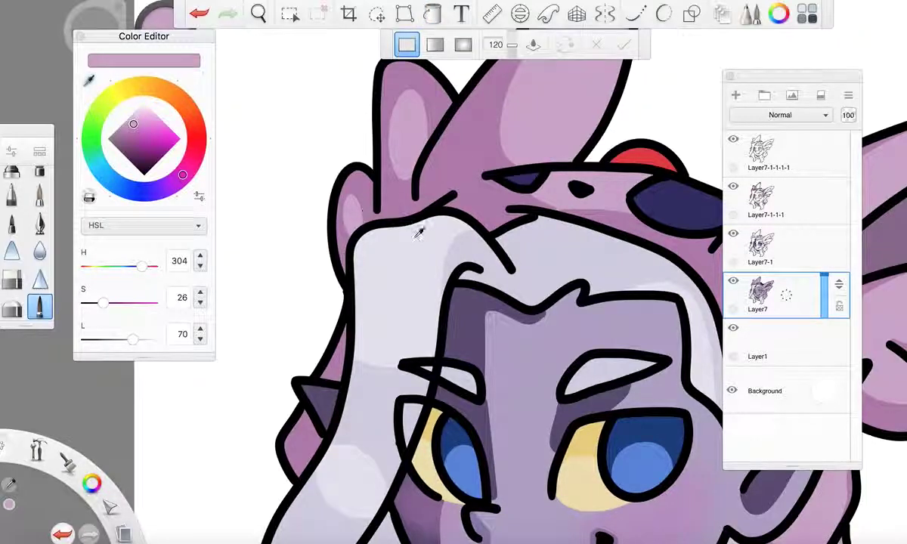
pyautogui.click(476, 245)
pyautogui.click(42, 309)
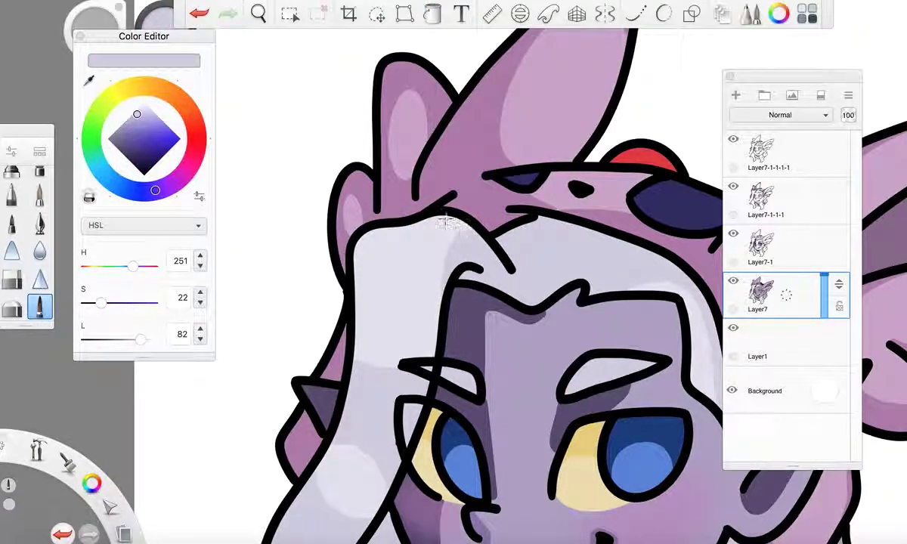
pyautogui.moveTo(438, 217)
pyautogui.mouseDown()
pyautogui.moveTo(403, 247)
pyautogui.moveTo(377, 250)
pyautogui.moveTo(364, 235)
pyautogui.moveTo(434, 222)
pyautogui.moveTo(382, 235)
pyautogui.mouseUp()
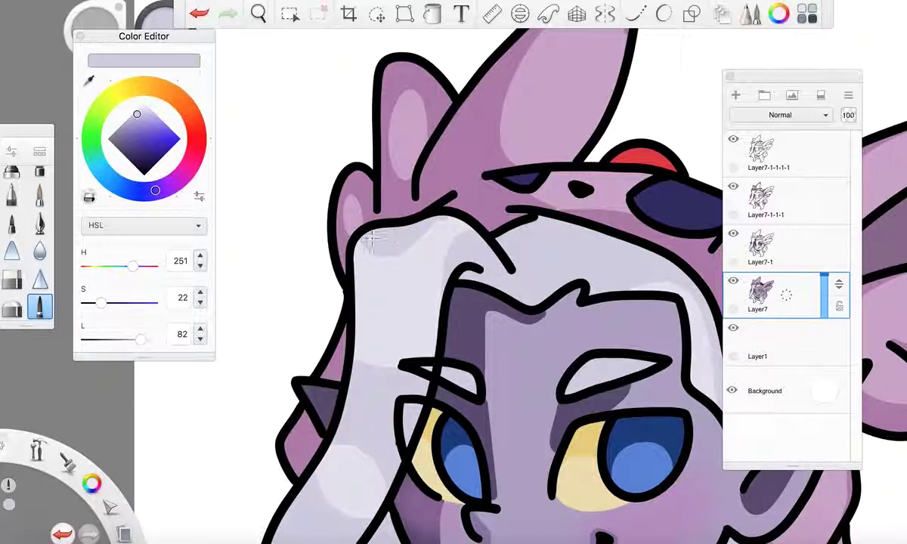
pyautogui.scroll(-5, 388, 233)
pyautogui.scroll(6, 392, 236)
pyautogui.moveTo(360, 242)
pyautogui.mouseDown()
pyautogui.moveTo(415, 227)
pyautogui.moveTo(458, 251)
pyautogui.mouseUp()
pyautogui.moveTo(408, 220); pyautogui.dragTo(440, 235)
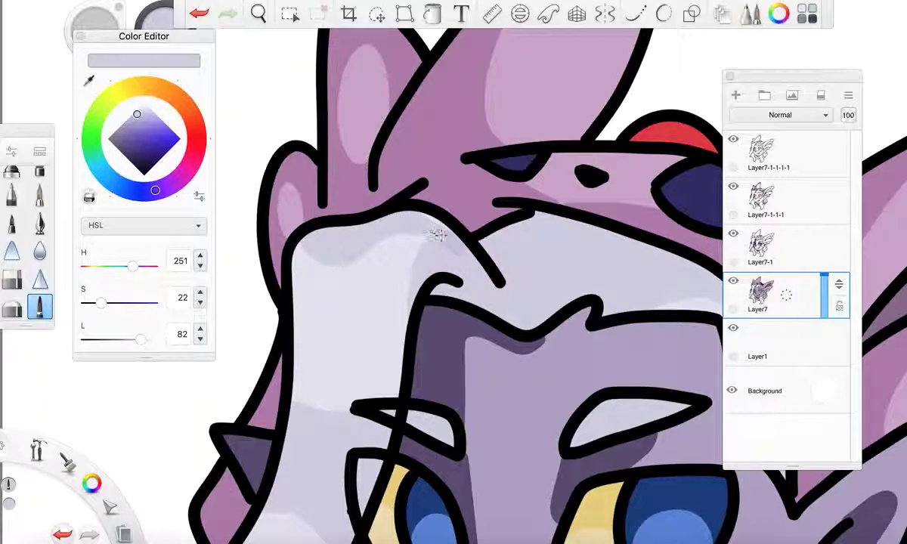
# Undo the last hair shading stroke and make Layer7-1 the active layer
pyautogui.scroll(-5, 495, 279)
pyautogui.hotkey('ctrl', 'z')
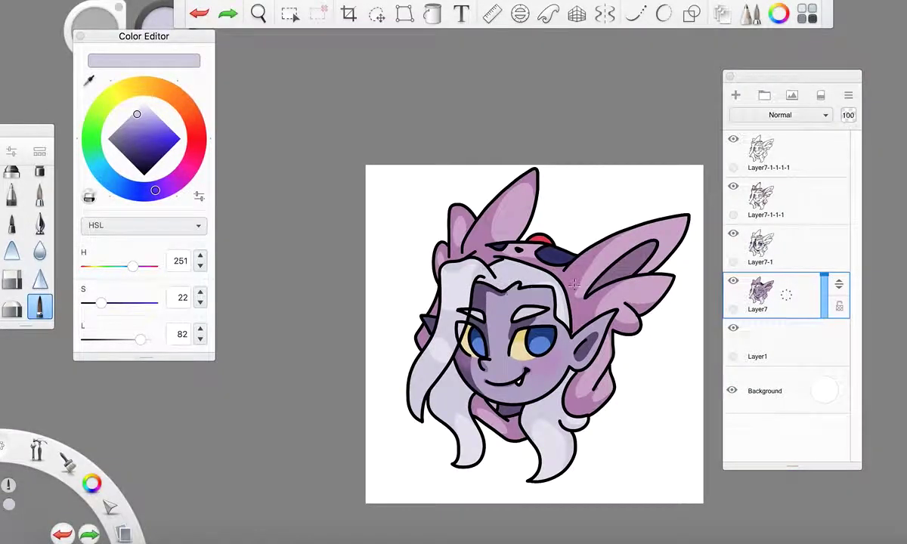
pyautogui.click(778, 249)
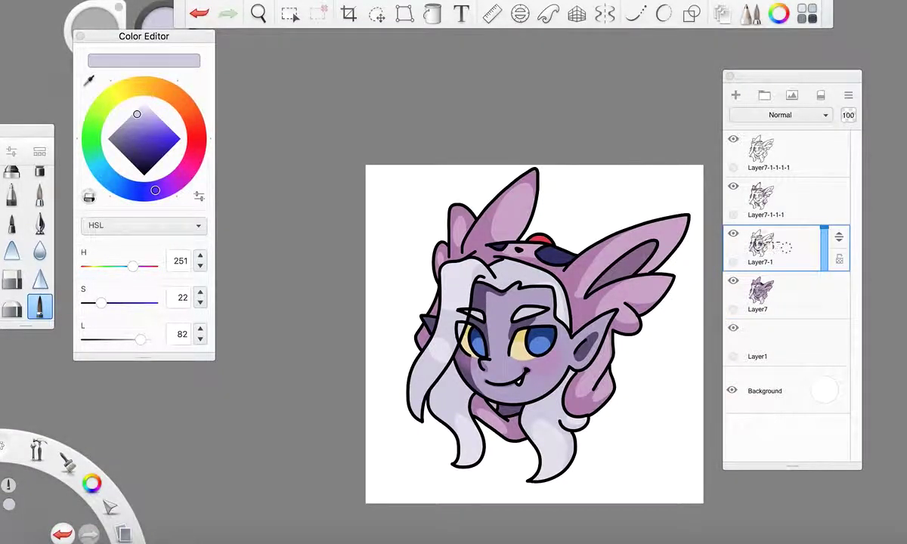
# Brush lavender shading along the top and inner edge of the front hair lock on Layer7-1
pyautogui.scroll(5, 458, 261)
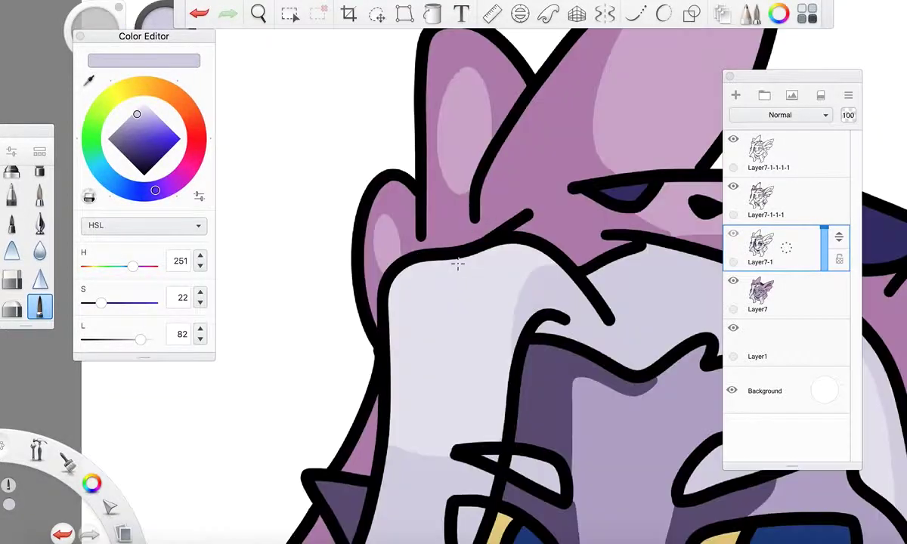
pyautogui.moveTo(402, 272)
pyautogui.mouseDown()
pyautogui.moveTo(443, 278)
pyautogui.moveTo(504, 265)
pyautogui.moveTo(561, 275)
pyautogui.moveTo(526, 248)
pyautogui.moveTo(438, 264)
pyautogui.mouseUp()
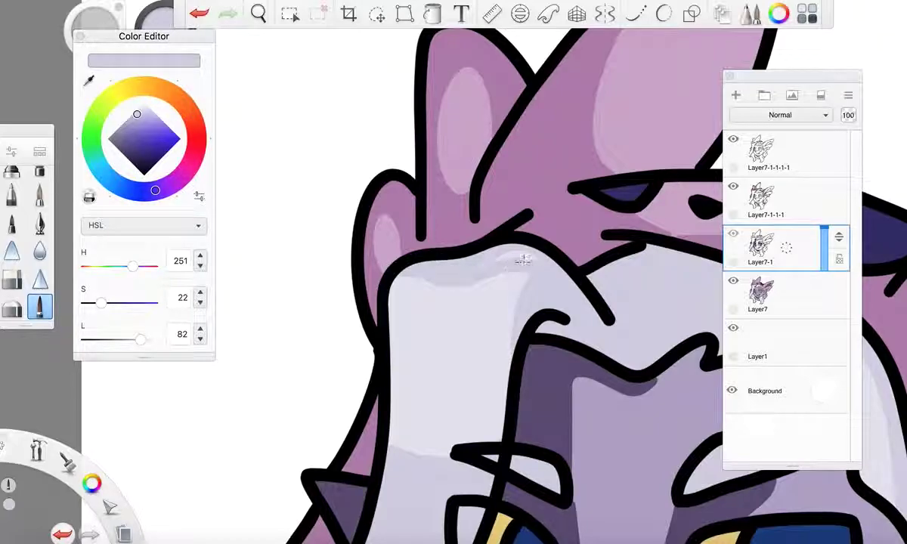
pyautogui.scroll(-5, 456, 267)
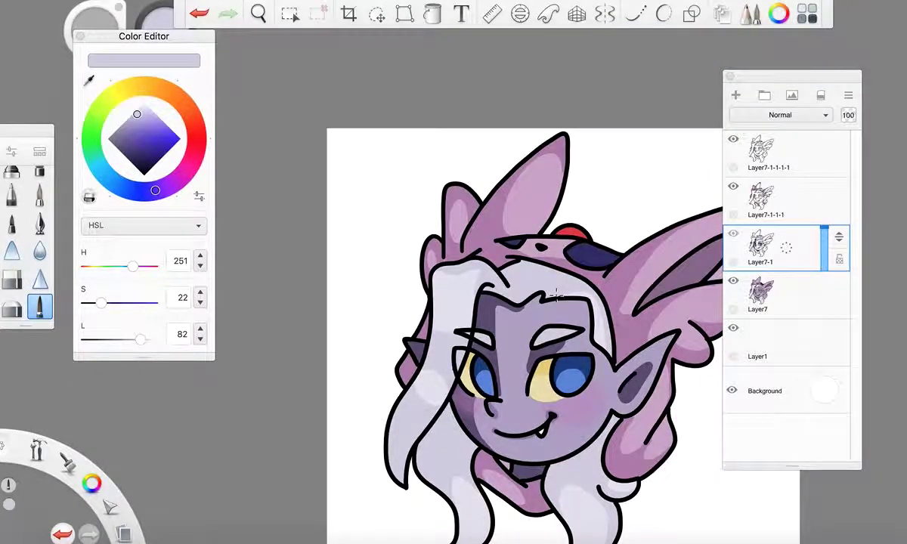
pyautogui.scroll(5, 481, 290)
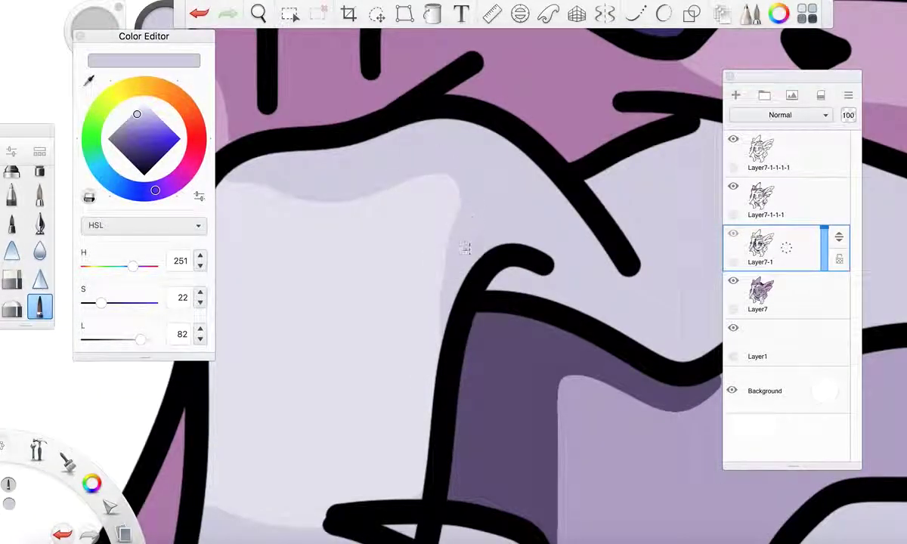
pyautogui.scroll(2, 427, 152)
pyautogui.moveTo(375, 175)
pyautogui.mouseDown()
pyautogui.moveTo(334, 178)
pyautogui.moveTo(308, 207)
pyautogui.moveTo(291, 287)
pyautogui.mouseUp()
pyautogui.scroll(-7, 405, 242)
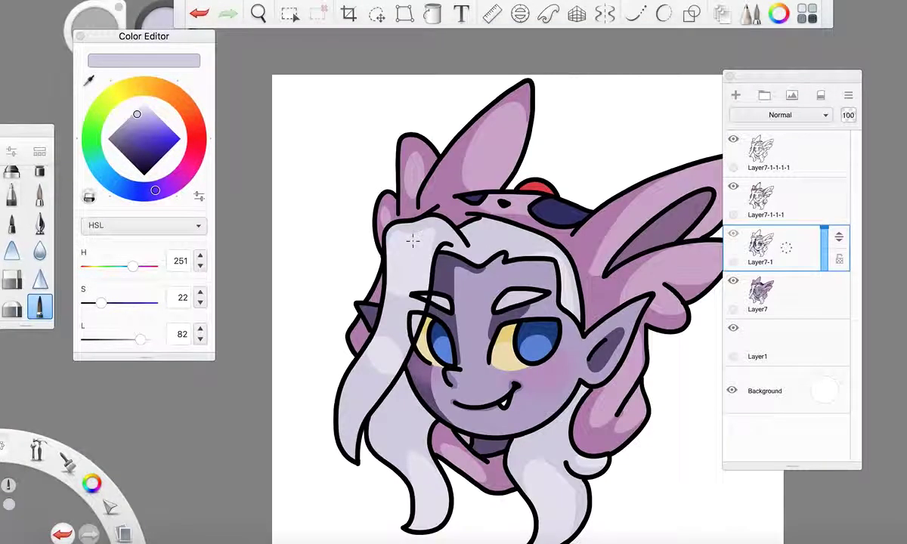
pyautogui.scroll(-3, 551, 232)
pyautogui.scroll(2, 613, 346)
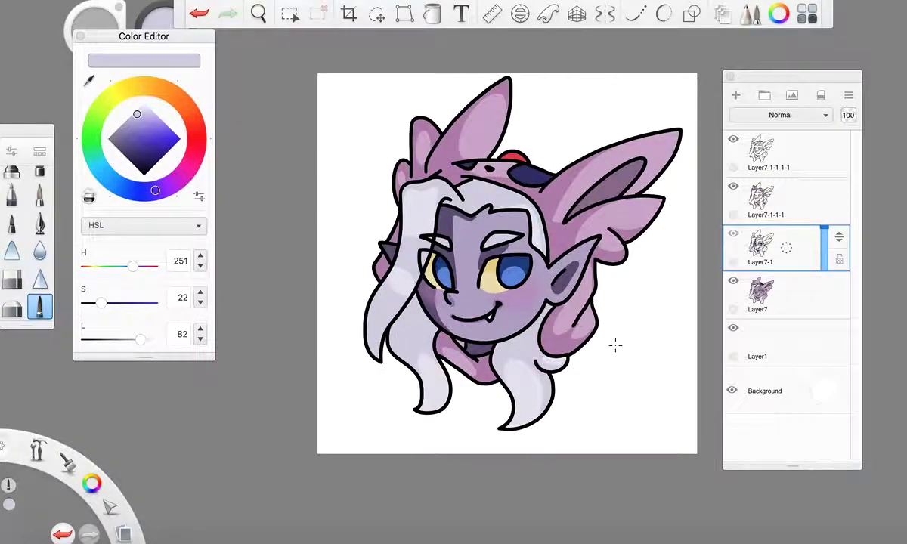
pyautogui.hscroll(1, 615, 345)
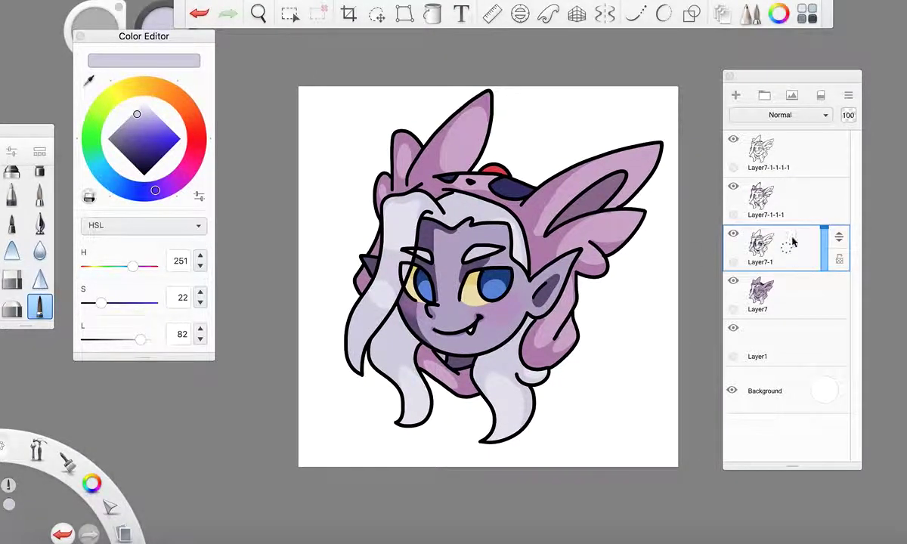
# Merge Layer7-1-1-1 down into Layer7-1
pyautogui.click(791, 197)
pyautogui.moveTo(788, 199); pyautogui.dragTo(788, 234)
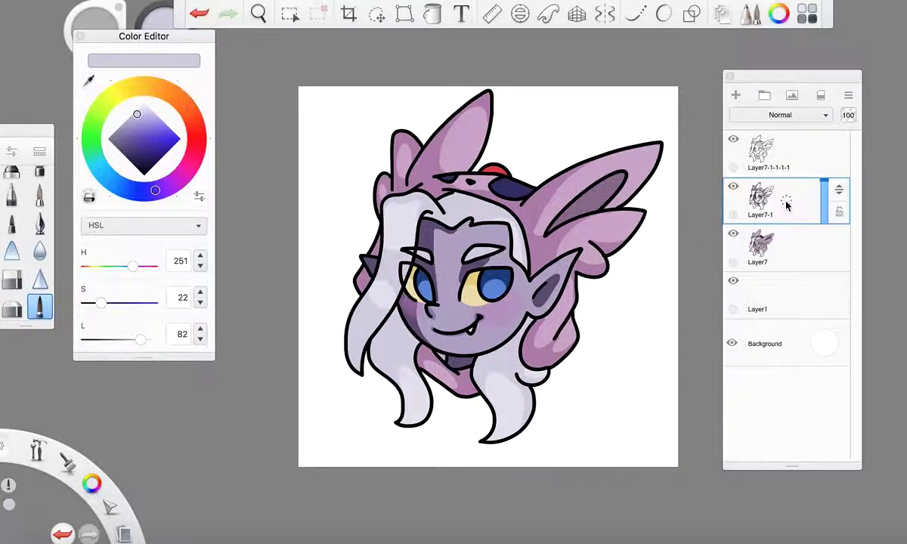
pyautogui.click(786, 200)
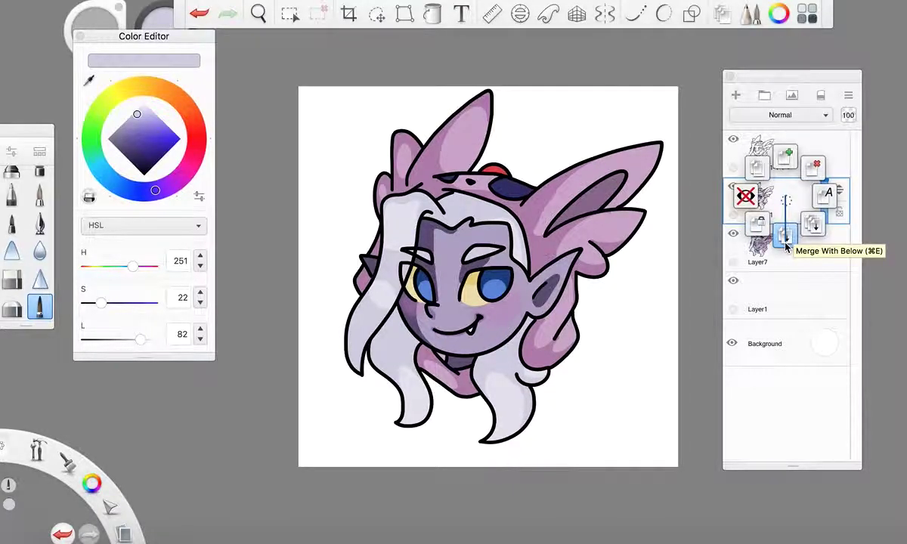
pyautogui.click(784, 199)
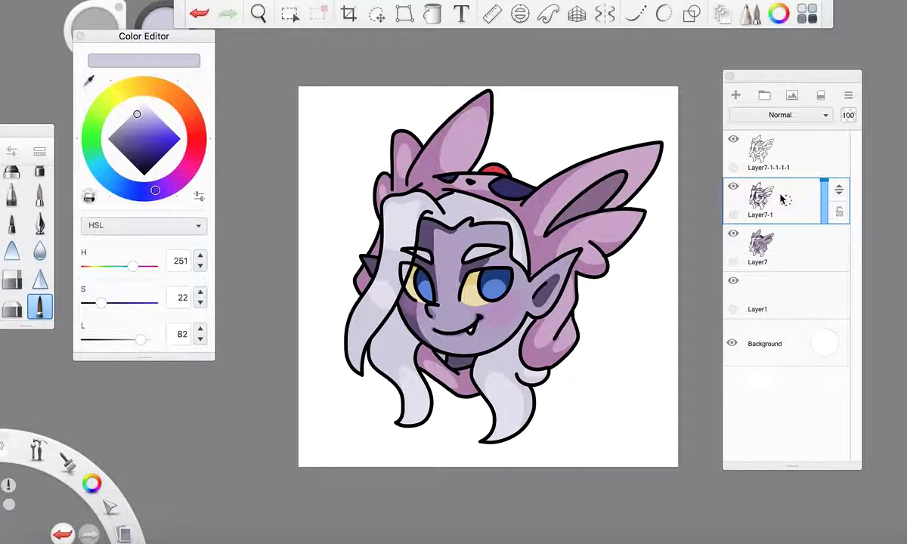
# Toggle the merged Layer7-1 off and on repeatedly to compare the portrait with and without its contents
pyautogui.click(735, 187)
pyautogui.click(735, 187)
pyautogui.click(736, 187)
pyautogui.click(736, 187)
pyautogui.click(735, 186)
pyautogui.click(735, 187)
pyautogui.click(735, 186)
pyautogui.click(735, 186)
pyautogui.click(735, 187)
pyautogui.click(735, 188)
# Set the brush color to white, HSL 252, 0, 100, and add a new layer above Layer7-1-1-1-1
pyautogui.scroll(5, 470, 282)
pyautogui.moveTo(136, 163)
pyautogui.mouseDown()
pyautogui.moveTo(148, 113)
pyautogui.moveTo(136, 9)
pyautogui.mouseUp()
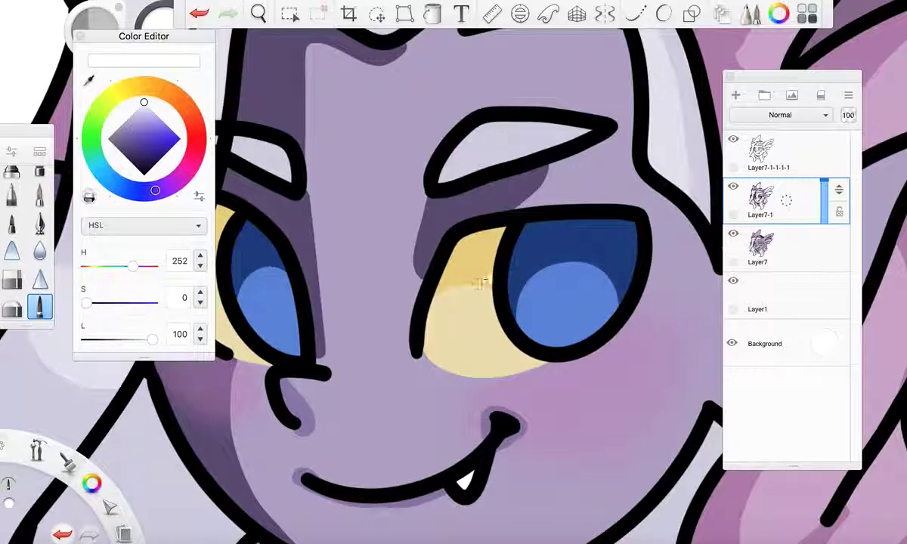
pyautogui.scroll(3, 480, 282)
pyautogui.click(786, 156)
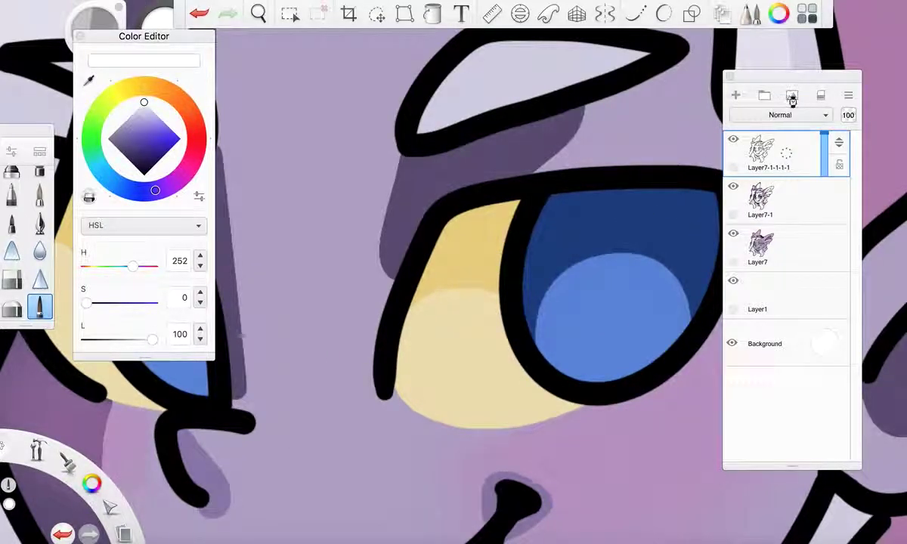
pyautogui.click(791, 97)
# Undo the freehand test oval, enable Predictive Stroke at level 3, and paint a solid white oval highlight on each eye
pyautogui.moveTo(464, 285)
pyautogui.mouseDown()
pyautogui.moveTo(537, 261)
pyautogui.moveTo(580, 268)
pyautogui.moveTo(562, 303)
pyautogui.moveTo(503, 319)
pyautogui.moveTo(472, 313)
pyautogui.moveTo(459, 297)
pyautogui.moveTo(480, 275)
pyautogui.mouseUp()
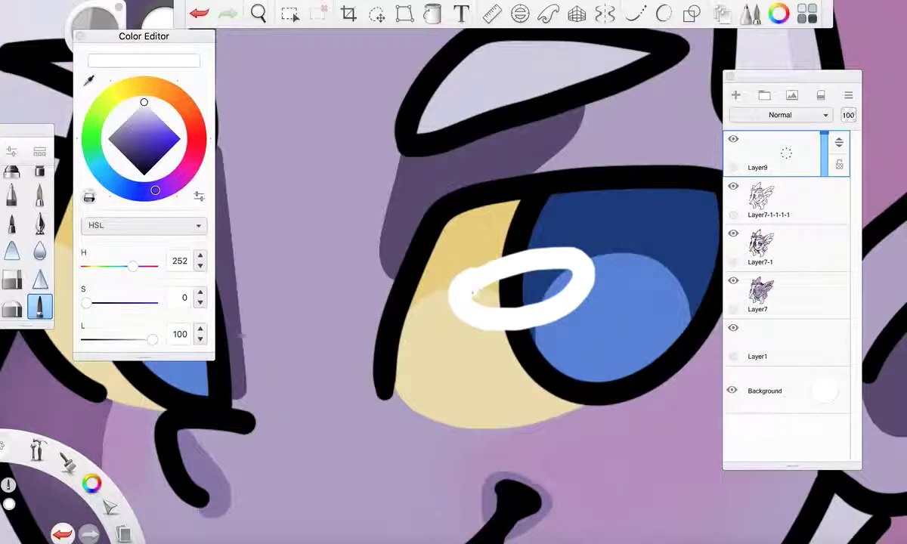
pyautogui.hotkey('ctrl', 'z')
pyautogui.click(663, 14)
pyautogui.moveTo(564, 264)
pyautogui.mouseDown()
pyautogui.moveTo(497, 271)
pyautogui.moveTo(473, 297)
pyautogui.moveTo(527, 309)
pyautogui.moveTo(584, 289)
pyautogui.moveTo(587, 266)
pyautogui.moveTo(490, 294)
pyautogui.moveTo(572, 275)
pyautogui.moveTo(553, 292)
pyautogui.moveTo(506, 296)
pyautogui.mouseUp()
pyautogui.scroll(-5, 538, 278)
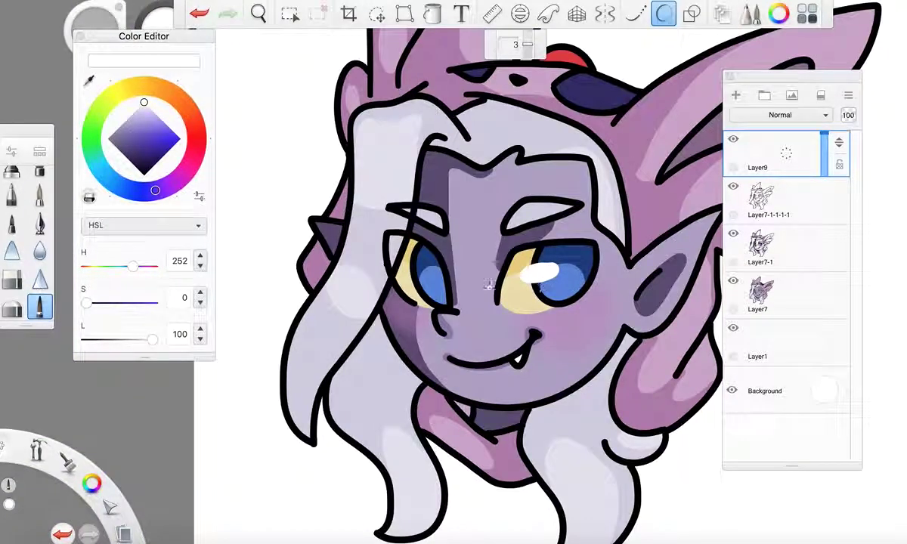
pyautogui.scroll(5, 408, 268)
pyautogui.moveTo(376, 209)
pyautogui.mouseDown()
pyautogui.moveTo(516, 276)
pyautogui.moveTo(422, 282)
pyautogui.moveTo(373, 220)
pyautogui.moveTo(426, 240)
pyautogui.moveTo(480, 277)
pyautogui.mouseUp()
pyautogui.scroll(-5, 480, 278)
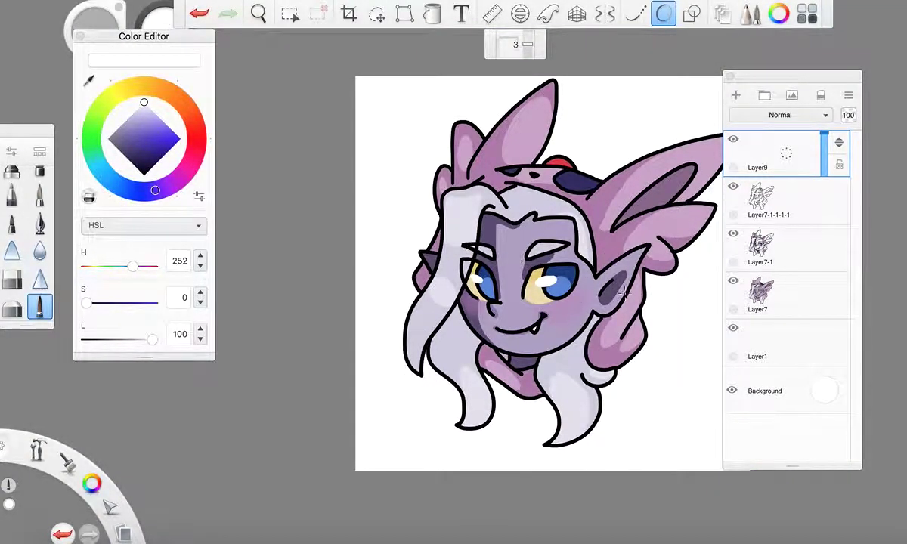
# Merge Layer9 down into Layer7-1-1-1-1 and duplicate the merged layer
pyautogui.scroll(10, 572, 175)
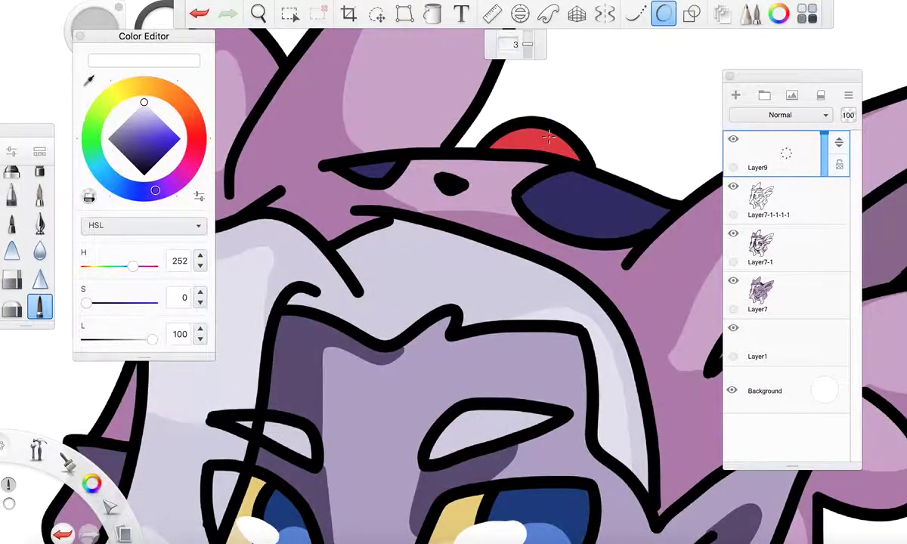
pyautogui.scroll(-10, 608, 172)
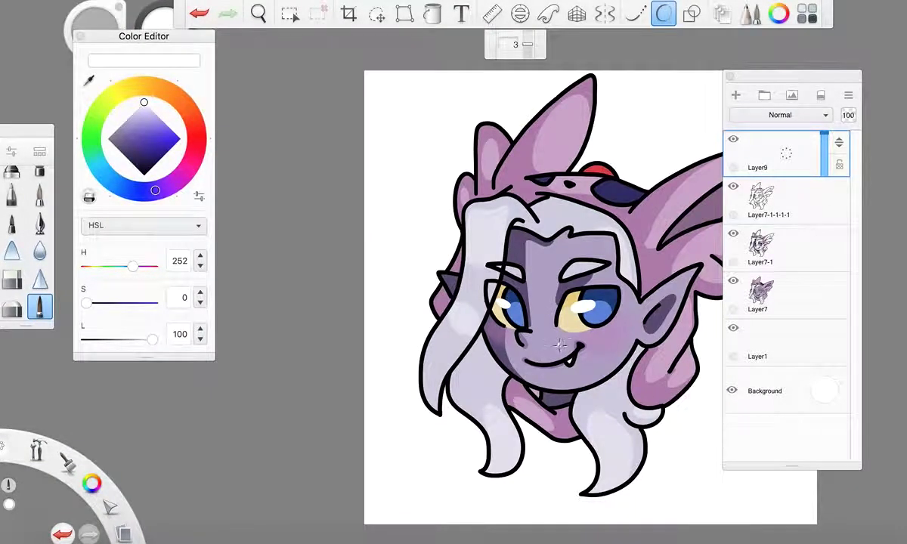
pyautogui.scroll(-5, 561, 345)
pyautogui.scroll(5, 614, 340)
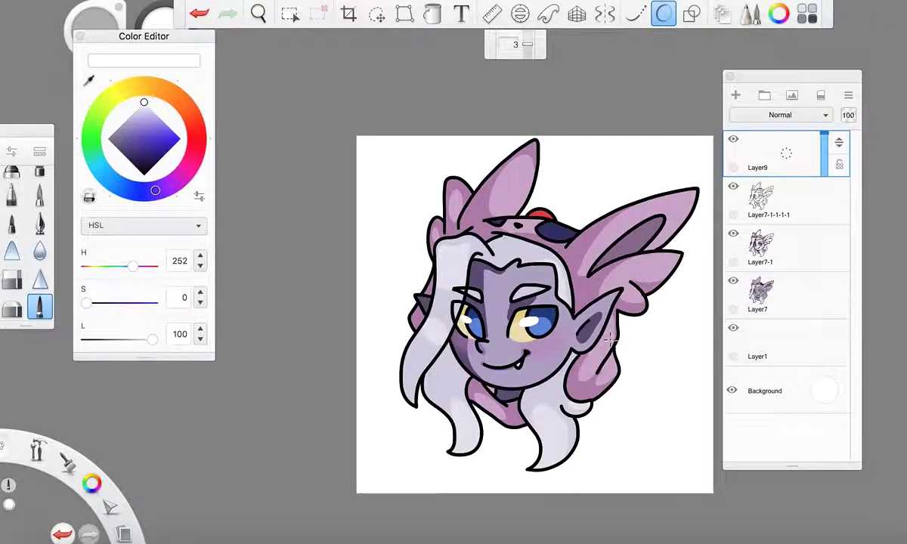
pyautogui.moveTo(767, 160)
pyautogui.mouseDown()
pyautogui.moveTo(766, 202)
pyautogui.moveTo(766, 172)
pyautogui.mouseUp()
pyautogui.click(769, 162)
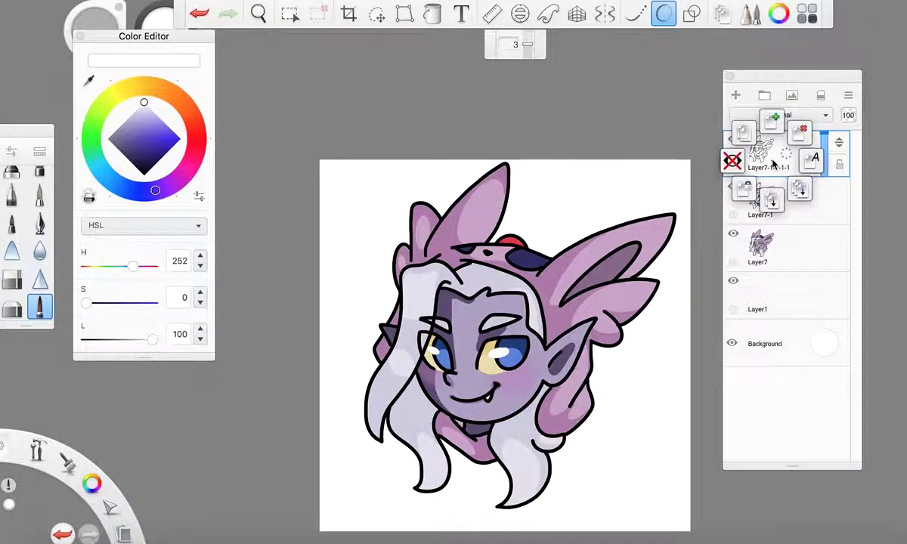
pyautogui.click(753, 148)
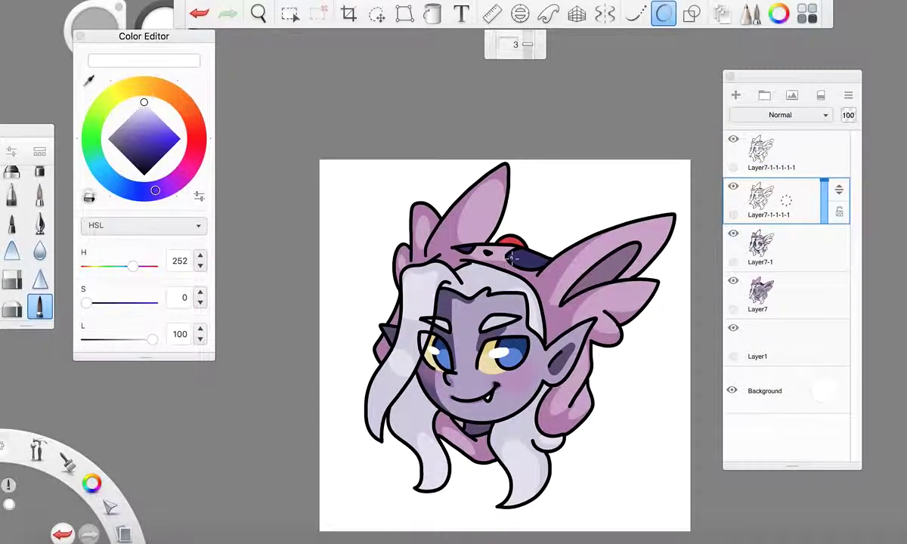
# Add a white highlight to the hood's red gem and a long white oval ring inside the tall upright ear
pyautogui.scroll(5, 512, 259)
pyautogui.scroll(3, 521, 202)
pyautogui.moveTo(523, 203)
pyautogui.mouseDown()
pyautogui.moveTo(522, 221)
pyautogui.moveTo(528, 208)
pyautogui.moveTo(550, 234)
pyautogui.mouseUp()
pyautogui.scroll(-5, 549, 234)
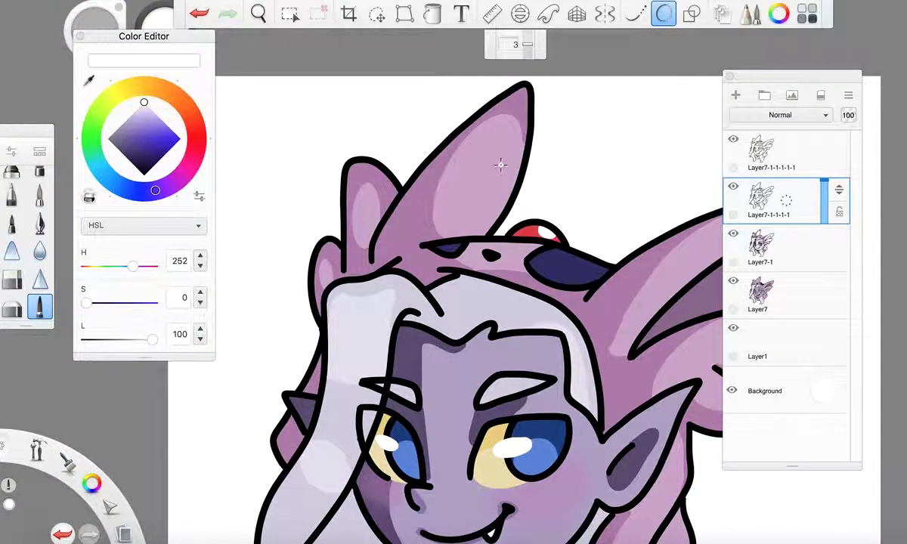
pyautogui.scroll(2, 501, 162)
pyautogui.moveTo(525, 128)
pyautogui.mouseDown()
pyautogui.moveTo(469, 184)
pyautogui.moveTo(430, 235)
pyautogui.moveTo(438, 246)
pyautogui.moveTo(480, 224)
pyautogui.moveTo(529, 153)
pyautogui.mouseUp()
pyautogui.scroll(-5, 529, 153)
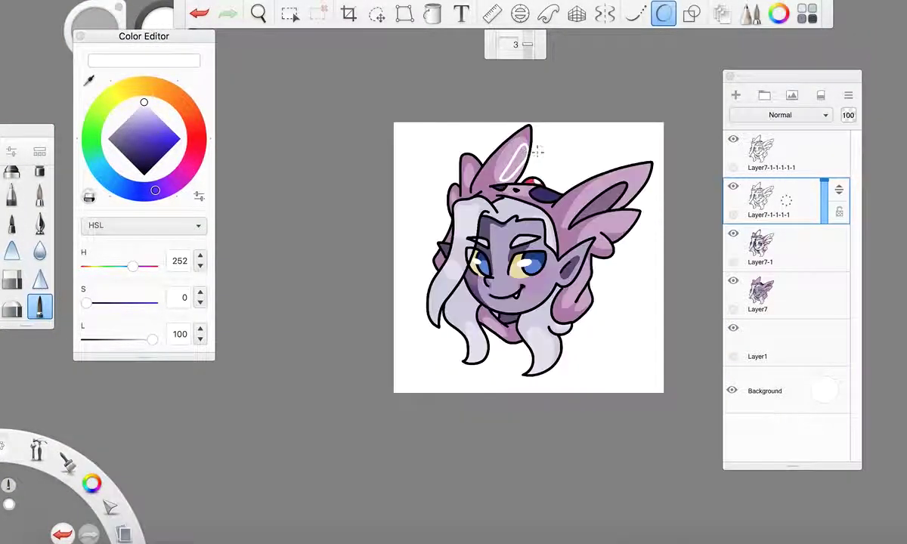
pyautogui.scroll(4, 611, 195)
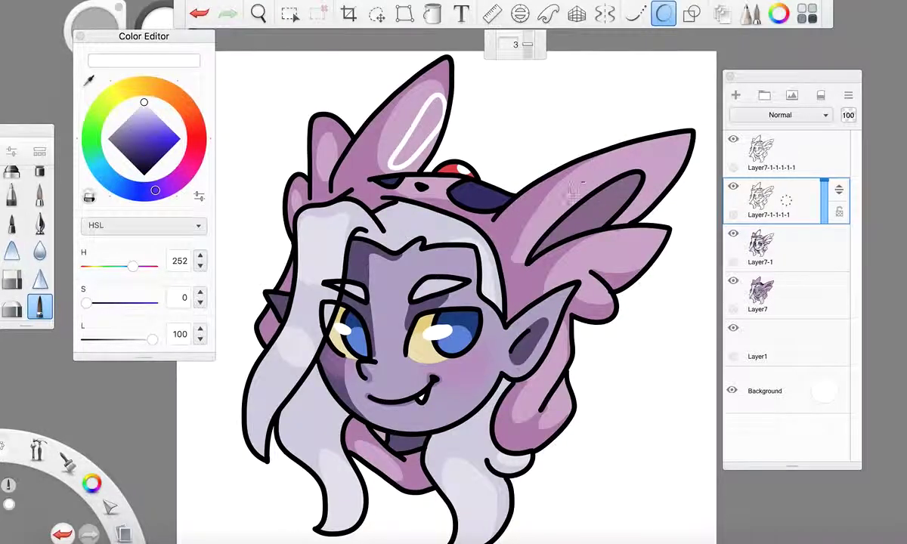
pyautogui.moveTo(587, 174)
pyautogui.mouseDown()
pyautogui.moveTo(614, 177)
pyautogui.moveTo(565, 211)
pyautogui.moveTo(560, 204)
pyautogui.mouseUp()
pyautogui.press('super+z')
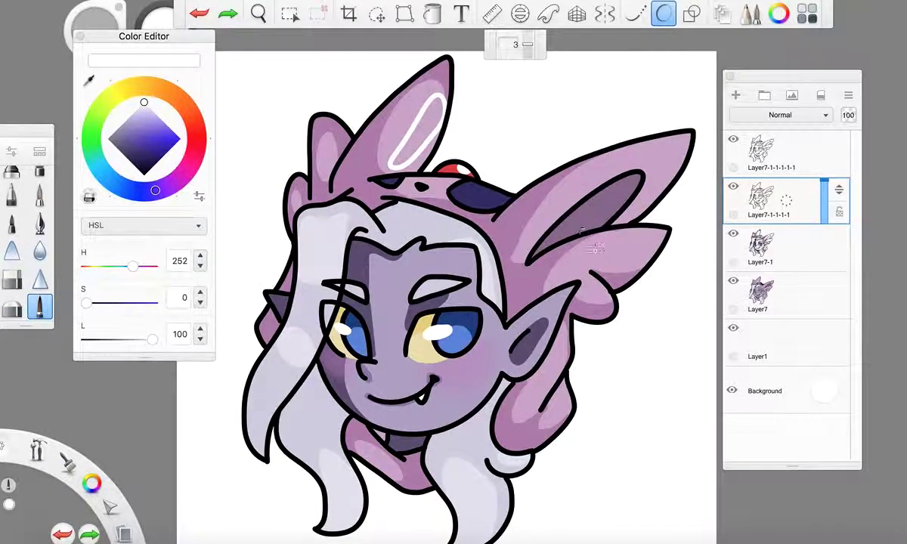
pyautogui.scroll(1, 604, 257)
pyautogui.scroll(2, 604, 258)
pyautogui.moveTo(589, 255)
pyautogui.mouseDown()
pyautogui.moveTo(702, 211)
pyautogui.moveTo(647, 271)
pyautogui.moveTo(590, 281)
pyautogui.moveTo(586, 254)
pyautogui.mouseUp()
pyautogui.scroll(-8, 587, 254)
pyautogui.scroll(6, 593, 251)
pyautogui.hotkey('ctrl', 'z')
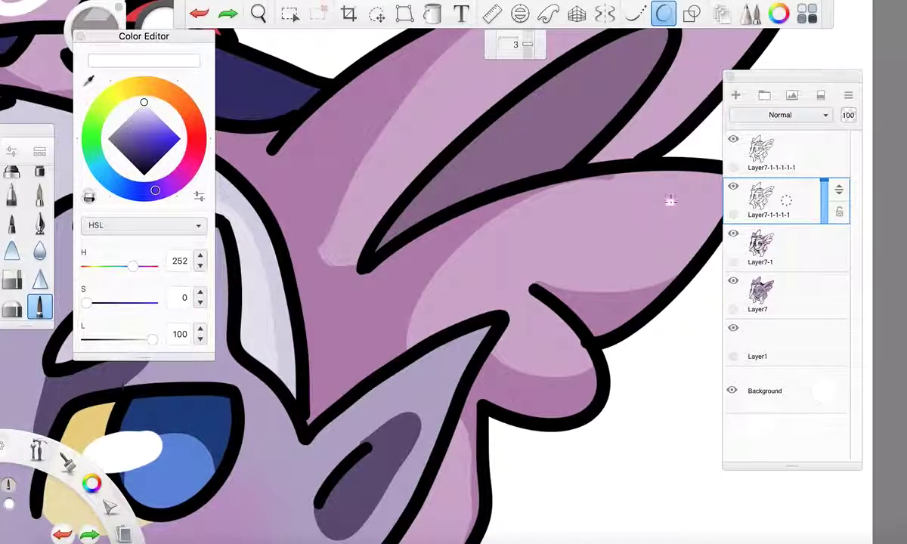
# Draw a white oval ring on the hood's lower side ear flap and a small ring on the rounded lobe below
pyautogui.moveTo(617, 229)
pyautogui.mouseDown()
pyautogui.moveTo(572, 265)
pyautogui.moveTo(688, 215)
pyautogui.moveTo(674, 197)
pyautogui.mouseUp()
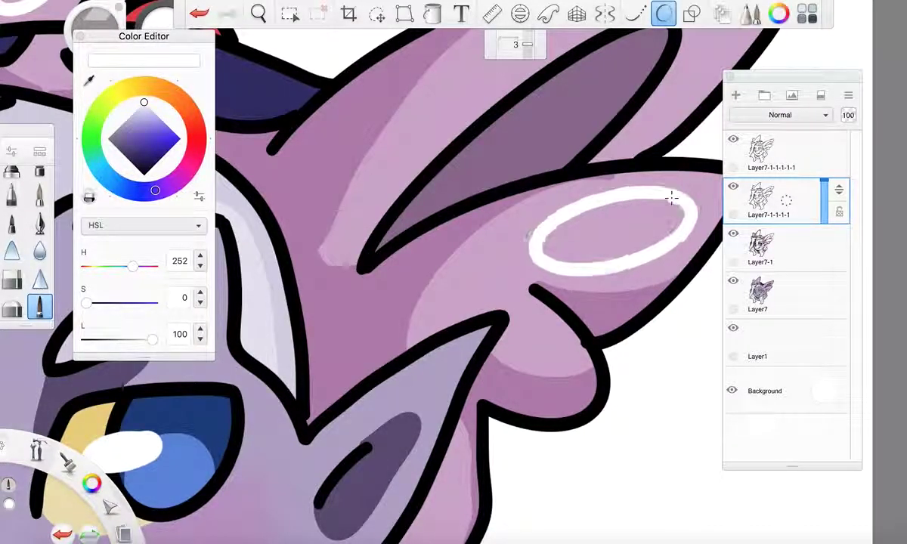
pyautogui.scroll(-6, 637, 221)
pyautogui.scroll(6, 609, 256)
pyautogui.moveTo(605, 279)
pyautogui.mouseDown()
pyautogui.moveTo(630, 236)
pyautogui.moveTo(638, 264)
pyautogui.moveTo(607, 263)
pyautogui.mouseUp()
pyautogui.scroll(-8, 608, 263)
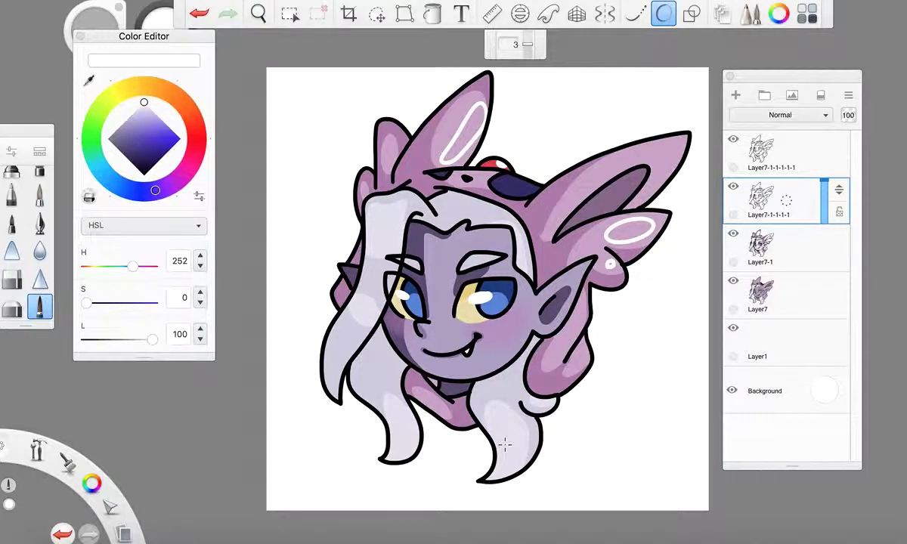
# Draw a large and a small white ring highlight on each of the two lower hair locks flanking the chin
pyautogui.scroll(6, 505, 446)
pyautogui.moveTo(473, 398)
pyautogui.mouseDown()
pyautogui.moveTo(441, 369)
pyautogui.moveTo(437, 298)
pyautogui.moveTo(477, 304)
pyautogui.moveTo(497, 376)
pyautogui.moveTo(464, 391)
pyautogui.mouseUp()
pyautogui.moveTo(531, 360); pyautogui.dragTo(550, 358)
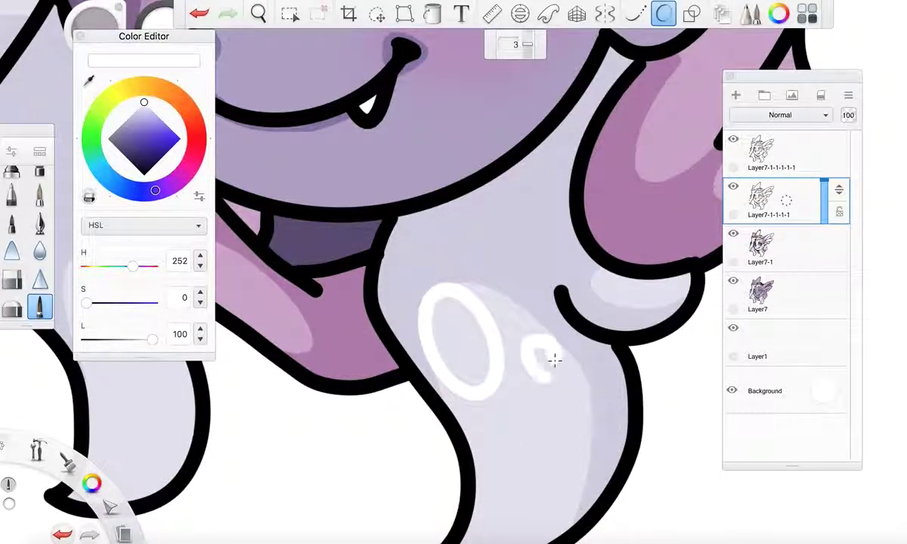
pyautogui.scroll(-6, 547, 374)
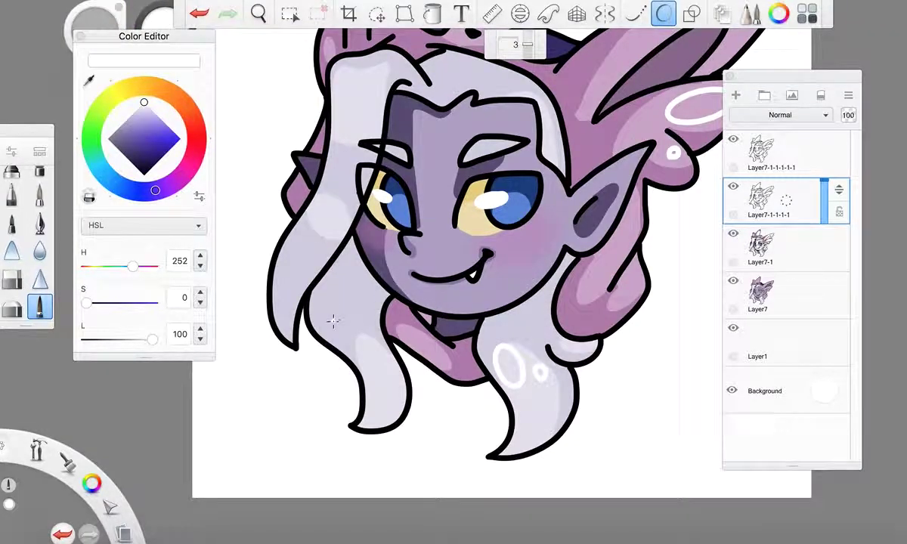
pyautogui.scroll(6, 333, 321)
pyautogui.moveTo(336, 342)
pyautogui.mouseDown()
pyautogui.moveTo(306, 317)
pyautogui.moveTo(366, 290)
pyautogui.moveTo(352, 364)
pyautogui.moveTo(336, 344)
pyautogui.mouseUp()
pyautogui.moveTo(408, 355)
pyautogui.mouseDown()
pyautogui.moveTo(401, 333)
pyautogui.moveTo(427, 355)
pyautogui.moveTo(412, 372)
pyautogui.mouseUp()
pyautogui.scroll(-6, 427, 393)
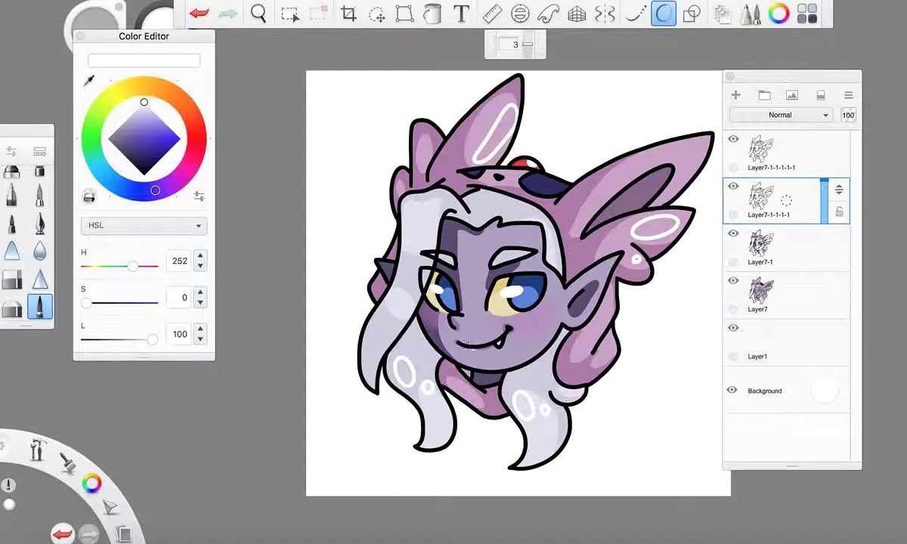
# Draw a large and a small white ring near the top of the front hair lock and an oval ring farther down it
pyautogui.scroll(5, 414, 218)
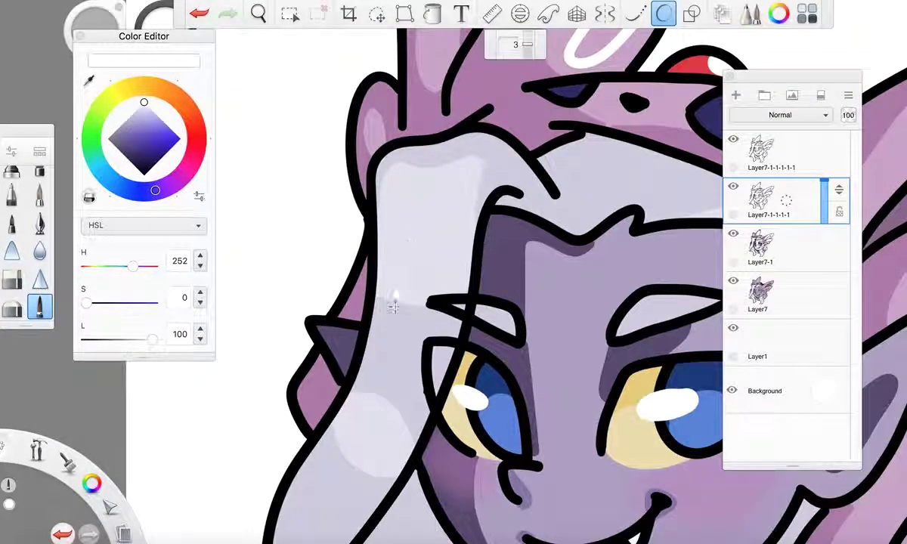
pyautogui.moveTo(396, 264)
pyautogui.mouseDown()
pyautogui.moveTo(388, 225)
pyautogui.moveTo(406, 204)
pyautogui.moveTo(426, 236)
pyautogui.moveTo(417, 269)
pyautogui.moveTo(397, 266)
pyautogui.moveTo(440, 219)
pyautogui.moveTo(479, 221)
pyautogui.moveTo(446, 266)
pyautogui.mouseUp()
pyautogui.scroll(4, 439, 237)
pyautogui.scroll(-5, 437, 257)
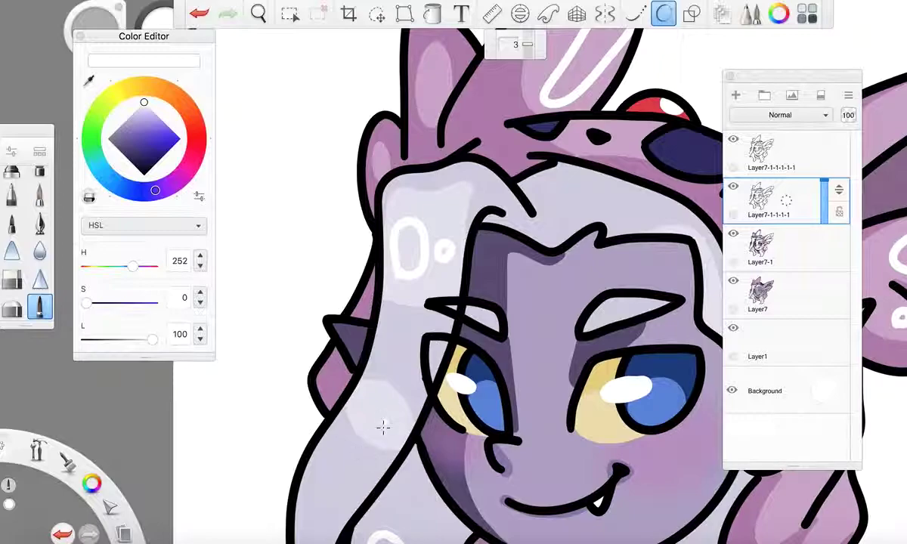
pyautogui.scroll(5, 370, 439)
pyautogui.moveTo(387, 347)
pyautogui.mouseDown()
pyautogui.moveTo(417, 271)
pyautogui.moveTo(477, 262)
pyautogui.moveTo(430, 375)
pyautogui.moveTo(399, 324)
pyautogui.mouseUp()
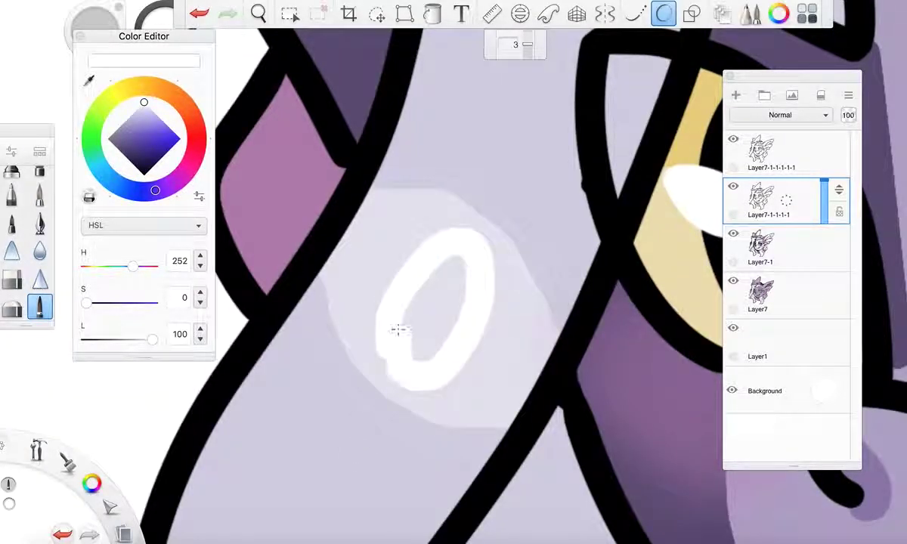
pyautogui.scroll(-5, 398, 323)
pyautogui.scroll(-5, 447, 312)
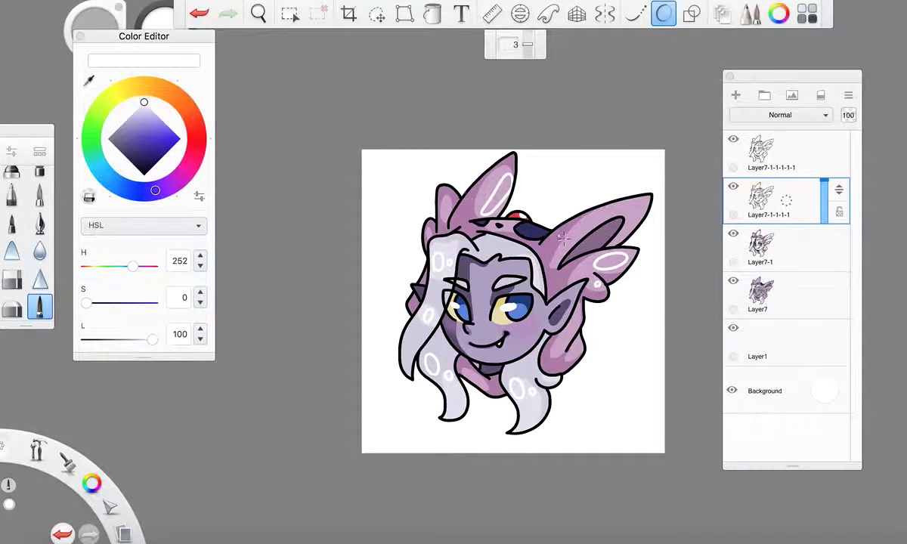
pyautogui.scroll(5, 492, 210)
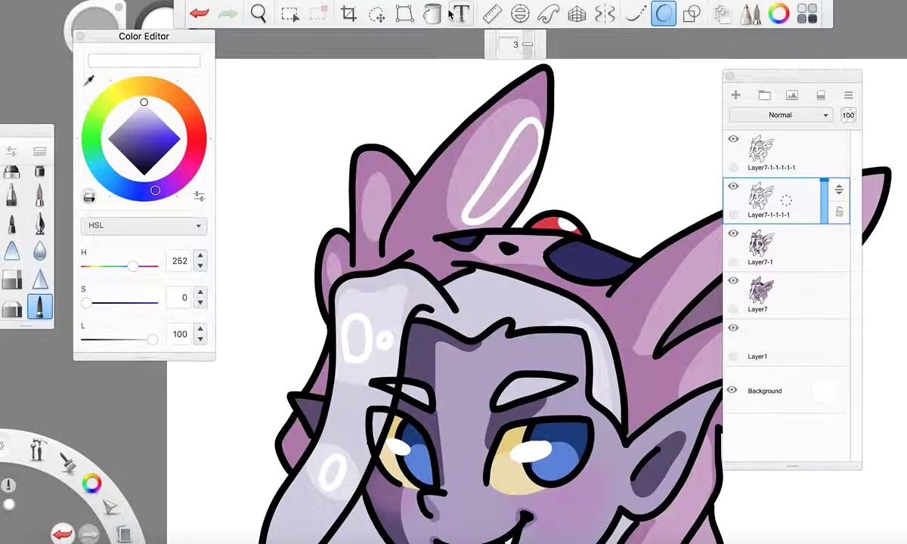
# Flood-fill the ring inside the tall upright ear and the rings on the side ear flap and its lobe with white
pyautogui.press('g')
pyautogui.click(521, 158)
pyautogui.scroll(-5, 518, 169)
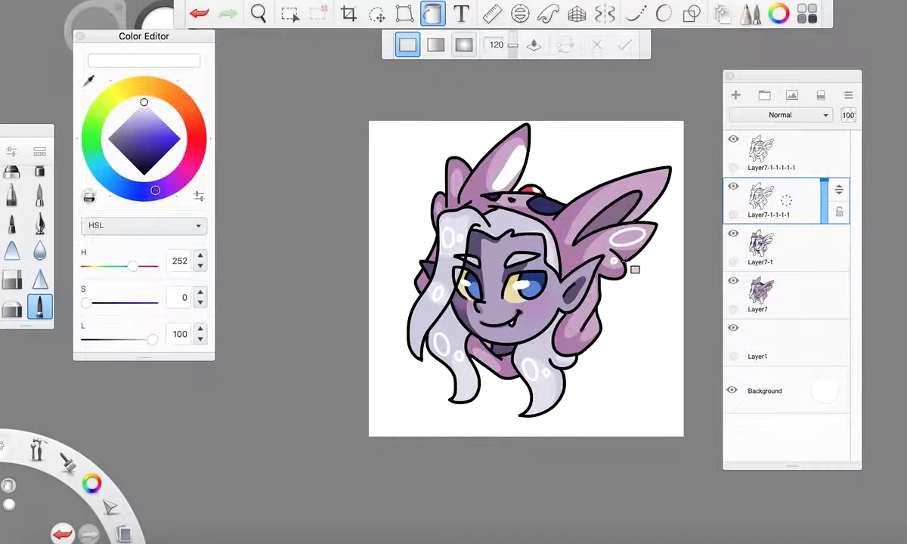
pyautogui.scroll(3, 632, 208)
pyautogui.scroll(6, 627, 219)
pyautogui.click(565, 156)
pyautogui.scroll(-8, 573, 151)
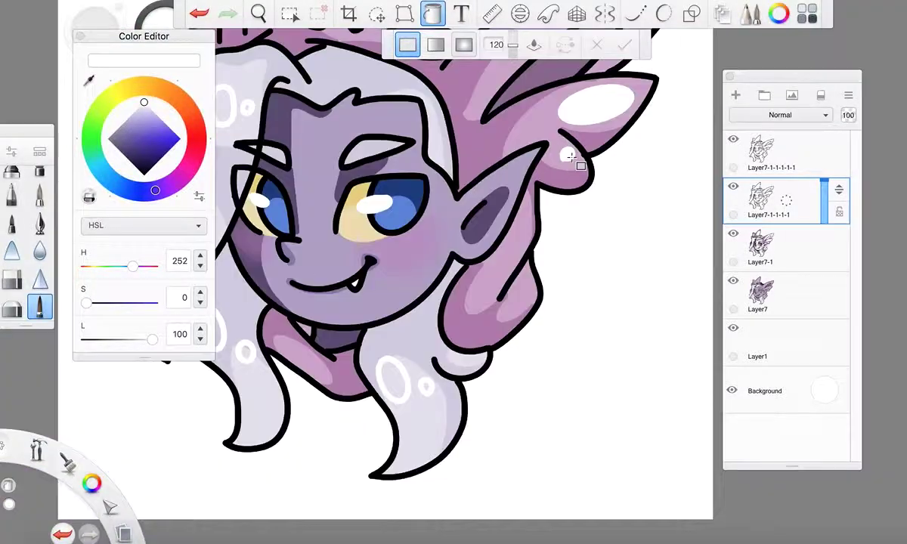
# Fill the large and small highlight rings on the lower hair lock beneath the long pointed ear with white
pyautogui.click(392, 380)
pyautogui.scroll(5, 417, 387)
pyautogui.click(371, 393)
pyautogui.scroll(-2, 355, 423)
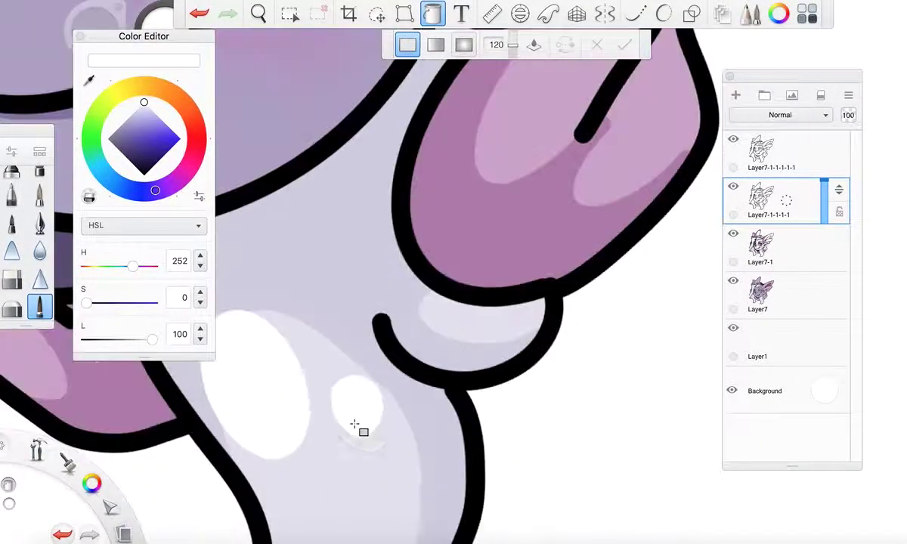
pyautogui.scroll(-5, 355, 425)
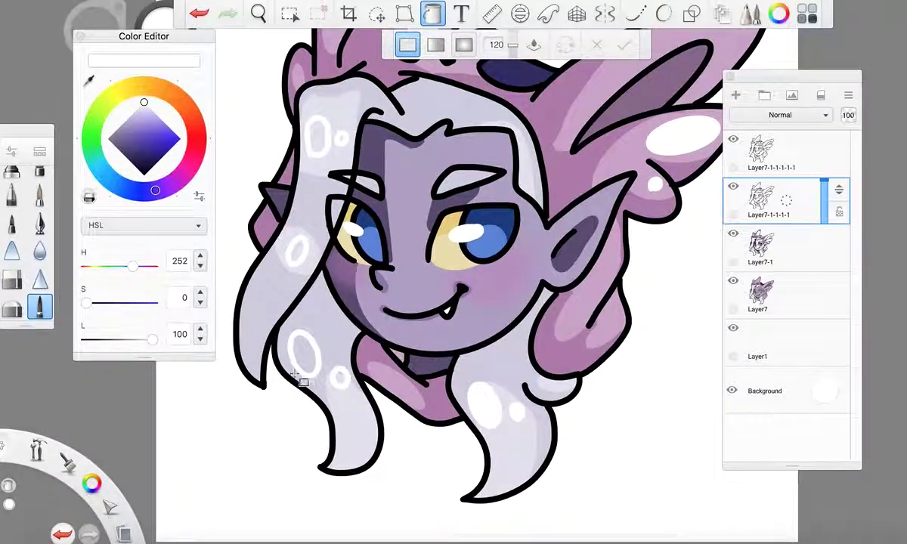
# Fill the large and small rings on the lower hair lock on the shaded side of the face with white
pyautogui.click(300, 347)
pyautogui.scroll(5, 312, 361)
pyautogui.click(429, 433)
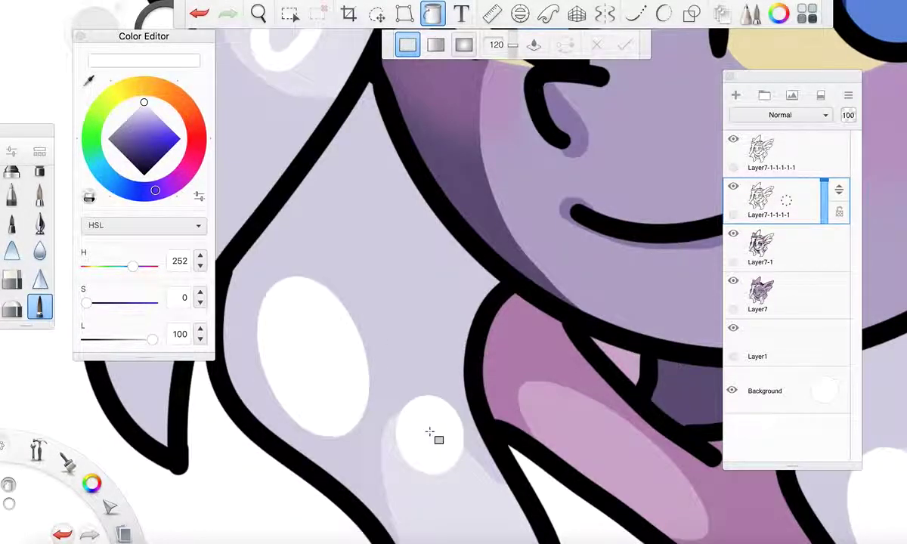
pyautogui.scroll(-5, 429, 432)
# Fill the lower oval ring and the two upper rings on the long front hair lock with white
pyautogui.scroll(5, 392, 342)
pyautogui.click(392, 342)
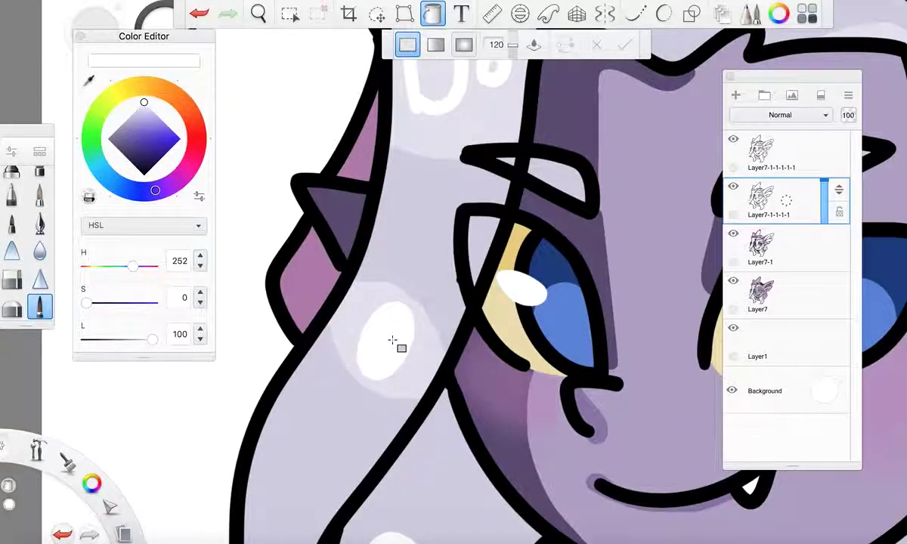
pyautogui.scroll(-5, 392, 341)
pyautogui.scroll(5, 412, 195)
pyautogui.click(375, 215)
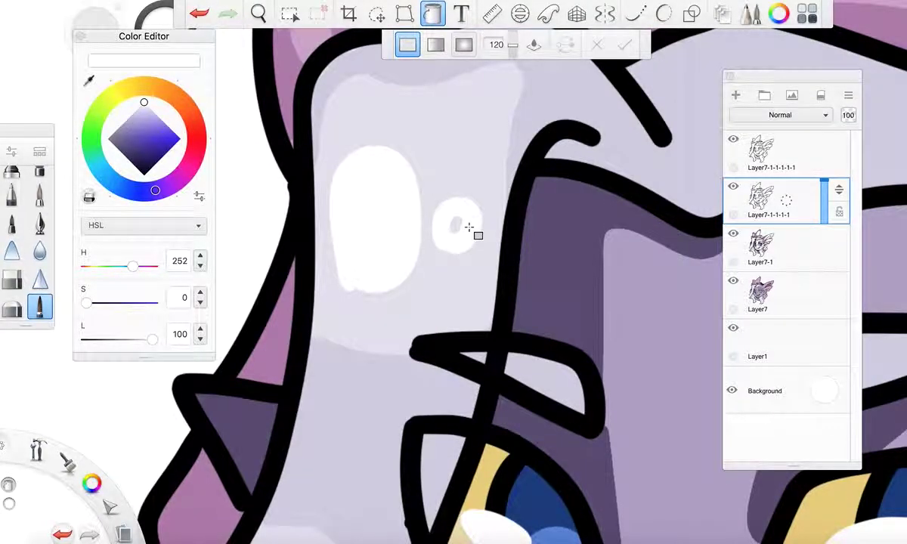
pyautogui.scroll(3, 468, 226)
pyautogui.click(445, 225)
pyautogui.scroll(-8, 445, 225)
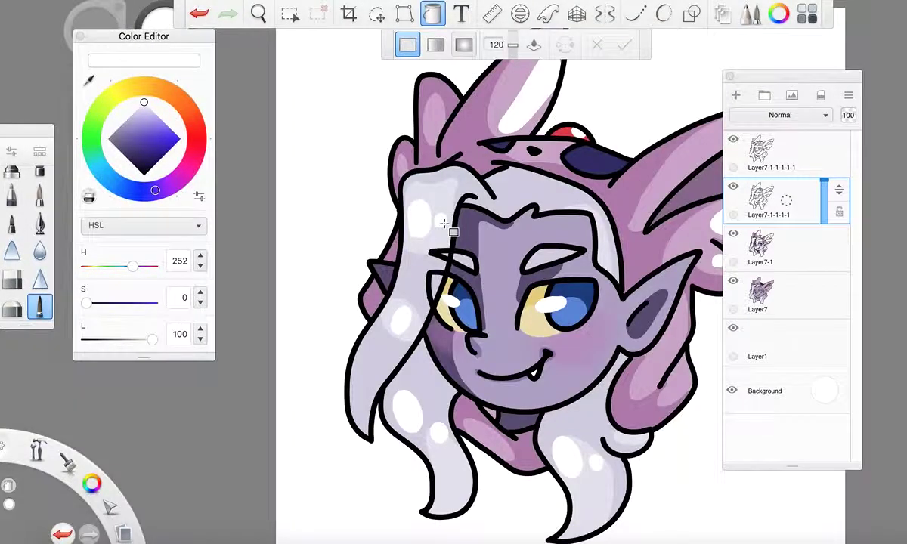
pyautogui.scroll(-5, 445, 225)
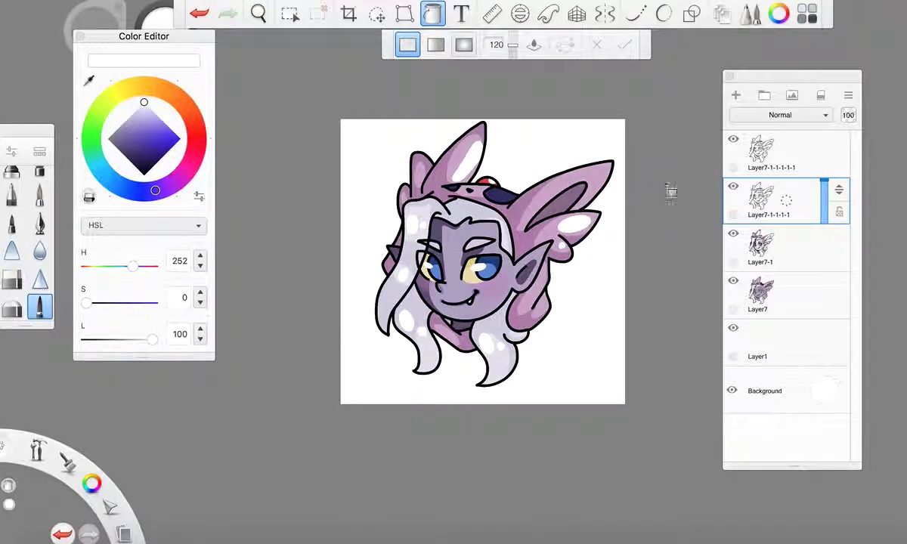
# Reduce the hair and hood highlight layer's opacity to 54 and merge it with the layer below
pyautogui.moveTo(825, 198); pyautogui.dragTo(825, 201)
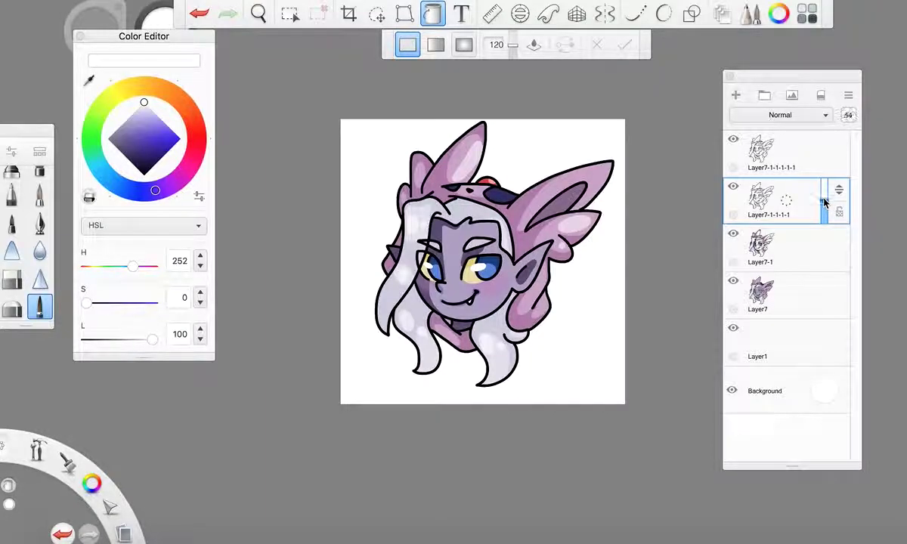
pyautogui.scroll(4, 513, 238)
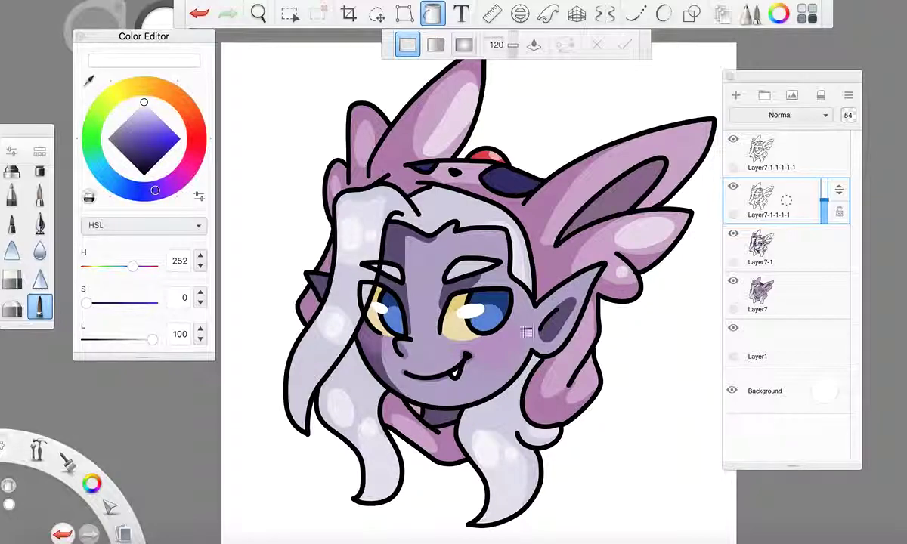
pyautogui.click(756, 201)
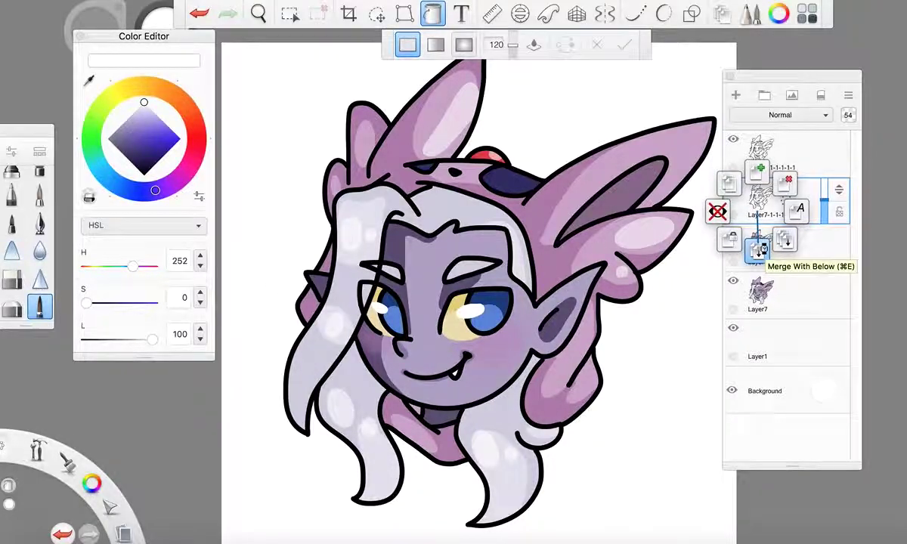
pyautogui.click(781, 253)
# Add a new layer at the top of the stack and make Layer7-1 active for painting with the brush
pyautogui.click(735, 95)
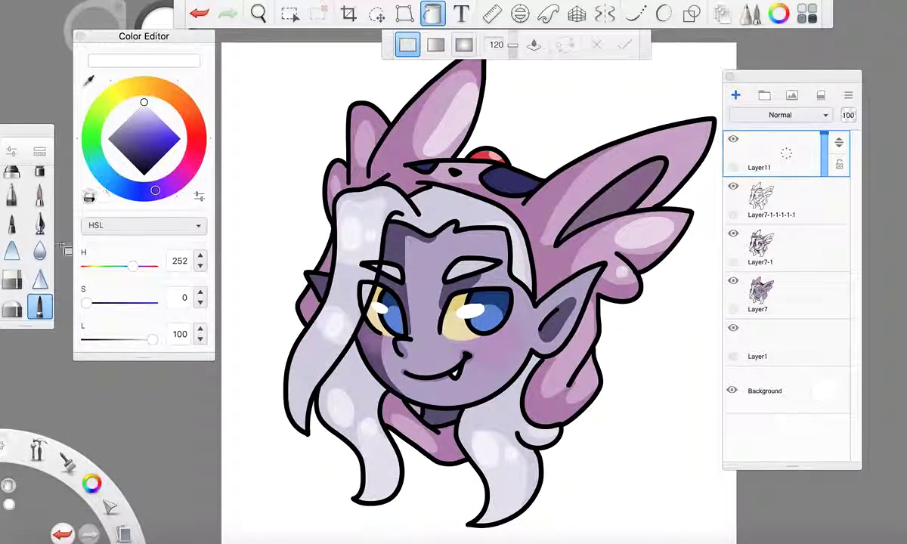
pyautogui.click(40, 308)
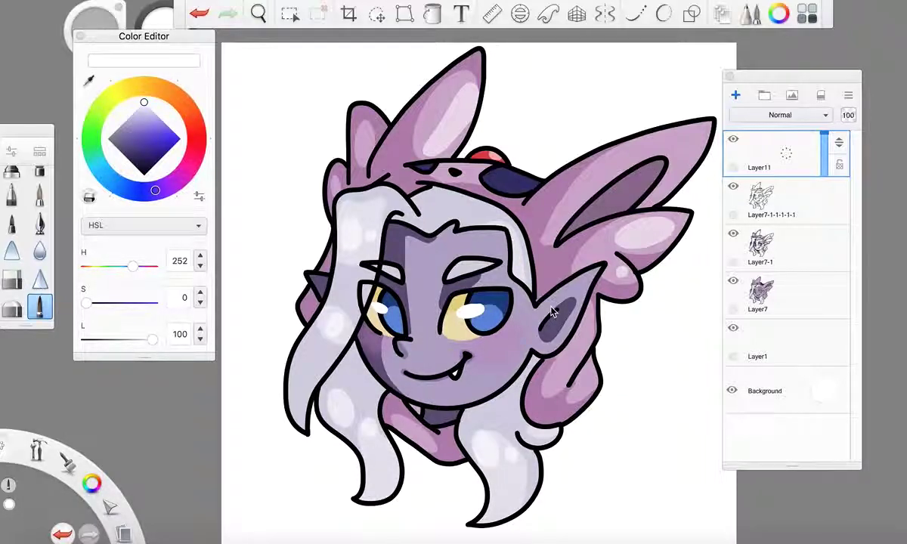
pyautogui.click(768, 257)
# Turn on Predictive Stroke at level 3 and paint a larger and a smaller white dot on the shaded cheek under the eye
pyautogui.scroll(6, 431, 299)
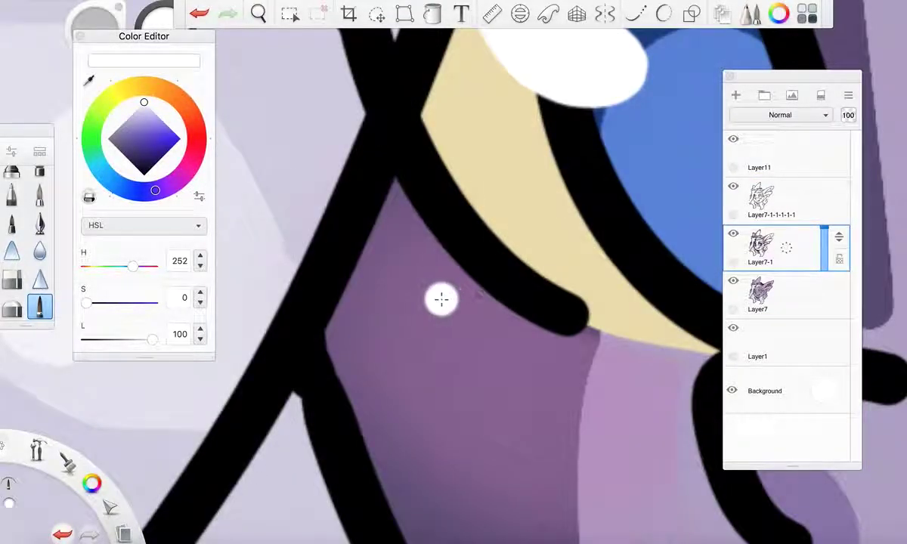
pyautogui.moveTo(412, 281)
pyautogui.mouseDown()
pyautogui.moveTo(403, 267)
pyautogui.moveTo(427, 301)
pyautogui.mouseUp()
pyautogui.scroll(-6, 468, 345)
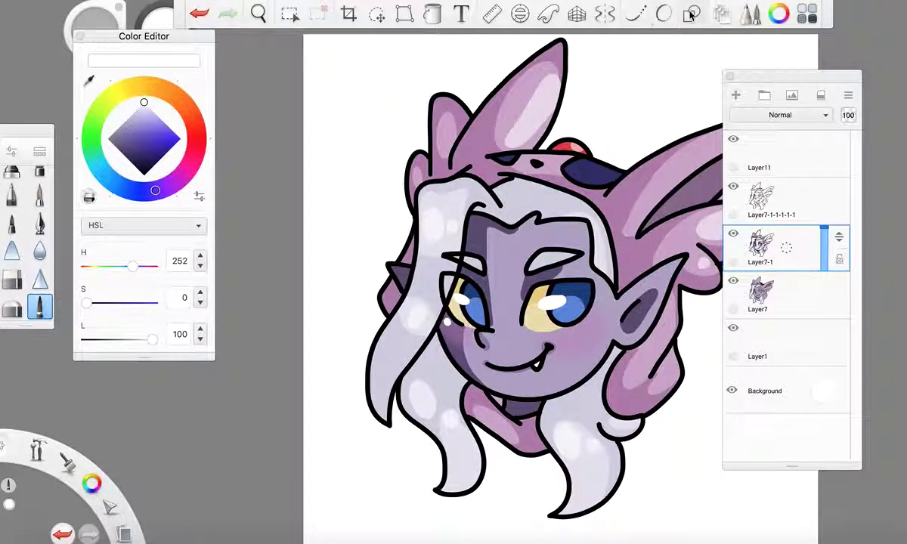
pyautogui.click(663, 12)
pyautogui.hotkey('ctrl', 'z')
pyautogui.scroll(6, 446, 329)
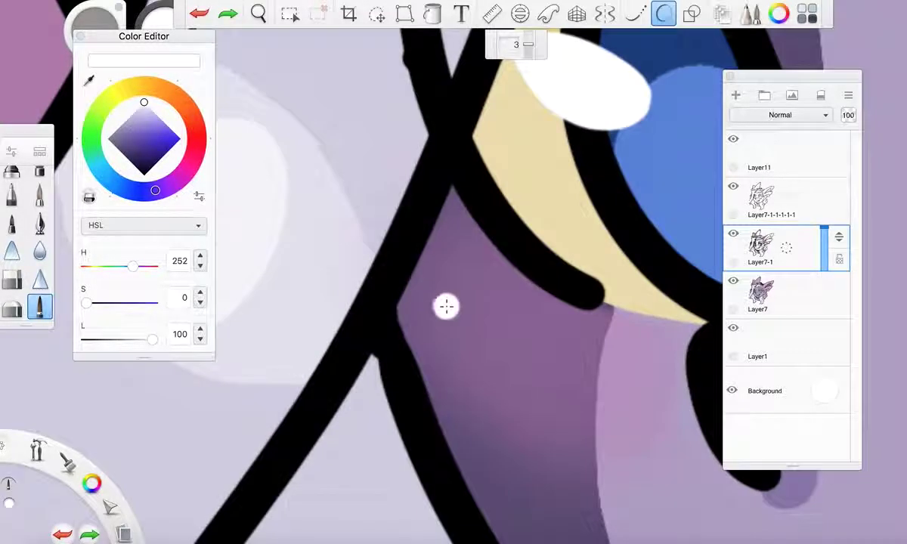
pyautogui.moveTo(459, 292)
pyautogui.mouseDown()
pyautogui.moveTo(477, 295)
pyautogui.moveTo(471, 301)
pyautogui.mouseUp()
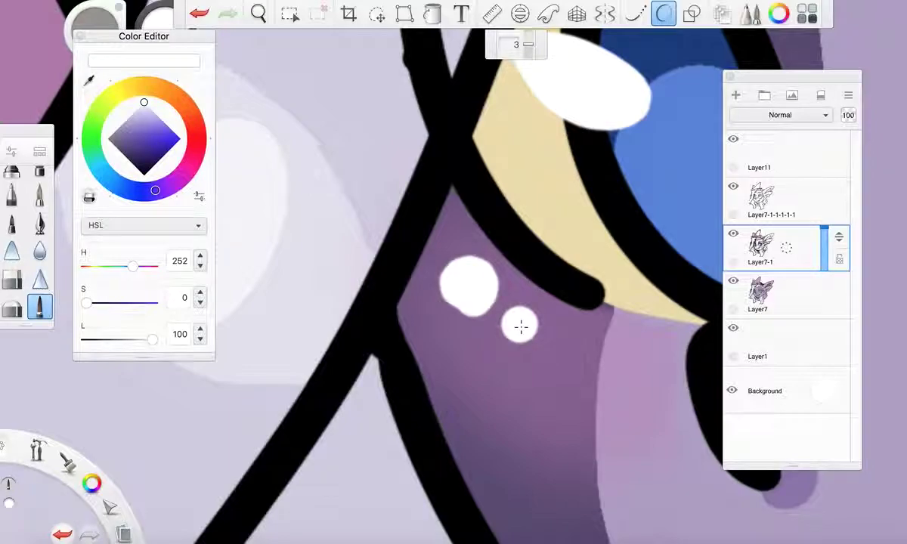
pyautogui.scroll(-6, 519, 324)
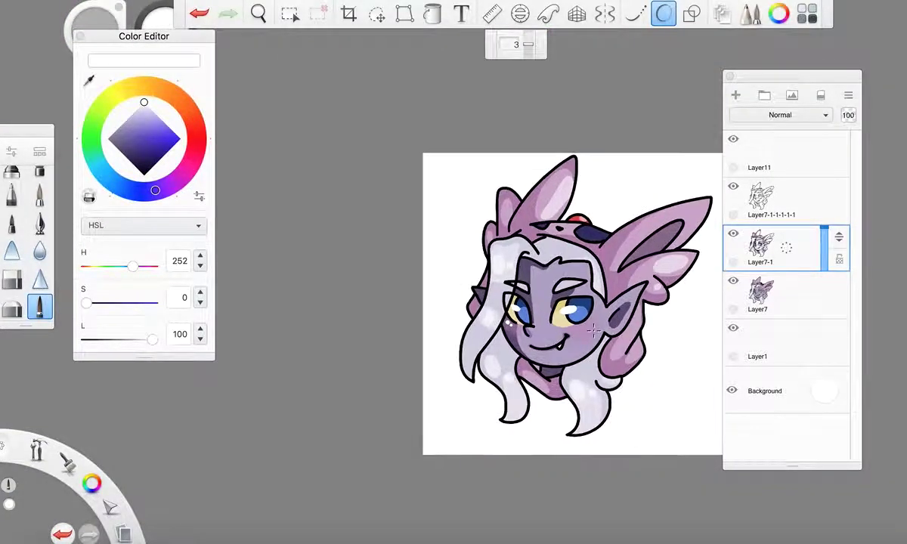
# Paint a slanted white oval and a small white dot on the blushing cheek under the fully visible eye
pyautogui.scroll(6, 556, 306)
pyautogui.moveTo(550, 292)
pyautogui.mouseDown()
pyautogui.moveTo(595, 255)
pyautogui.moveTo(569, 305)
pyautogui.mouseUp()
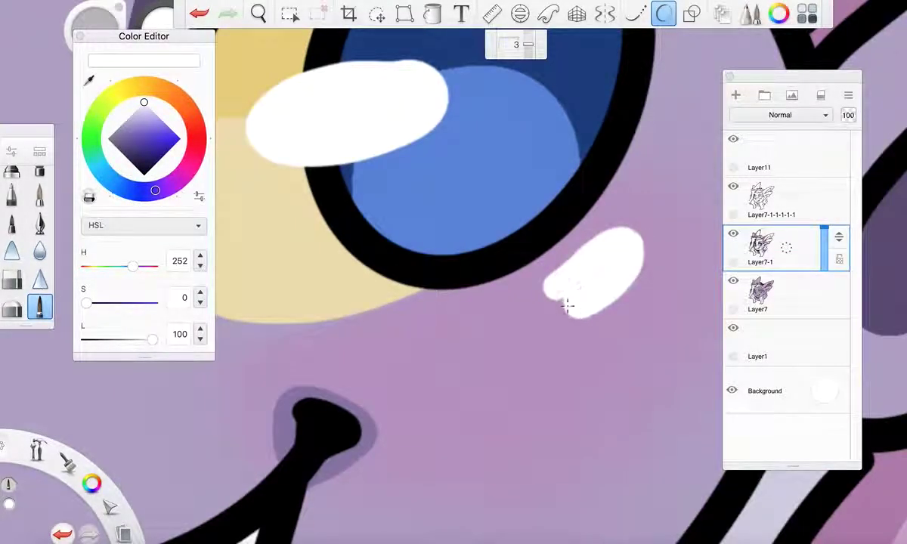
pyautogui.click(491, 334)
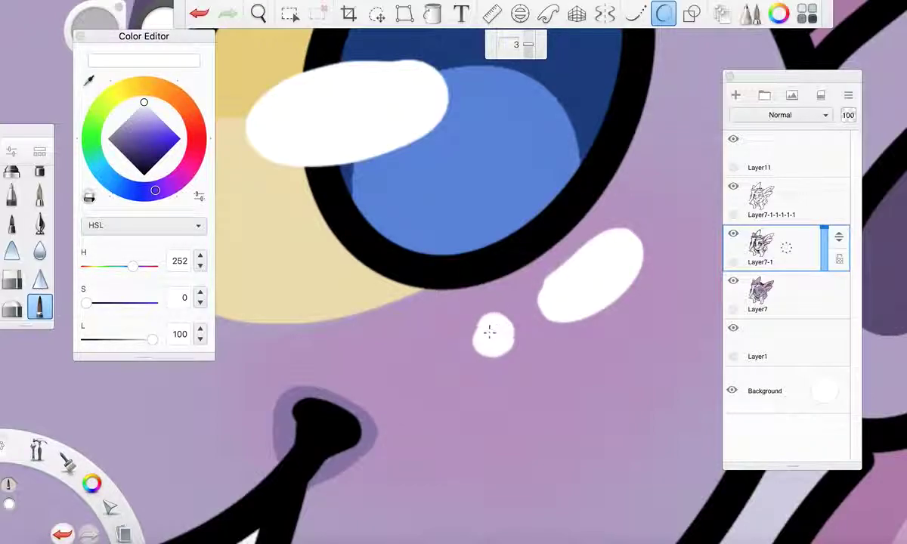
pyautogui.scroll(-6, 491, 333)
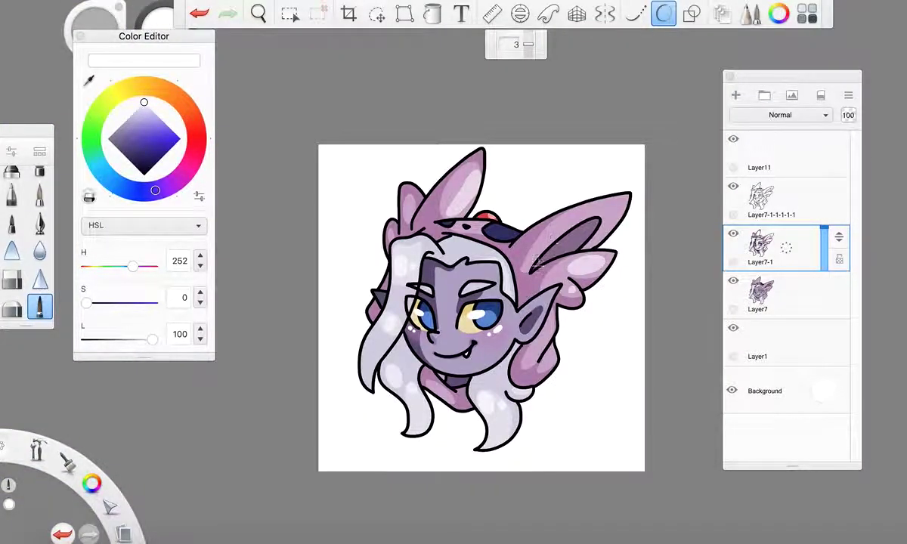
# Sample the blush purple from the cheek as the brush color and add a new layer directly above Layer7-1
pyautogui.scroll(8, 574, 242)
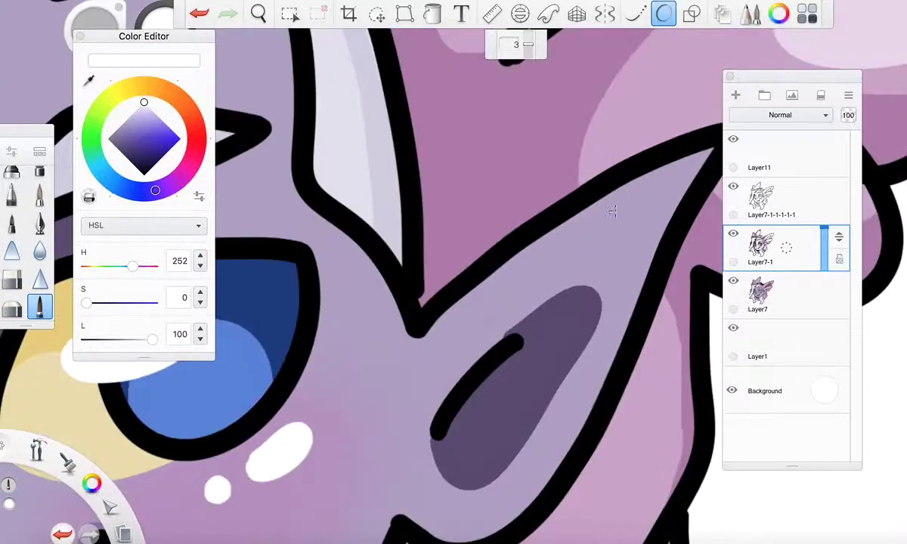
pyautogui.scroll(-4, 570, 243)
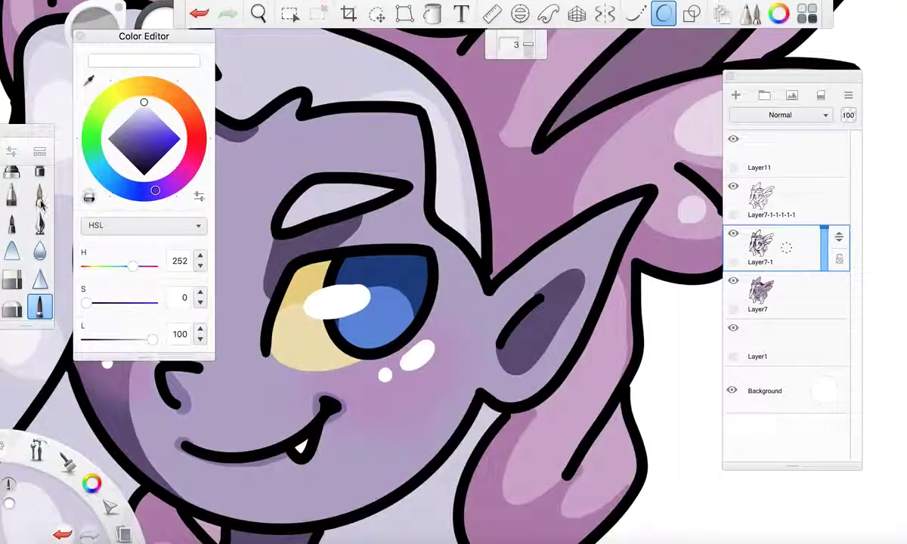
pyautogui.click(89, 80)
pyautogui.click(388, 386)
pyautogui.click(89, 81)
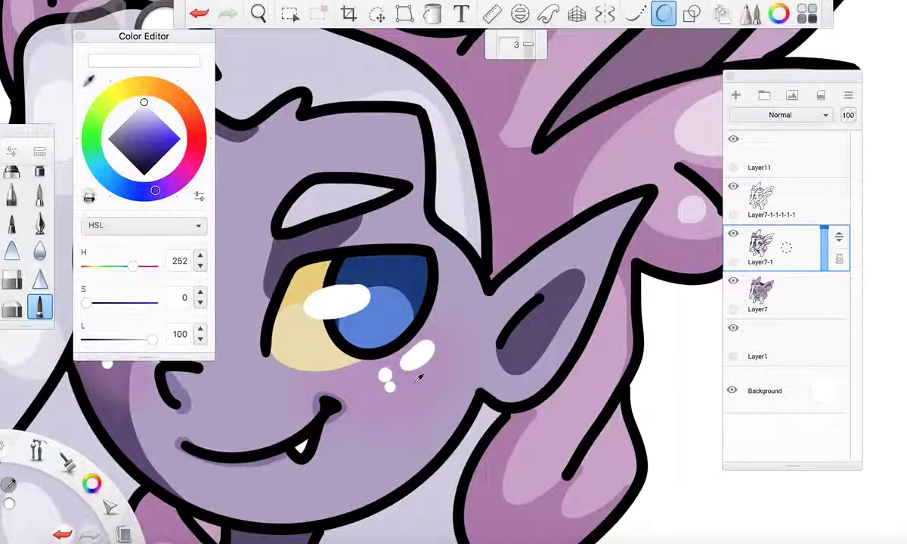
pyautogui.press('super+z')
pyautogui.click(410, 382)
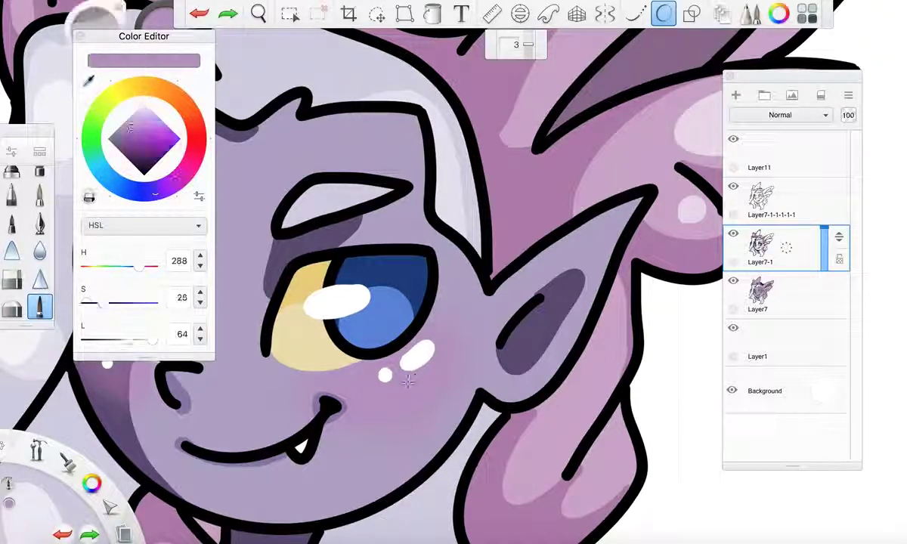
pyautogui.click(796, 164)
pyautogui.moveTo(785, 243); pyautogui.dragTo(783, 206)
# Paint the tip of the long pointed ear with the blush purple on the new layer
pyautogui.scroll(5, 631, 225)
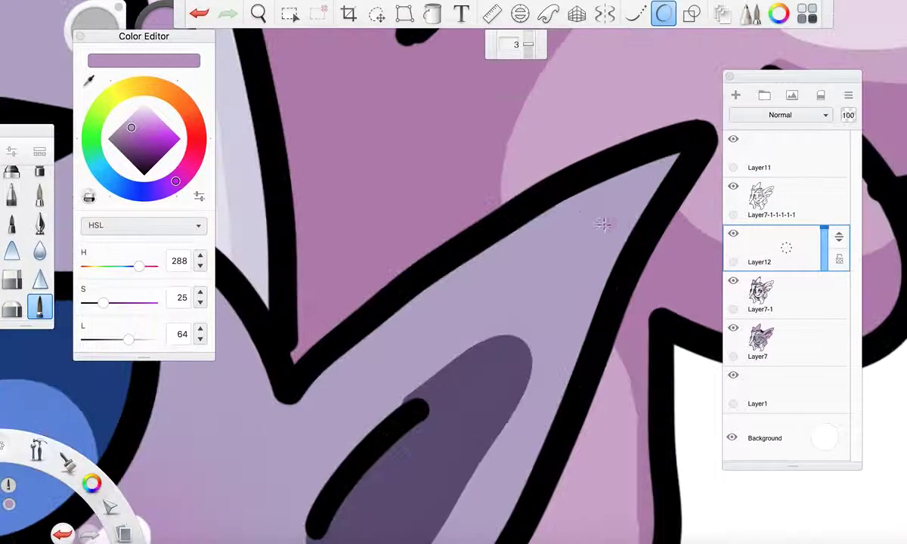
pyautogui.moveTo(497, 239)
pyautogui.mouseDown()
pyautogui.moveTo(656, 190)
pyautogui.moveTo(522, 240)
pyautogui.mouseUp()
pyautogui.moveTo(662, 163)
pyautogui.mouseDown()
pyautogui.moveTo(592, 287)
pyautogui.moveTo(586, 247)
pyautogui.mouseUp()
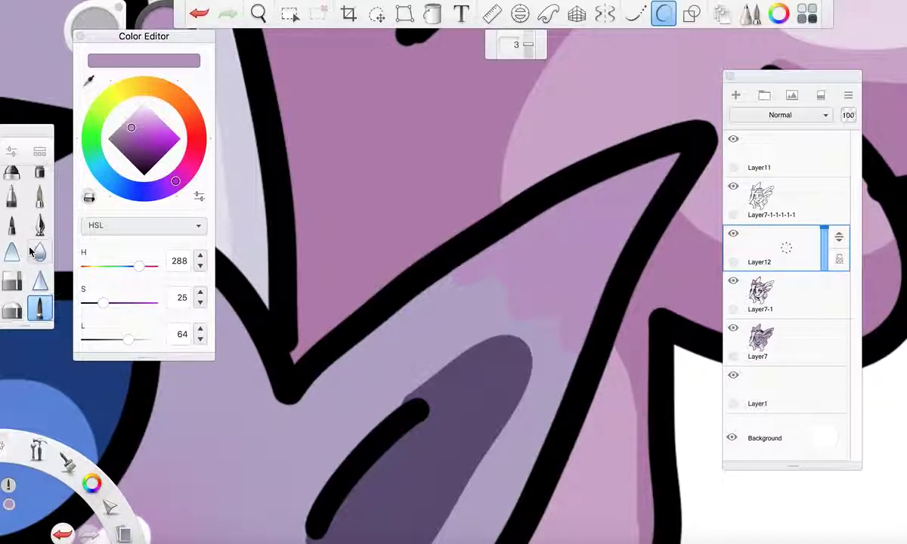
# Blur the ear tip's blush into the skin color and merge its layer down into Layer7-1
pyautogui.click(40, 250)
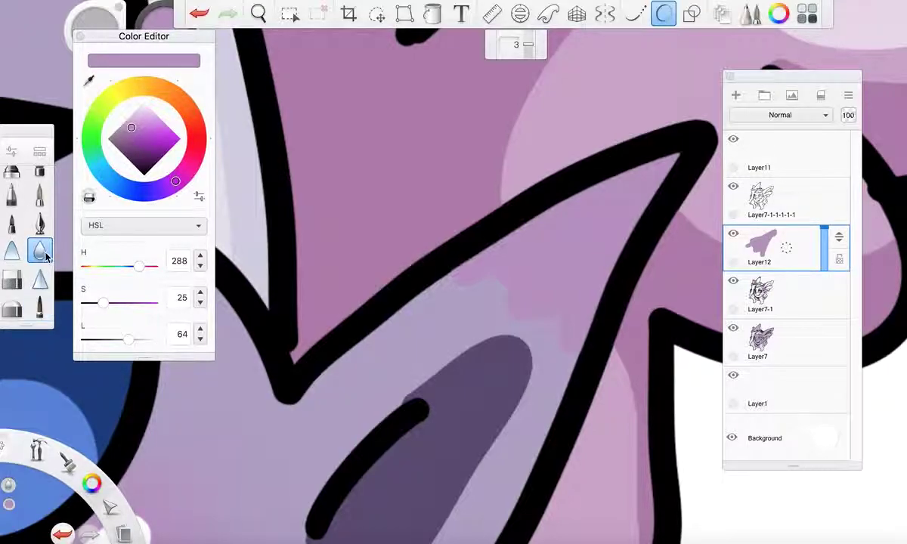
pyautogui.scroll(-4, 574, 236)
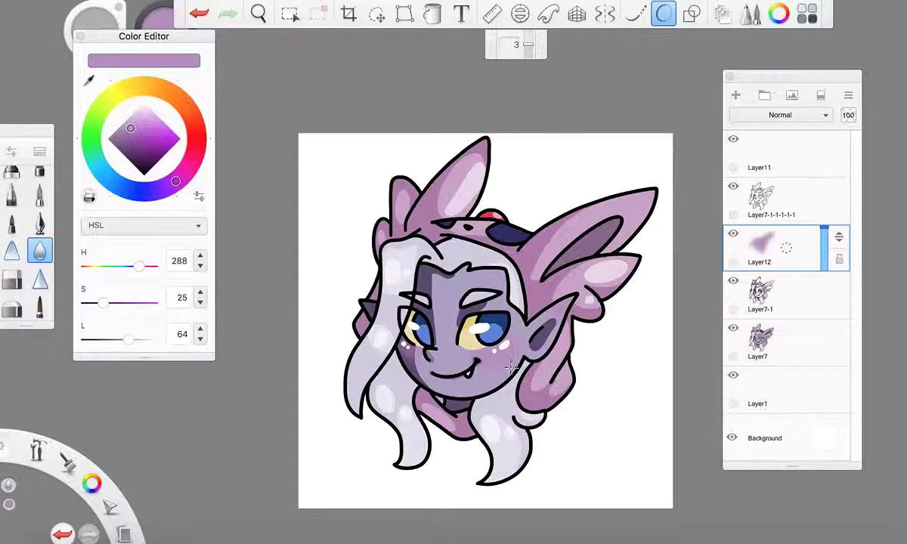
pyautogui.moveTo(793, 250); pyautogui.dragTo(792, 286)
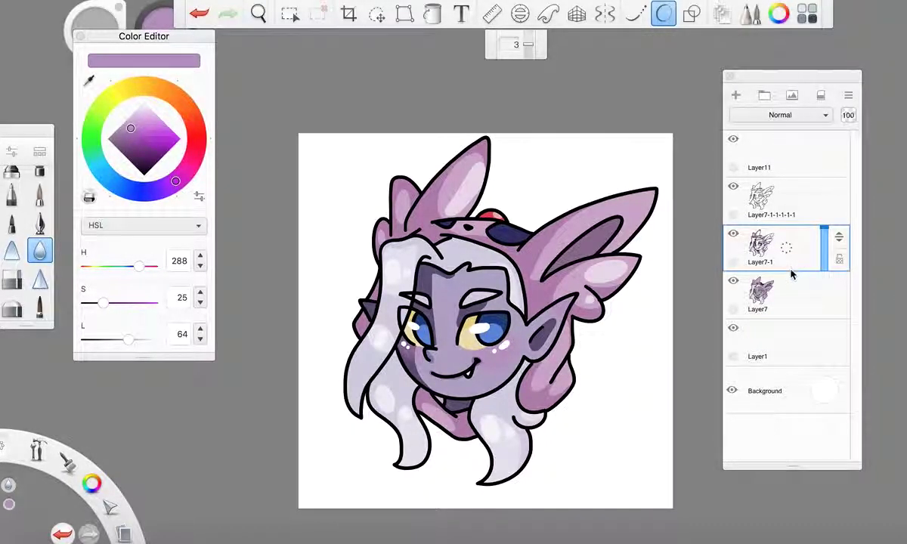
# Set the color to near-white with saturation 0 and lightness 97, and paint an oval highlight near the long ear's tip
pyautogui.moveTo(152, 137); pyautogui.dragTo(141, 104)
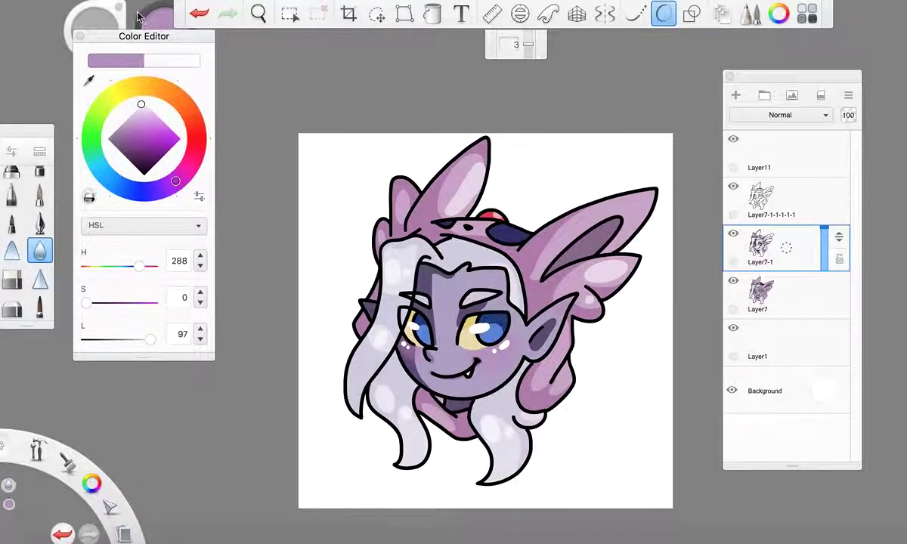
pyautogui.click(40, 306)
pyautogui.scroll(10, 574, 306)
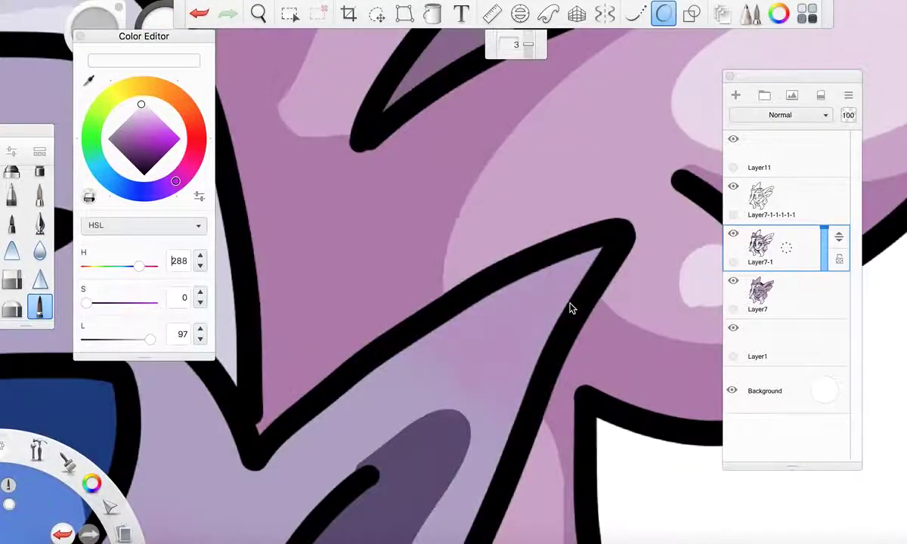
pyautogui.moveTo(491, 317)
pyautogui.mouseDown()
pyautogui.moveTo(524, 298)
pyautogui.moveTo(500, 311)
pyautogui.mouseUp()
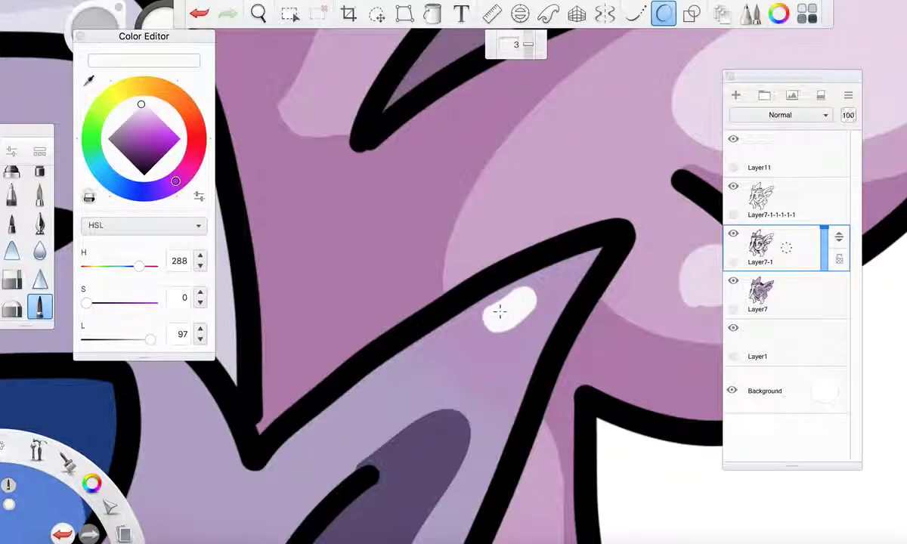
pyautogui.scroll(4, 528, 318)
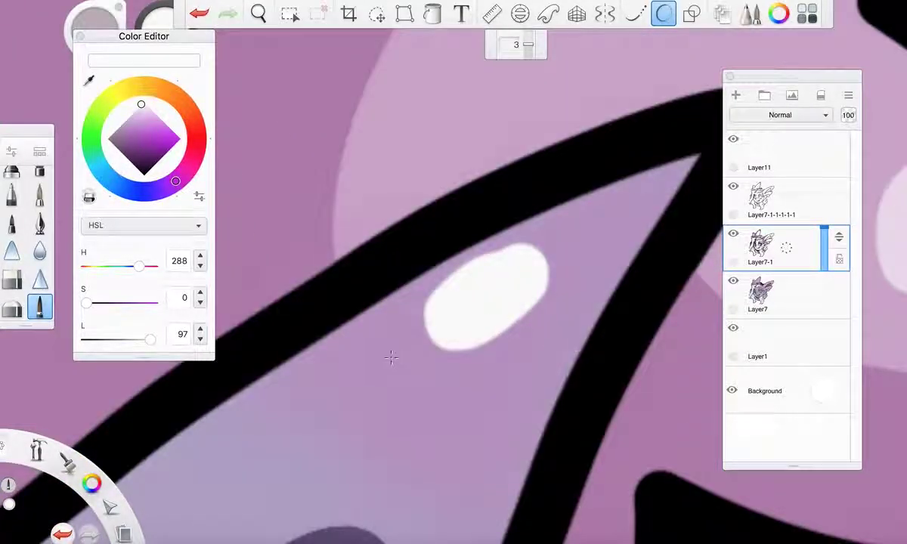
pyautogui.moveTo(387, 356); pyautogui.dragTo(388, 365)
pyautogui.scroll(-8, 389, 364)
pyautogui.scroll(-3, 388, 365)
pyautogui.hotkey('ctrl', 'z')
pyautogui.scroll(5, 531, 311)
pyautogui.moveTo(531, 311); pyautogui.dragTo(516, 314)
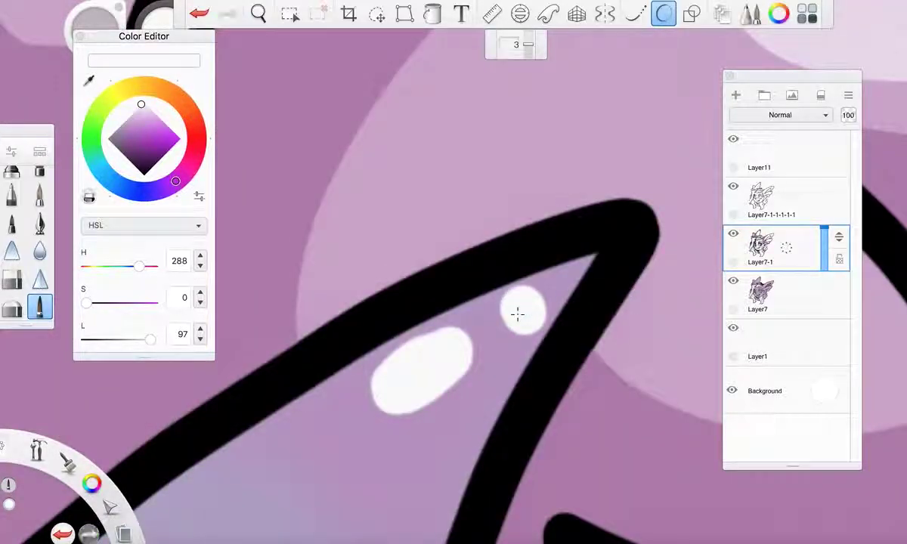
pyautogui.scroll(-3, 516, 314)
pyautogui.scroll(7, 516, 313)
pyautogui.hotkey('ctrl', 'z')
# Paint a small round near-white dot between the oval highlight and the tip of the long ear
pyautogui.click(494, 319)
pyautogui.scroll(-5, 494, 319)
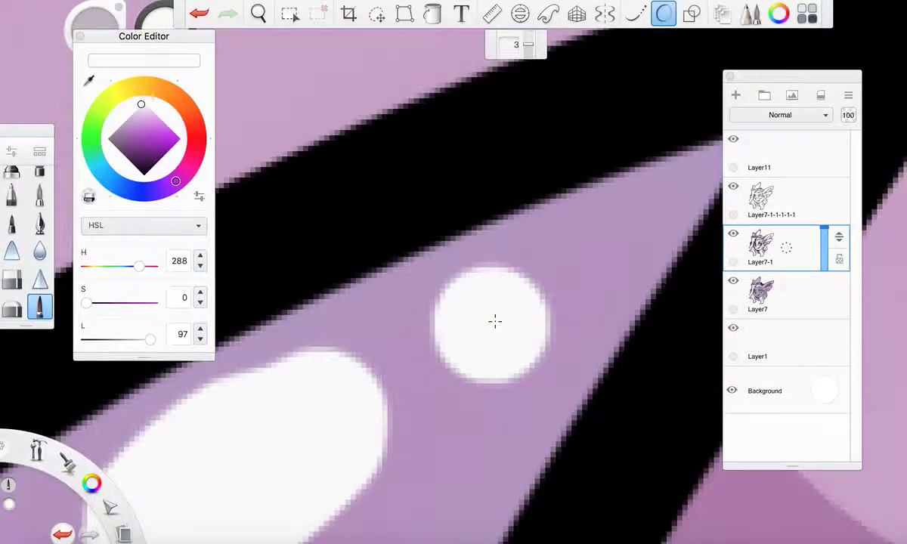
pyautogui.hscroll(-2, 627, 284)
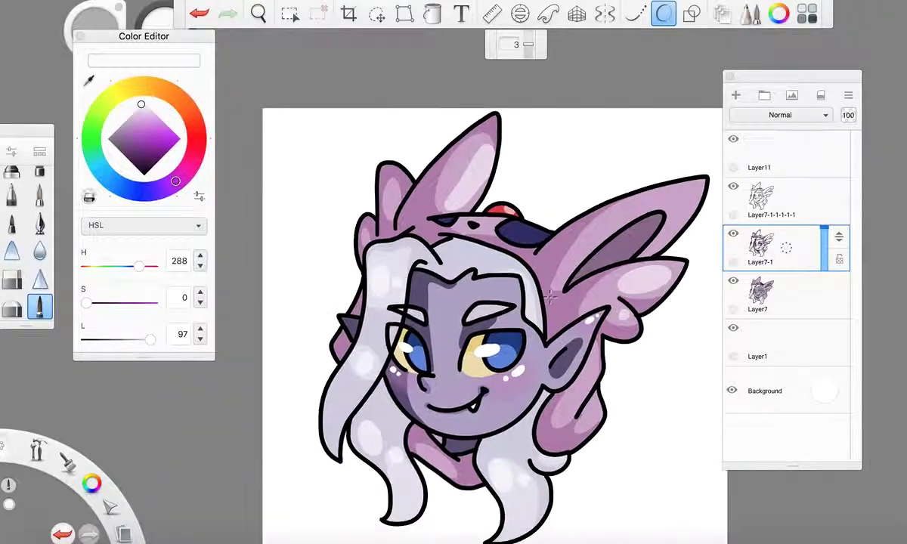
# Paint a small near-white highlight on the dark ear tip poking out behind the front hair lock
pyautogui.scroll(5, 355, 324)
pyautogui.click(309, 297)
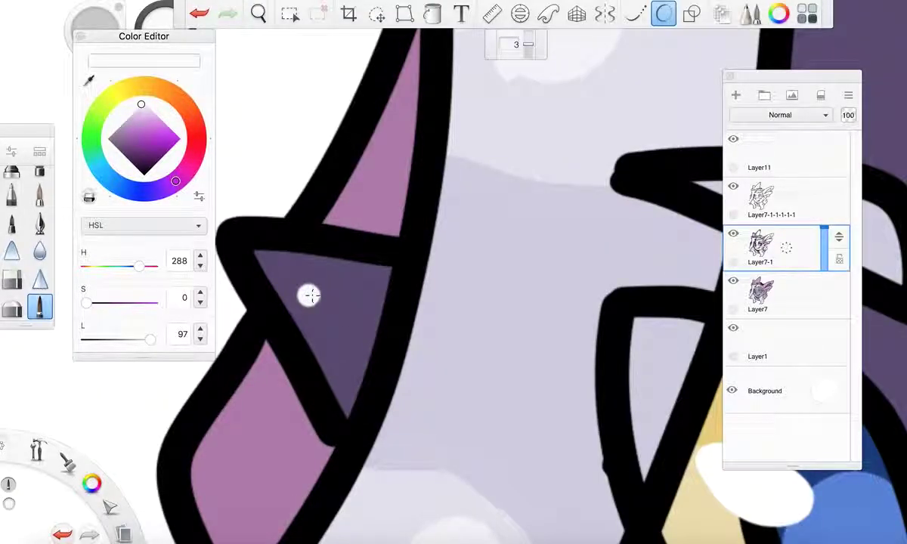
pyautogui.moveTo(312, 294)
pyautogui.mouseDown()
pyautogui.moveTo(304, 287)
pyautogui.moveTo(318, 286)
pyautogui.mouseUp()
pyautogui.scroll(-5, 316, 284)
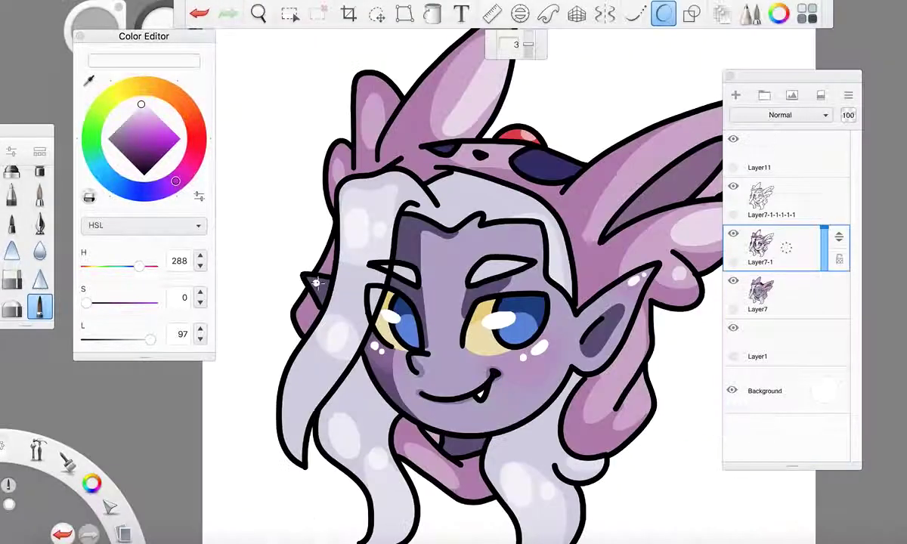